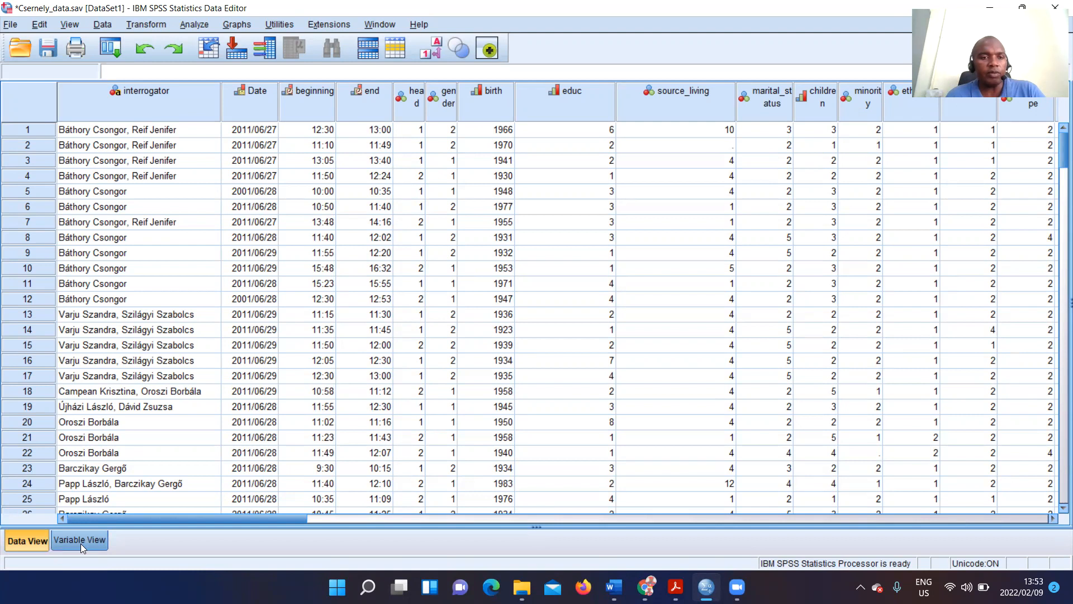
# Switch to Variable View and look through the full variable list from interrogator to CLU.
pyautogui.click(82, 542)
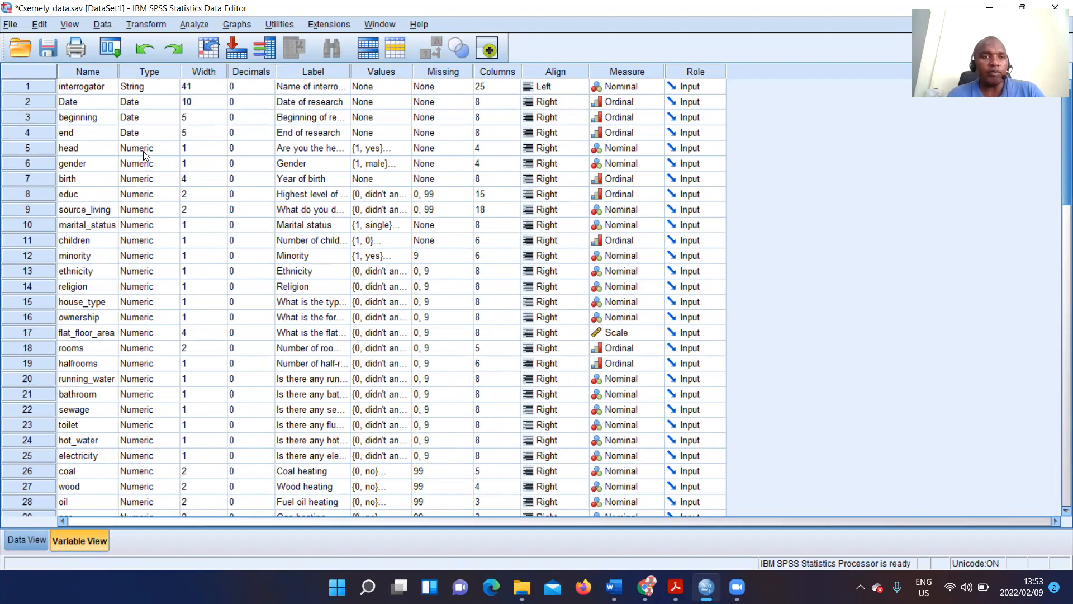
pyautogui.scroll(-11, 119, 119)
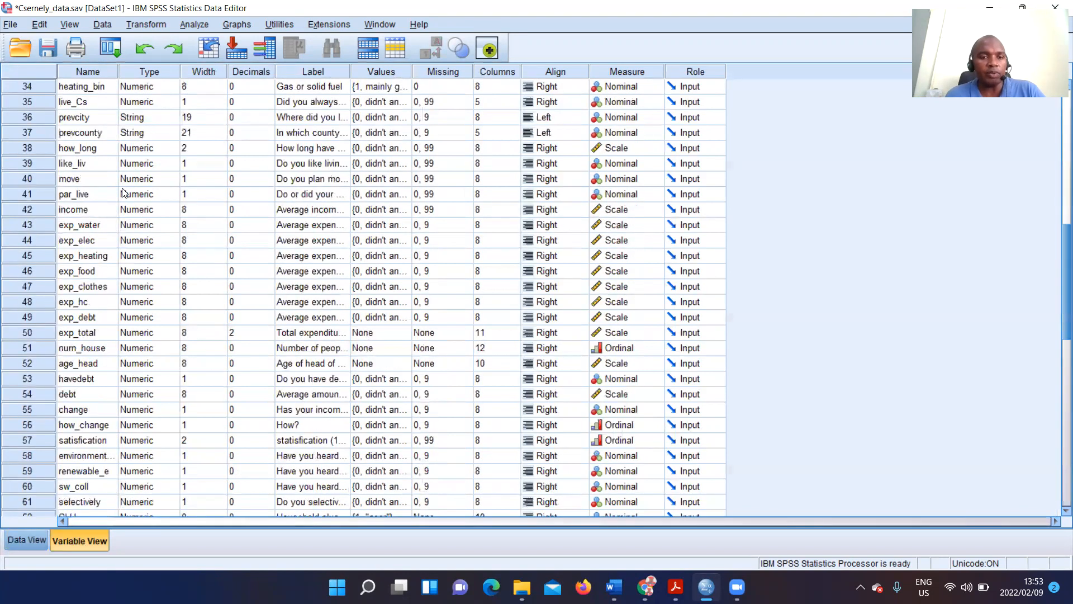
pyautogui.scroll(-1, 124, 193)
pyautogui.scroll(-3, 124, 192)
pyautogui.scroll(15, 125, 193)
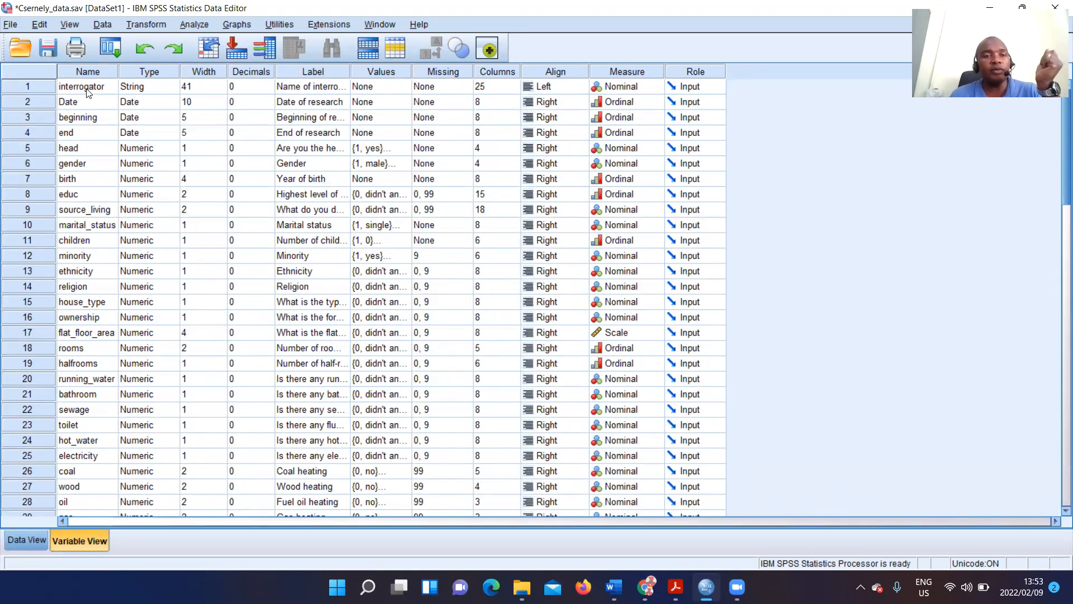
pyautogui.scroll(-3, 92, 120)
pyautogui.scroll(-16, 93, 120)
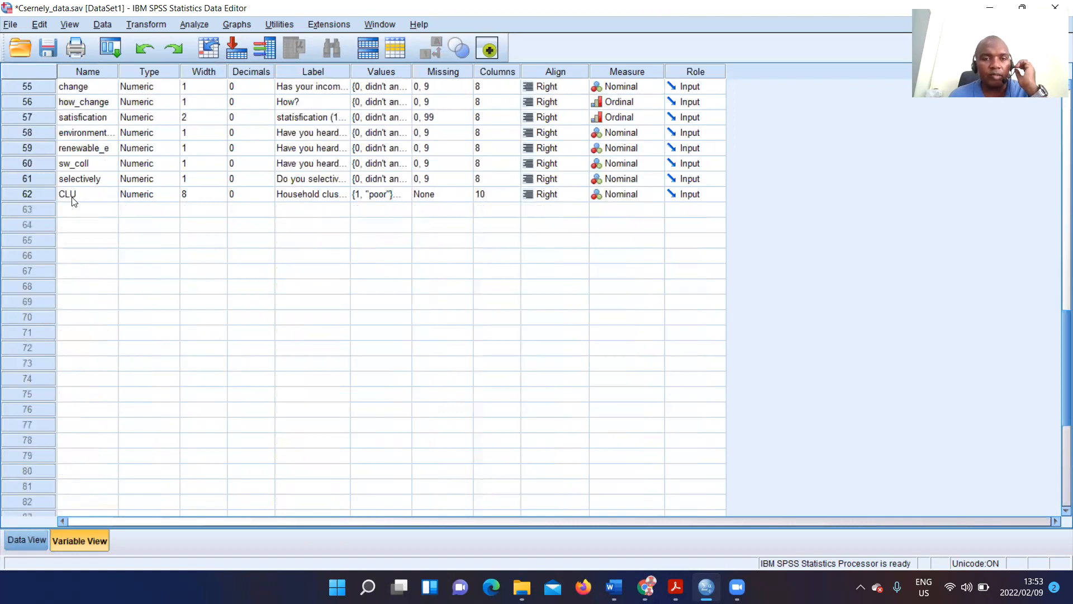
pyautogui.scroll(17, 75, 195)
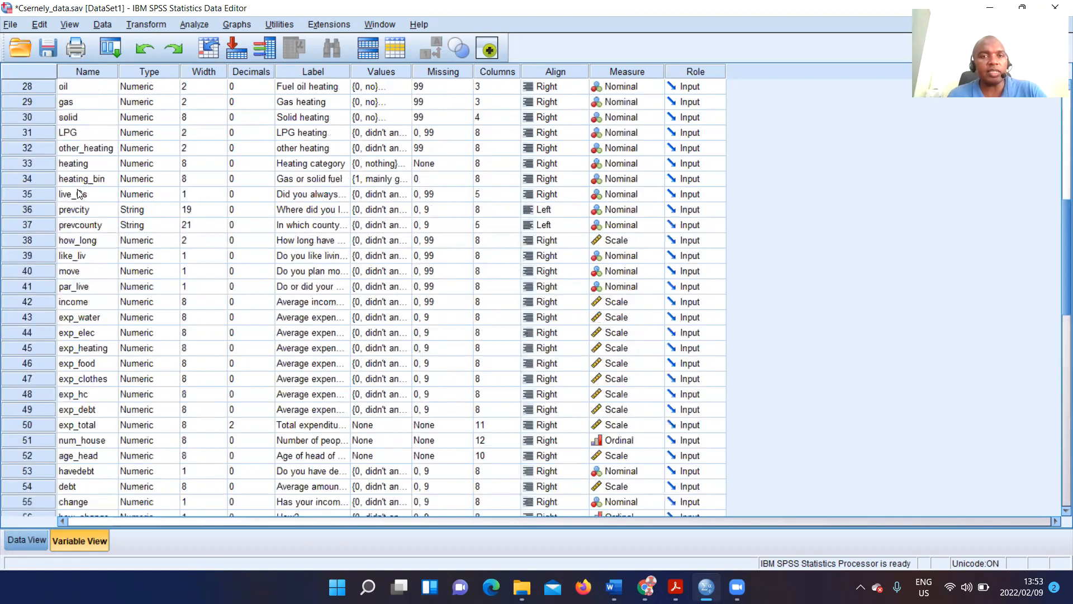
pyautogui.scroll(1, 79, 190)
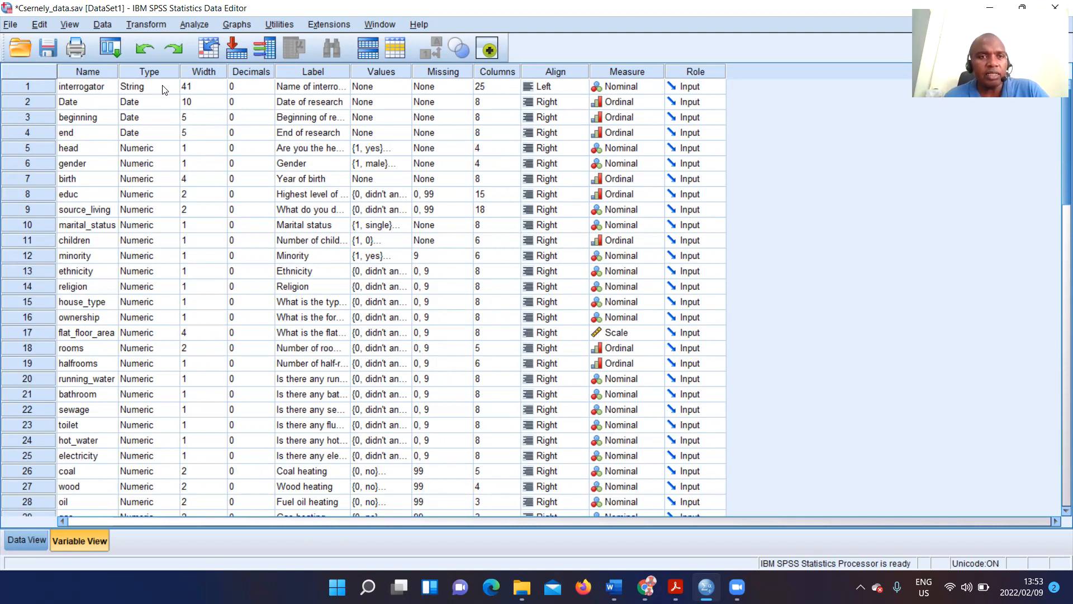
# Widen the Label and Values columns so their full text can be read.
pyautogui.click(339, 85)
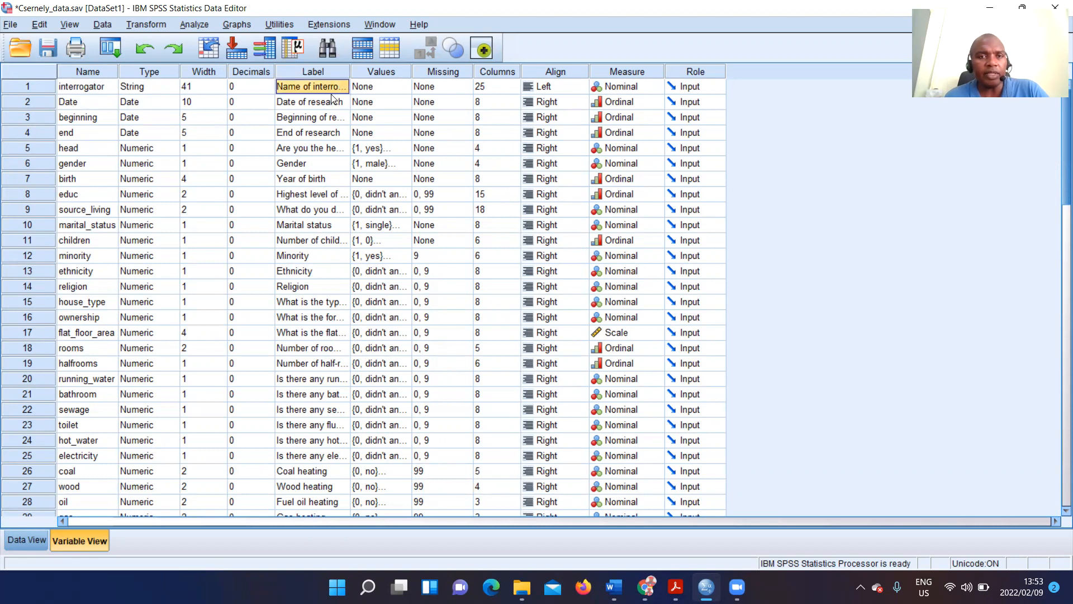
pyautogui.rightClick(331, 88)
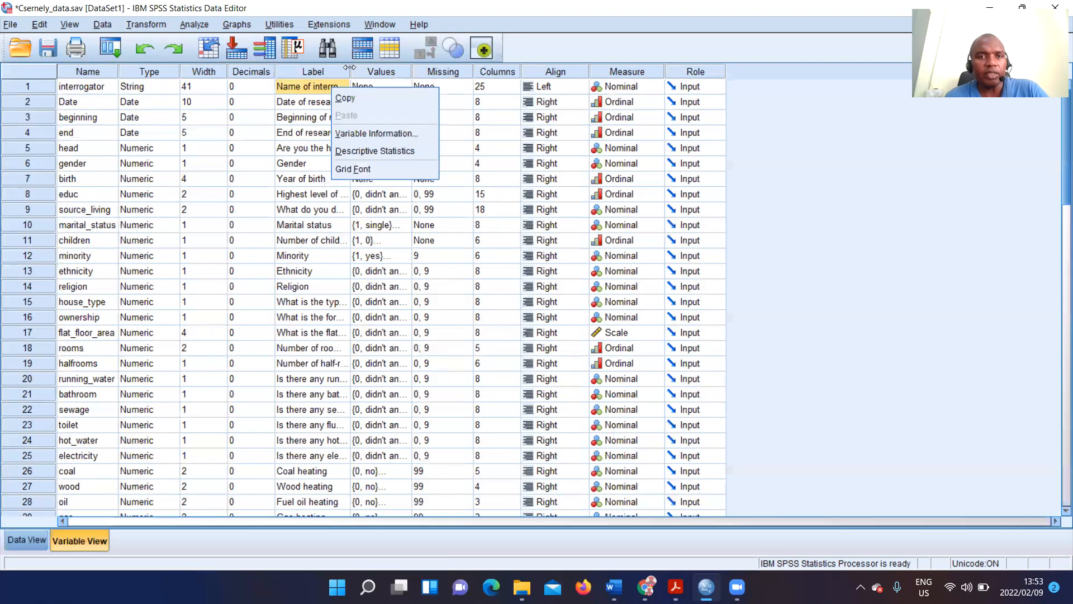
pyautogui.click(352, 71)
pyautogui.moveTo(365, 71); pyautogui.dragTo(494, 69)
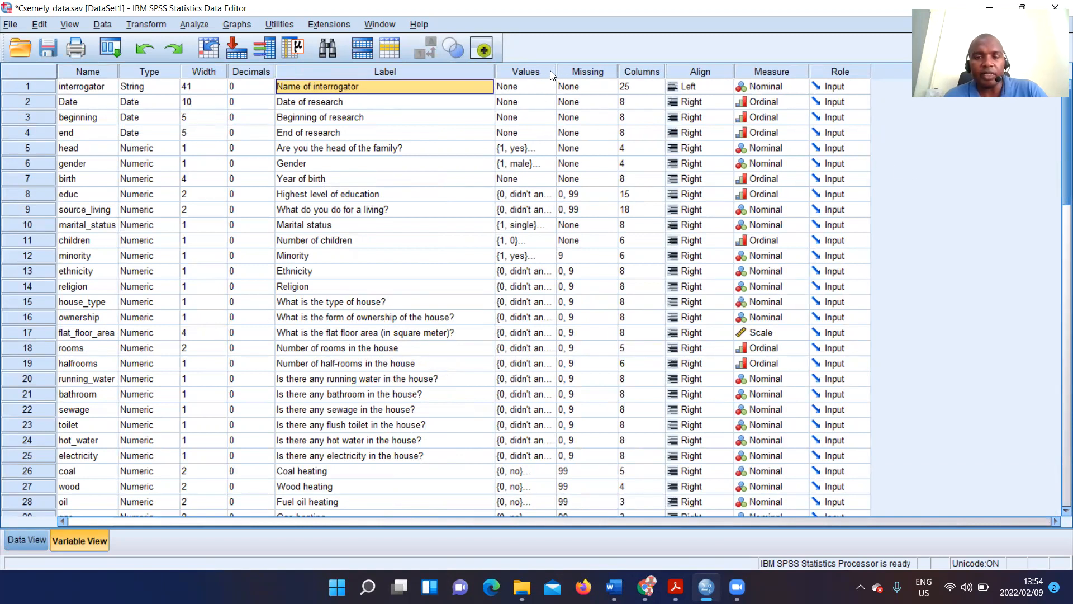
pyautogui.moveTo(557, 71); pyautogui.dragTo(608, 71)
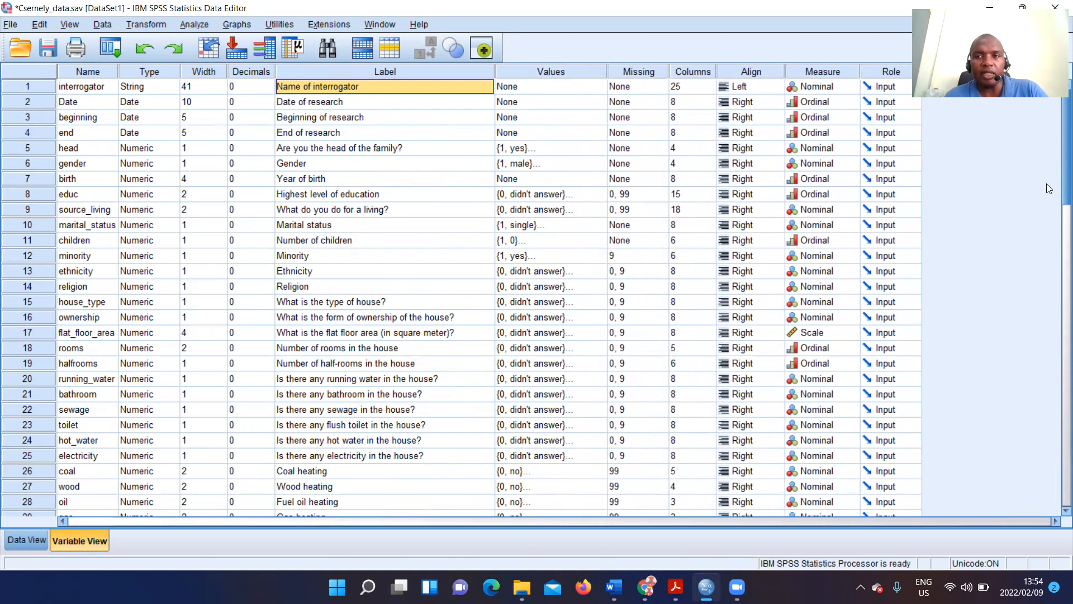
# Open the type settings of the Date variable and examine the available variable types, from Numeric and Comma to String and Restricted Numeric.
pyautogui.click(93, 86)
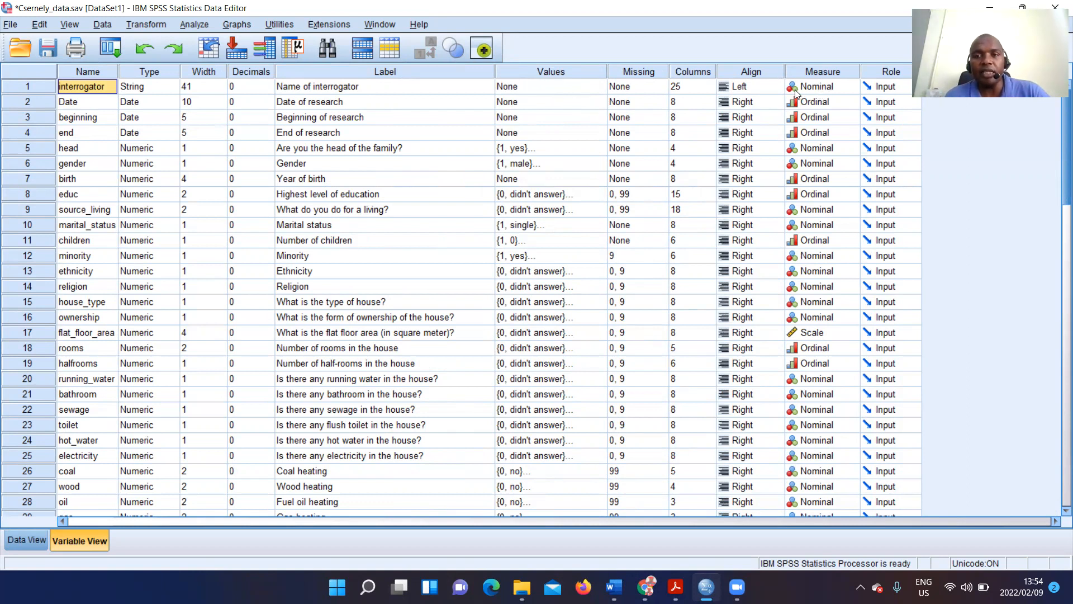
pyautogui.click(94, 104)
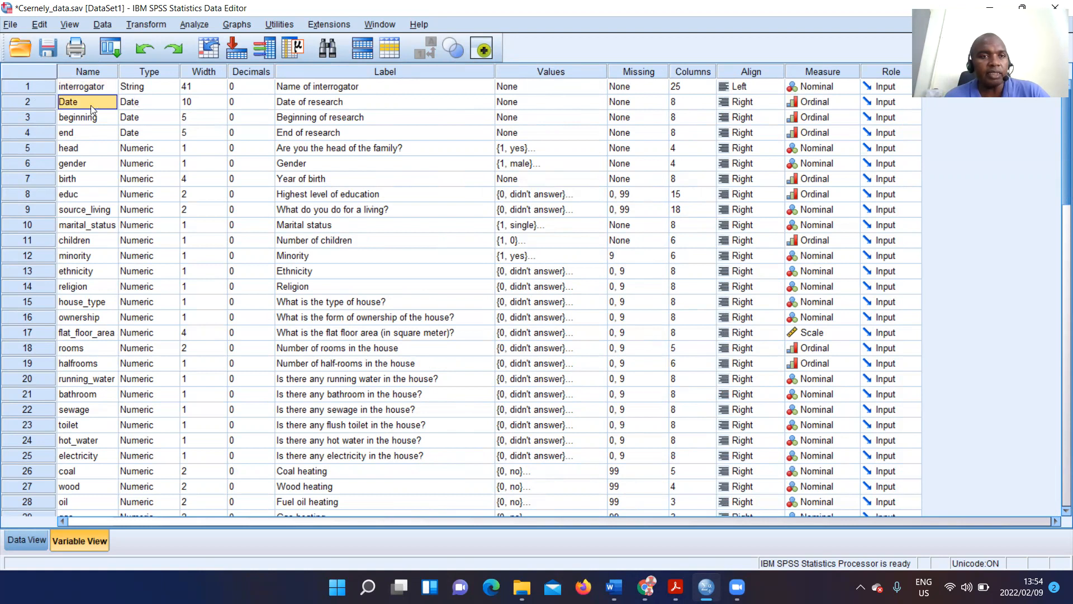
pyautogui.click(175, 104)
pyautogui.click(174, 104)
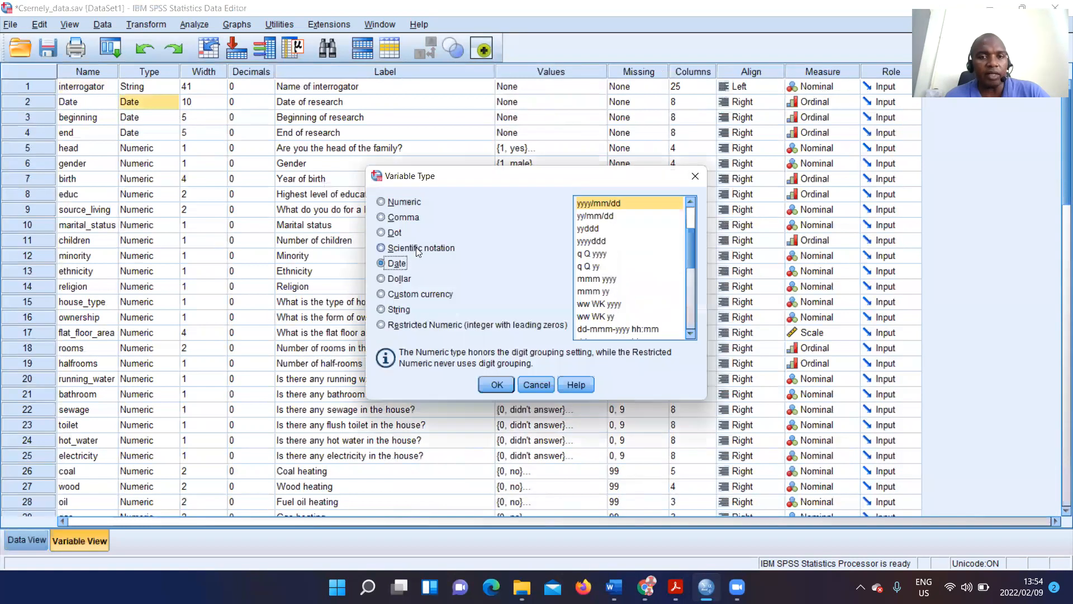
pyautogui.click(409, 219)
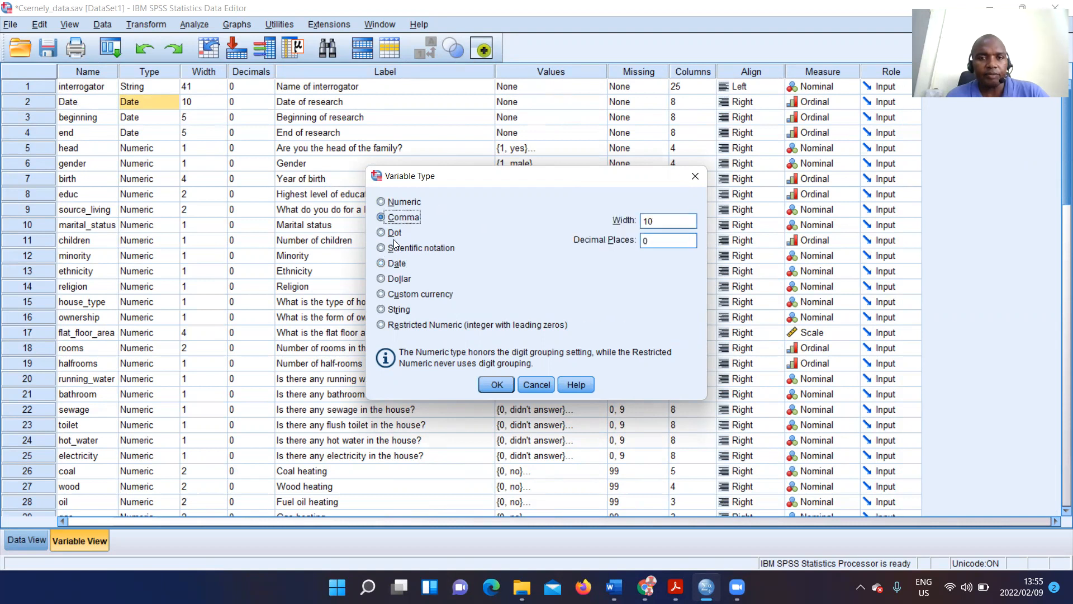
pyautogui.click(392, 237)
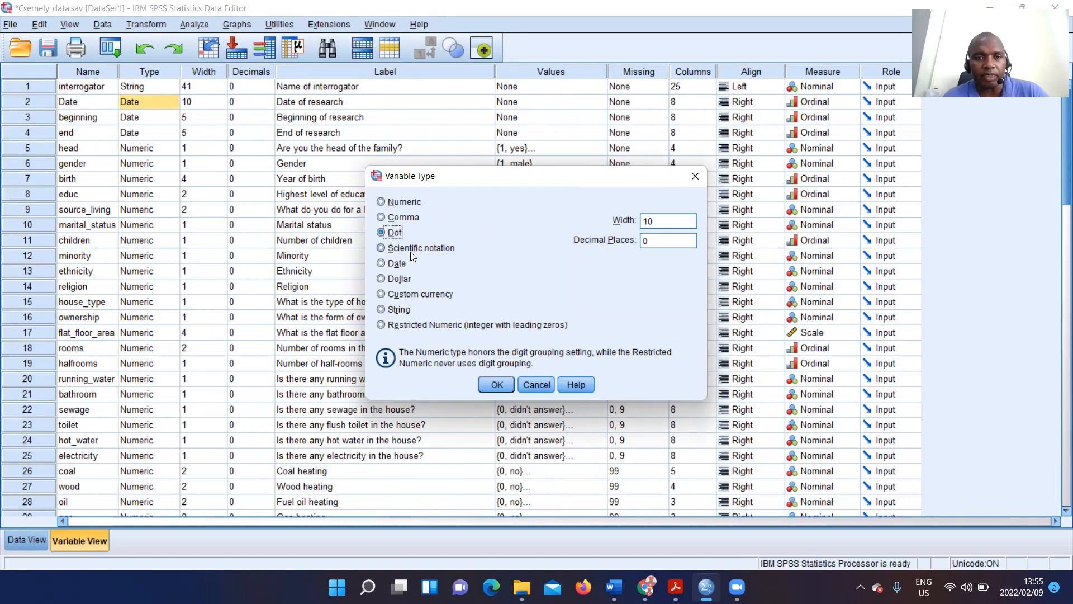
pyautogui.click(383, 250)
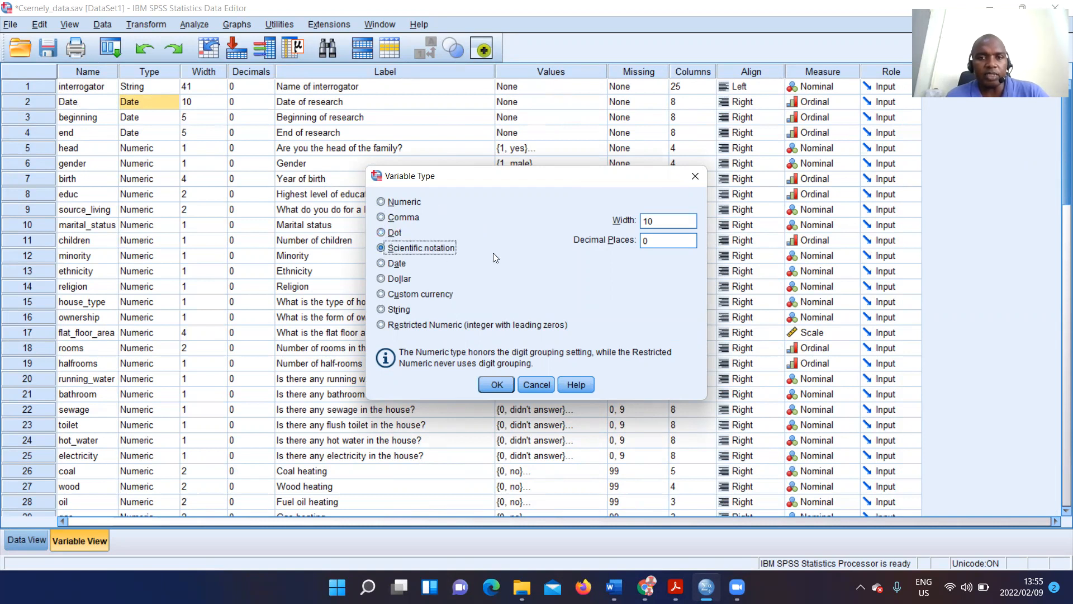
pyautogui.click(382, 263)
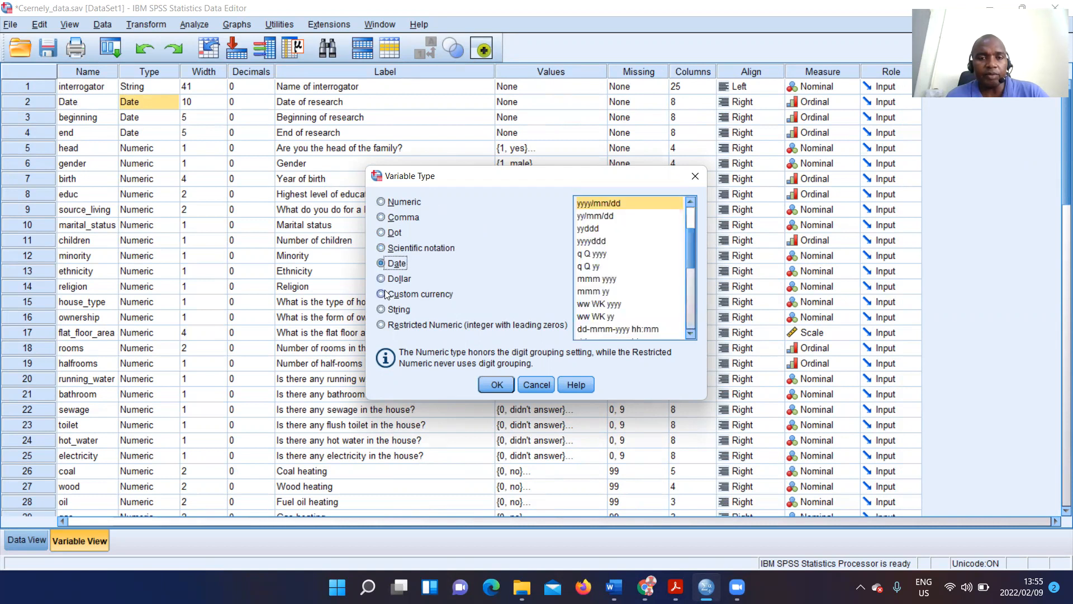
pyautogui.click(381, 279)
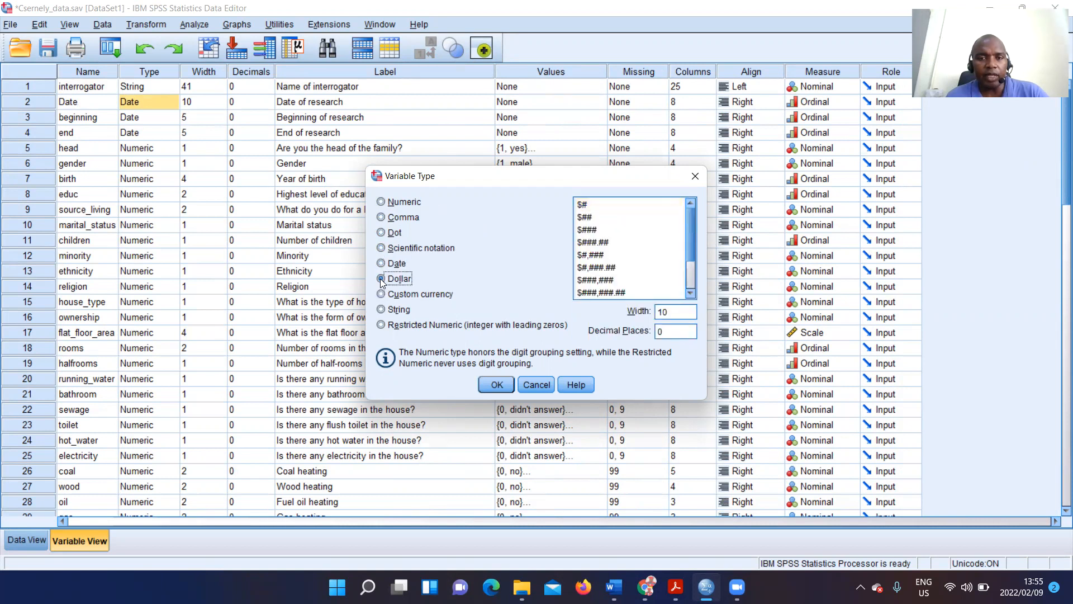
pyautogui.click(381, 295)
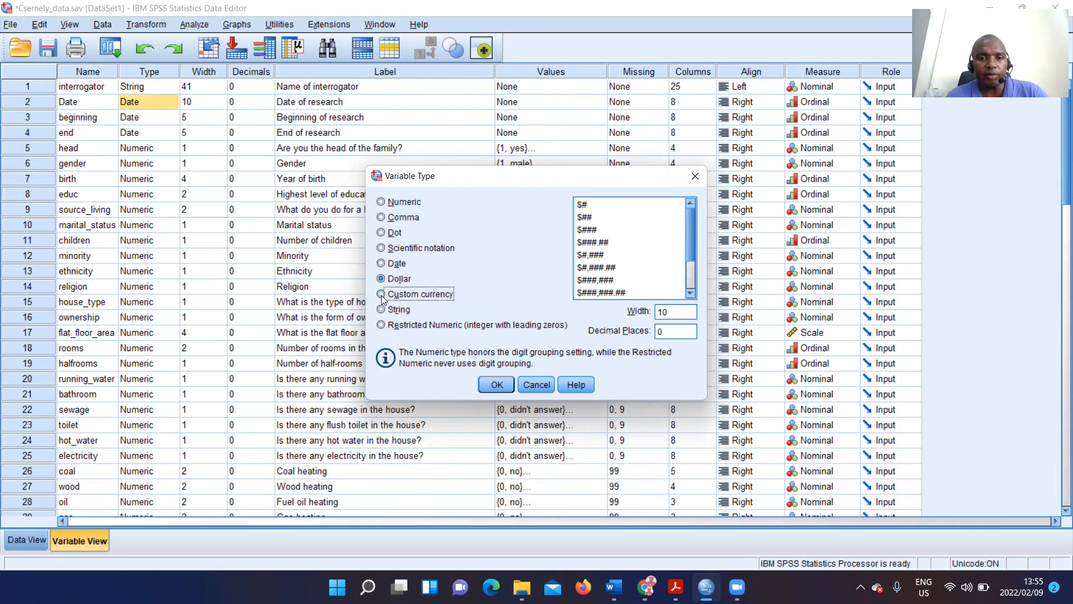
pyautogui.click(381, 310)
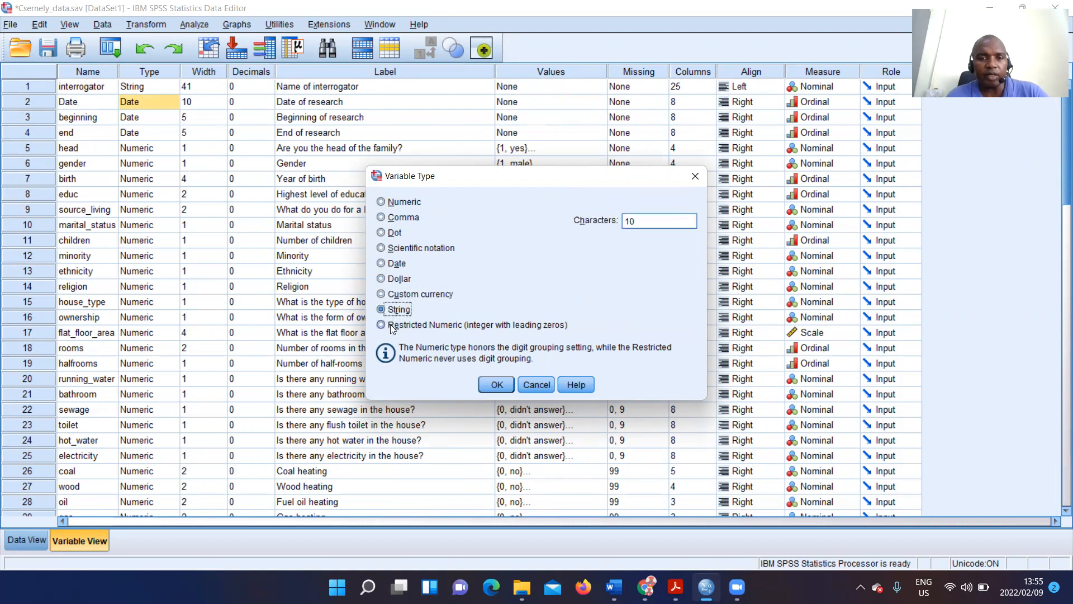
pyautogui.click(382, 326)
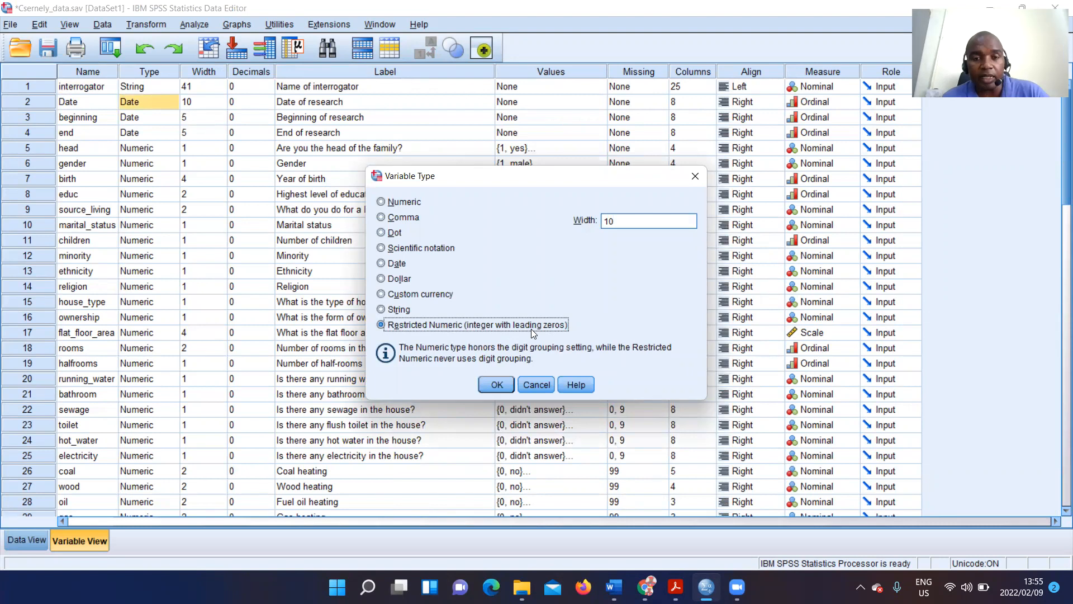
pyautogui.click(382, 202)
pyautogui.click(382, 264)
pyautogui.click(382, 310)
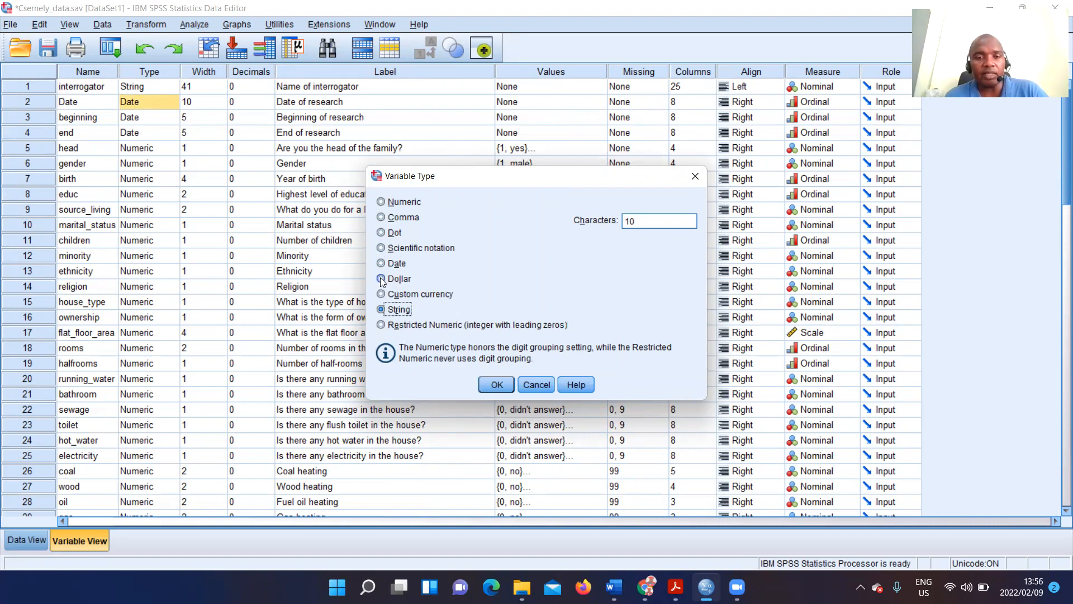
# Show the Dollar type's options for the Date variable and look through its list of currency formats.
pyautogui.click(380, 278)
pyautogui.scroll(-3, 637, 246)
pyautogui.scroll(3, 639, 248)
pyautogui.scroll(-3, 639, 248)
pyautogui.scroll(3, 638, 247)
pyautogui.scroll(-3, 639, 247)
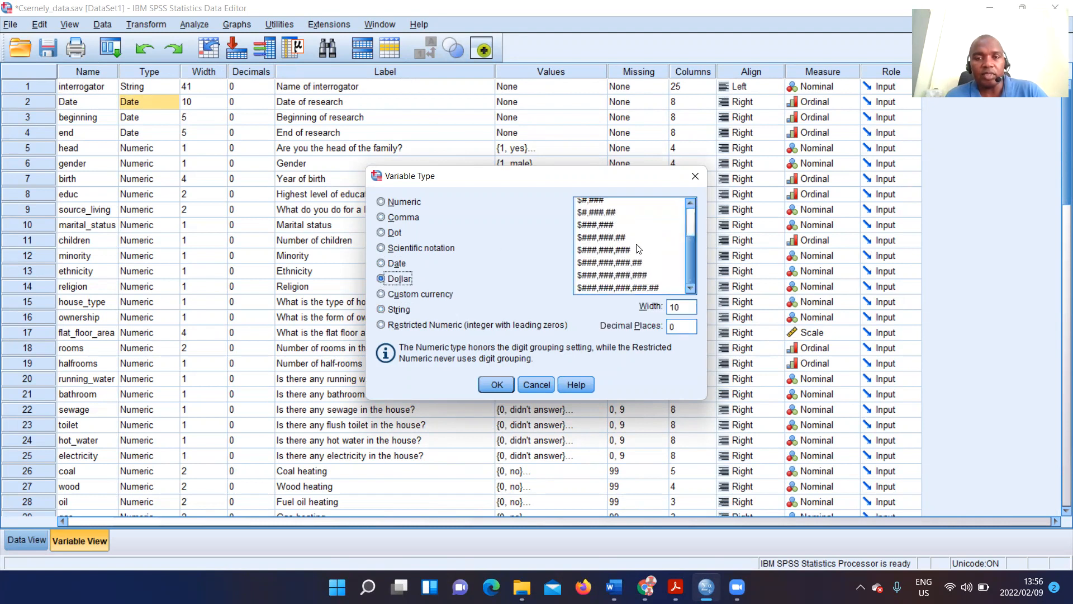
pyautogui.scroll(3, 637, 247)
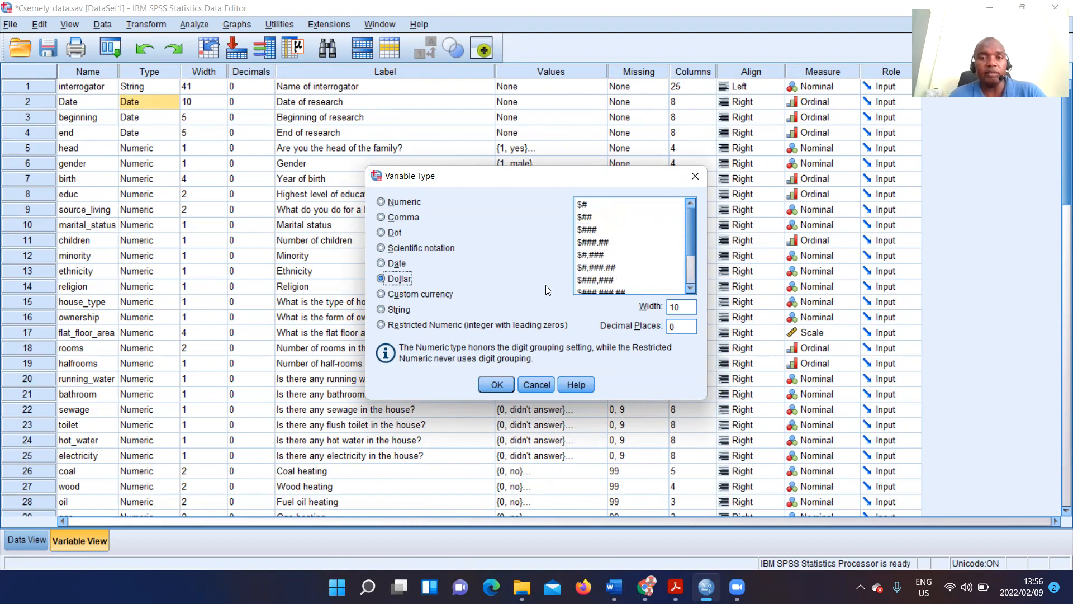
# Compare the width and decimal places of the Dollar formats from $###.## to $###,###,###,###.##, and close the type settings without applying anything.
pyautogui.click(590, 242)
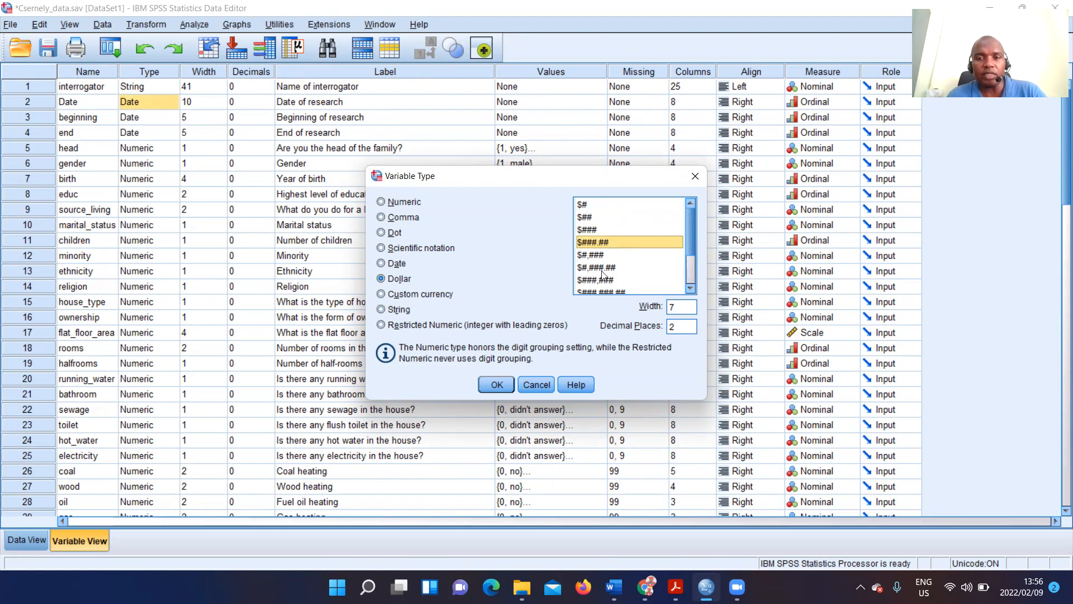
pyautogui.click(594, 255)
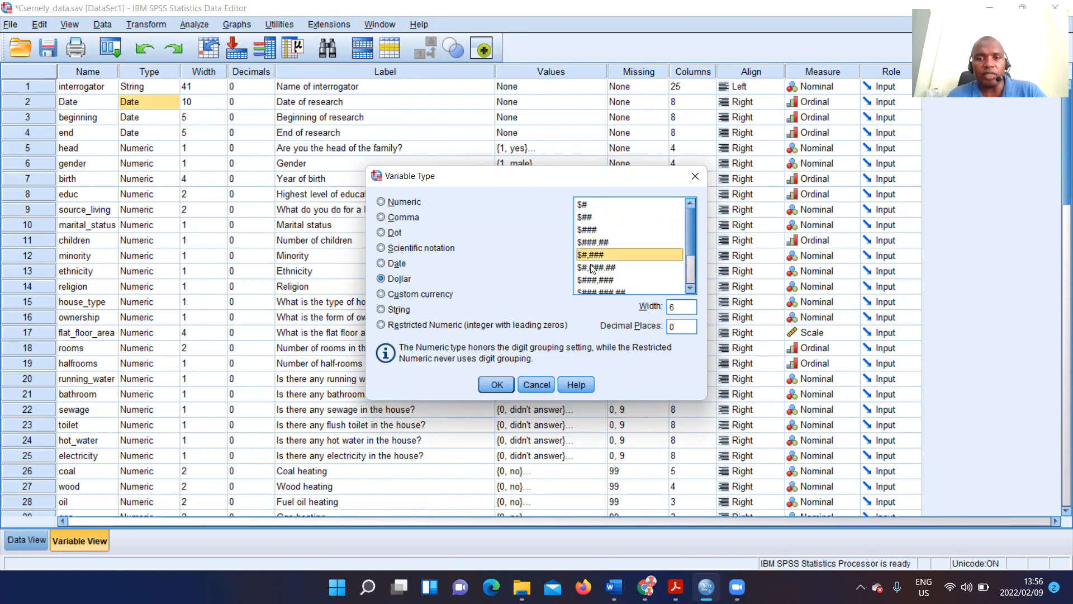
pyautogui.click(594, 269)
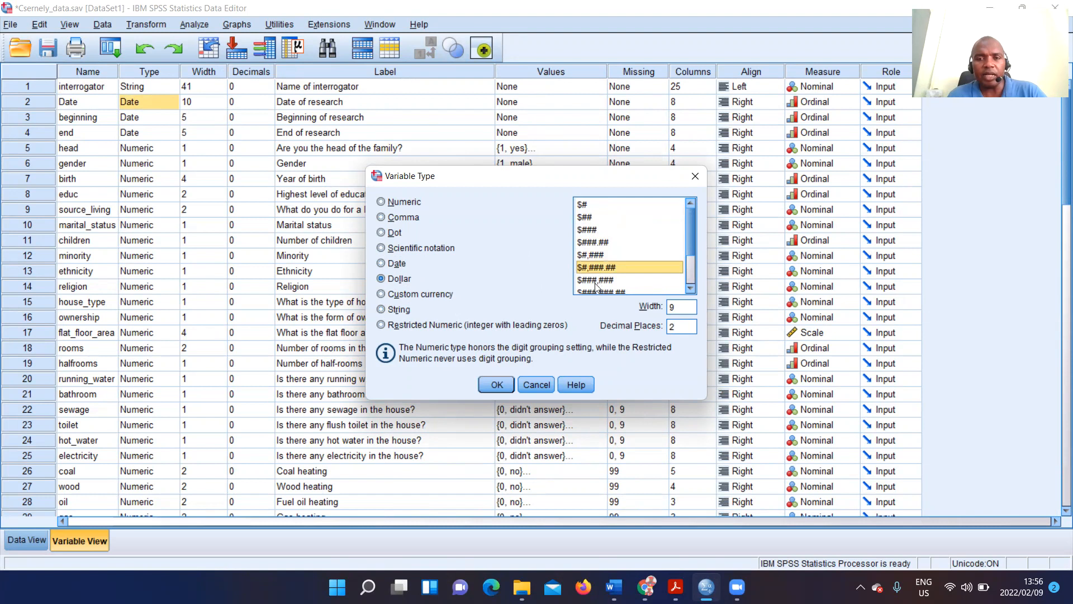
pyautogui.click(596, 283)
pyautogui.scroll(-1, 657, 274)
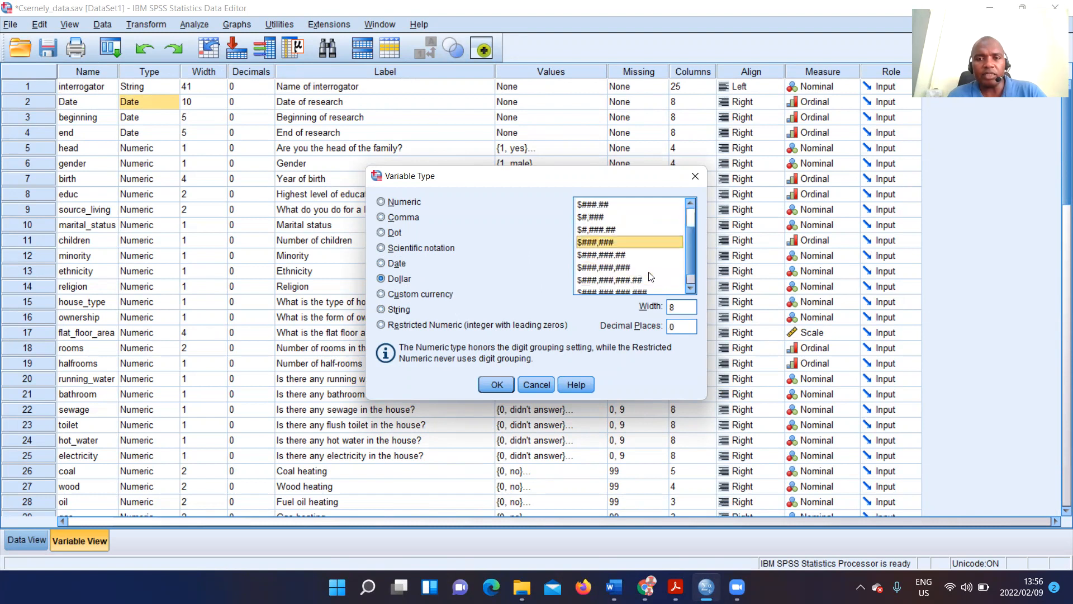
pyautogui.click(607, 255)
pyautogui.click(613, 267)
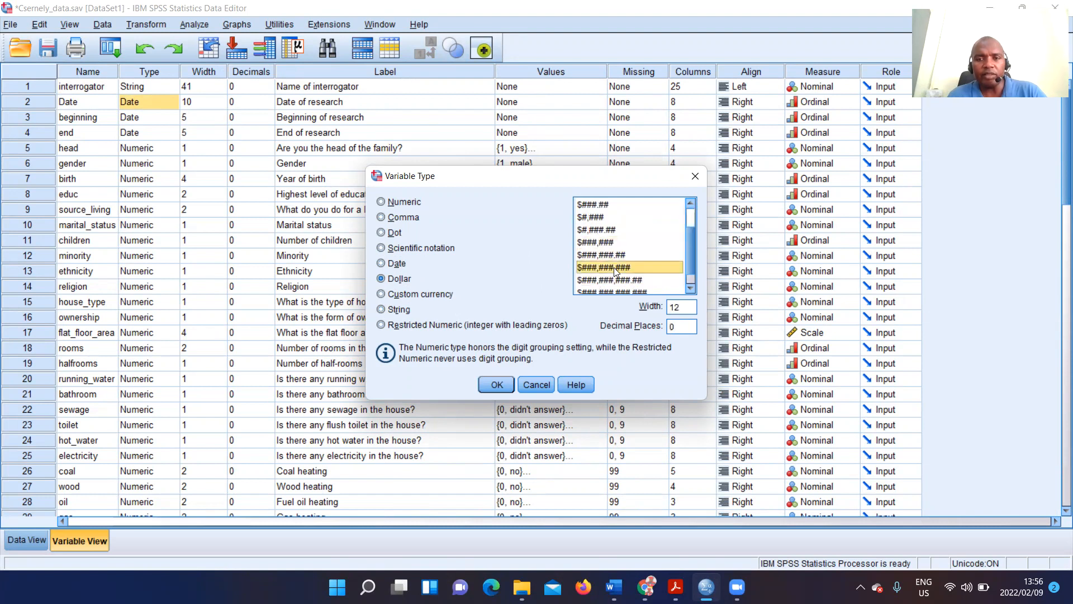
pyautogui.click(609, 278)
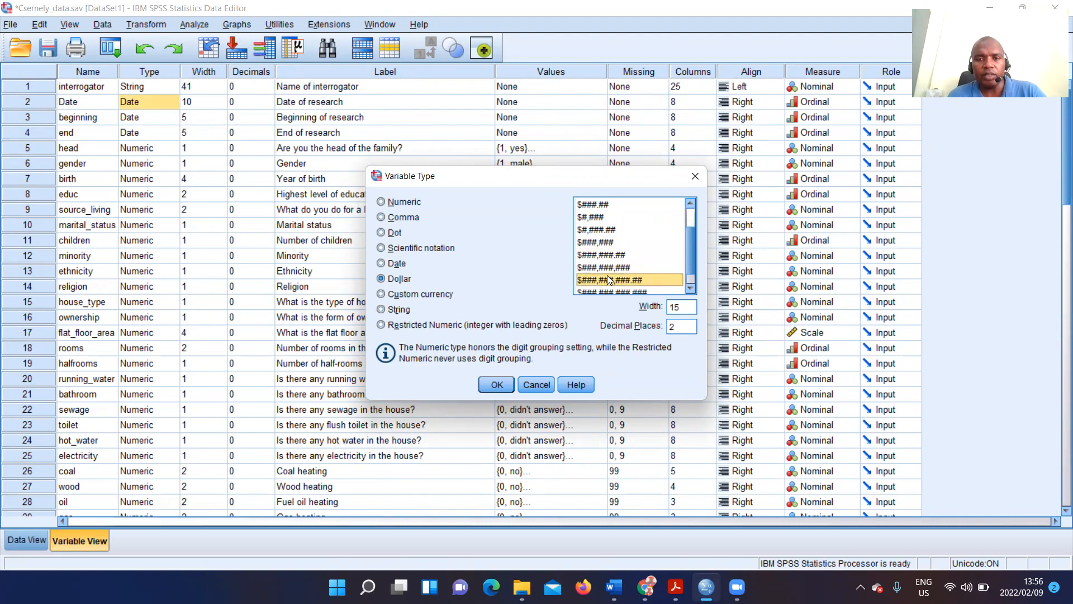
pyautogui.scroll(-1, 644, 264)
pyautogui.click(617, 275)
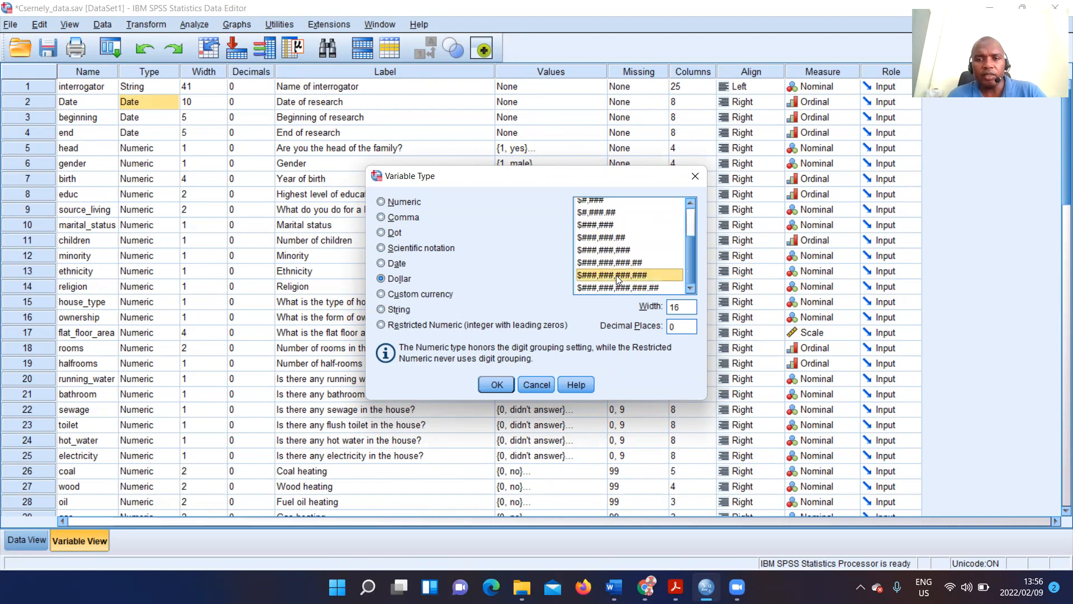
pyautogui.click(619, 288)
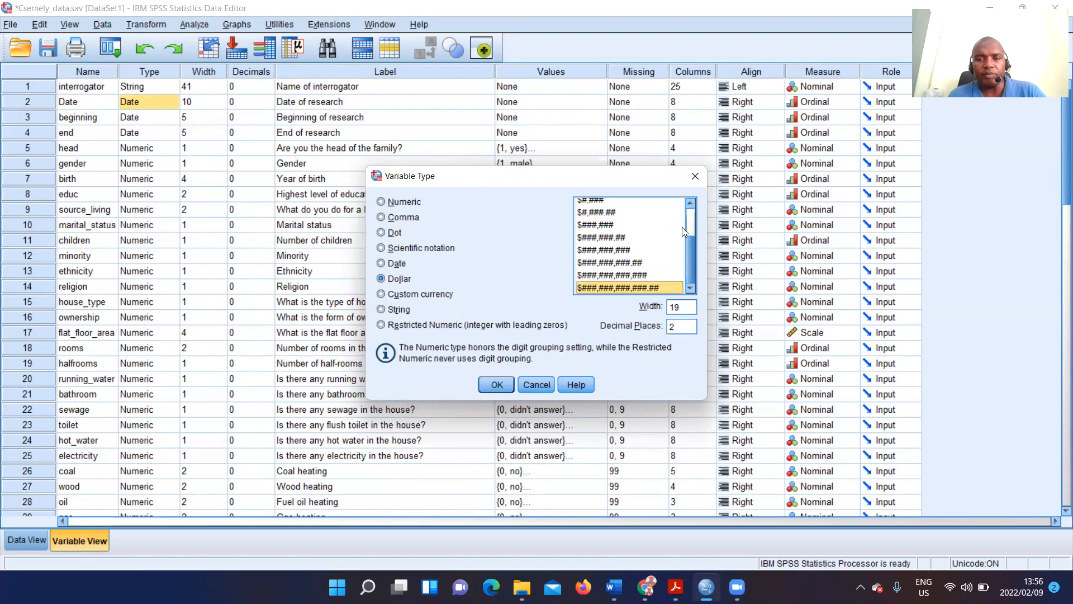
pyautogui.click(695, 177)
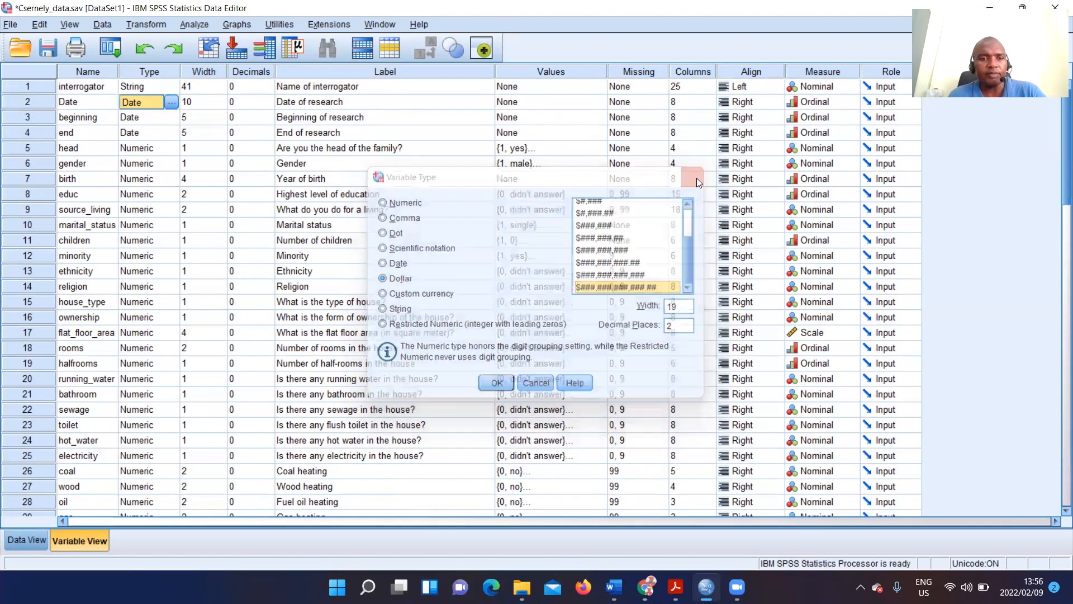
# Check whether the beginning and end variables have any value labels defined.
pyautogui.click(92, 117)
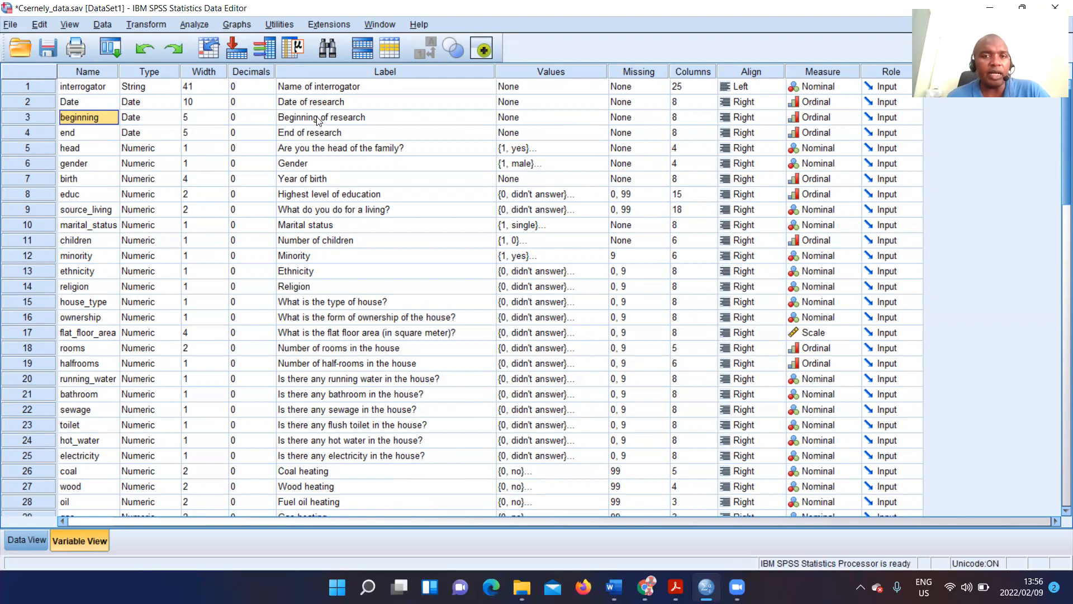
pyautogui.click(561, 119)
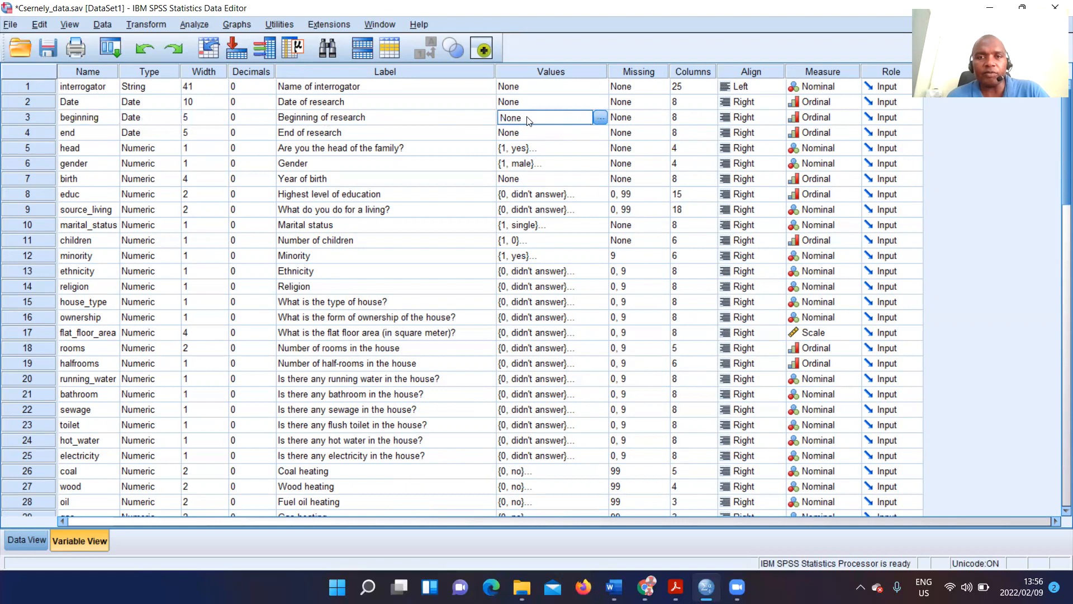
pyautogui.click(80, 134)
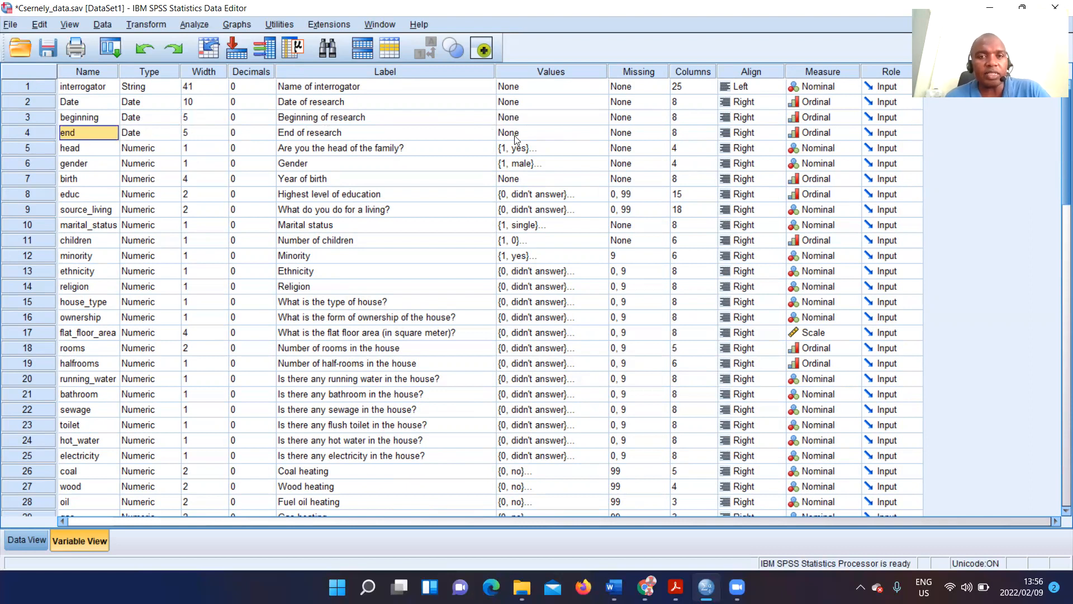
pyautogui.click(554, 137)
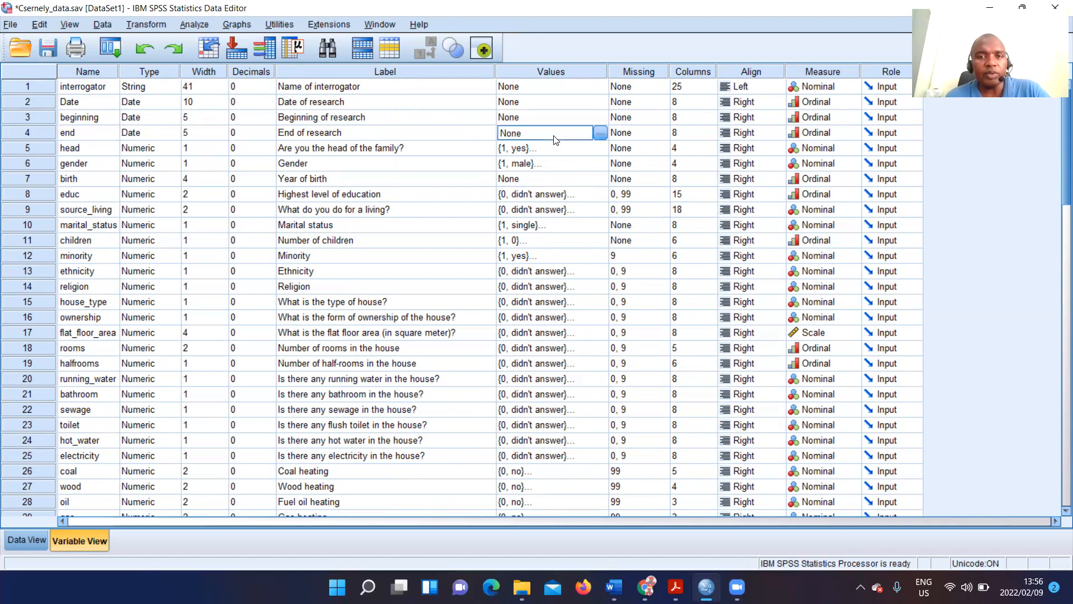
# Review the value labels of the head variable and close them without making changes.
pyautogui.click(73, 149)
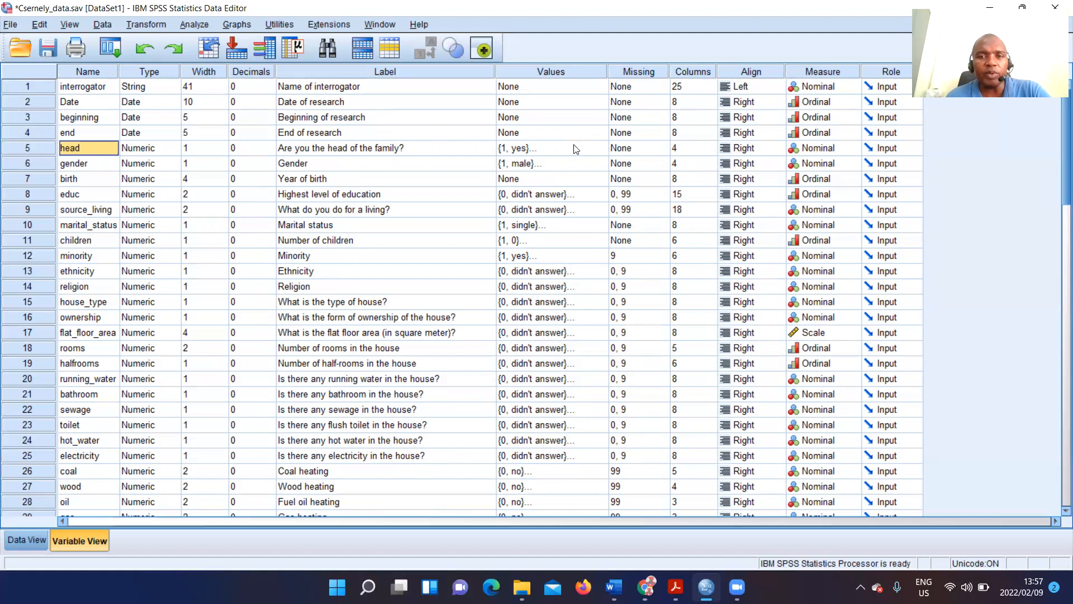
pyautogui.click(600, 148)
pyautogui.click(602, 148)
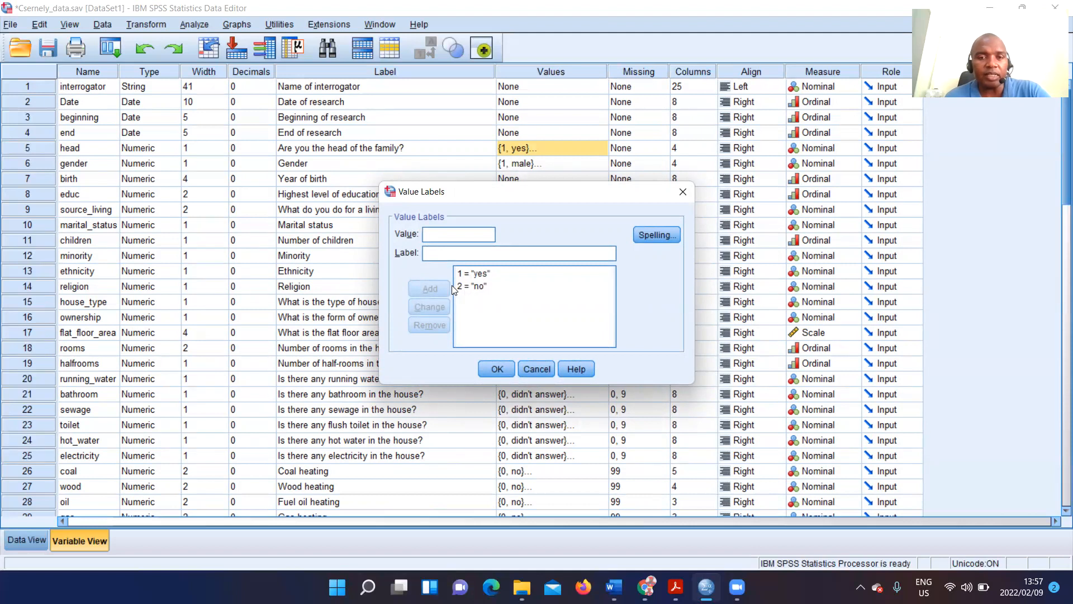
pyautogui.click(683, 192)
# Check the gender variable's label and review its value labels, leaving them unchanged.
pyautogui.click(70, 163)
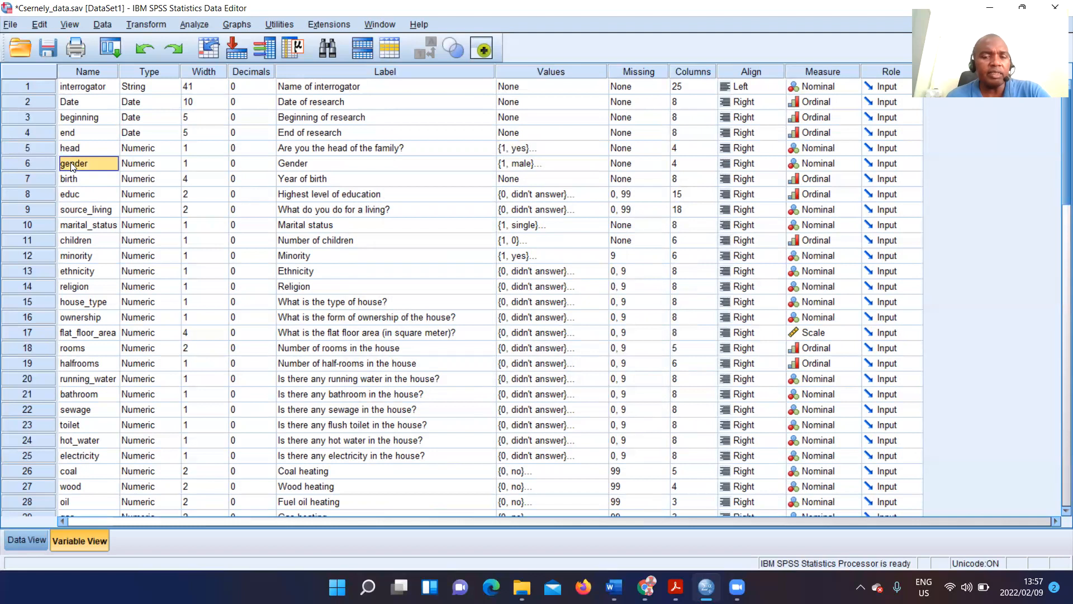
pyautogui.click(317, 168)
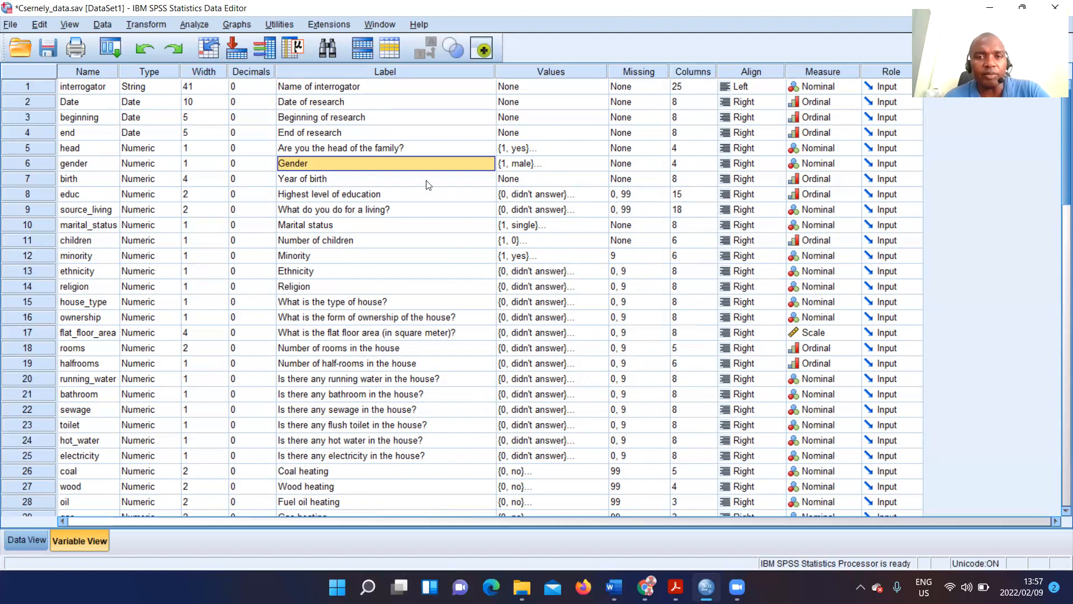
pyautogui.click(537, 165)
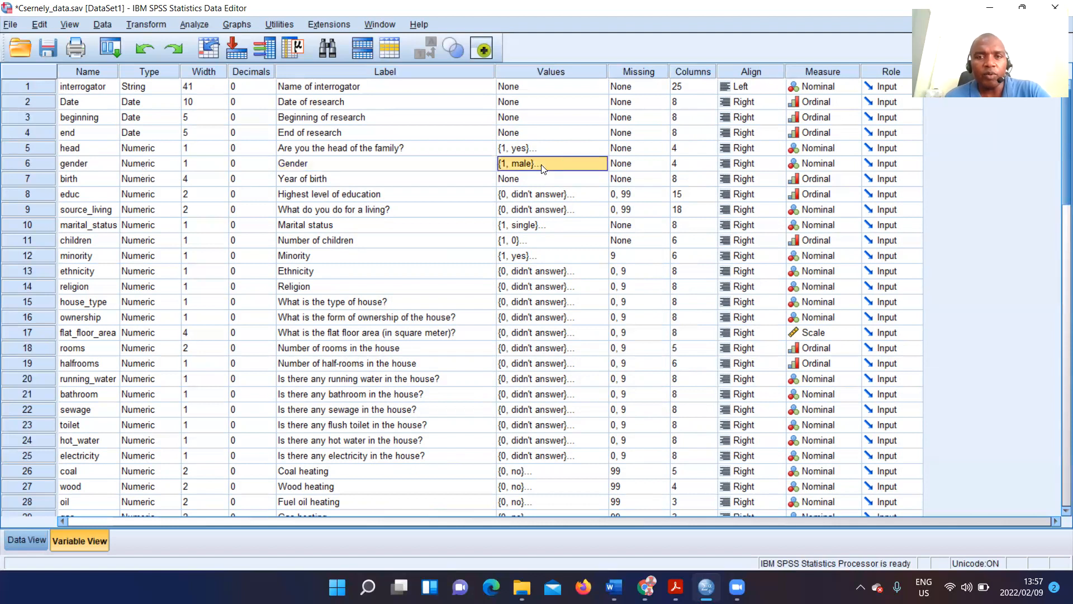
pyautogui.click(596, 166)
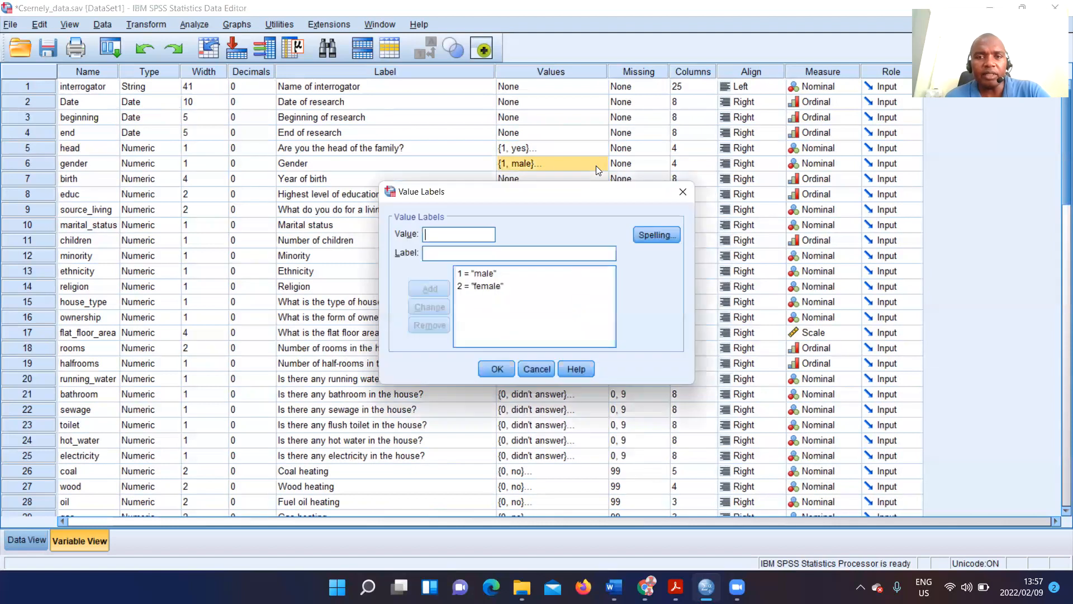
pyautogui.click(683, 192)
# Look at the birth variable, and open the value labels of the educ variable to read through the list.
pyautogui.click(81, 176)
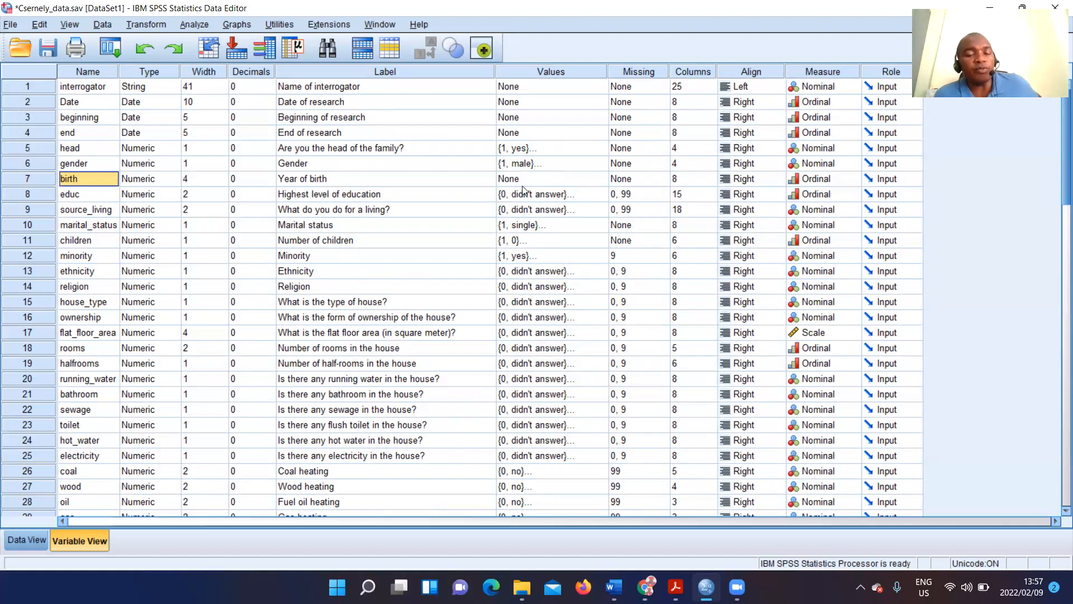
pyautogui.click(90, 196)
pyautogui.scroll(-1, 357, 196)
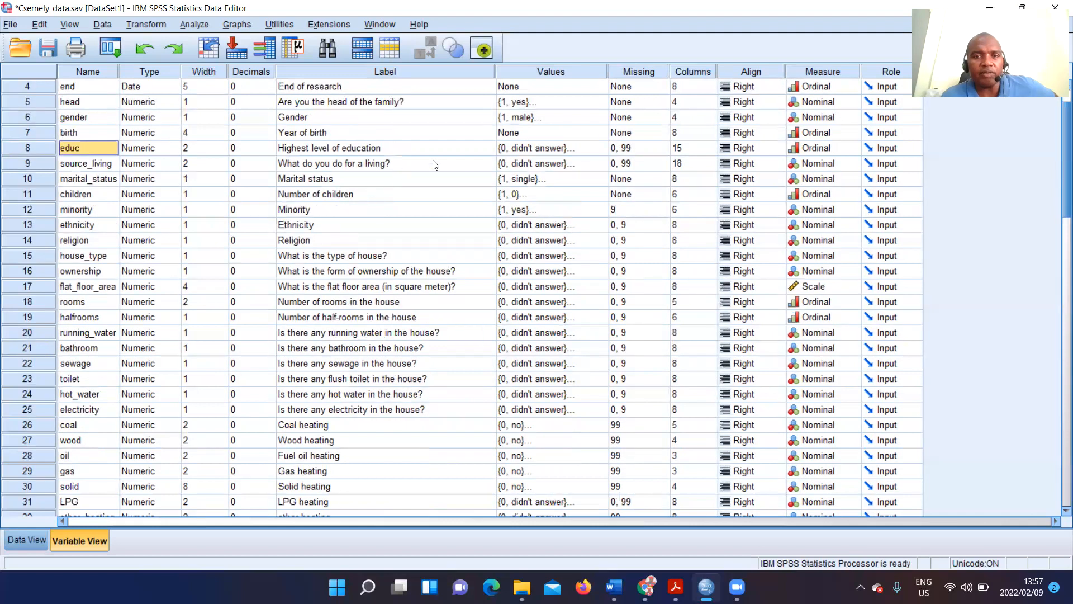
pyautogui.click(573, 150)
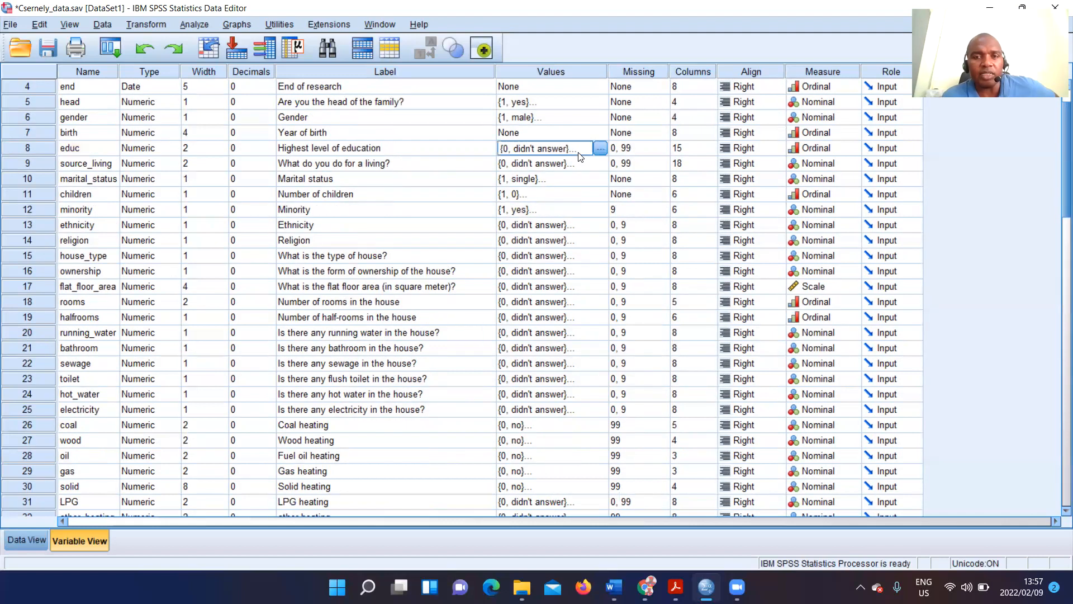
pyautogui.click(597, 151)
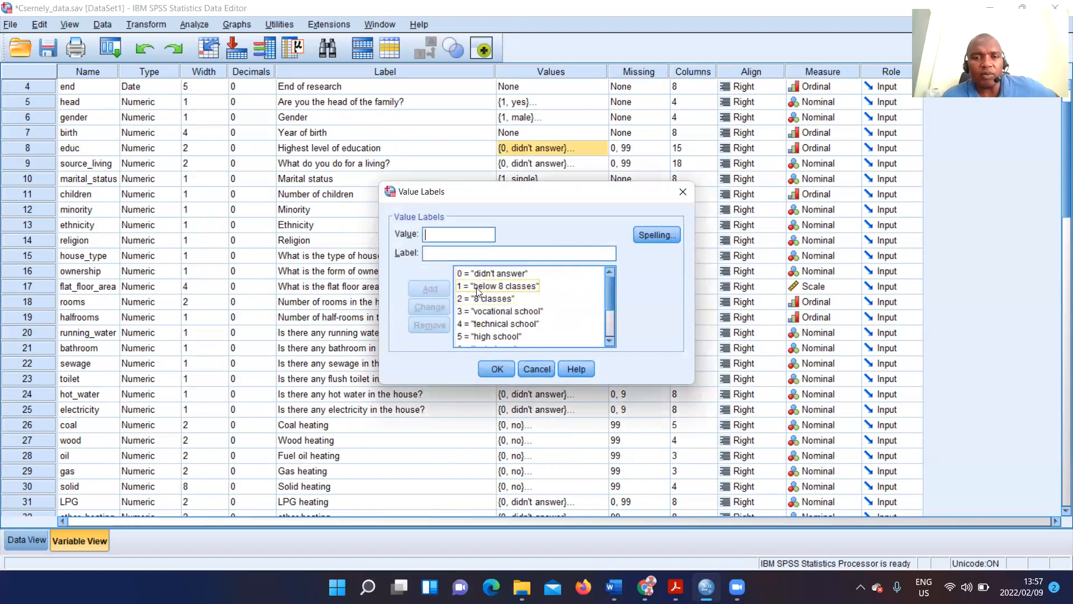
pyautogui.scroll(-1, 502, 296)
pyautogui.scroll(1, 500, 294)
# Go through the educ value labels from 4 "technical school" to 99 "doesn't know" and close them without changes.
pyautogui.click(490, 323)
pyautogui.scroll(-1, 523, 317)
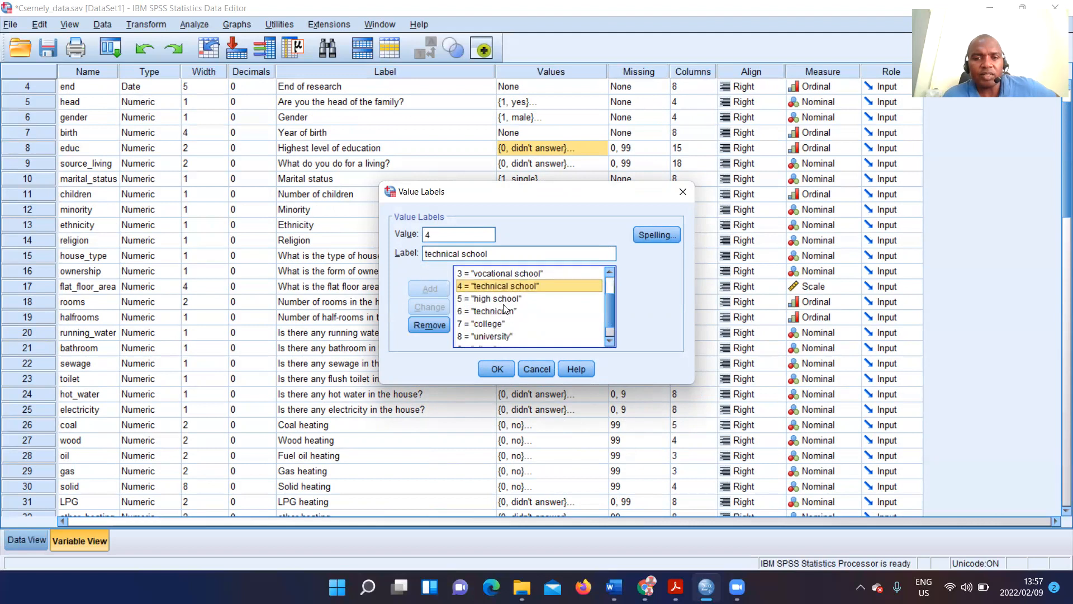
pyautogui.click(494, 298)
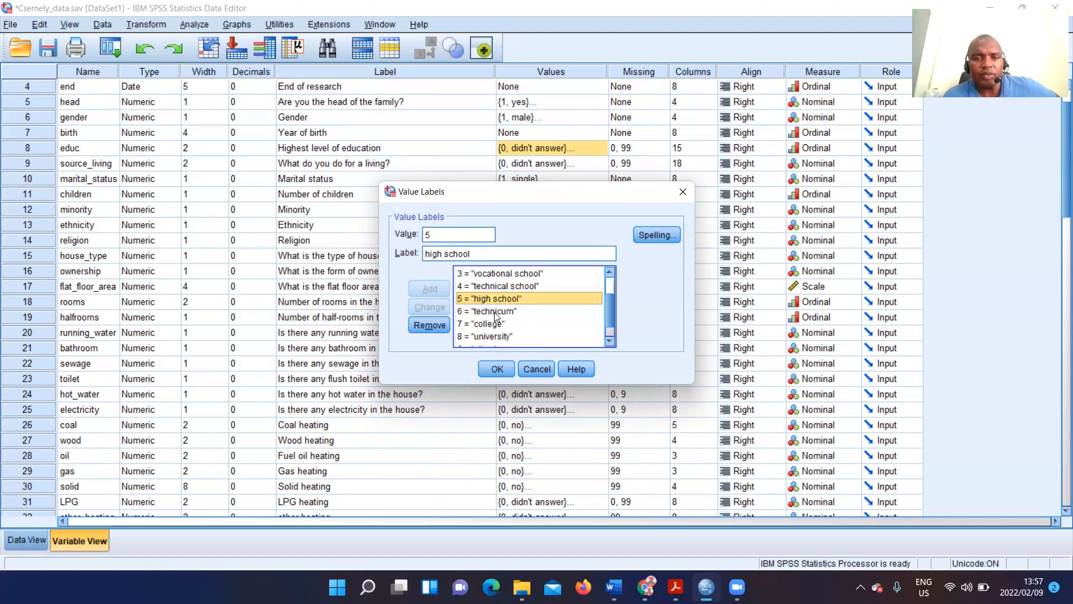
pyautogui.click(494, 312)
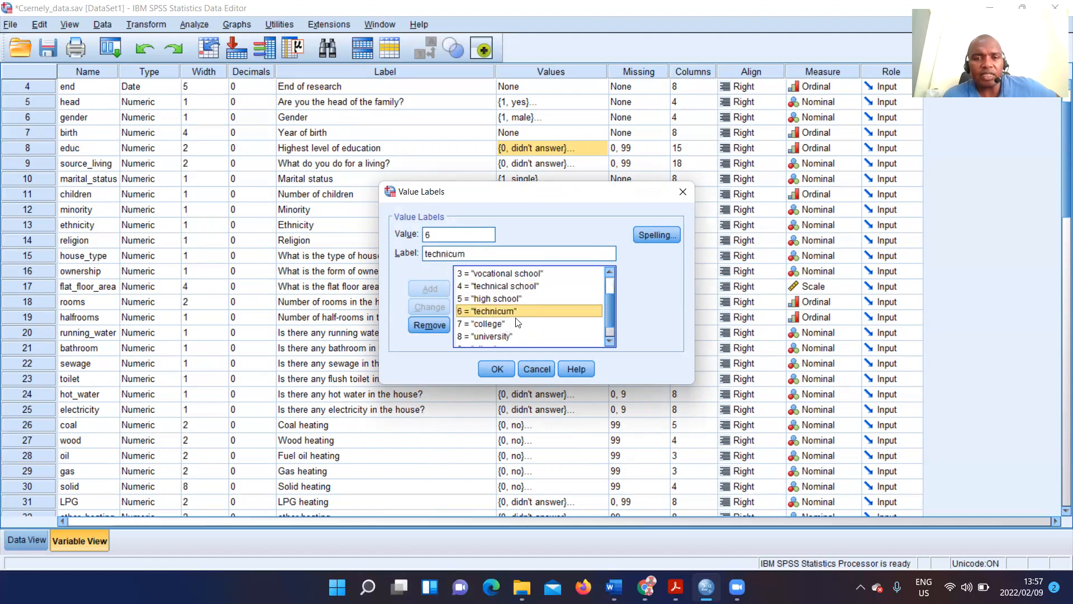
pyautogui.click(492, 325)
pyautogui.scroll(-1, 522, 326)
pyautogui.click(496, 314)
pyautogui.click(499, 327)
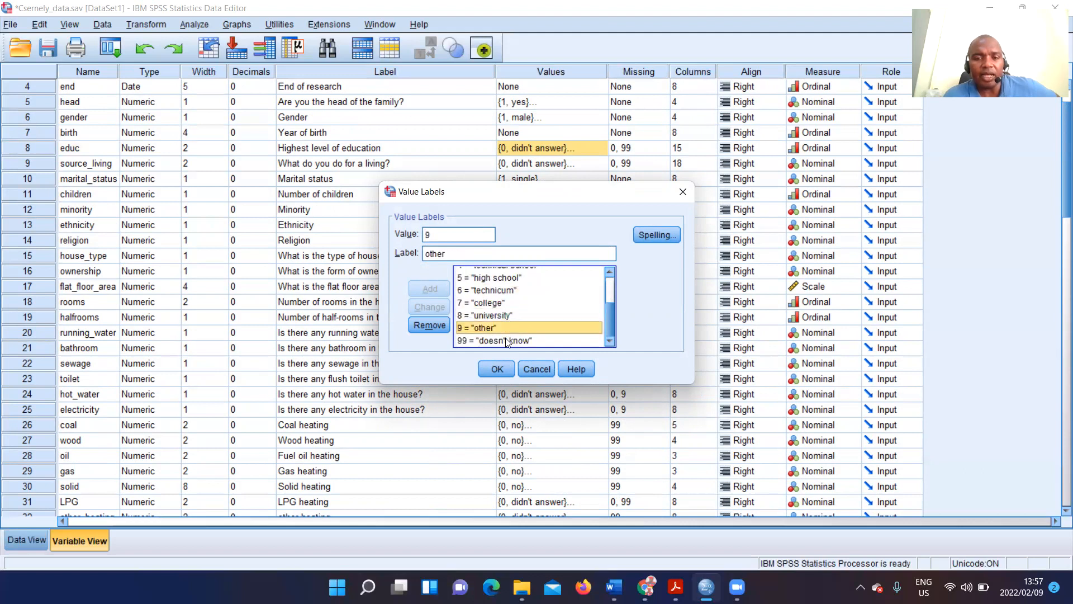
pyautogui.click(498, 341)
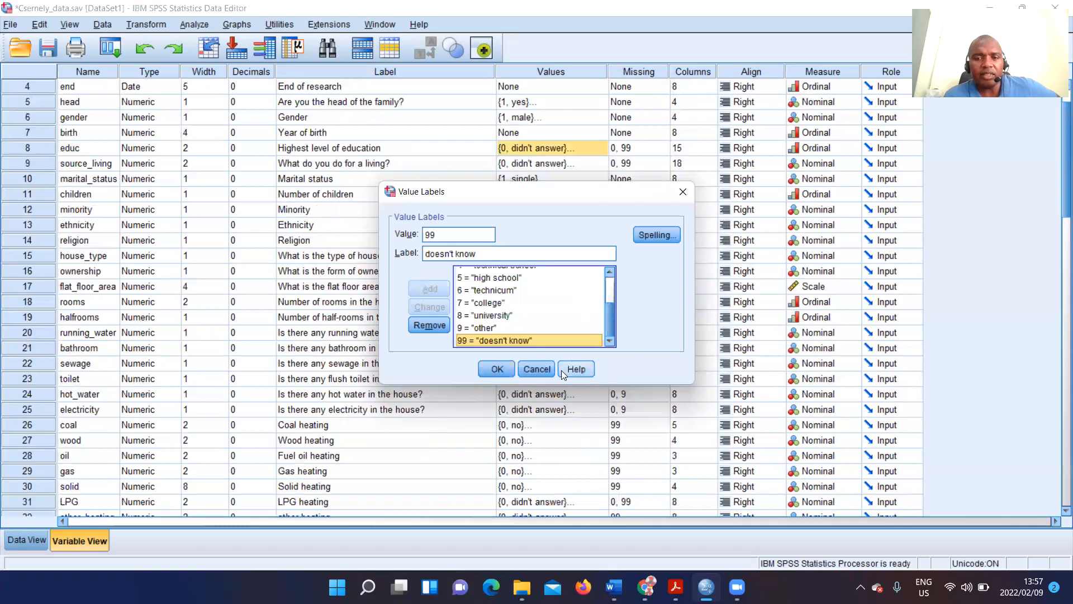
pyautogui.click(682, 194)
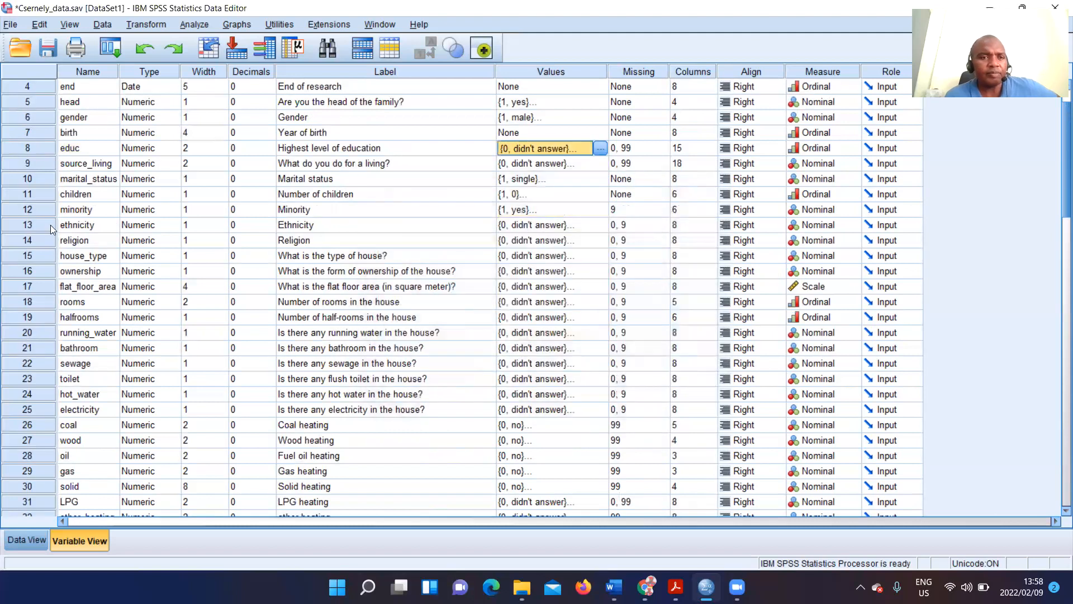
# Read through the full list of value labels for the source_living variable and close it without changes.
pyautogui.click(89, 169)
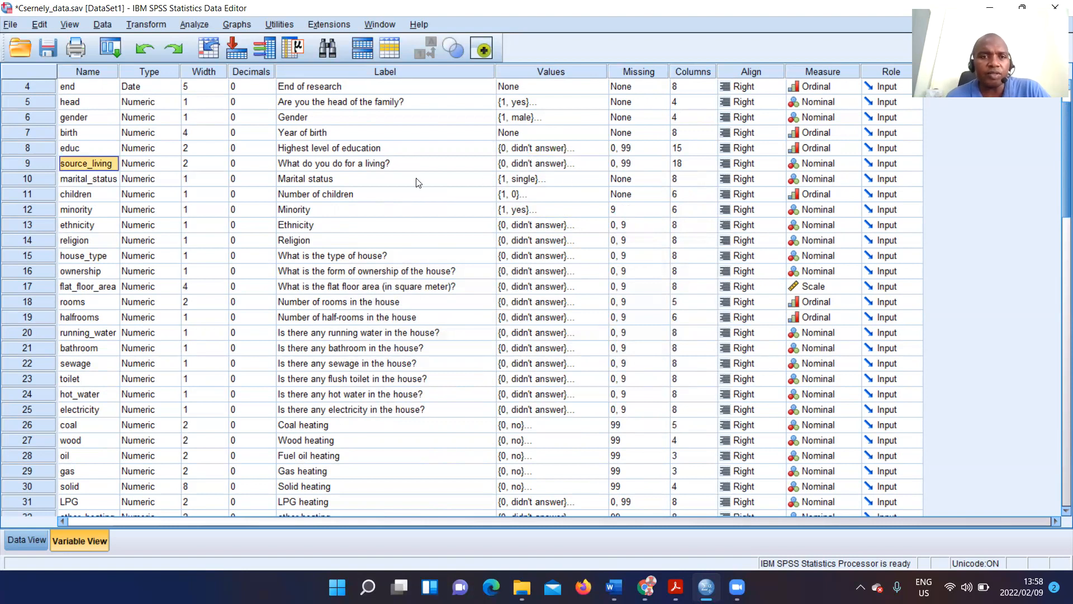
pyautogui.click(592, 168)
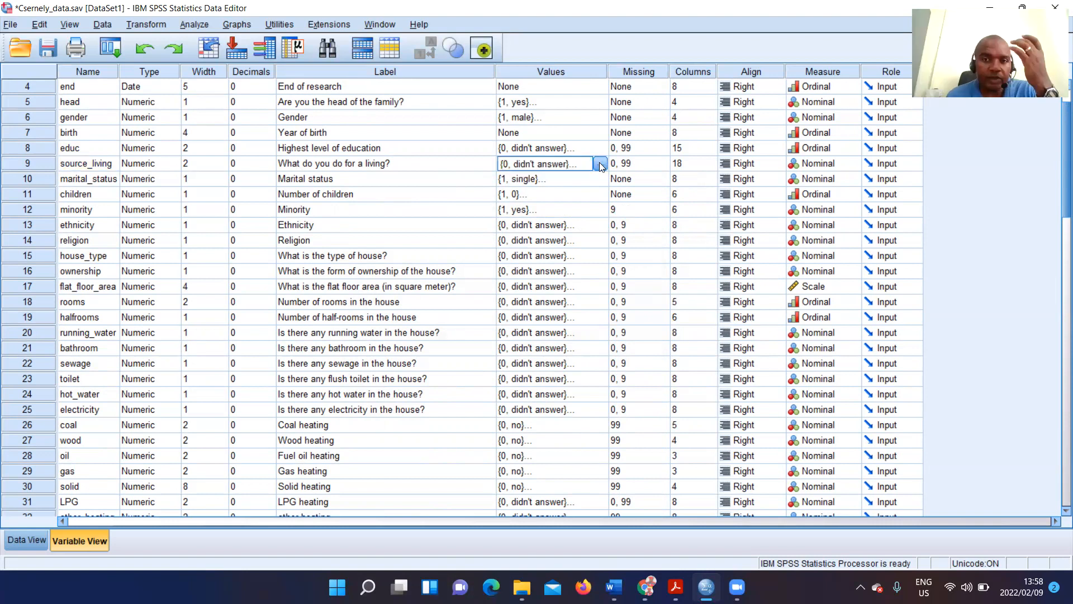
pyautogui.click(602, 164)
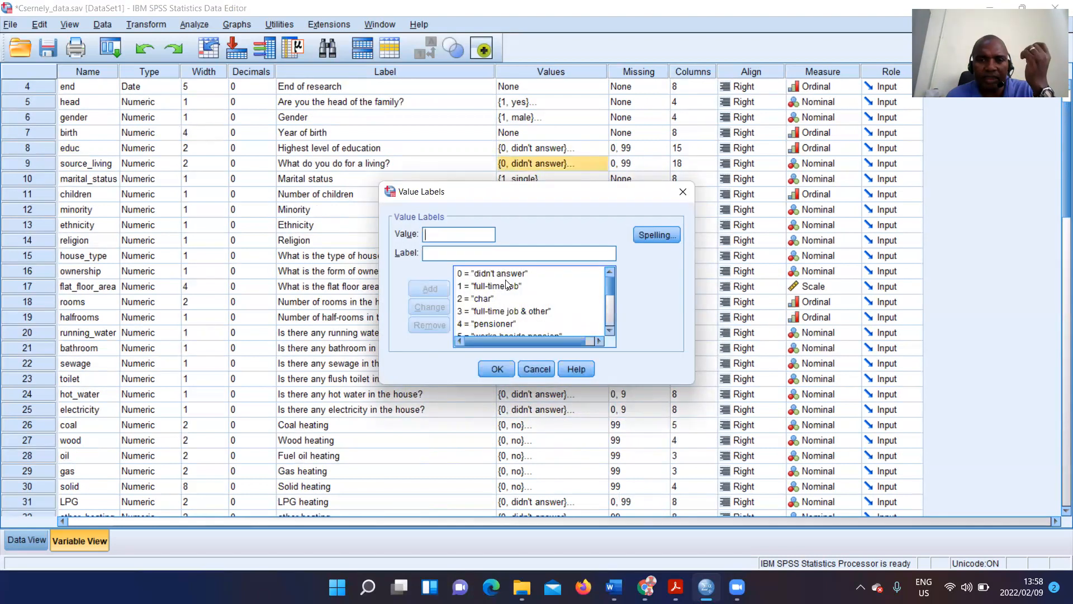
pyautogui.scroll(-1, 506, 282)
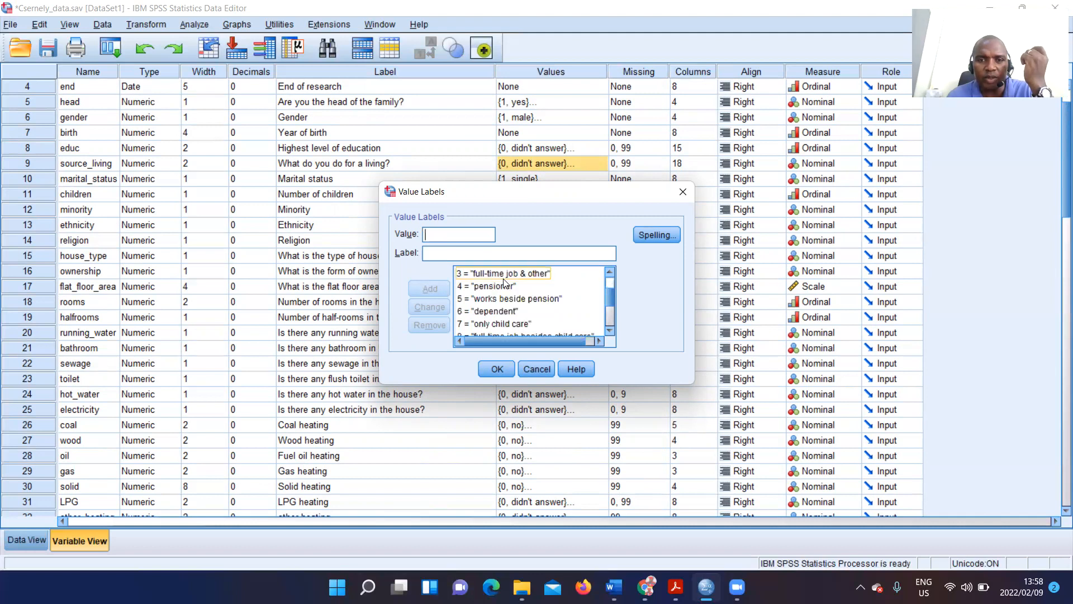
pyautogui.scroll(1, 503, 279)
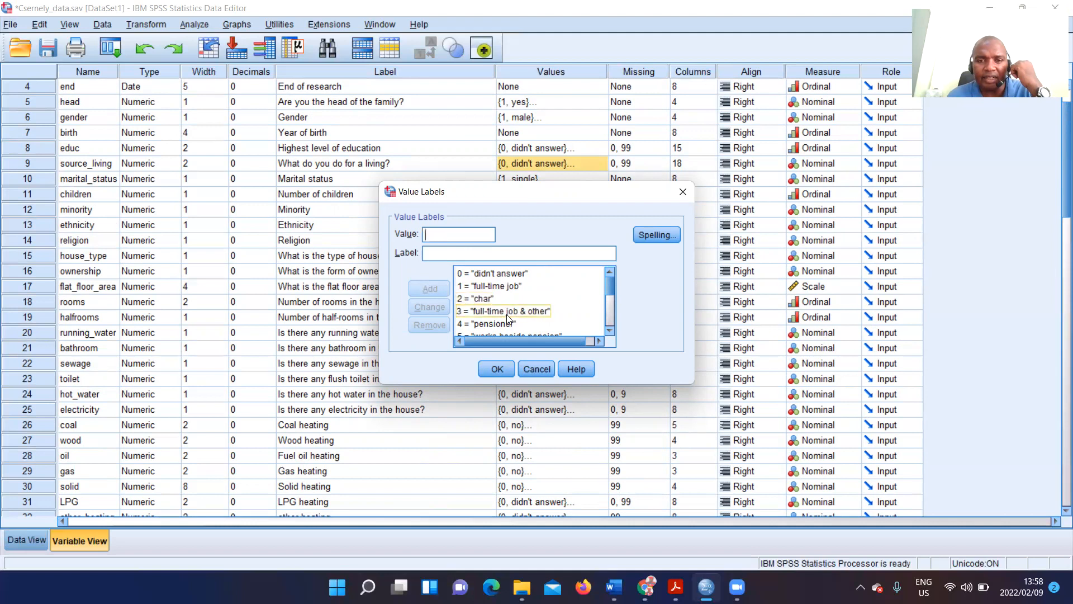
pyautogui.scroll(-1, 507, 315)
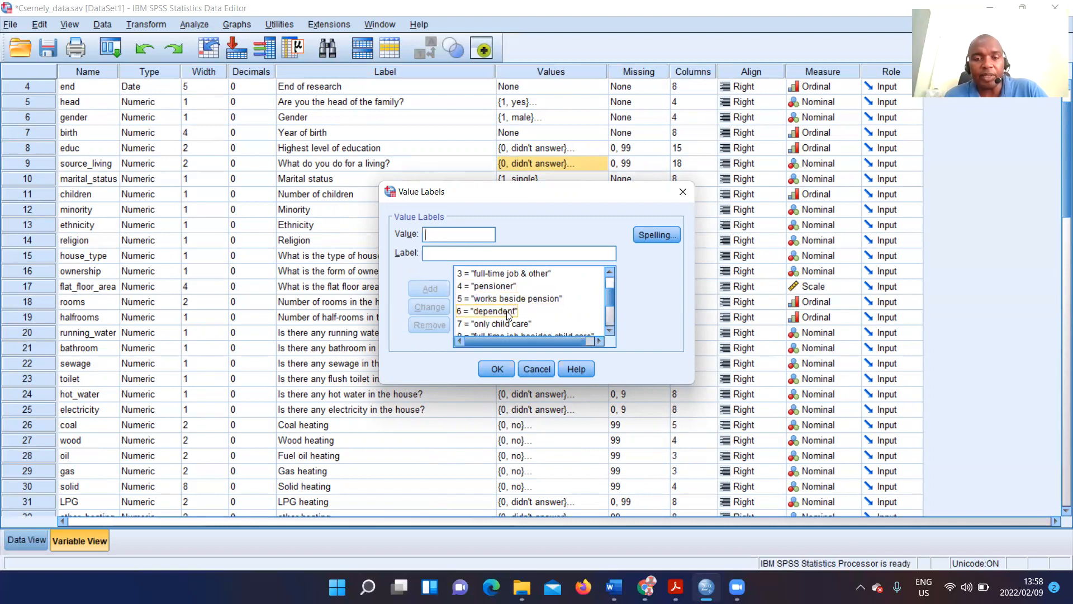
pyautogui.scroll(-1, 508, 315)
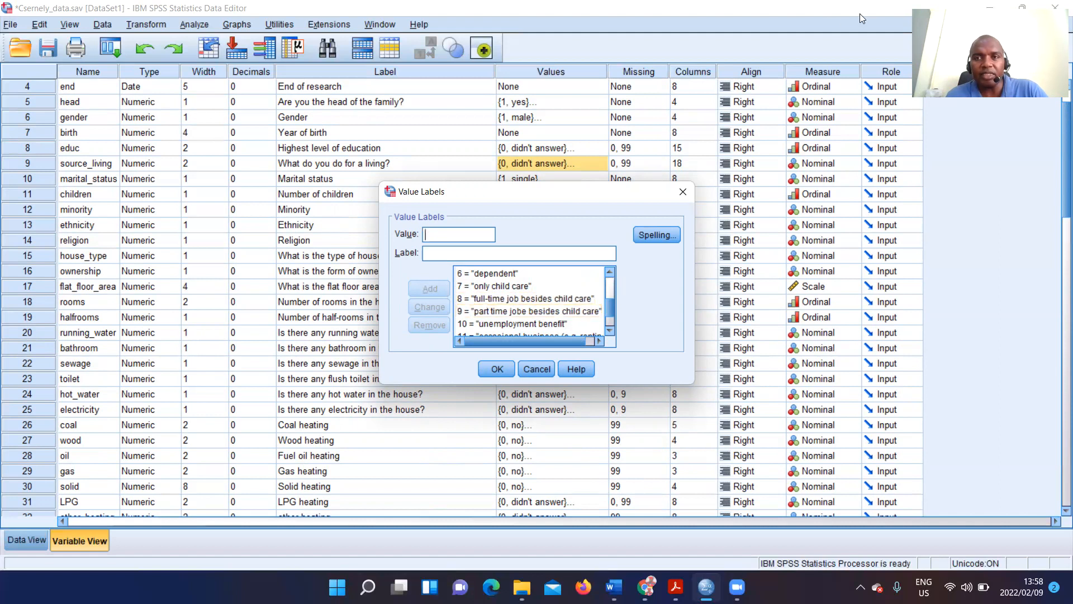
pyautogui.click(828, 18)
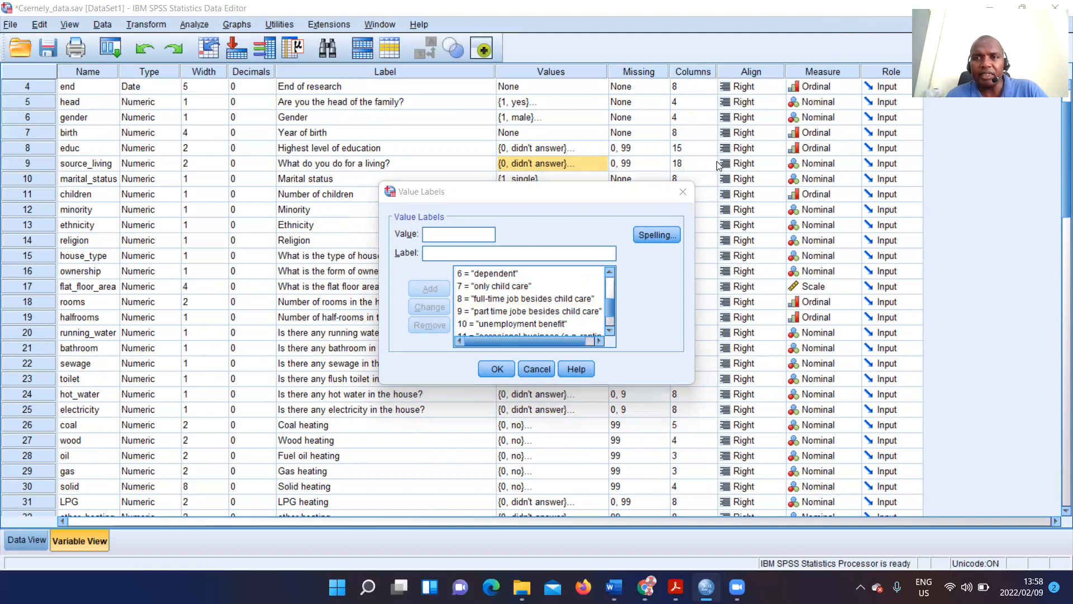
pyautogui.scroll(-1, 505, 321)
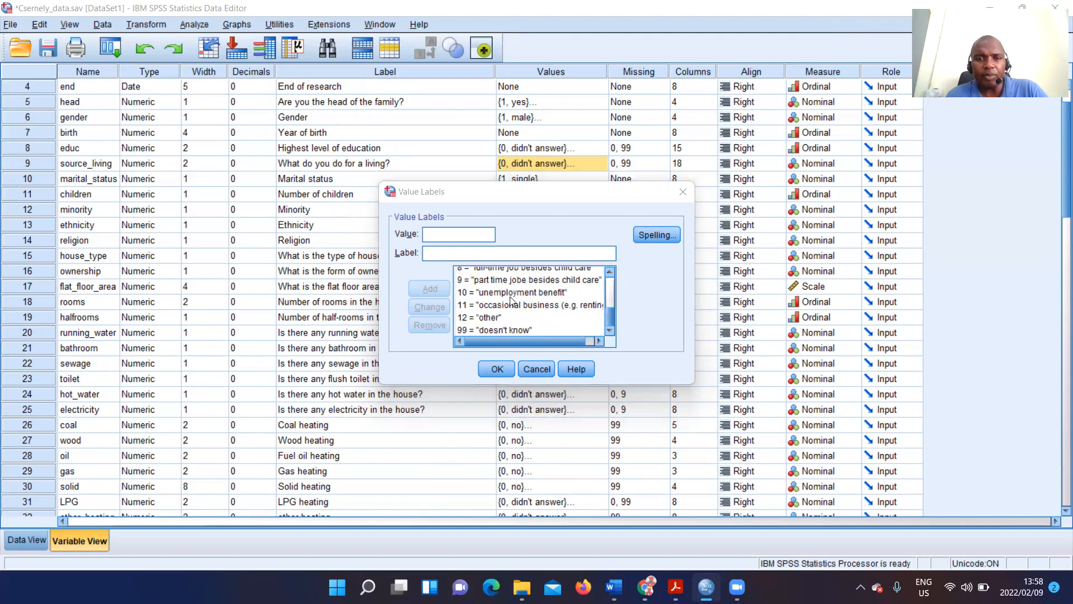
pyautogui.scroll(1, 509, 307)
pyautogui.click(682, 192)
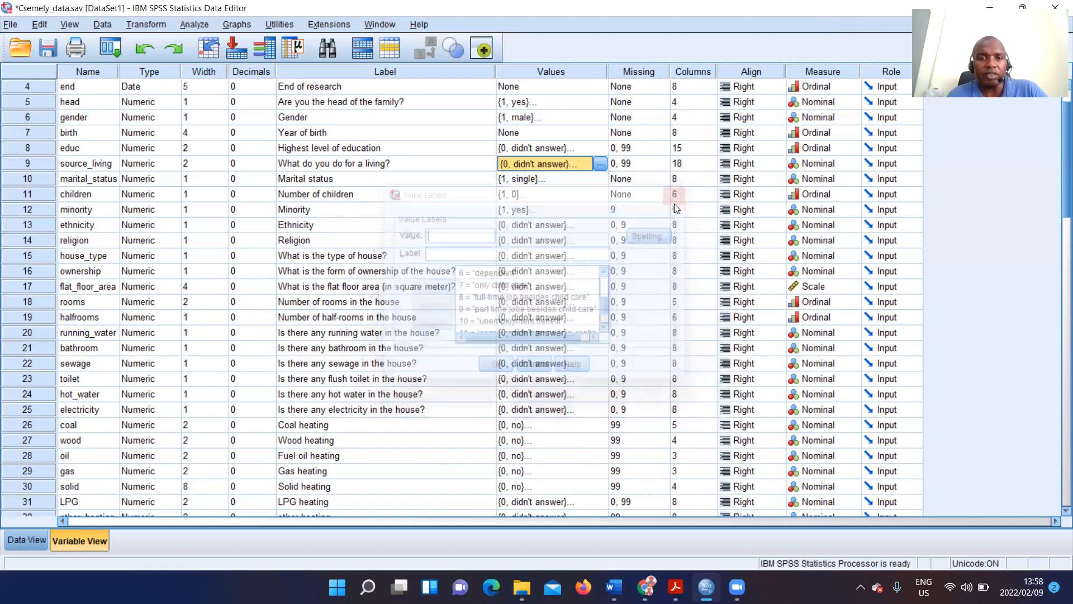
# Review the value labels of the marital_status variable and close them without changes.
pyautogui.click(85, 182)
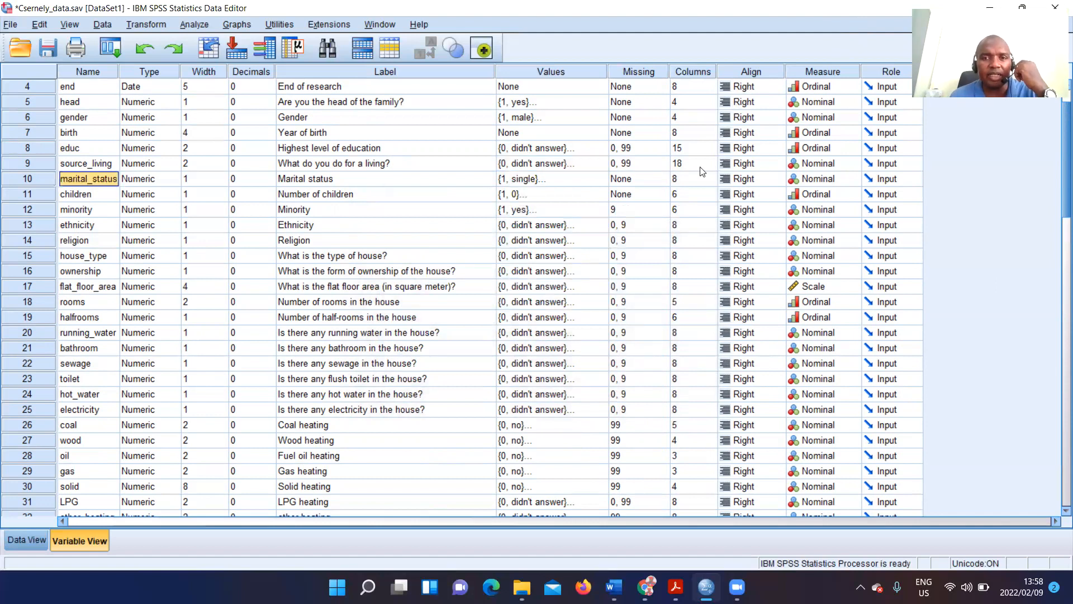
pyautogui.click(600, 177)
pyautogui.click(599, 177)
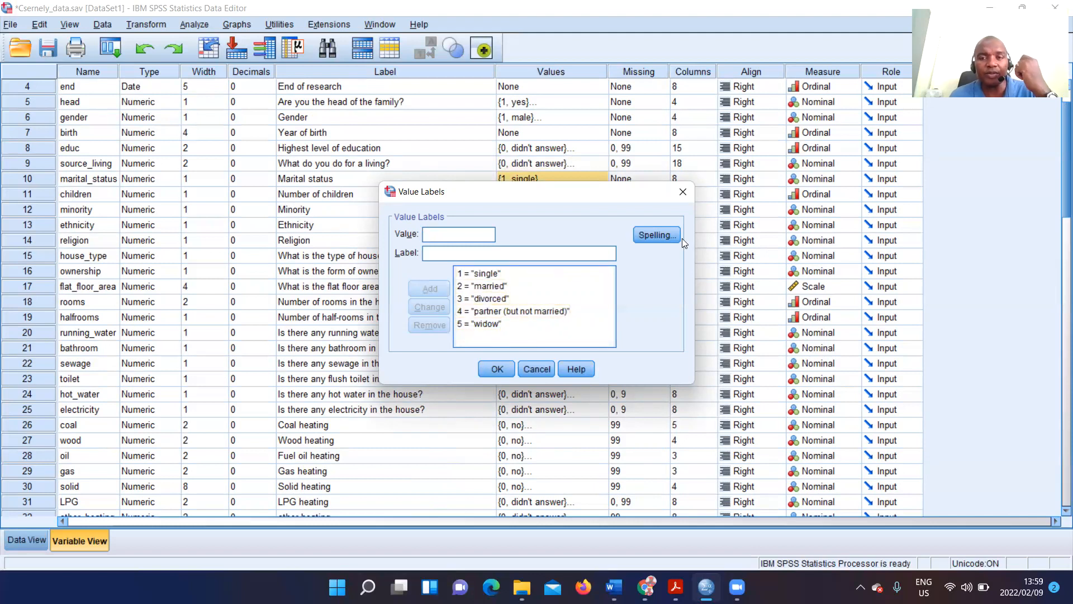
pyautogui.click(682, 192)
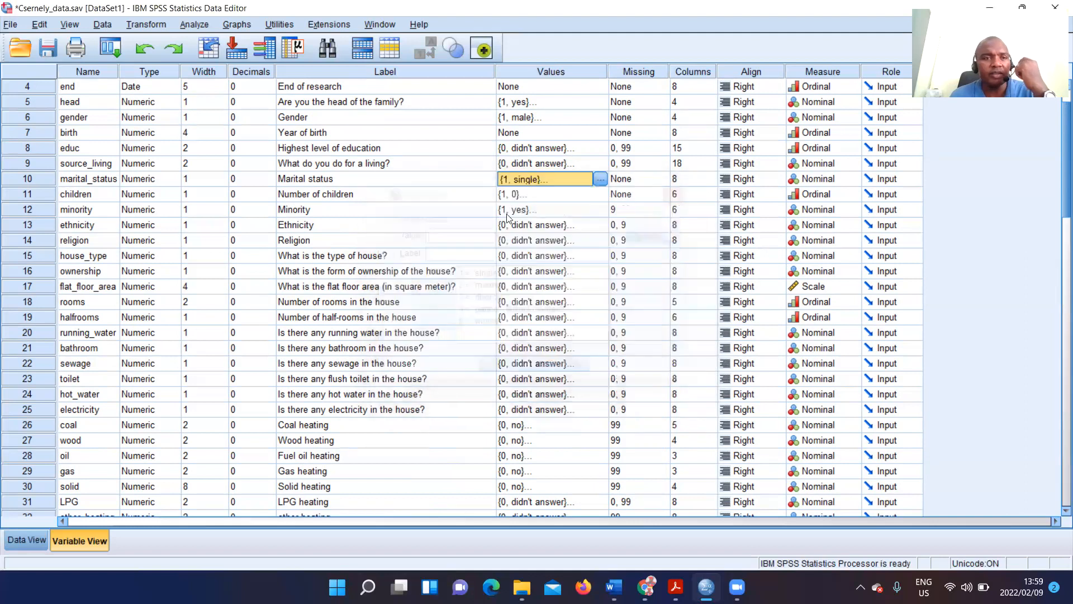
# Review the value labels of the children and minority variables, closing each list without changes.
pyautogui.click(100, 196)
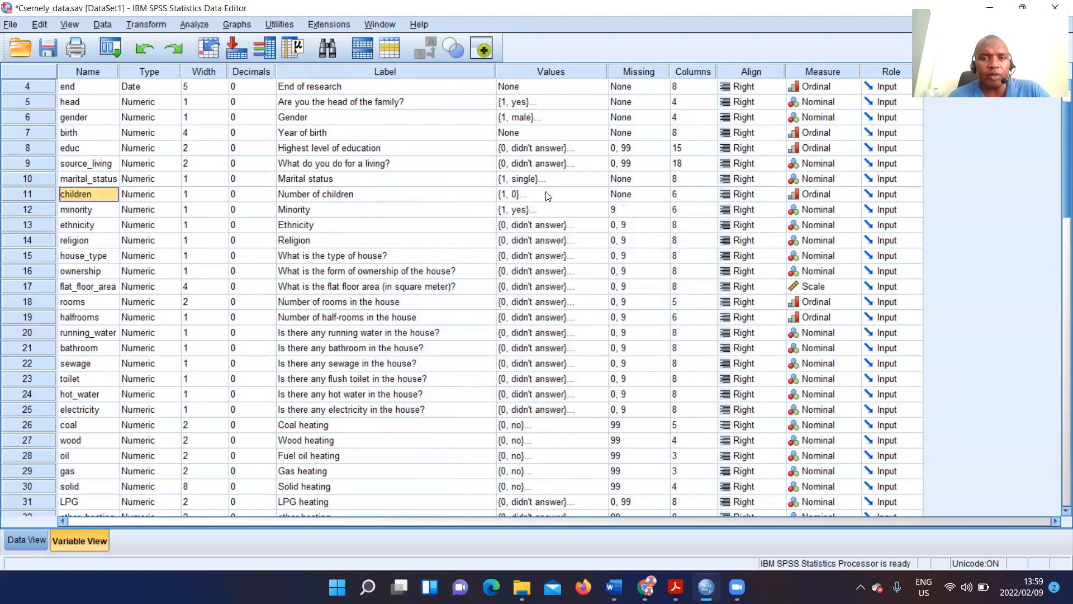
pyautogui.doubleClick(596, 195)
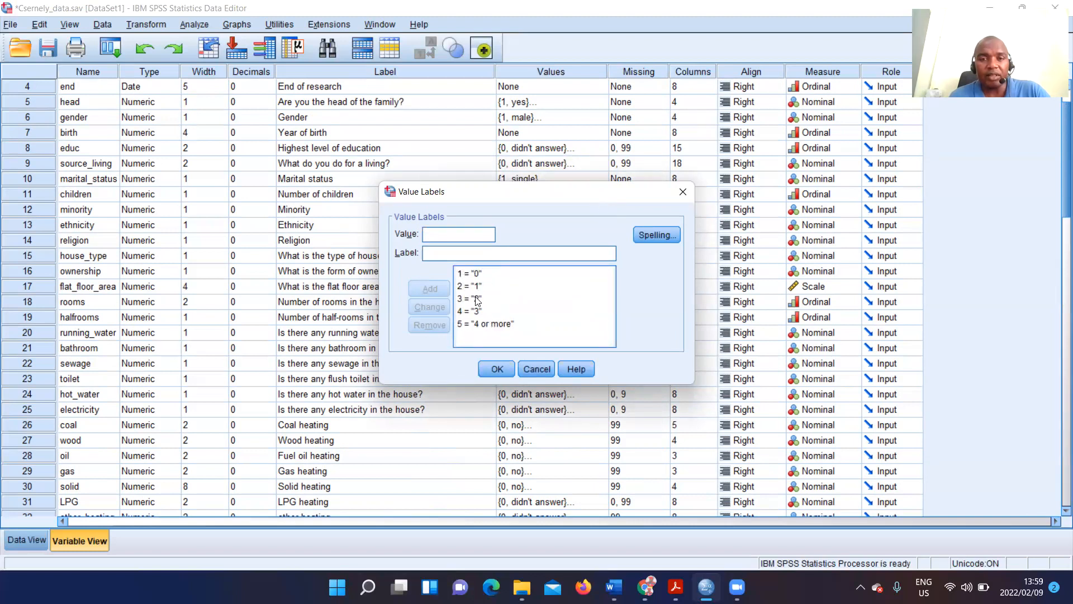
pyautogui.click(683, 192)
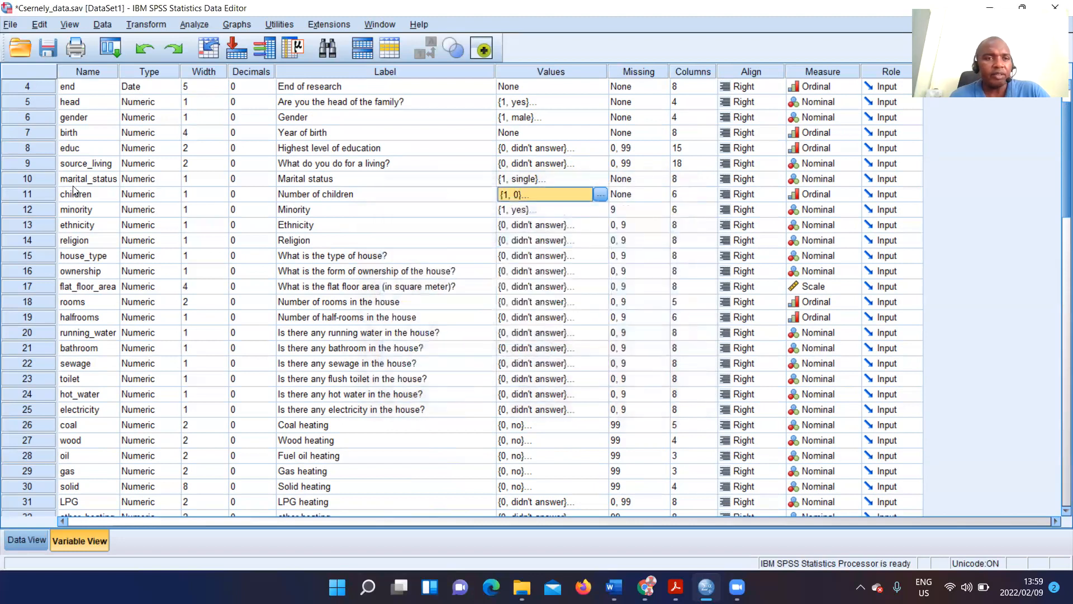
pyautogui.click(79, 210)
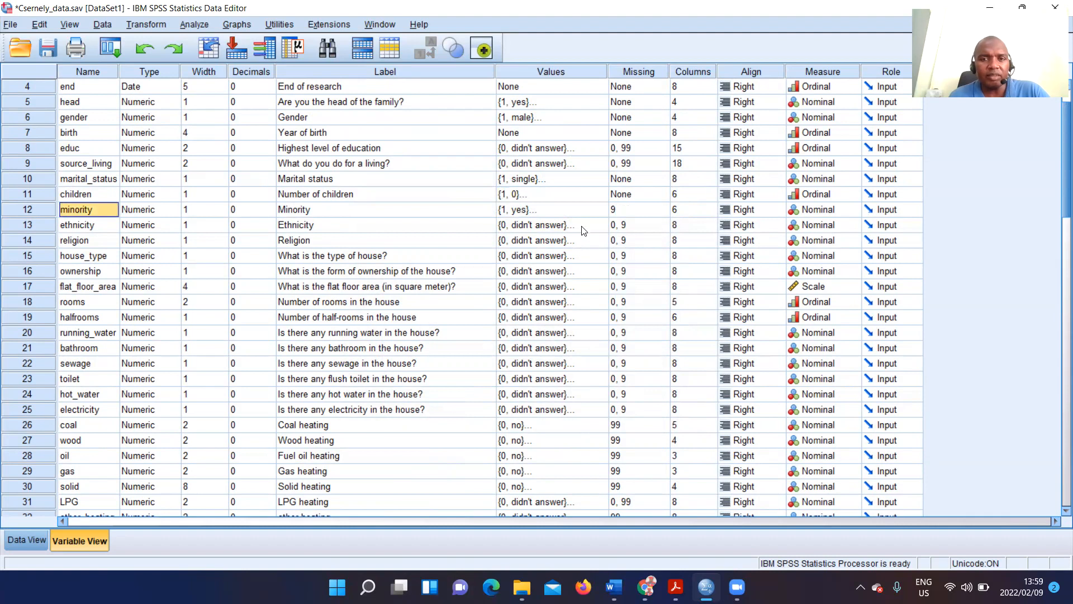
pyautogui.click(585, 211)
pyautogui.click(595, 212)
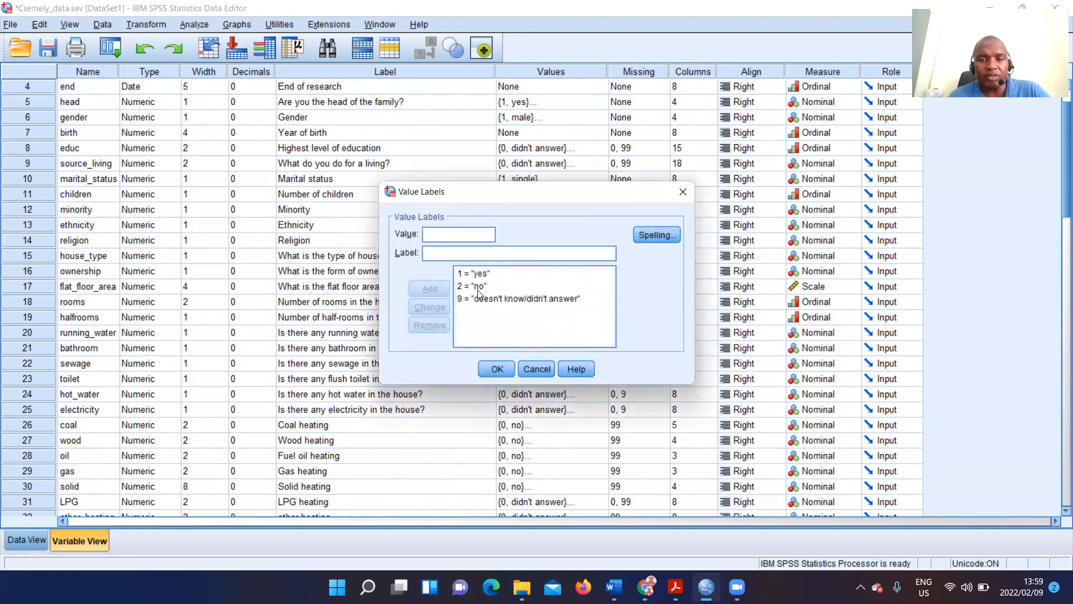
pyautogui.click(684, 192)
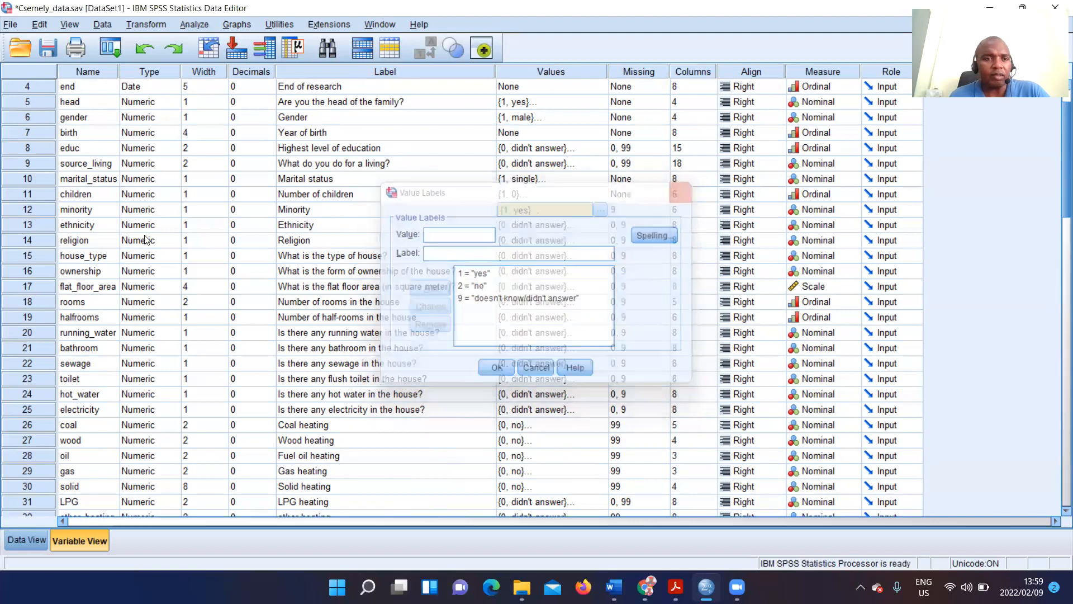
# Review the value labels of the ethnicity variable and close them without changes.
pyautogui.click(87, 227)
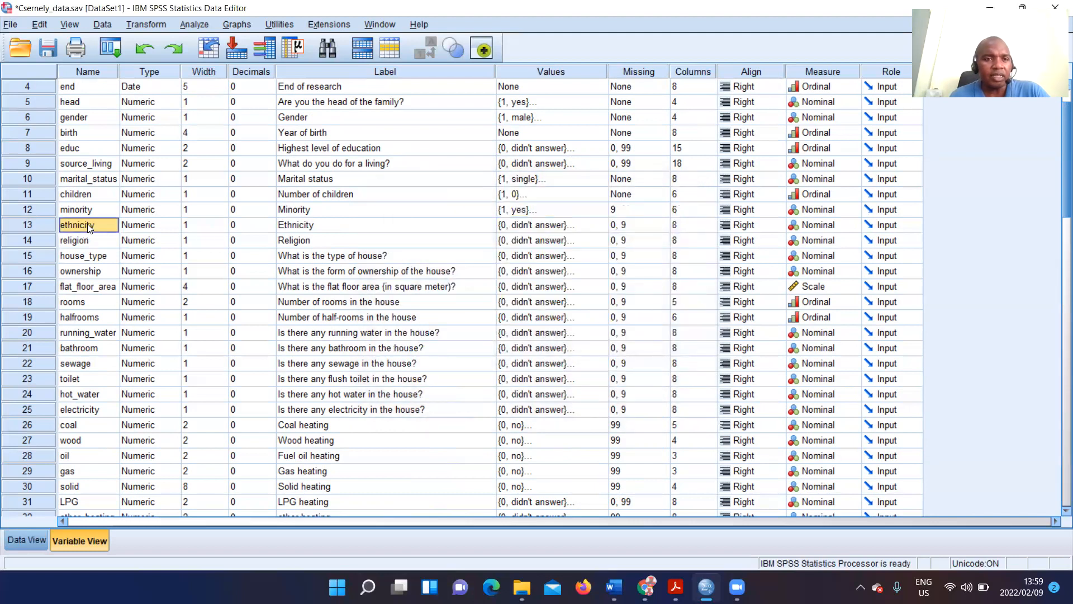
pyautogui.click(596, 226)
pyautogui.click(601, 225)
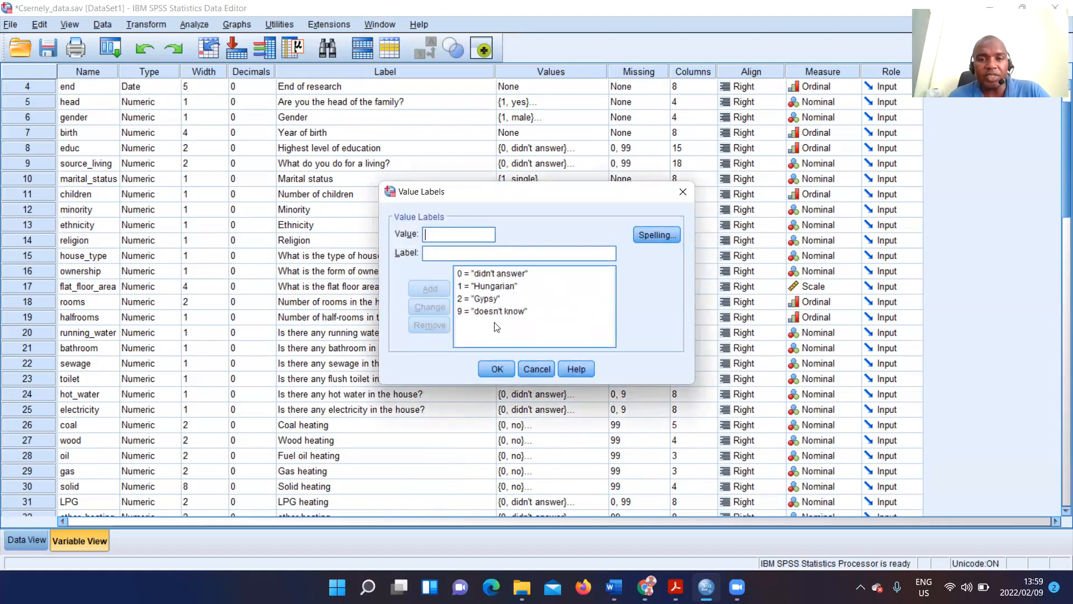
pyautogui.click(683, 190)
# Read through the full list of value labels for the religion variable and close it without changes.
pyautogui.click(94, 240)
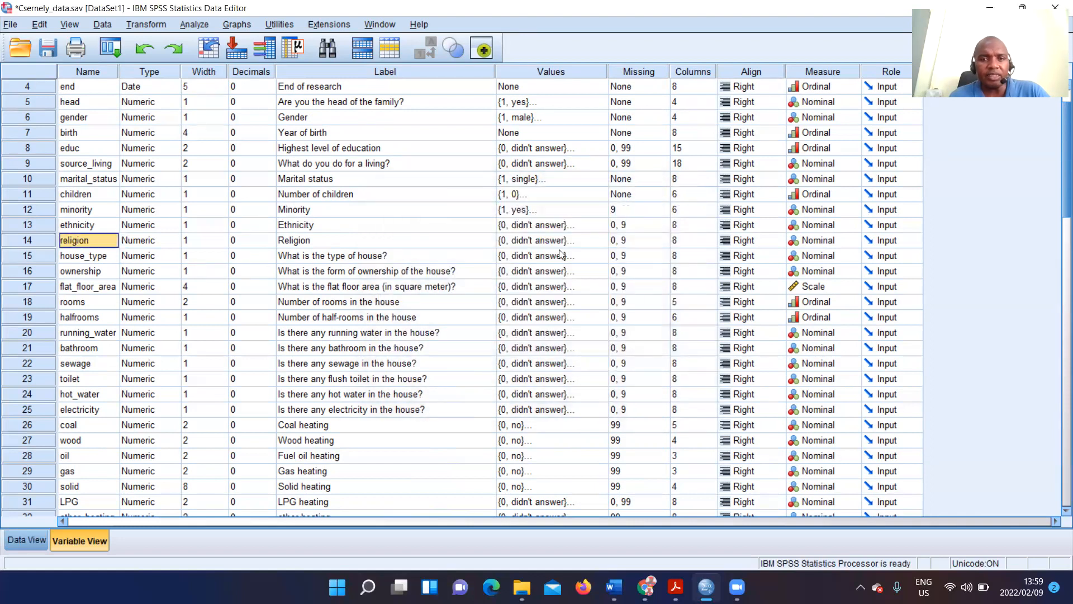
pyautogui.click(598, 242)
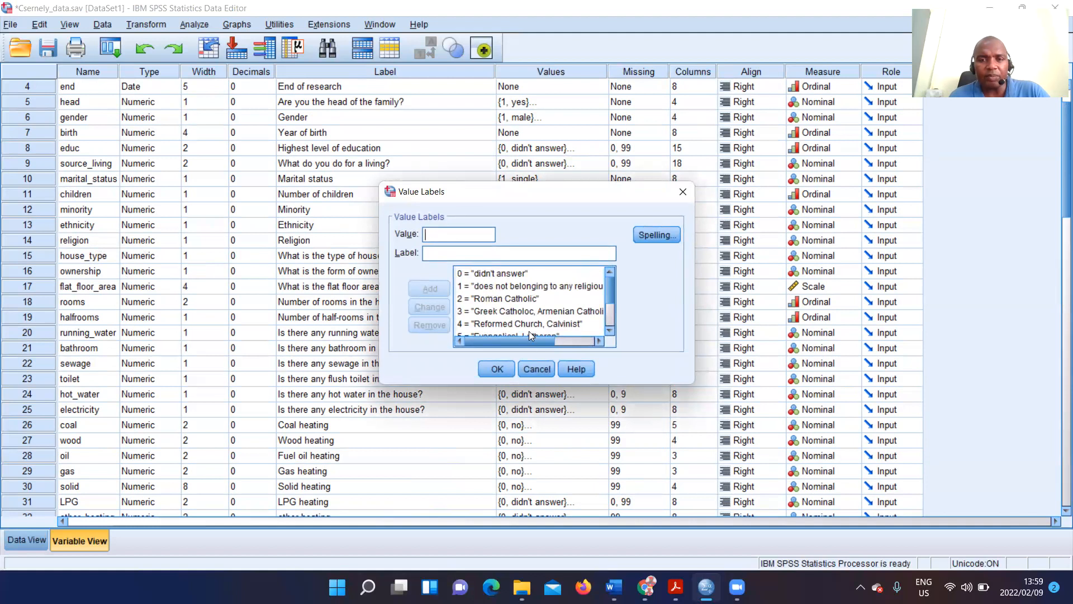
pyautogui.moveTo(531, 339)
pyautogui.mouseDown()
pyautogui.moveTo(544, 337)
pyautogui.moveTo(517, 336)
pyautogui.mouseUp()
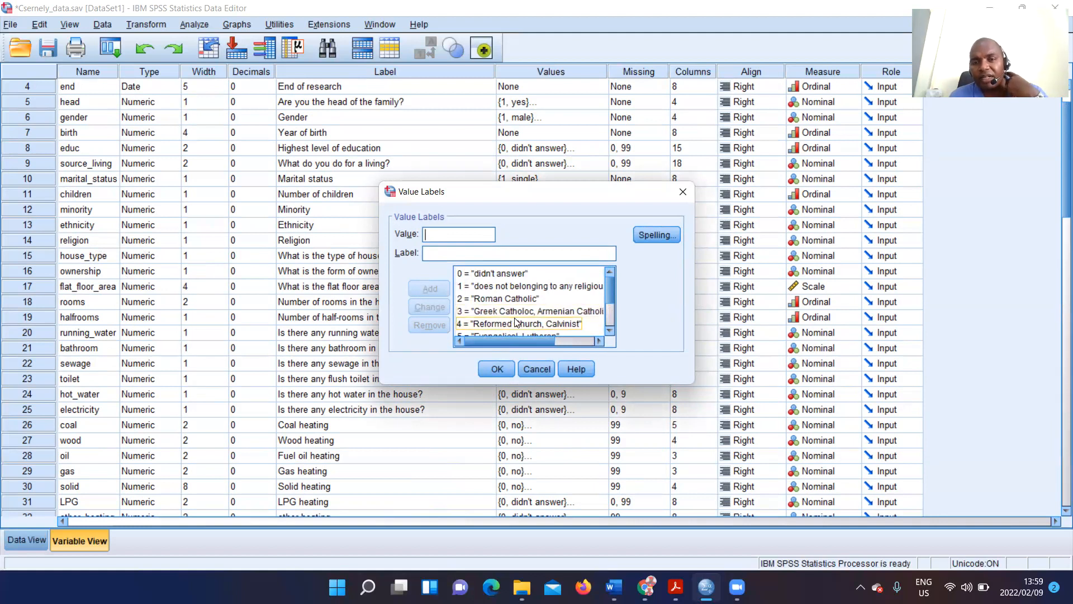
pyautogui.click(611, 315)
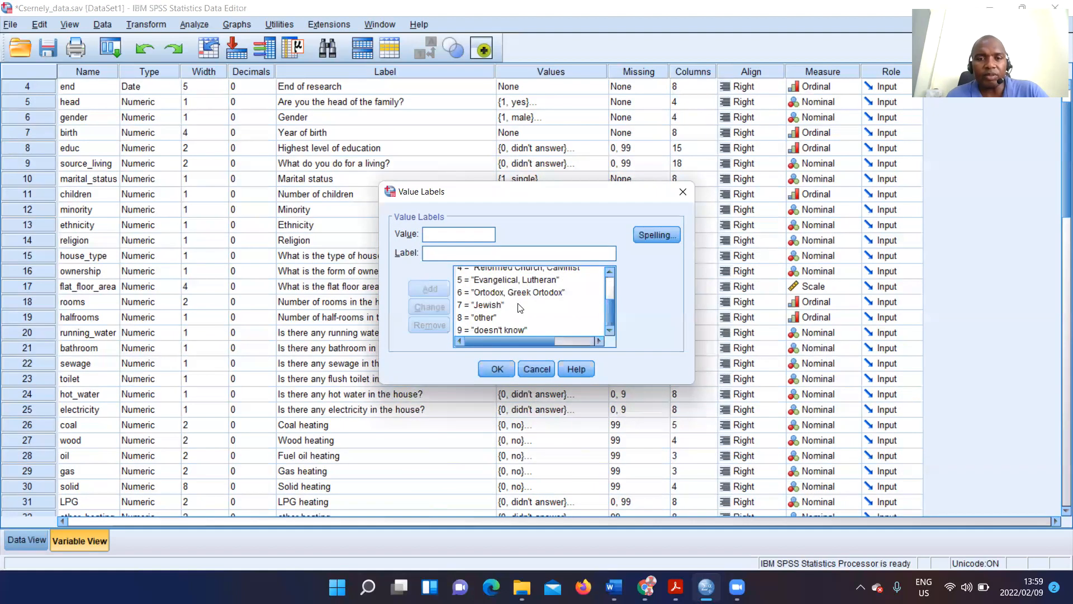
pyautogui.click(681, 194)
# Read through the value labels of the house_type variable and close them without changes.
pyautogui.click(89, 260)
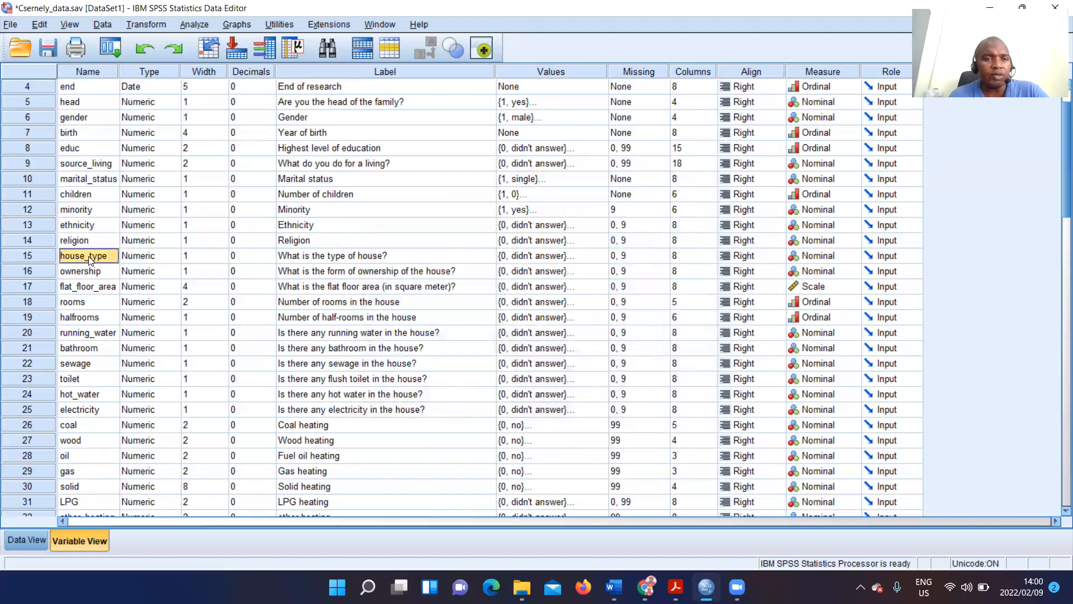
pyautogui.doubleClick(599, 257)
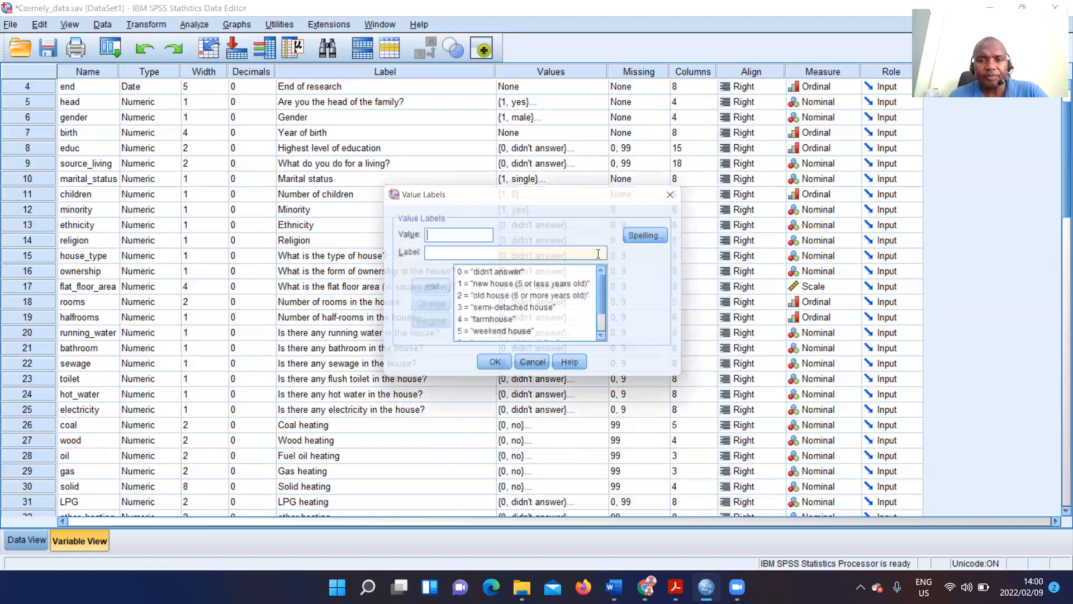
pyautogui.scroll(-1, 520, 309)
pyautogui.scroll(1, 517, 304)
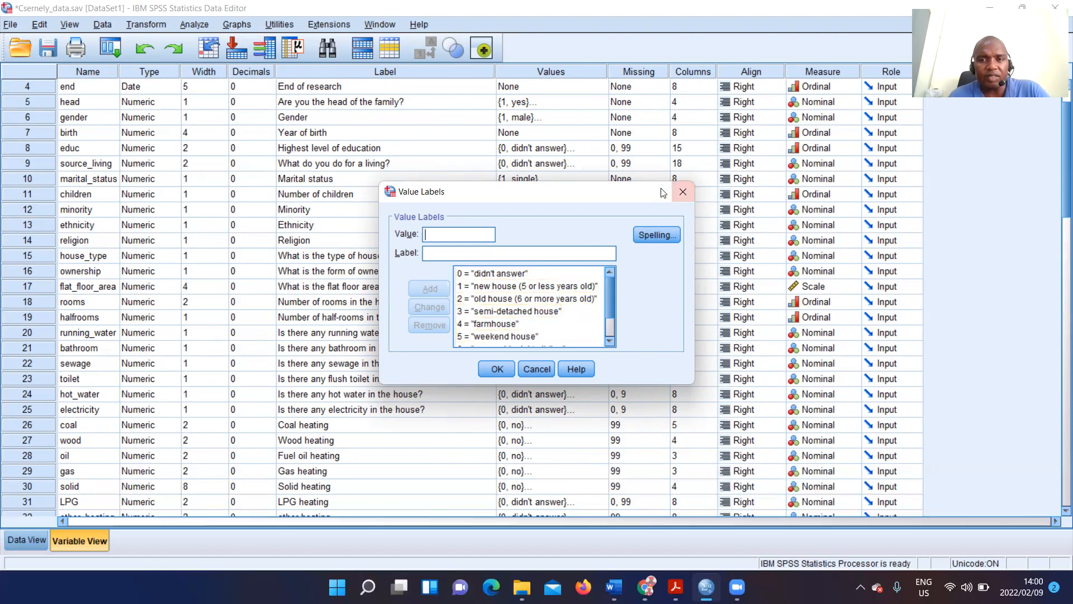
pyautogui.click(681, 191)
# Look at the ownership and flat_floor_area variables, and check the value labels of the rooms variable without changing them.
pyautogui.scroll(-1, 79, 276)
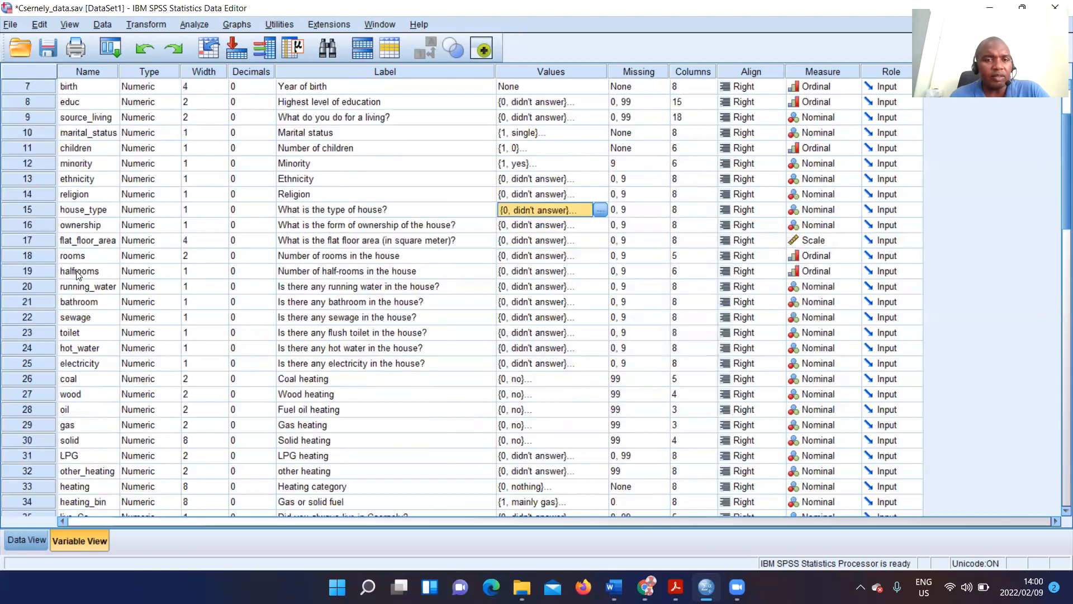
pyautogui.click(90, 226)
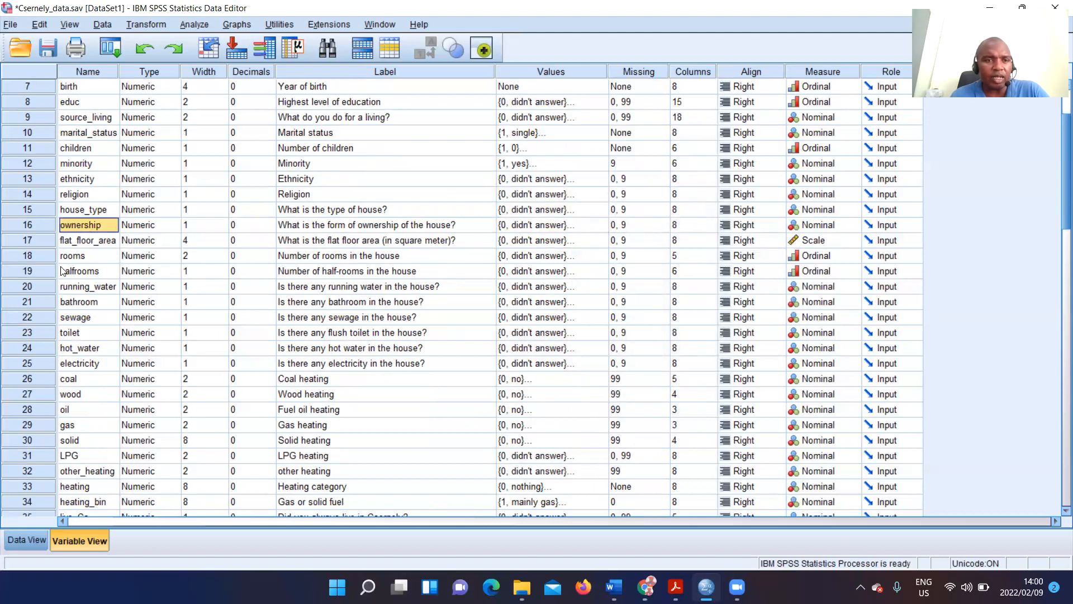
pyautogui.click(75, 244)
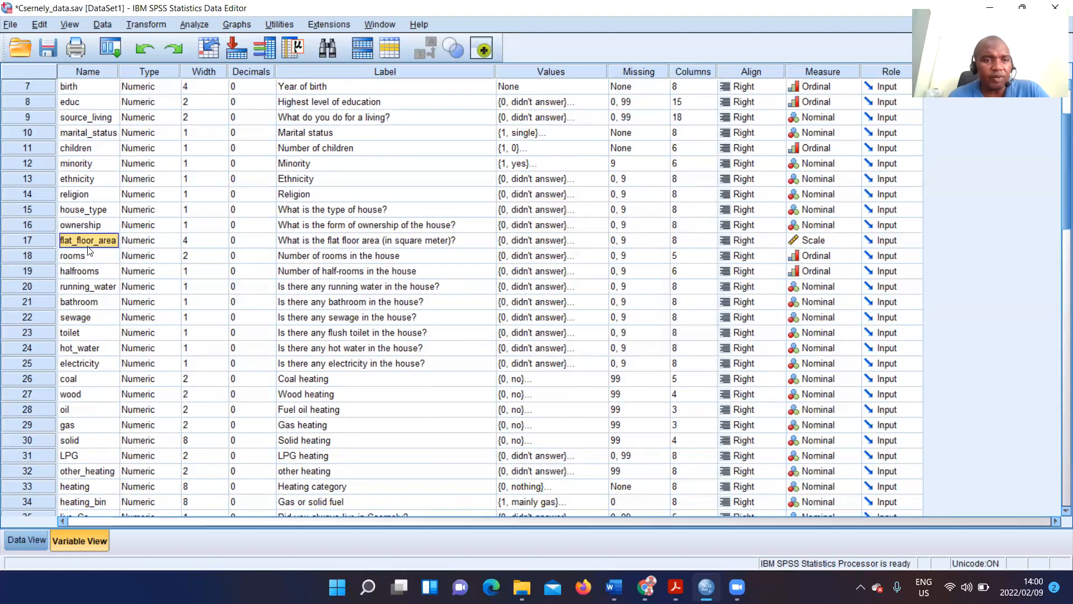
pyautogui.click(82, 253)
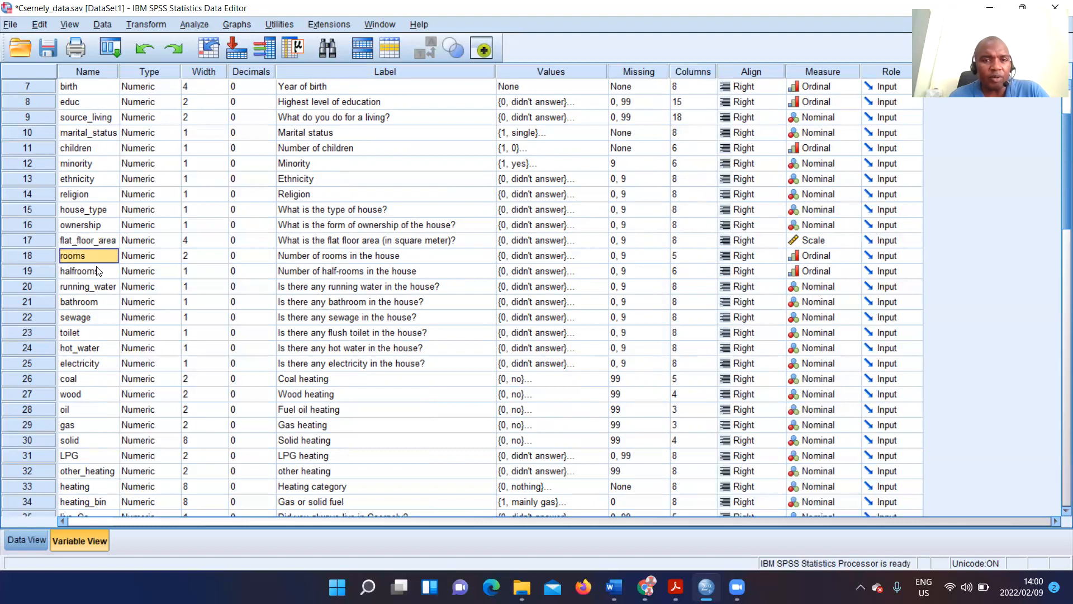
pyautogui.click(606, 256)
pyautogui.click(604, 256)
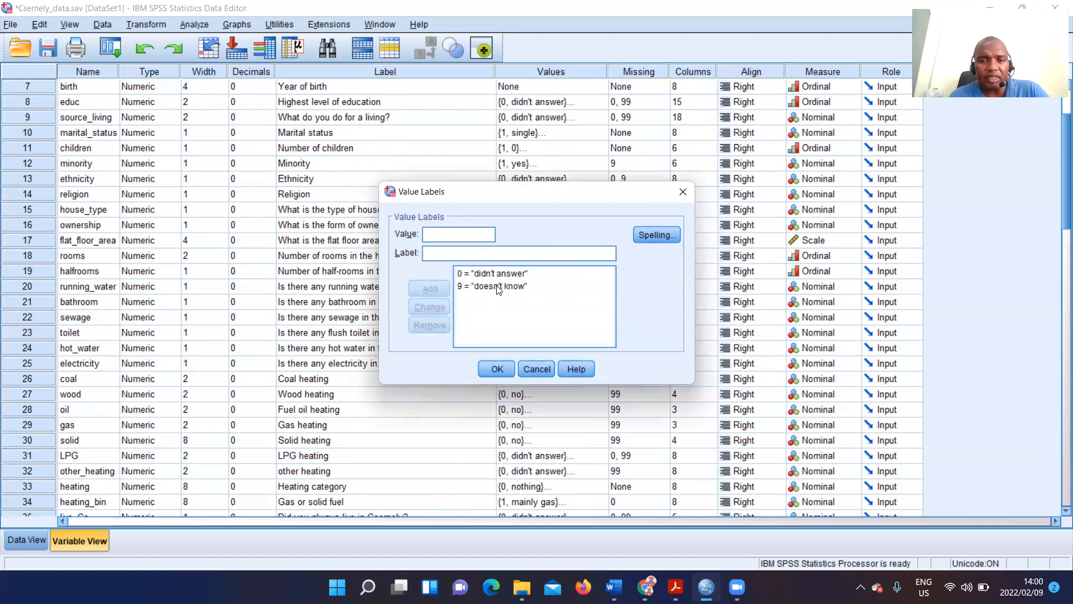
pyautogui.click(683, 191)
# Review the value labels of the halfrooms variable several times, leaving them as they are.
pyautogui.click(79, 272)
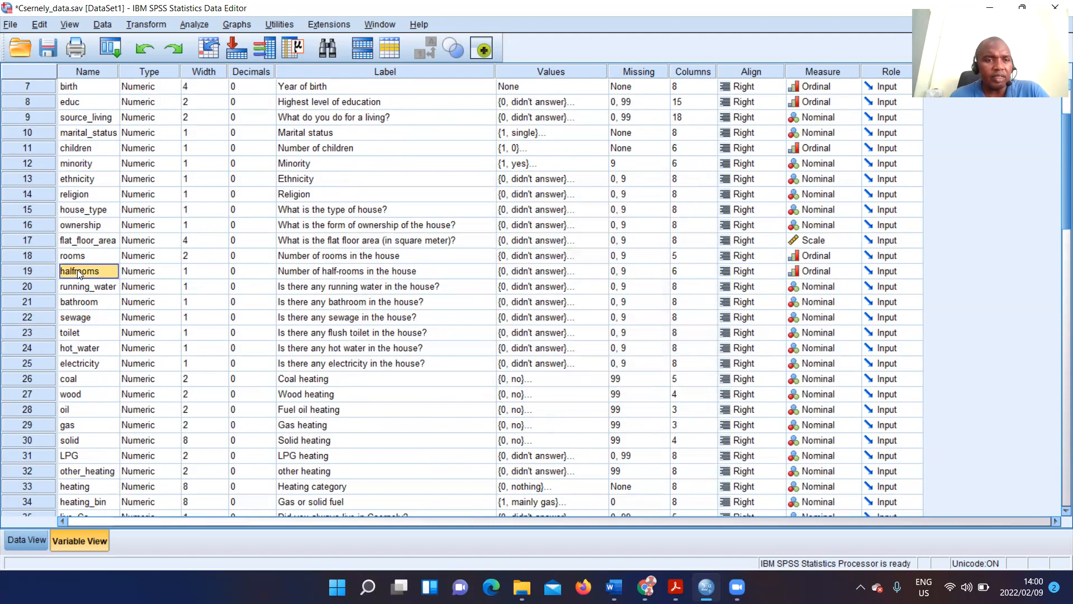
pyautogui.click(591, 274)
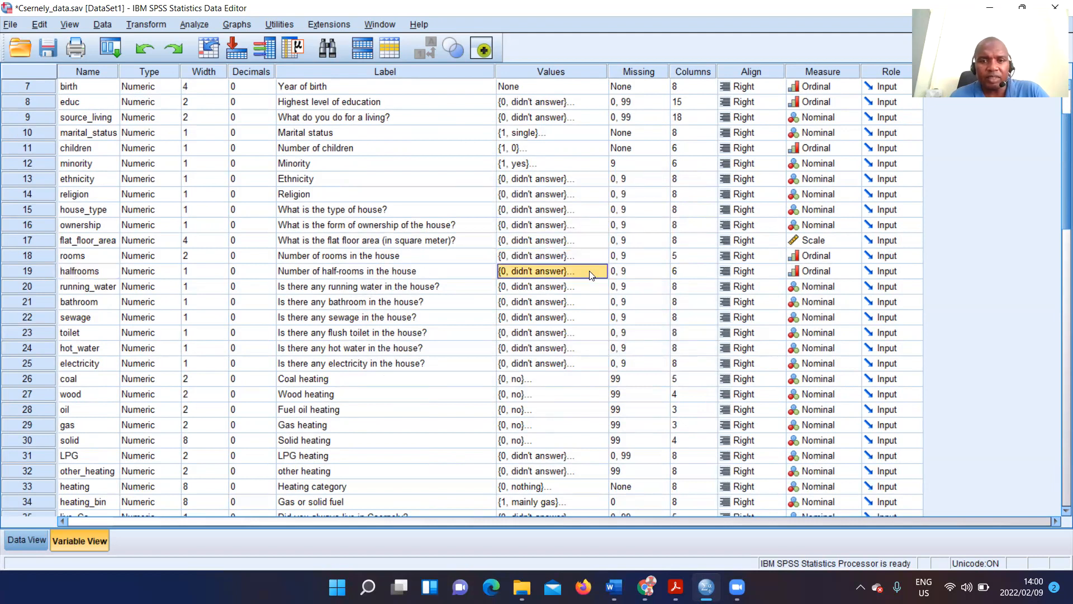
pyautogui.click(599, 272)
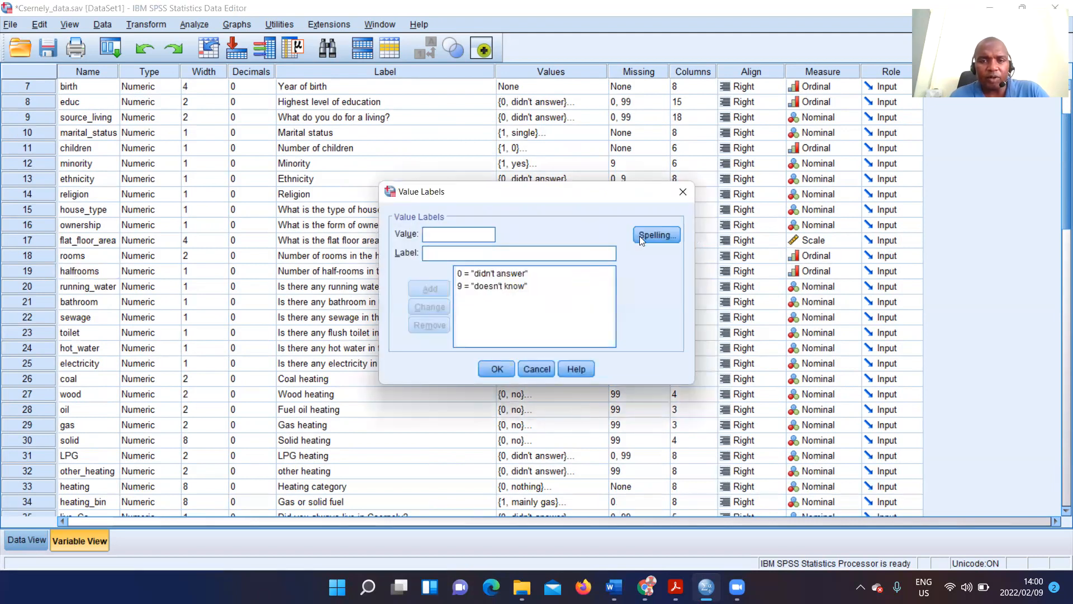
pyautogui.click(691, 190)
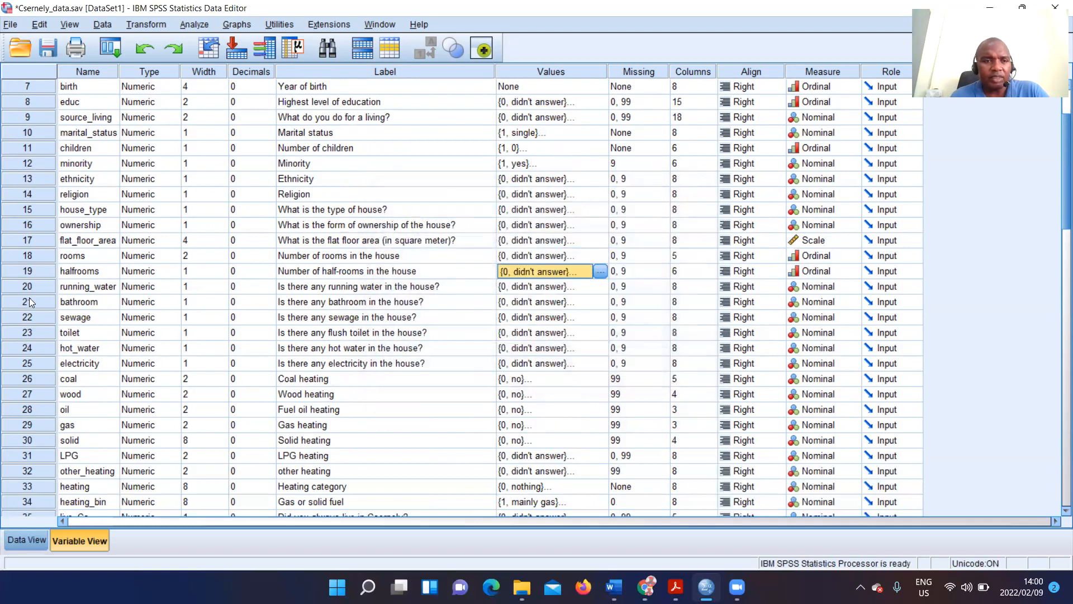
pyautogui.click(599, 272)
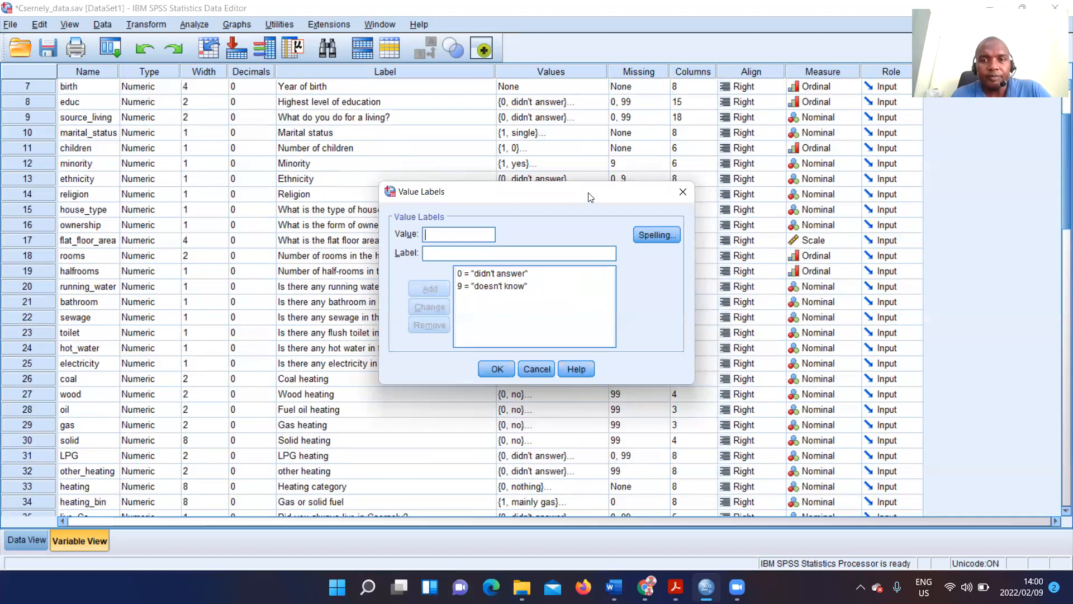
pyautogui.click(683, 192)
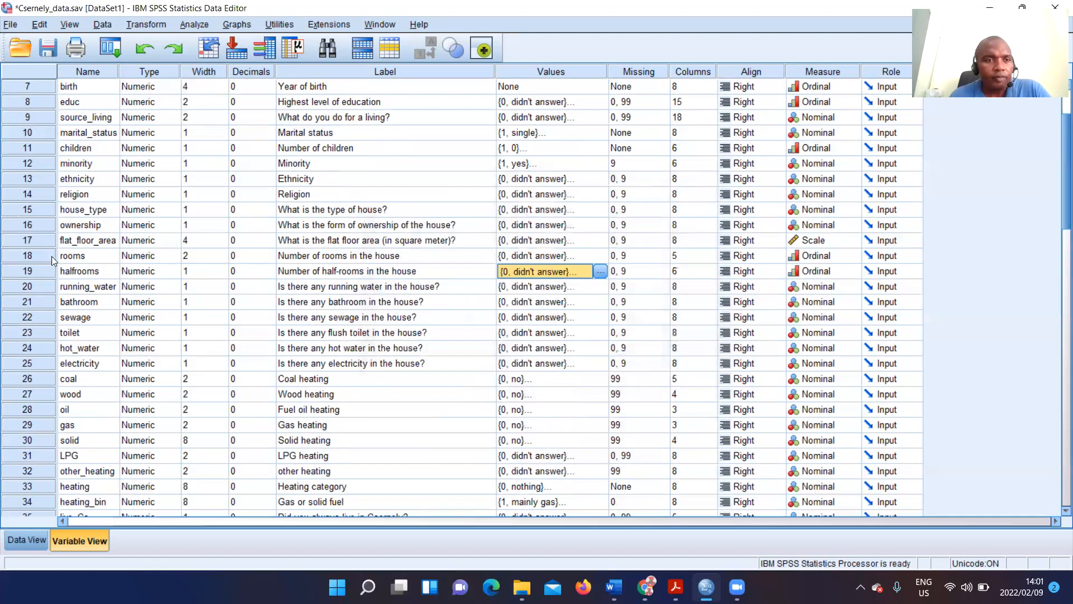
pyautogui.click(90, 275)
pyautogui.click(592, 272)
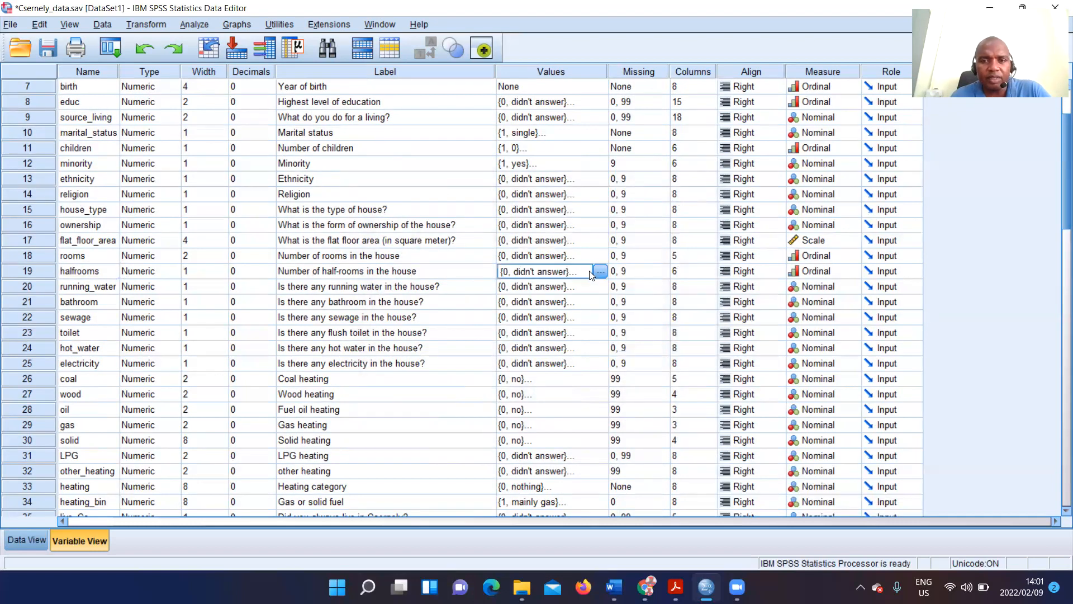
pyautogui.click(596, 271)
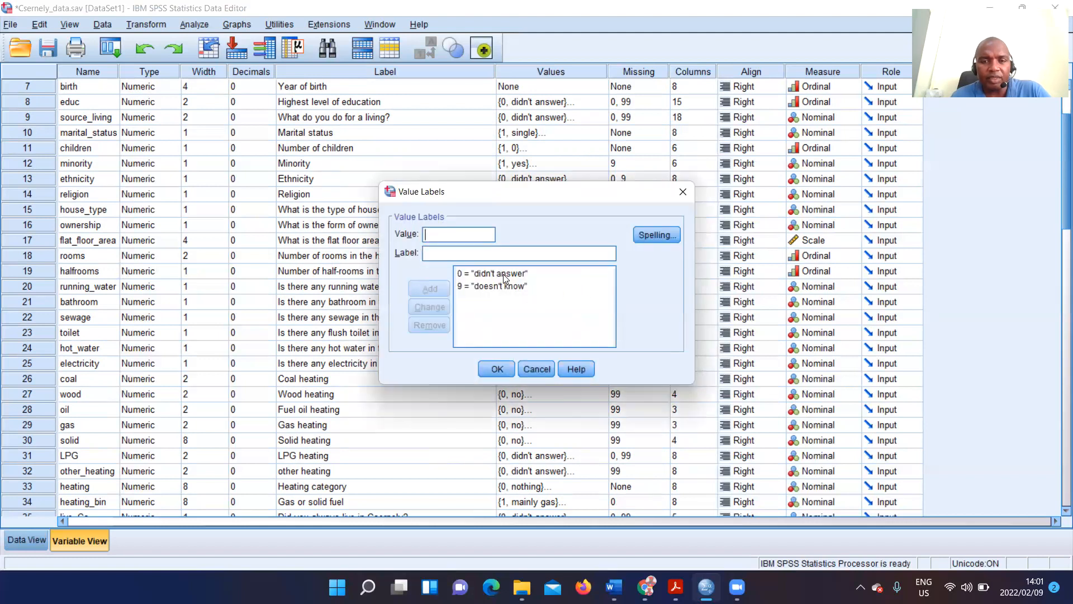
pyautogui.click(496, 368)
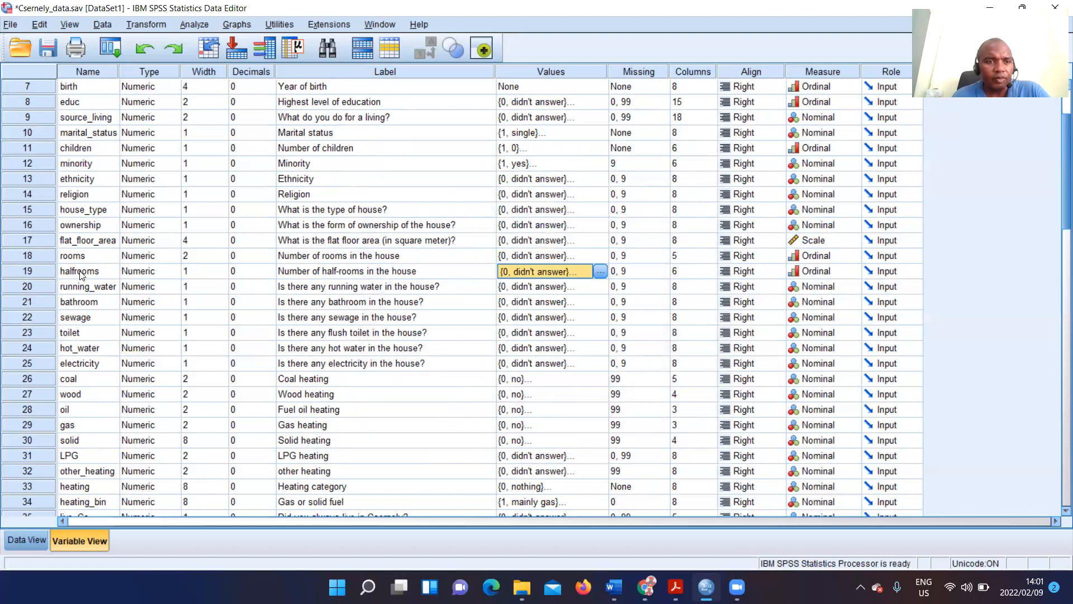
# Review the value labels of the running_water variable and close them without changes.
pyautogui.click(86, 287)
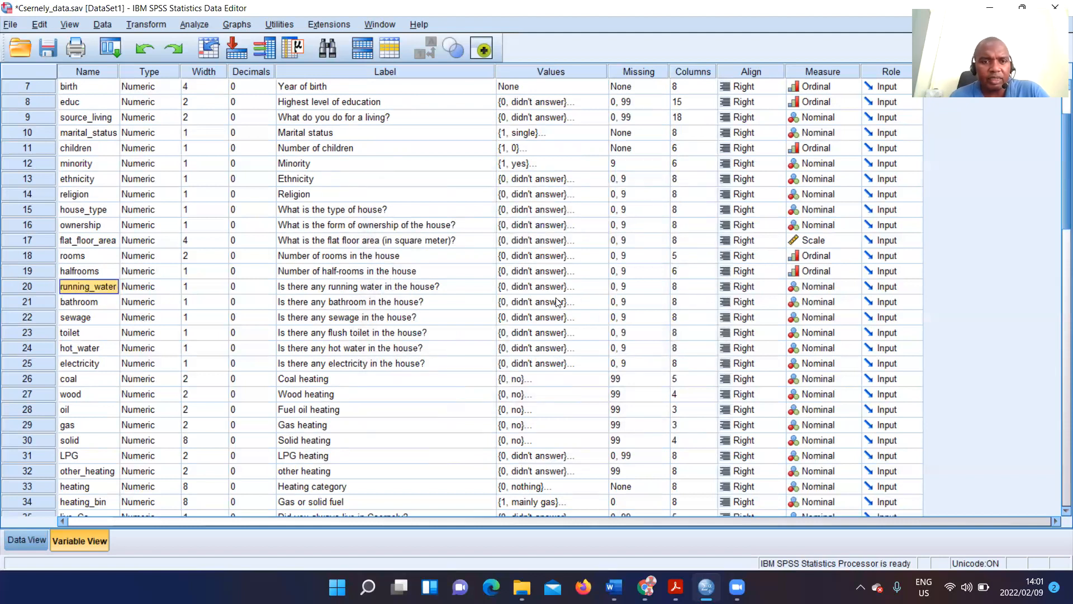
pyautogui.click(602, 290)
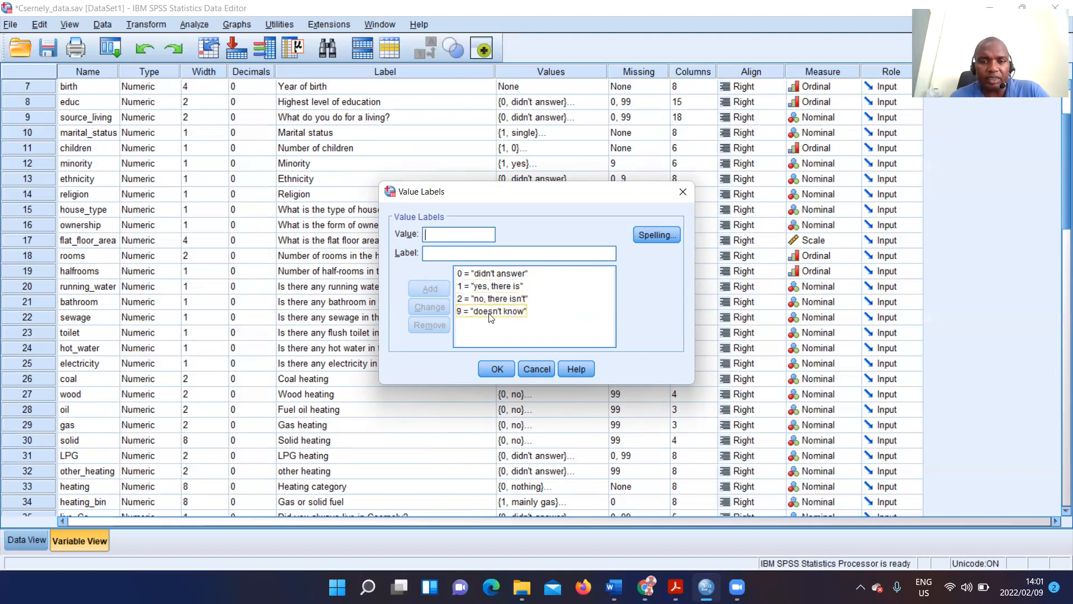
pyautogui.click(497, 368)
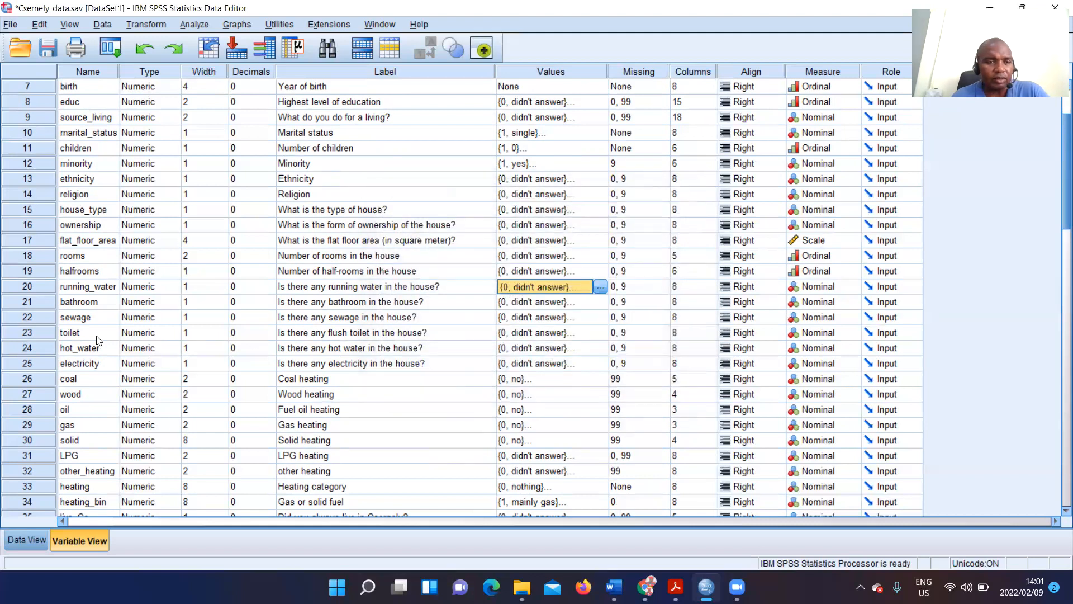
# Look at the bathroom variable, and read through each value label of the sewage variable without changing them.
pyautogui.click(94, 303)
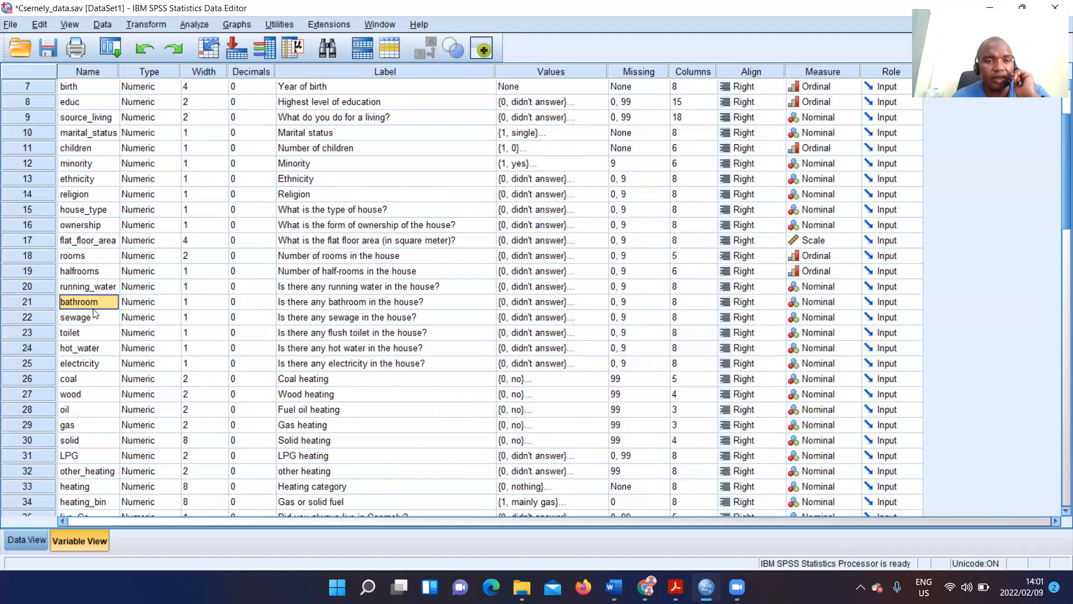
pyautogui.click(96, 320)
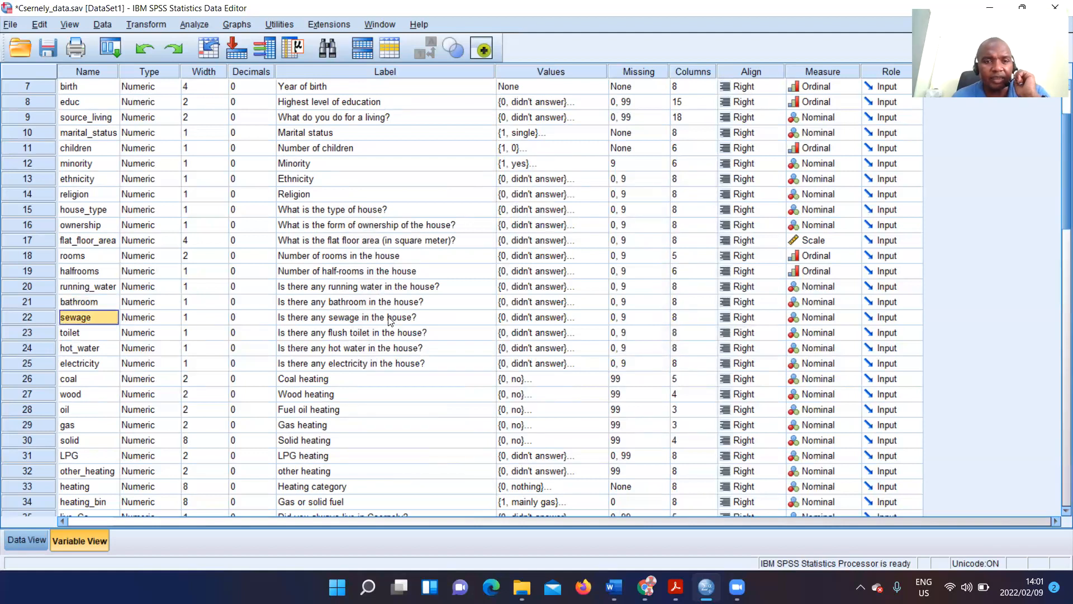
pyautogui.click(589, 322)
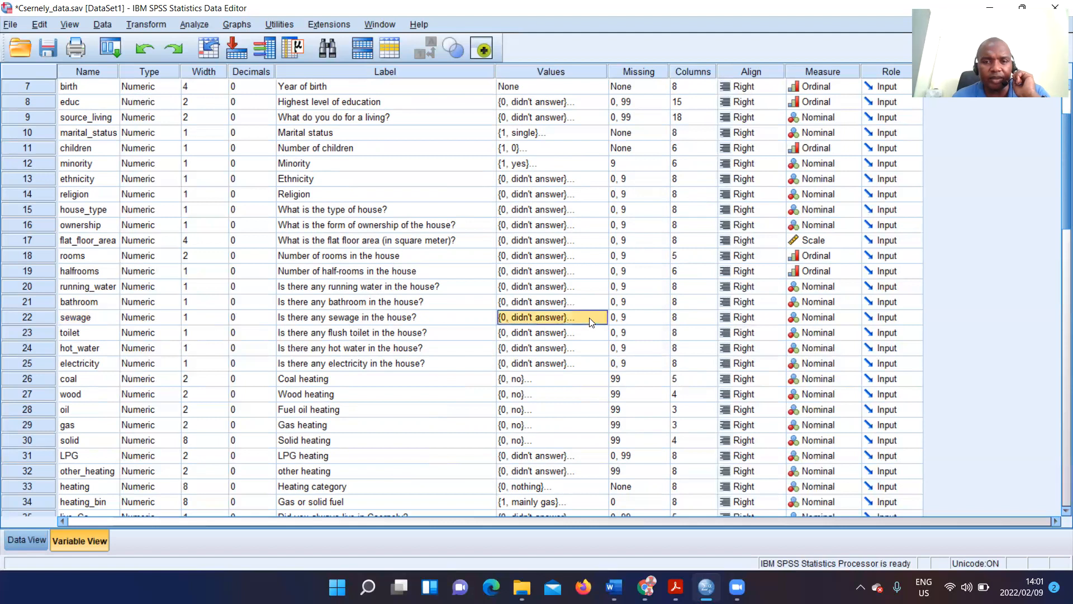
pyautogui.click(603, 318)
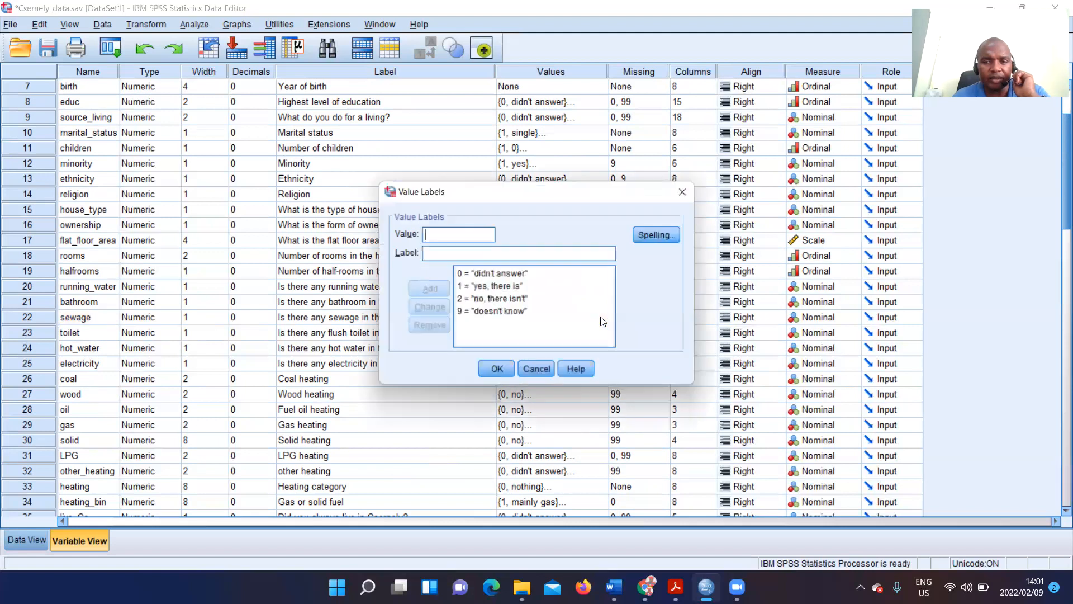
pyautogui.click(515, 277)
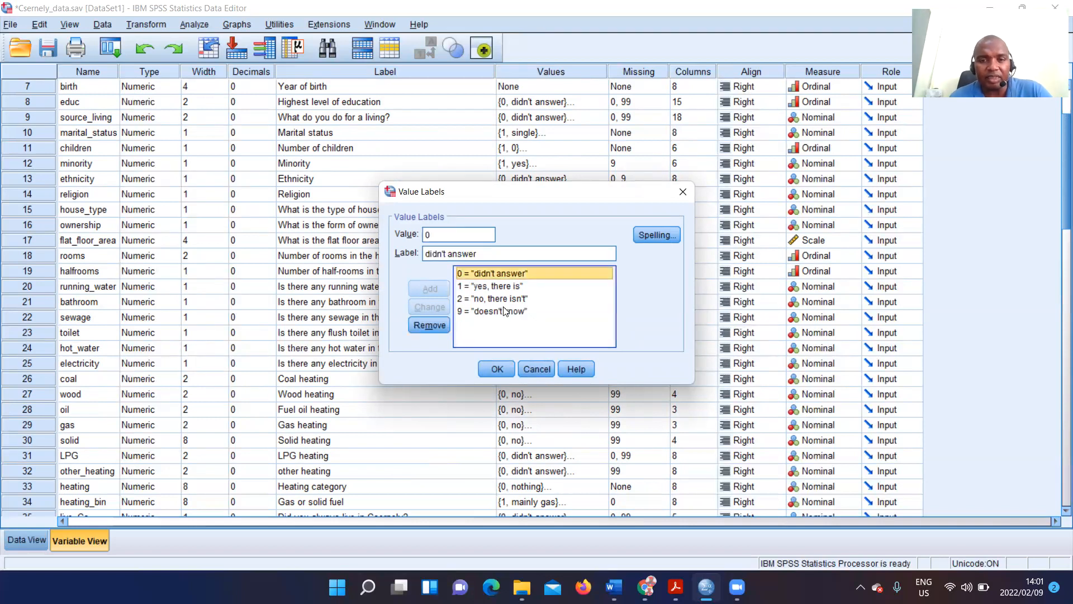
pyautogui.click(510, 287)
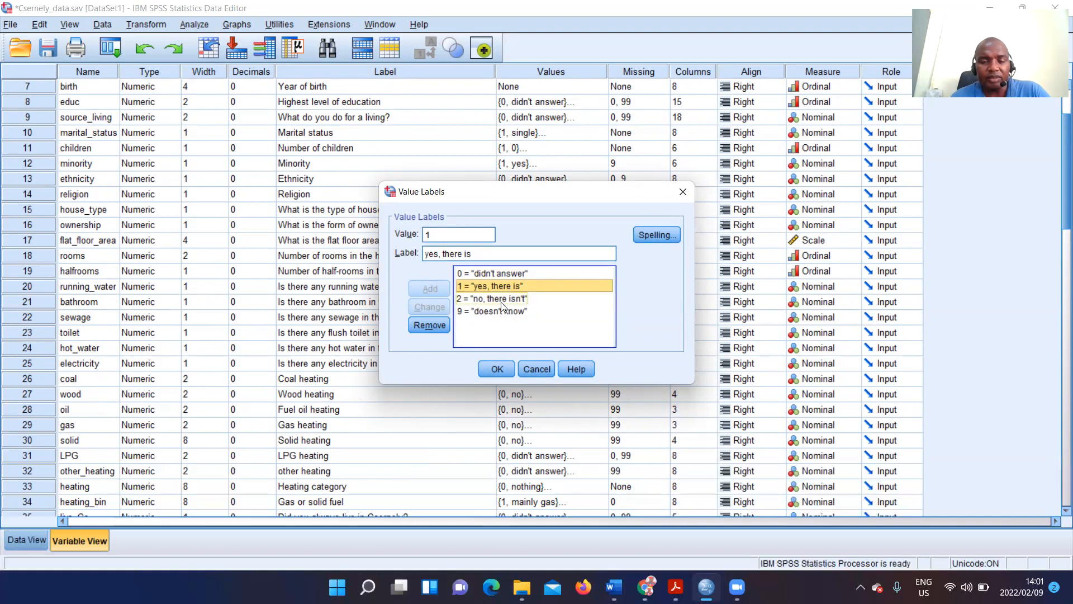
pyautogui.click(501, 302)
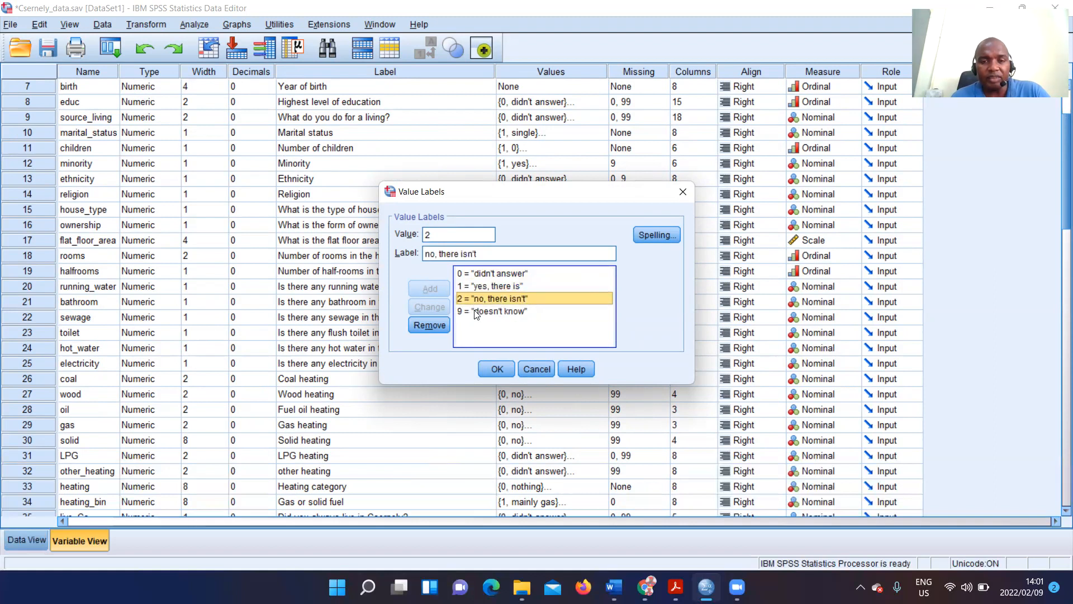
pyautogui.click(501, 314)
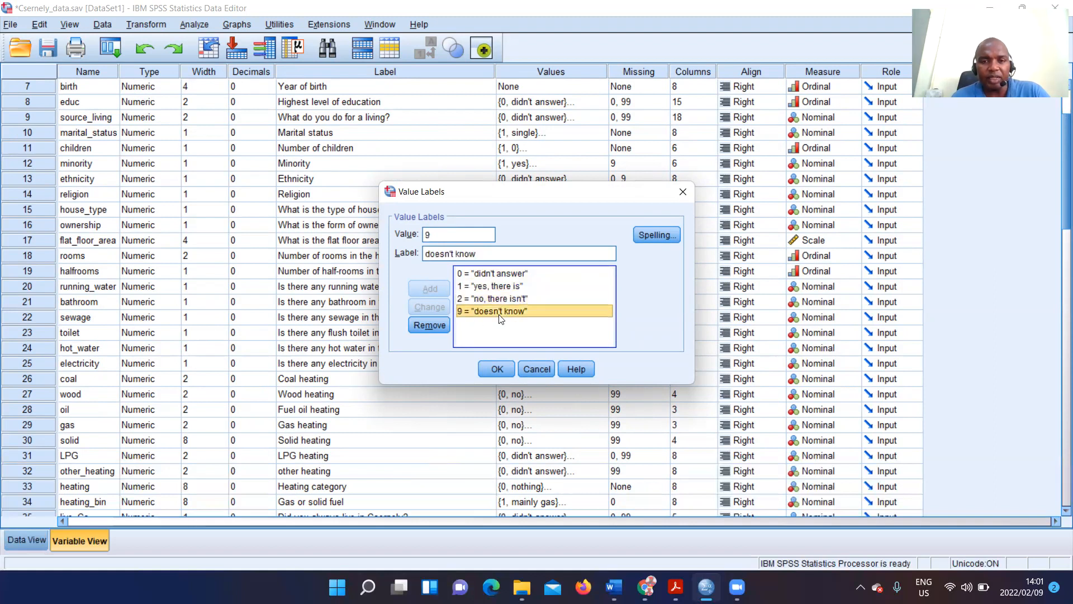
pyautogui.click(497, 366)
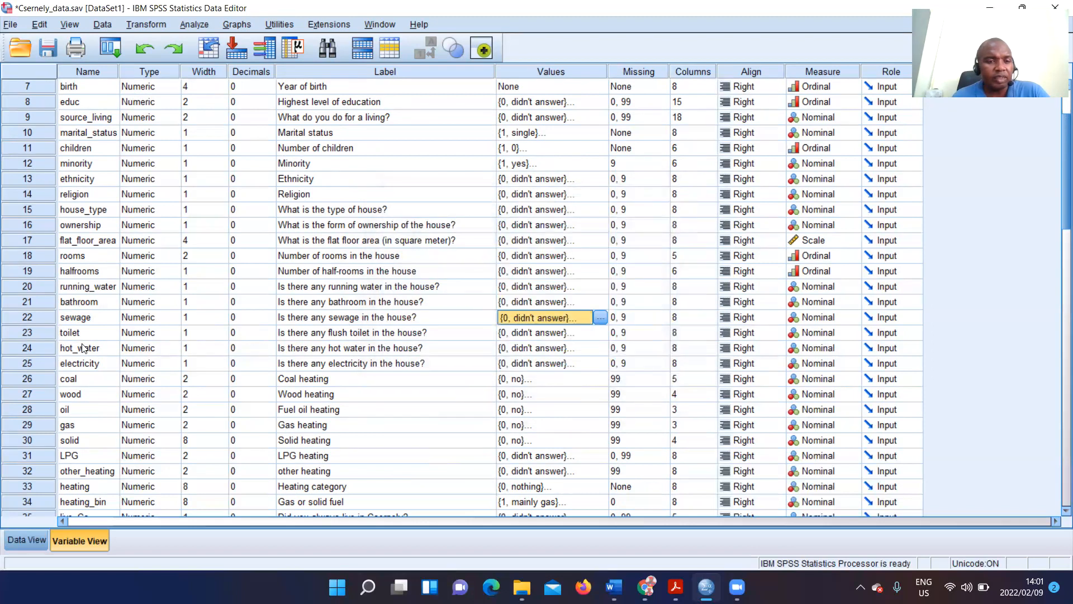
# Look at the toilet and hot_water variables, and check the value labels of the electricity variable without changes.
pyautogui.scroll(-1, 87, 340)
pyautogui.click(89, 287)
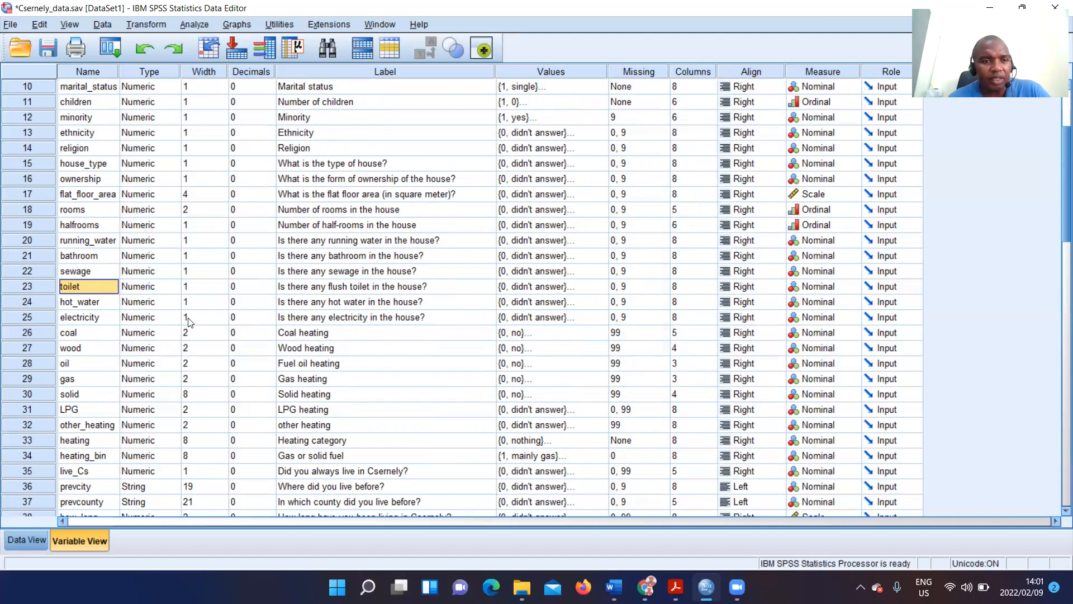
pyautogui.click(98, 307)
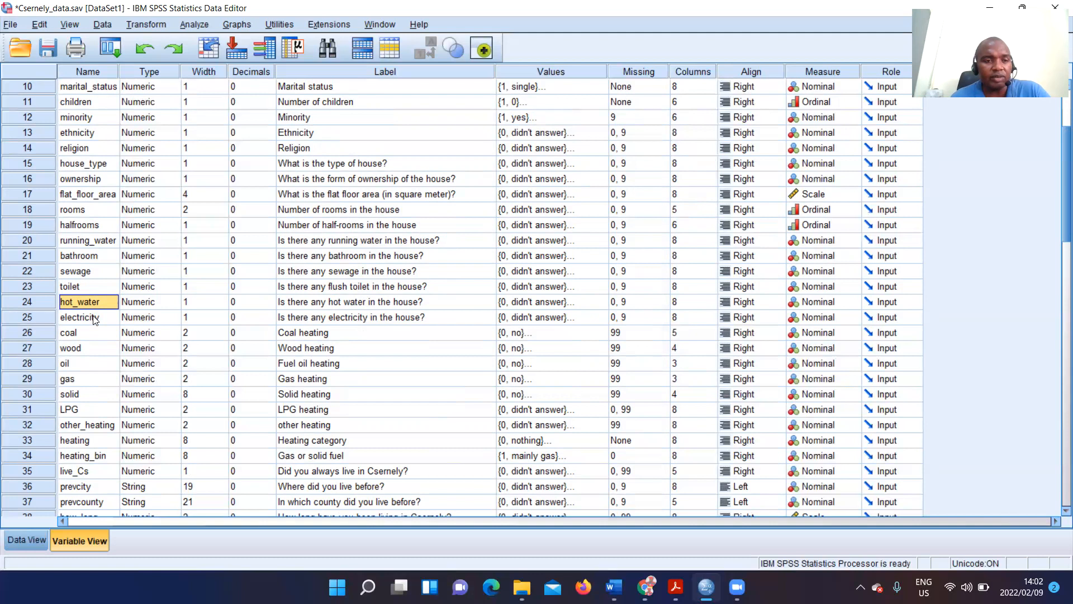
pyautogui.click(95, 319)
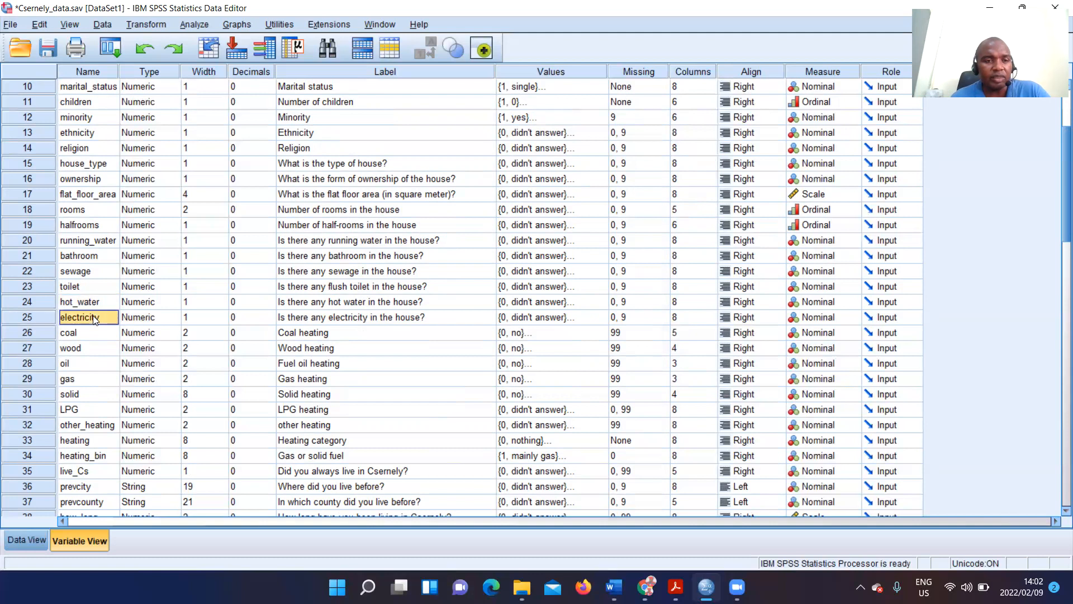
pyautogui.click(592, 318)
pyautogui.click(600, 317)
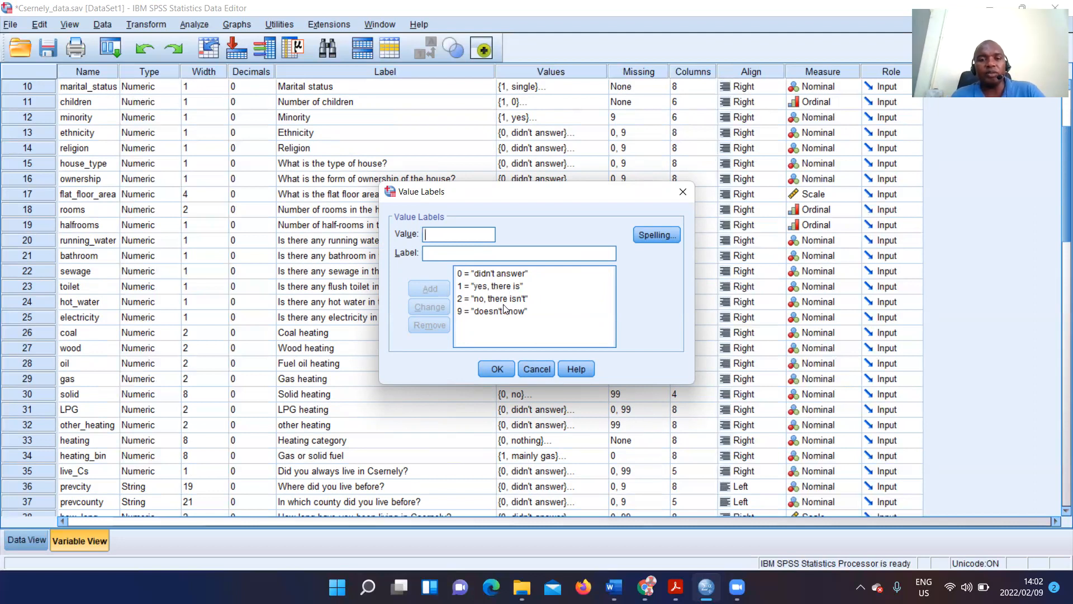
pyautogui.click(497, 369)
# Review the value labels of the coal and wood heating variables, leaving both sets as they are.
pyautogui.scroll(-1, 93, 318)
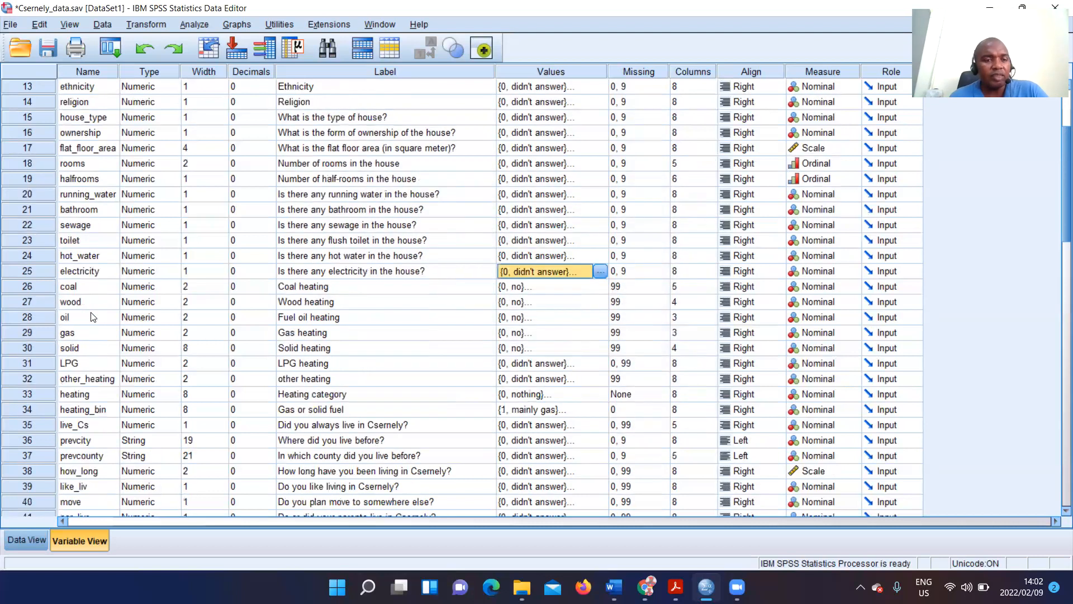
pyautogui.click(95, 287)
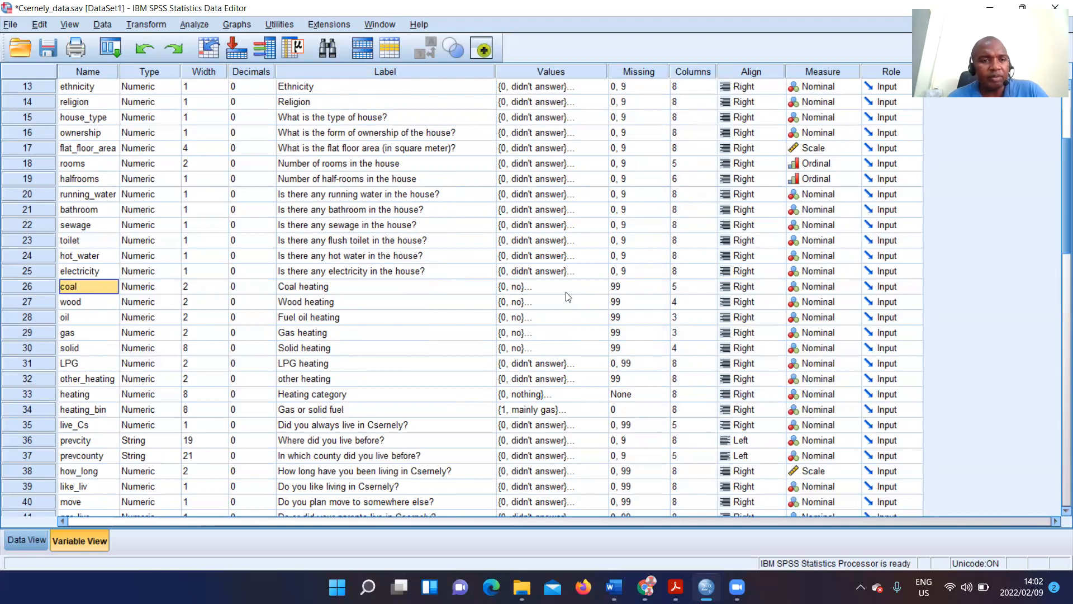
pyautogui.click(603, 289)
pyautogui.click(602, 288)
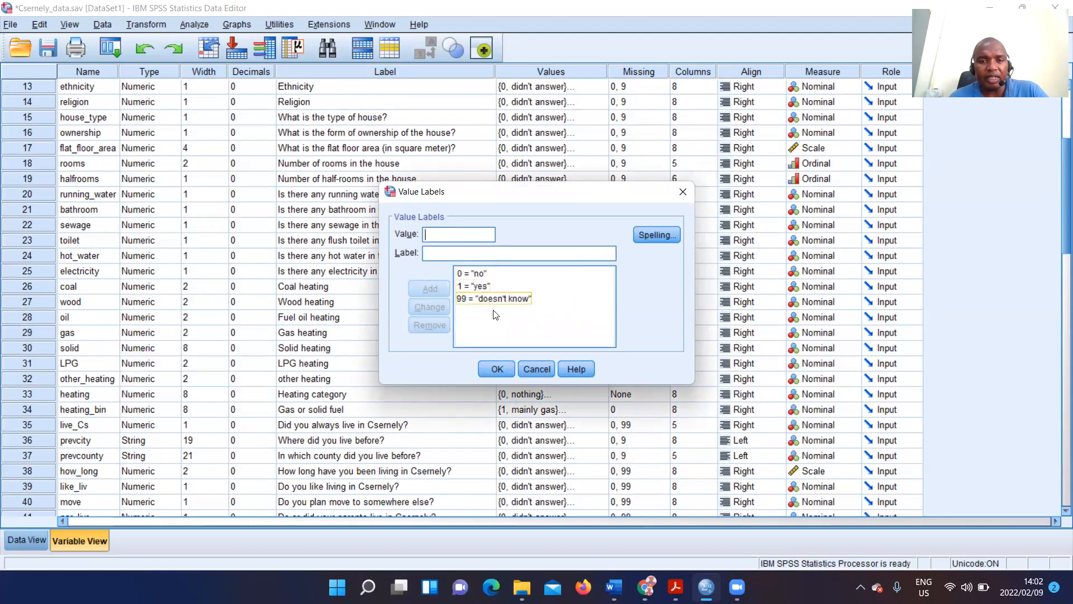
pyautogui.click(682, 193)
pyautogui.click(95, 305)
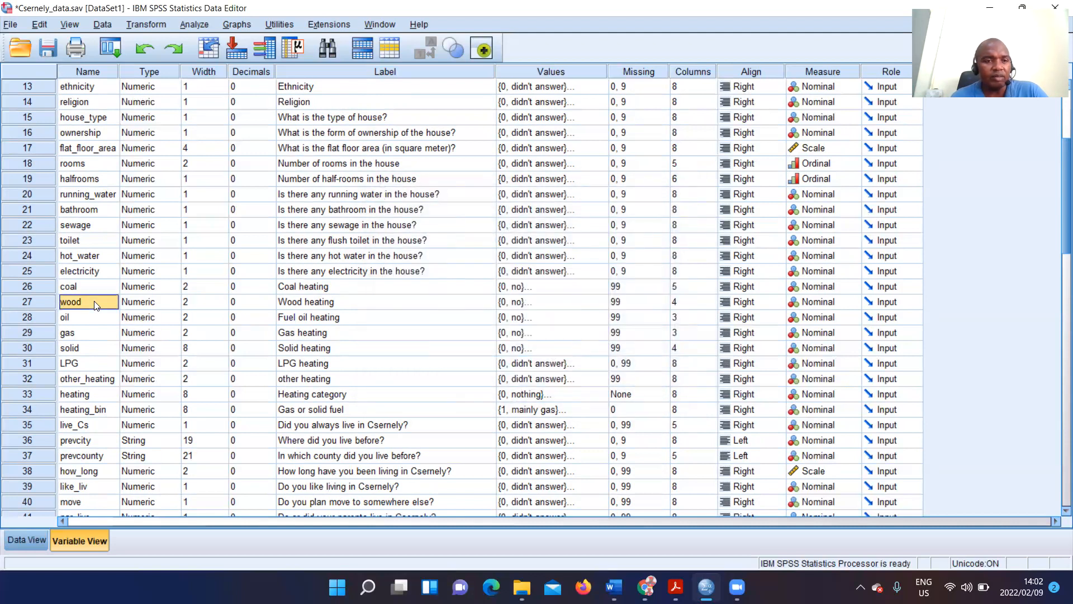
pyautogui.doubleClick(603, 305)
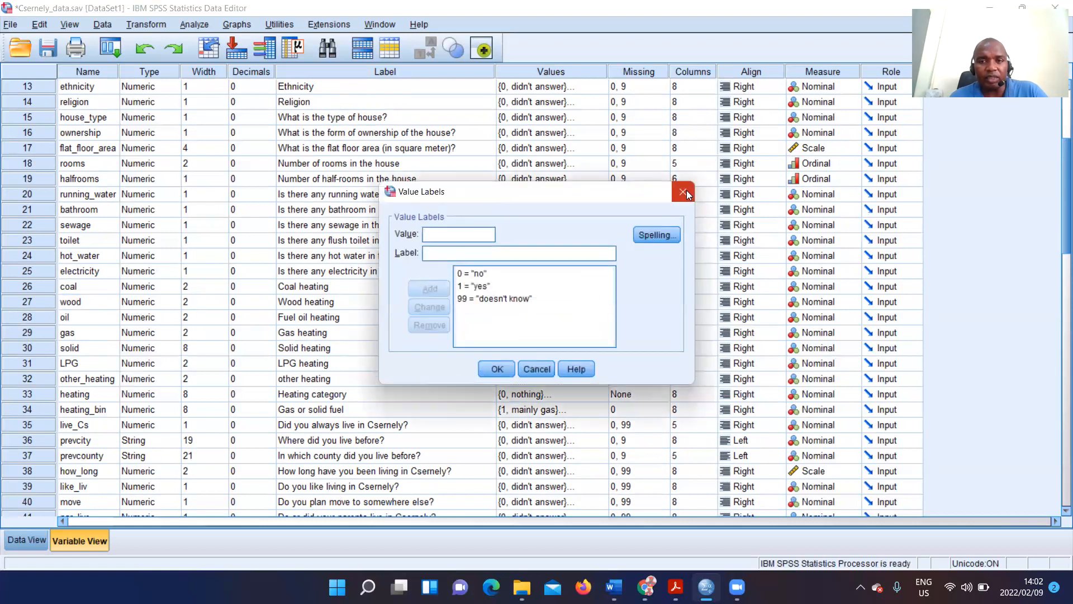
pyautogui.click(685, 192)
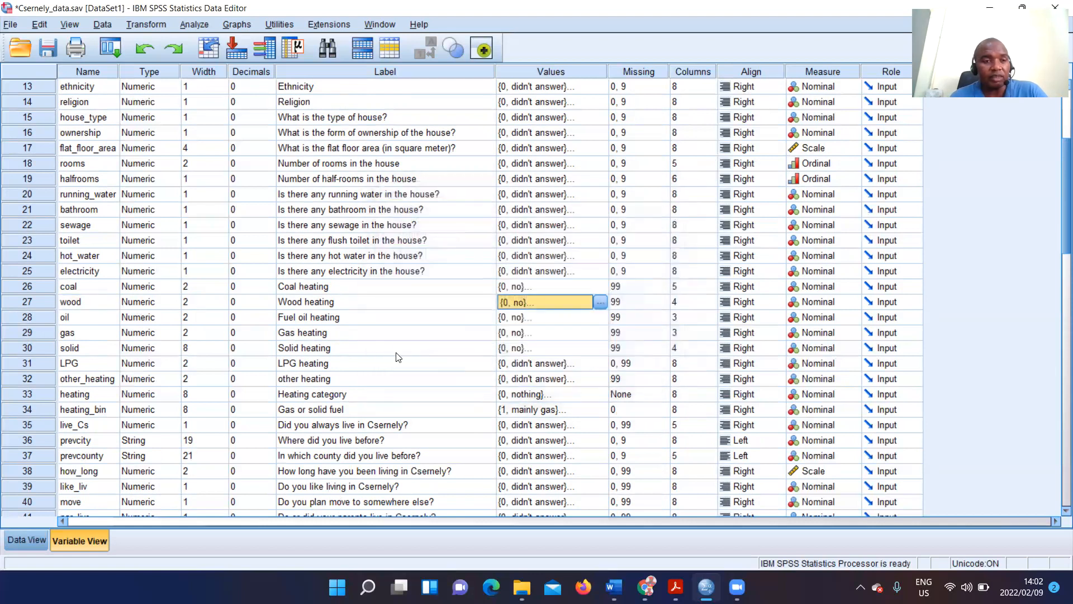
# Review the value labels of the oil and gas heating variables and close them without changes.
pyautogui.click(105, 318)
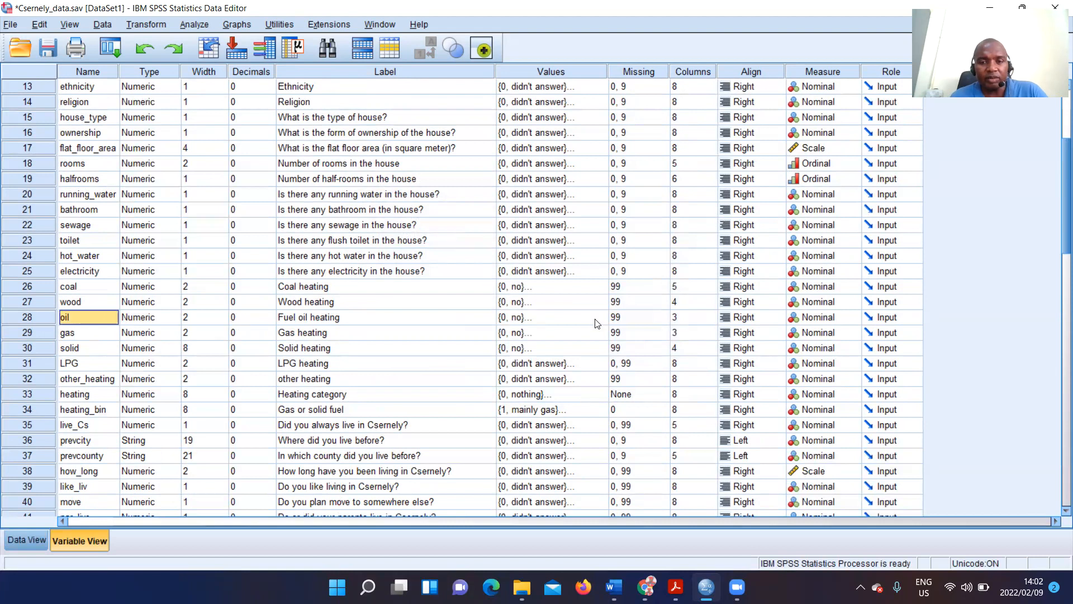
pyautogui.click(594, 319)
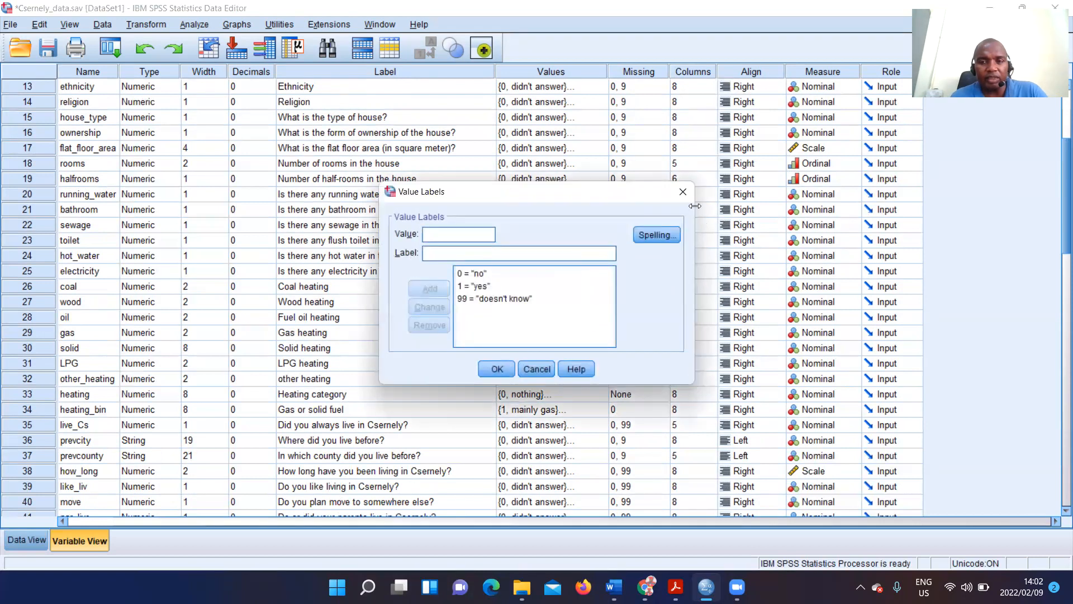
pyautogui.click(684, 192)
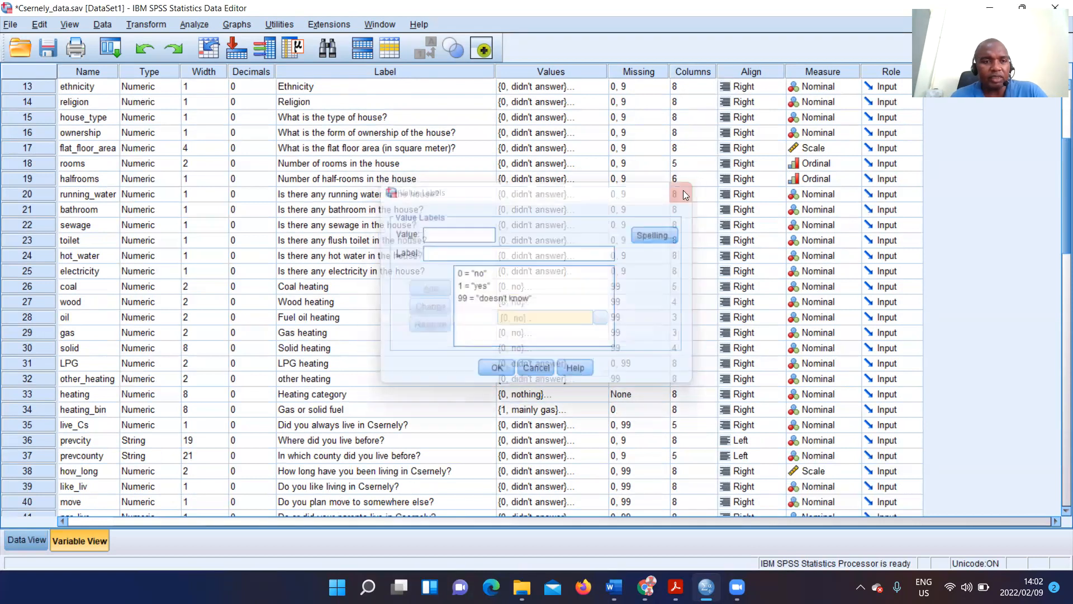
pyautogui.click(90, 334)
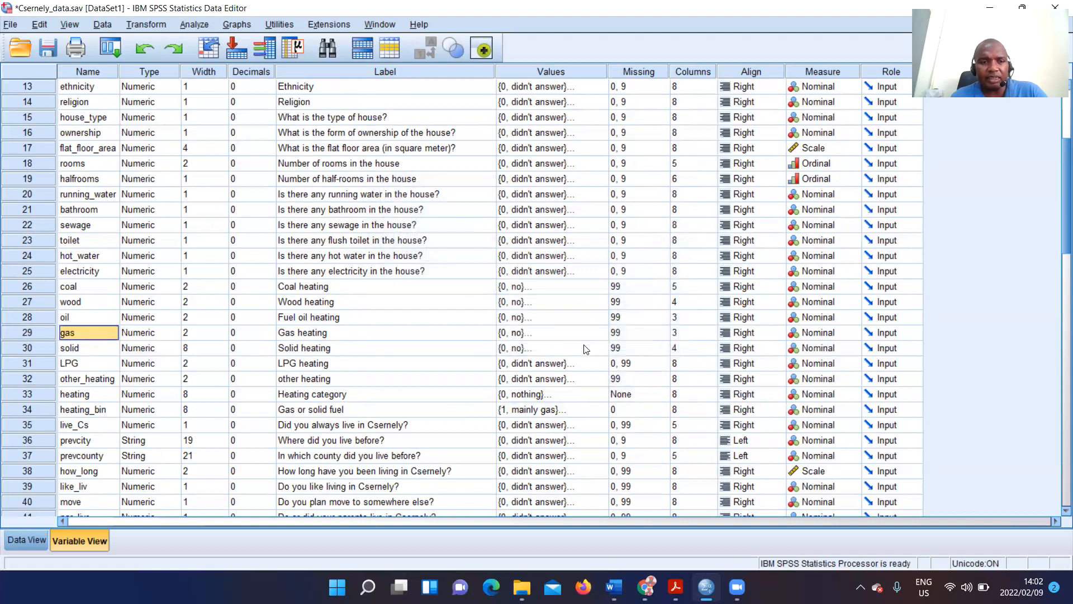
pyautogui.click(587, 333)
pyautogui.click(600, 333)
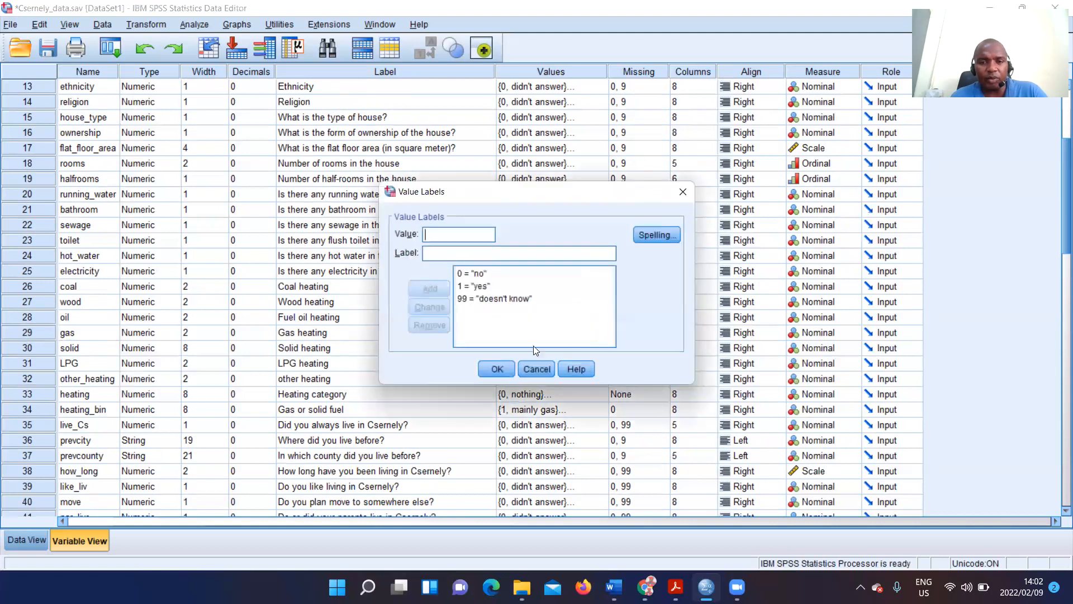
pyautogui.click(683, 192)
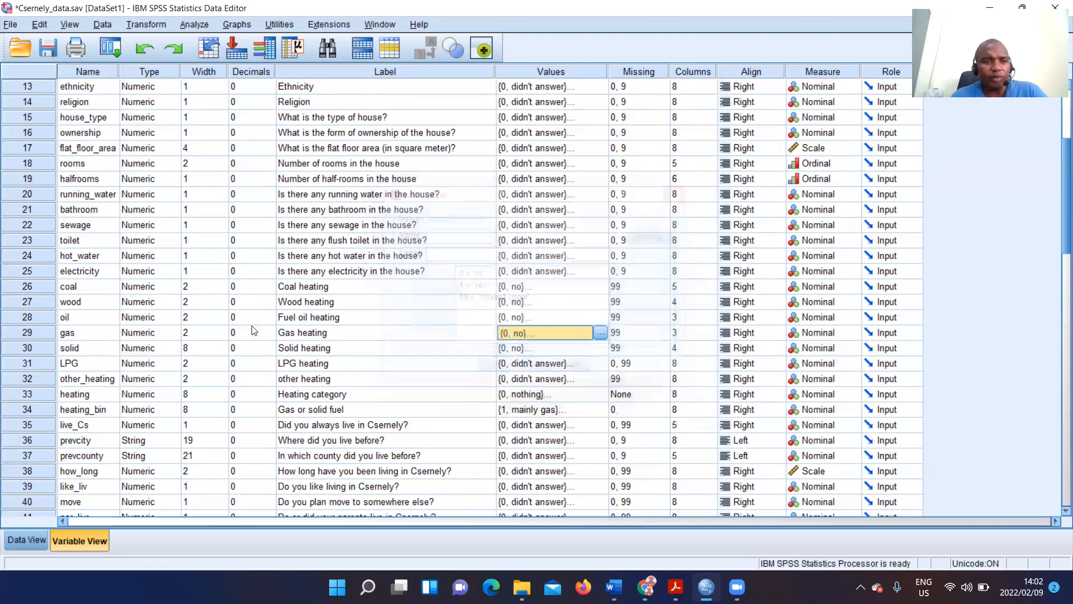
# Check the value labels of the solid heating variable and close them without changes.
pyautogui.click(85, 335)
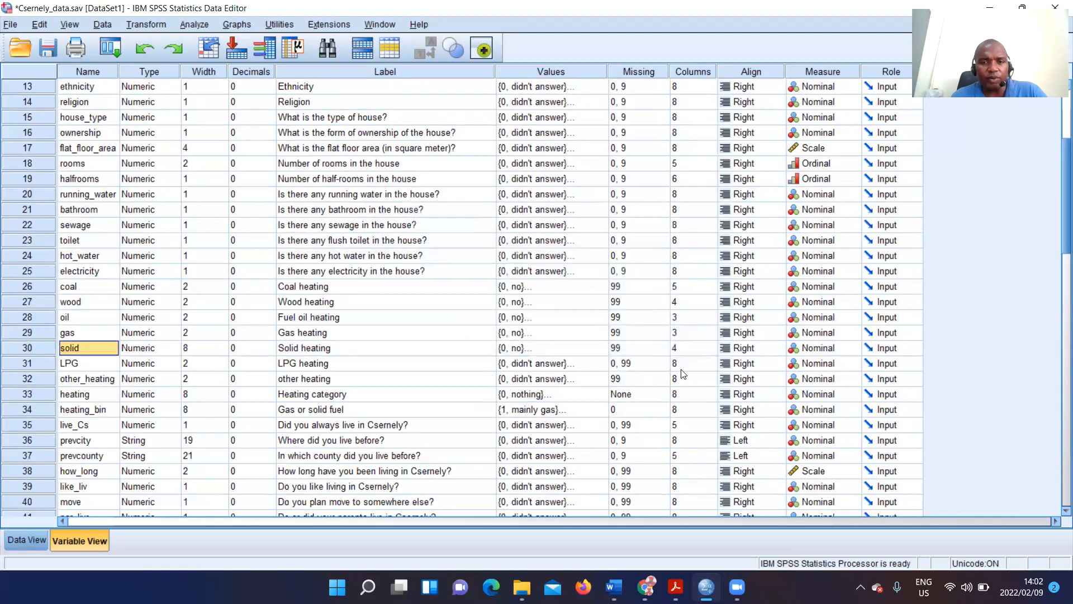
pyautogui.press('Down')
pyautogui.scroll(-1, 609, 341)
pyautogui.click(597, 307)
pyautogui.click(599, 302)
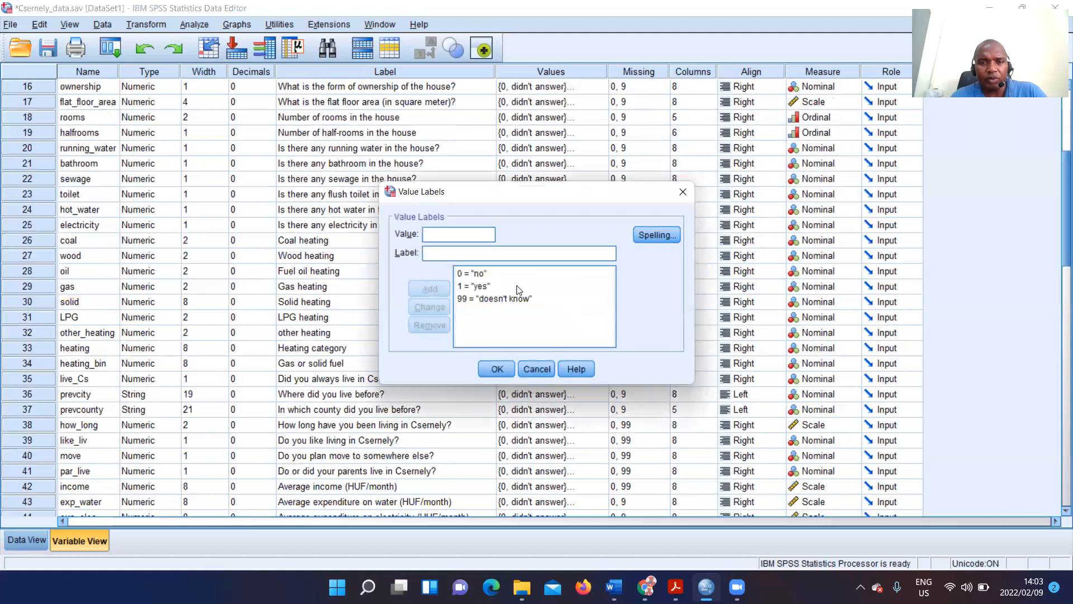
pyautogui.click(691, 193)
# Review the value labels of the LPG and other_heating variables without changing them.
pyautogui.click(107, 319)
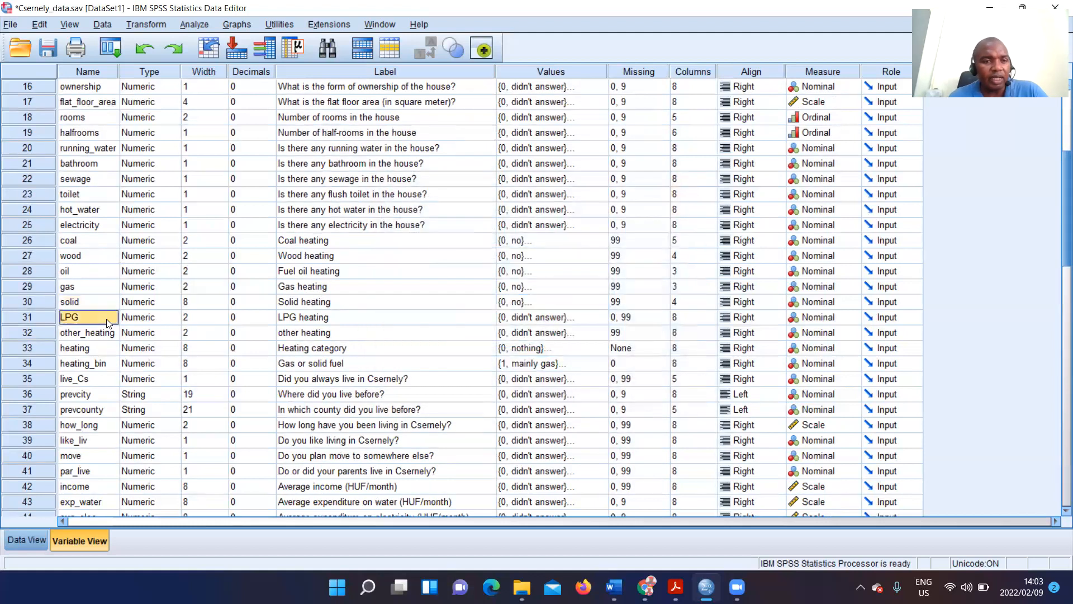
pyautogui.click(601, 317)
pyautogui.click(604, 317)
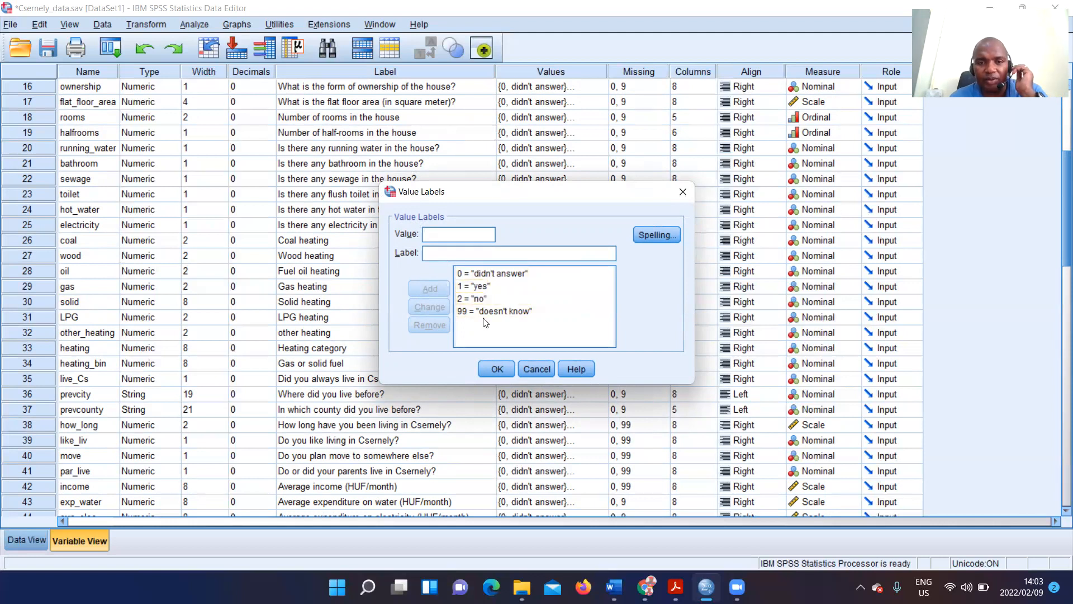
pyautogui.click(496, 367)
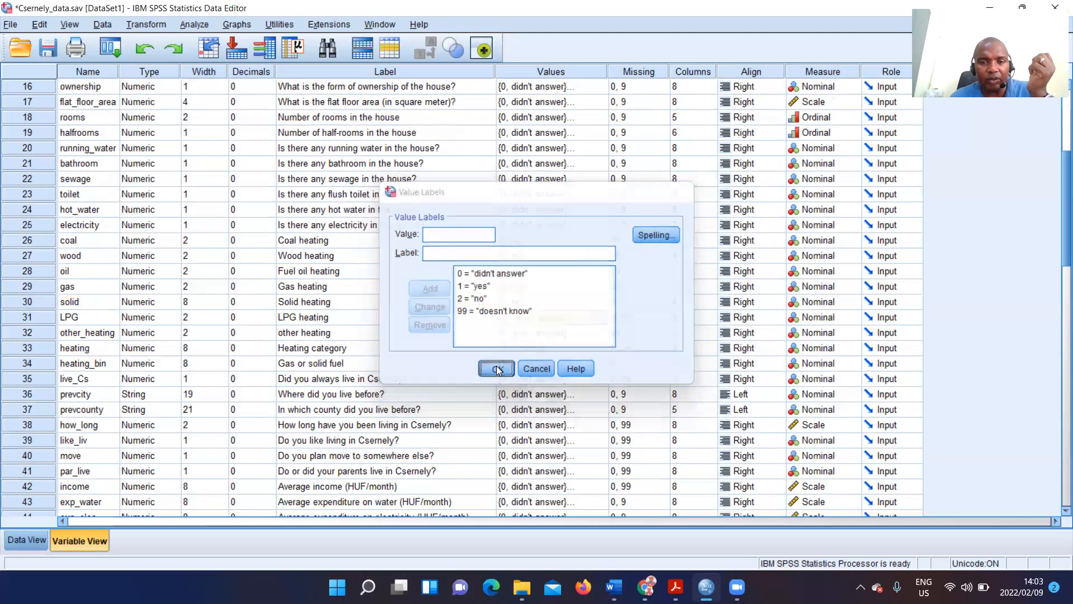
pyautogui.click(57, 334)
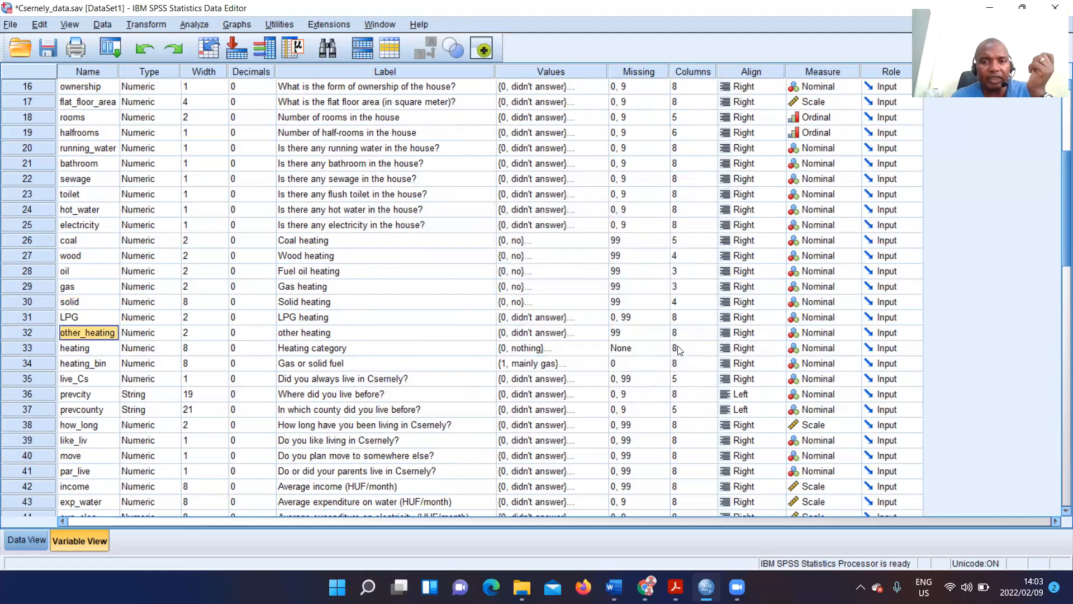
pyautogui.click(588, 334)
pyautogui.click(602, 333)
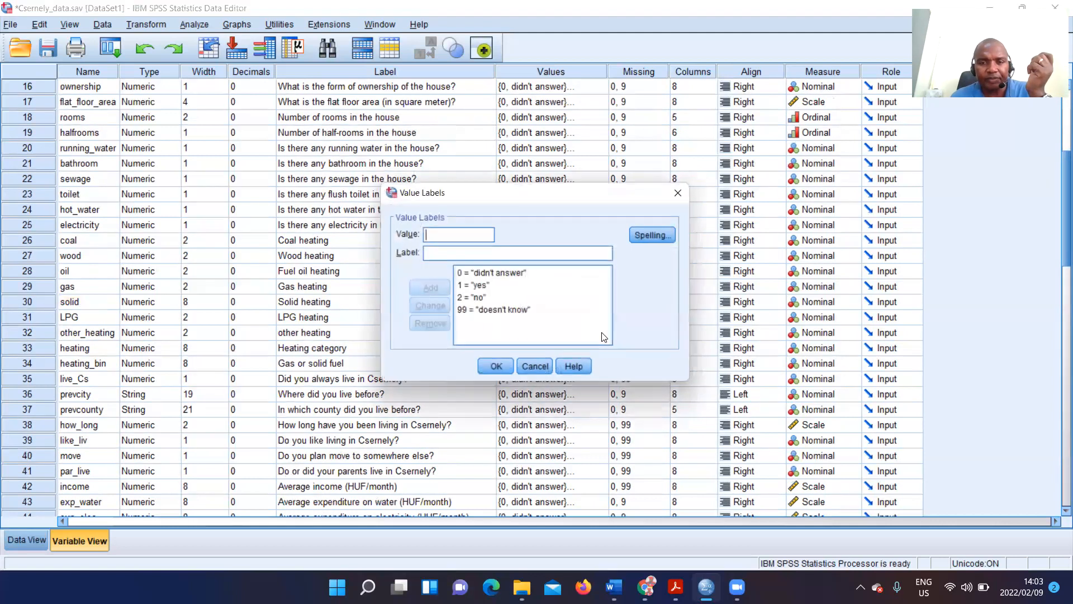
pyautogui.click(681, 190)
# Review each value label of the heating category variable and close the labels without changes.
pyautogui.click(81, 347)
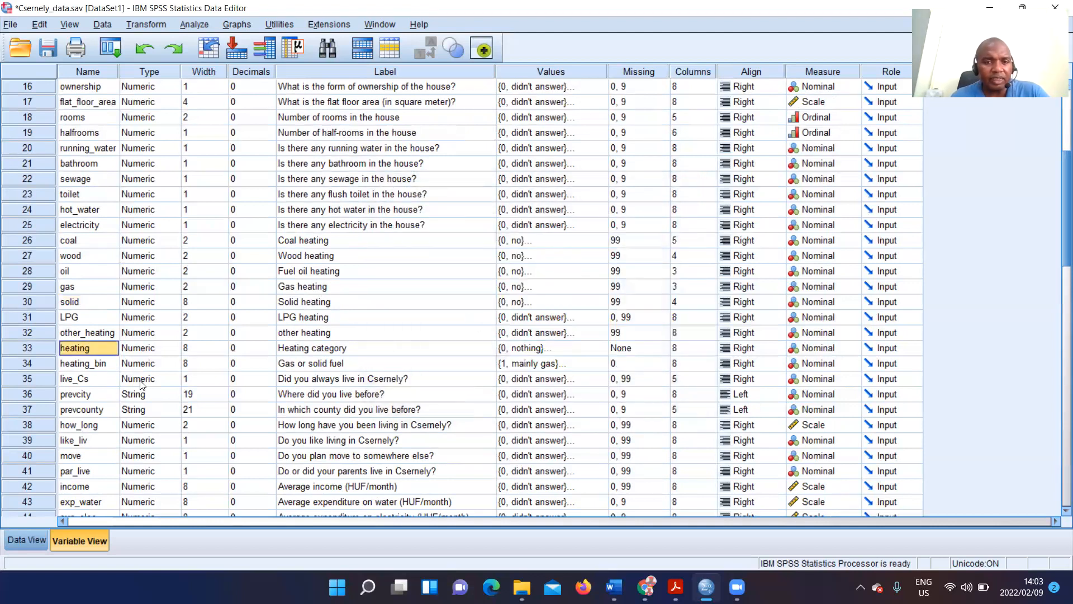
pyautogui.scroll(-1, 141, 383)
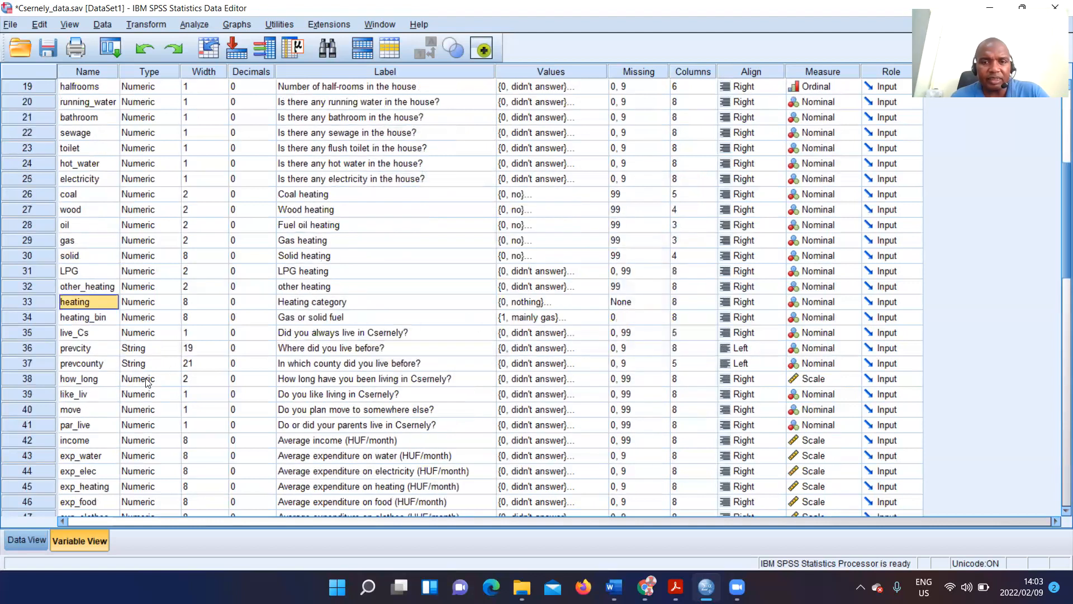
pyautogui.click(603, 303)
pyautogui.click(600, 302)
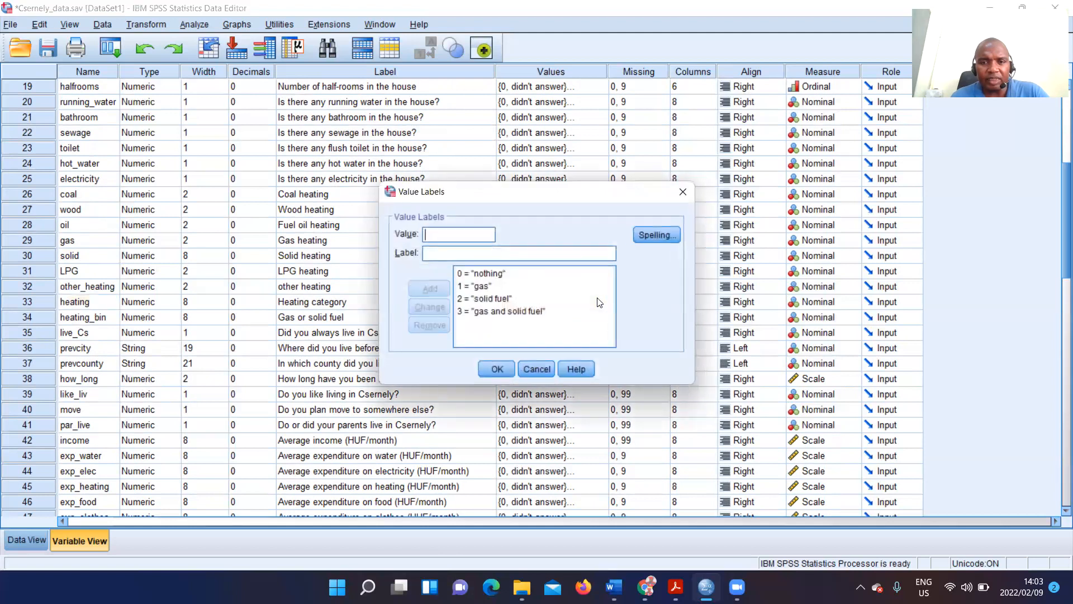
pyautogui.click(481, 289)
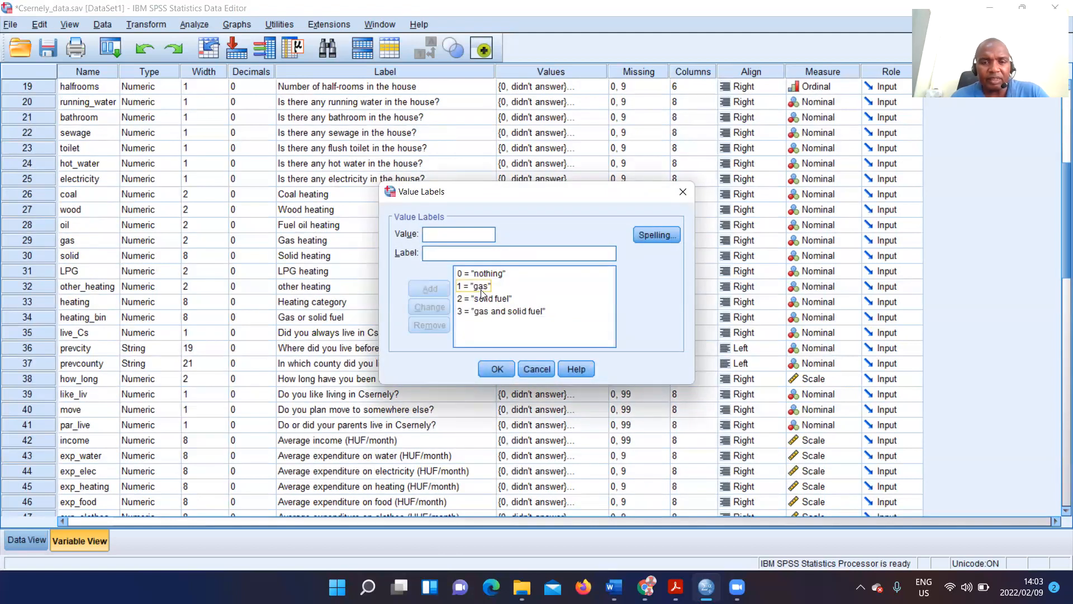
pyautogui.click(487, 300)
pyautogui.click(489, 312)
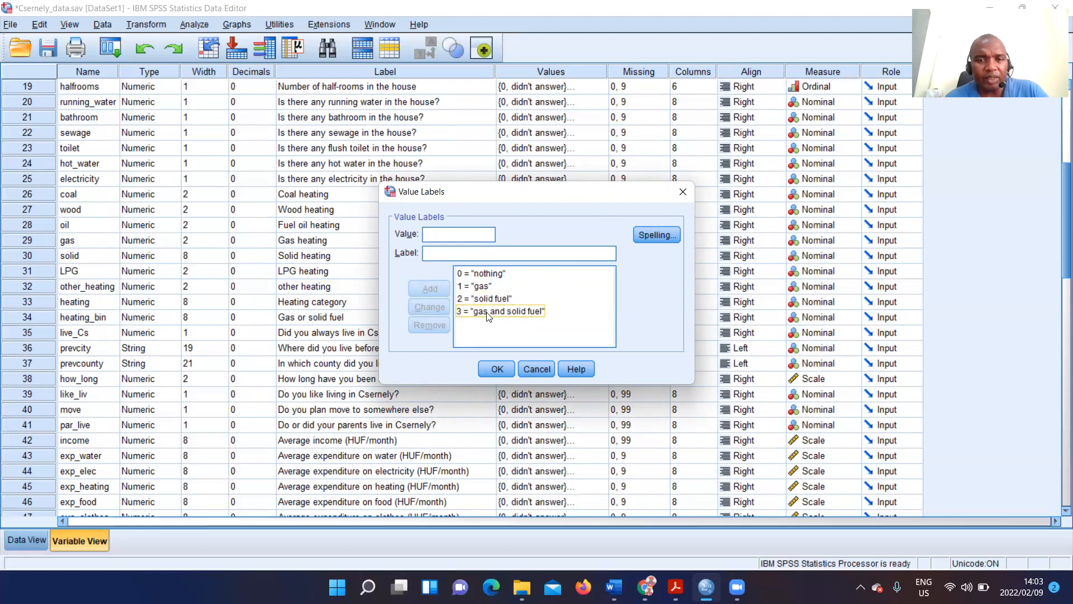
pyautogui.click(682, 193)
# Check the value labels of the heating_bin variable, leaving them as they are.
pyautogui.click(74, 316)
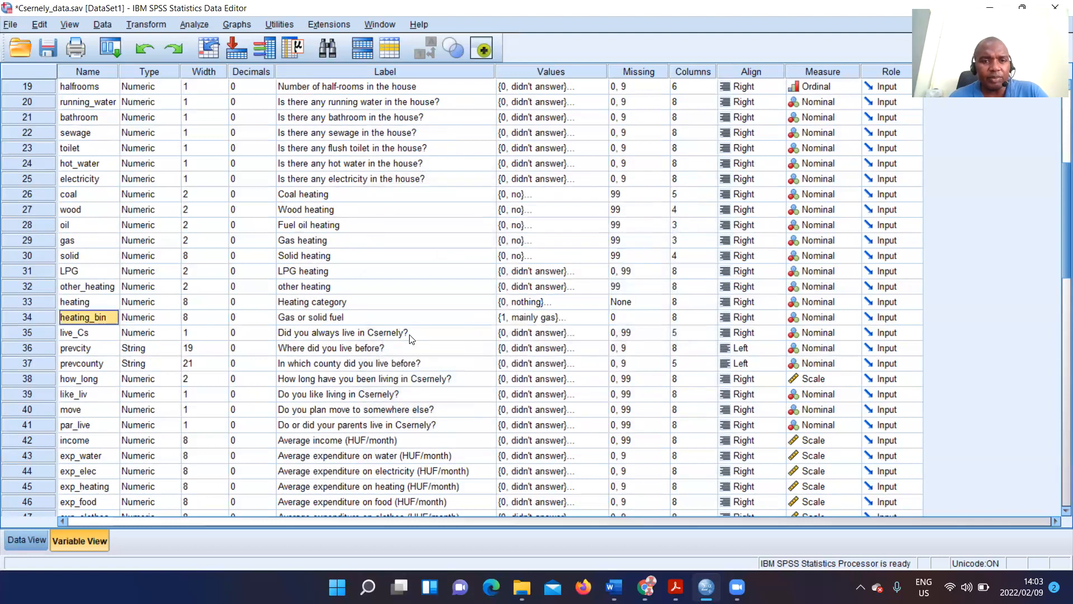
pyautogui.doubleClick(602, 317)
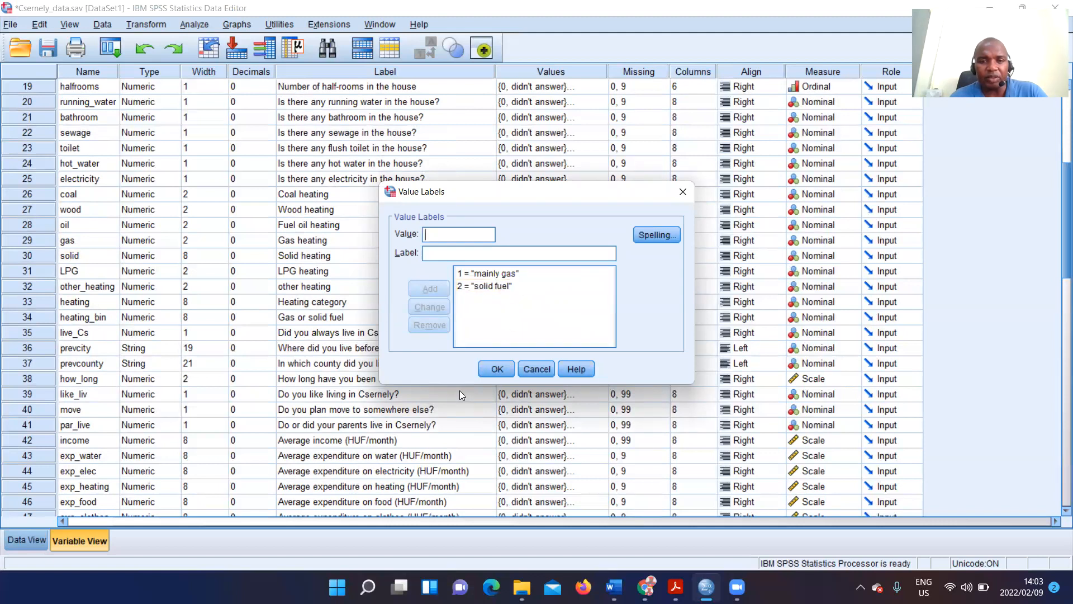
pyautogui.click(496, 369)
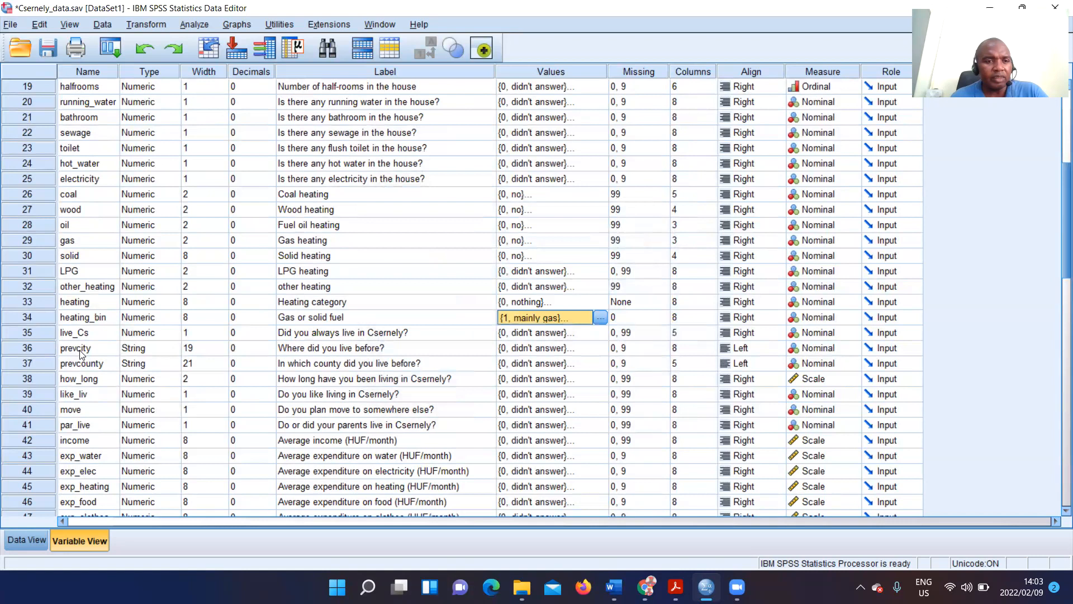
# Review the value labels of the live_Cs variable, leaving them as they are.
pyautogui.click(95, 331)
pyautogui.scroll(-2, 137, 388)
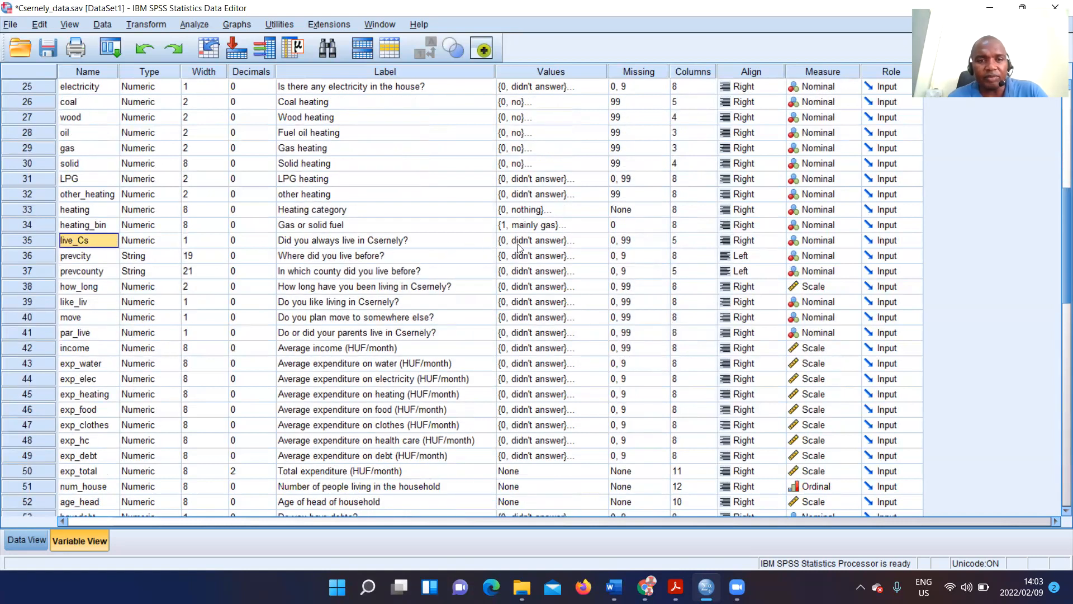
pyautogui.click(599, 240)
pyautogui.click(600, 240)
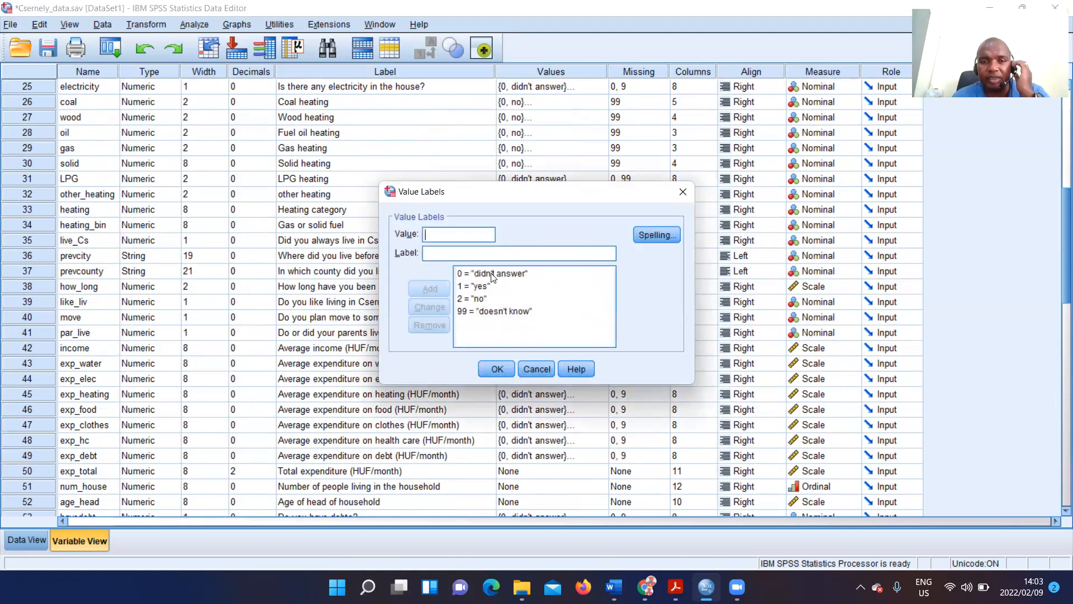
pyautogui.click(483, 298)
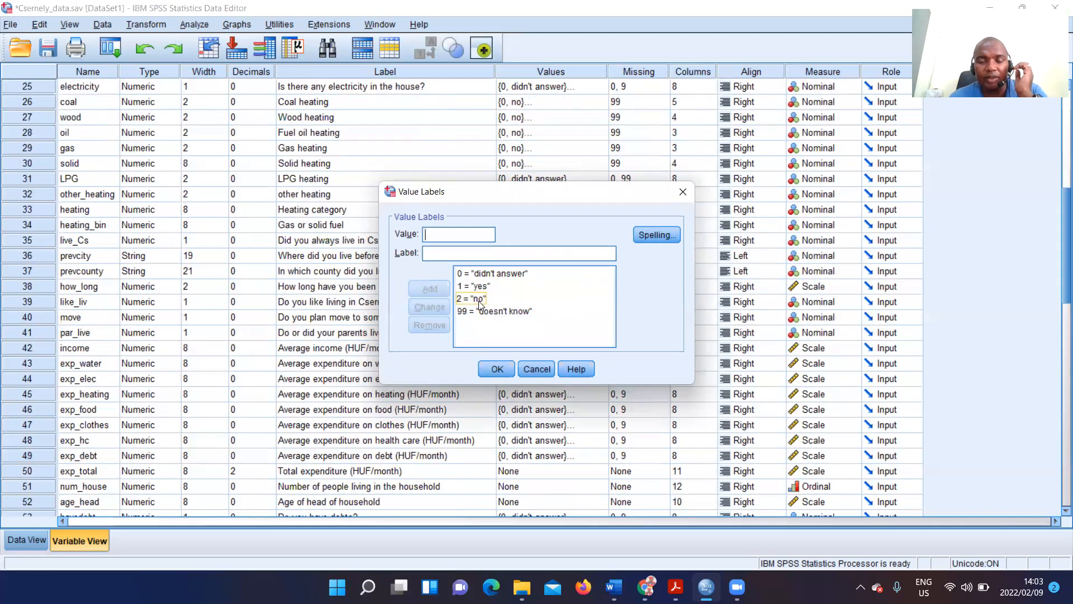
pyautogui.click(497, 369)
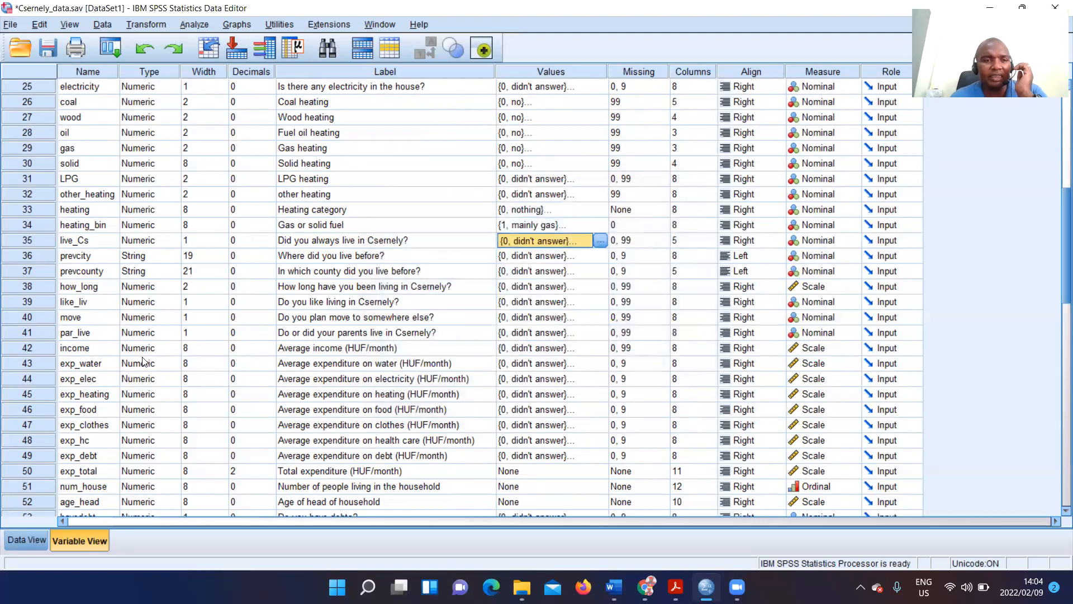
# Examine the names, types and labels of the prevcity, prevcounty and how_long variables.
pyautogui.scroll(-1, 94, 301)
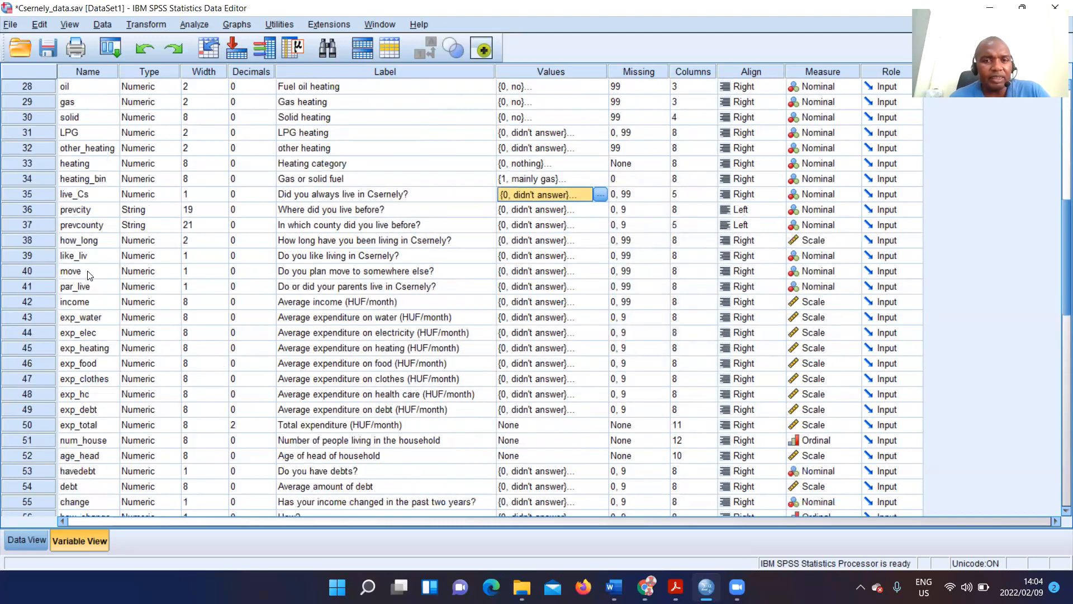
pyautogui.click(87, 211)
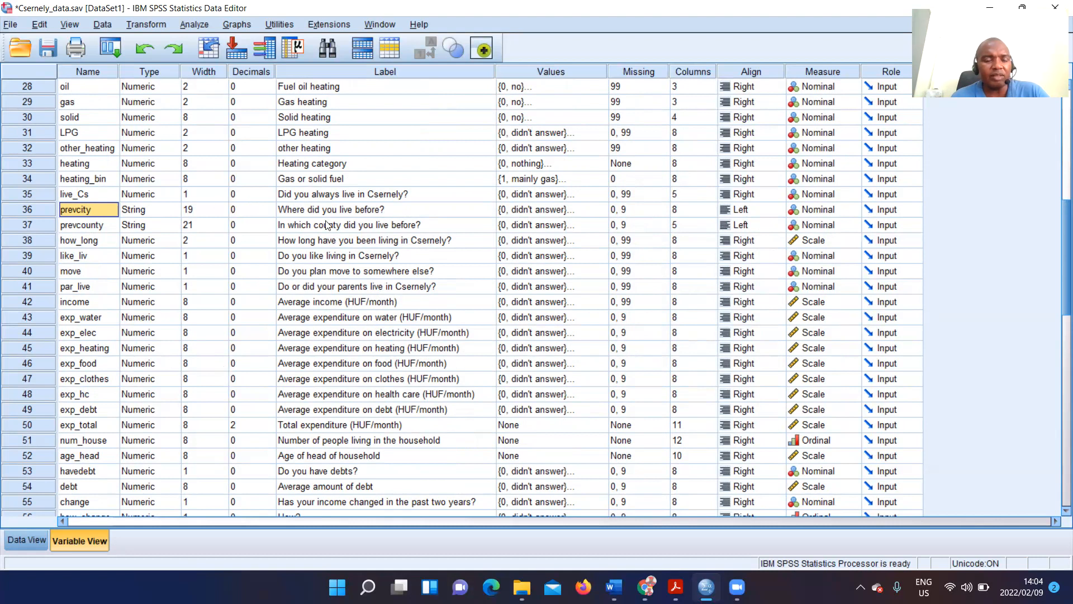
pyautogui.click(86, 225)
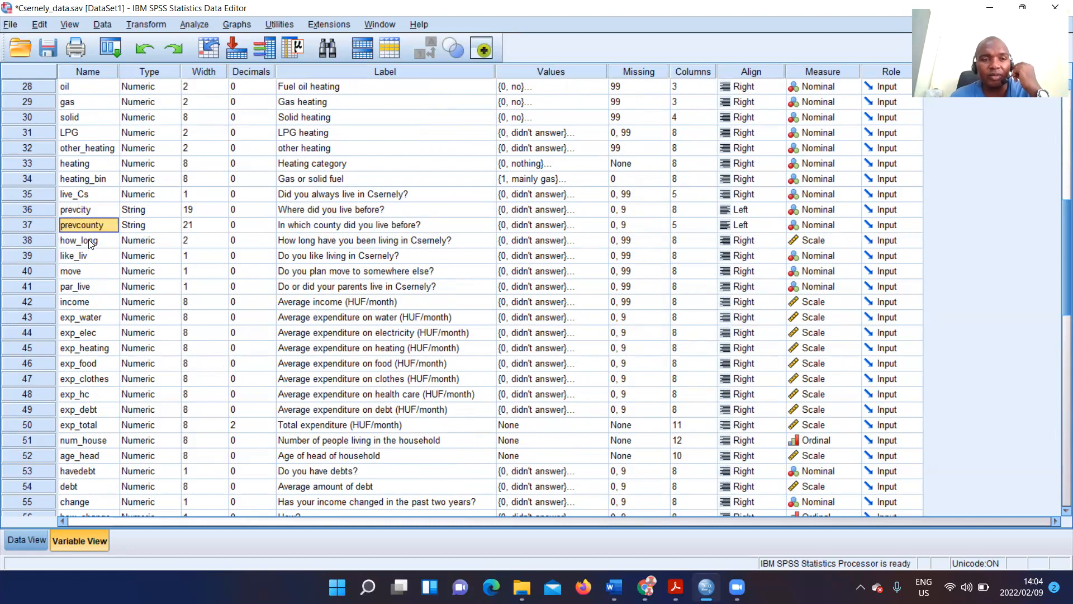
pyautogui.click(89, 245)
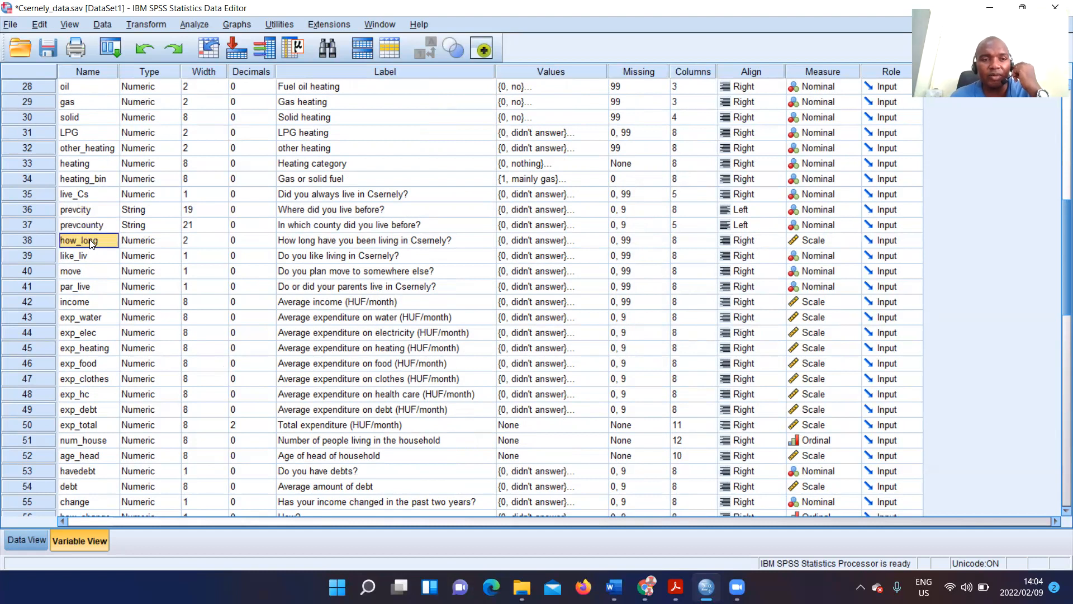
# Check the value labels of the move variable and close them without changes.
pyautogui.click(86, 270)
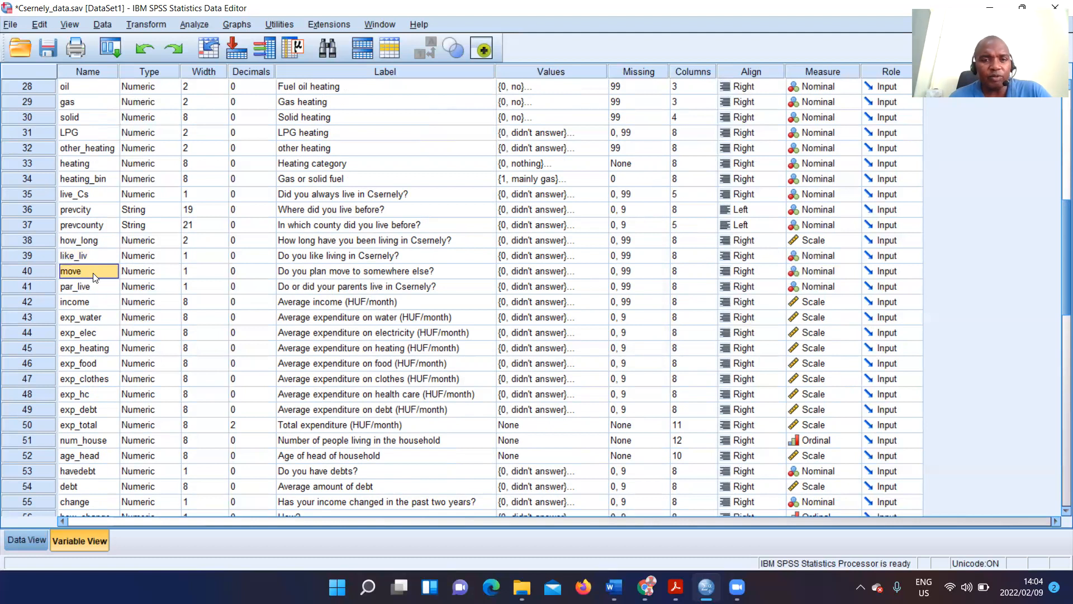
pyautogui.click(598, 271)
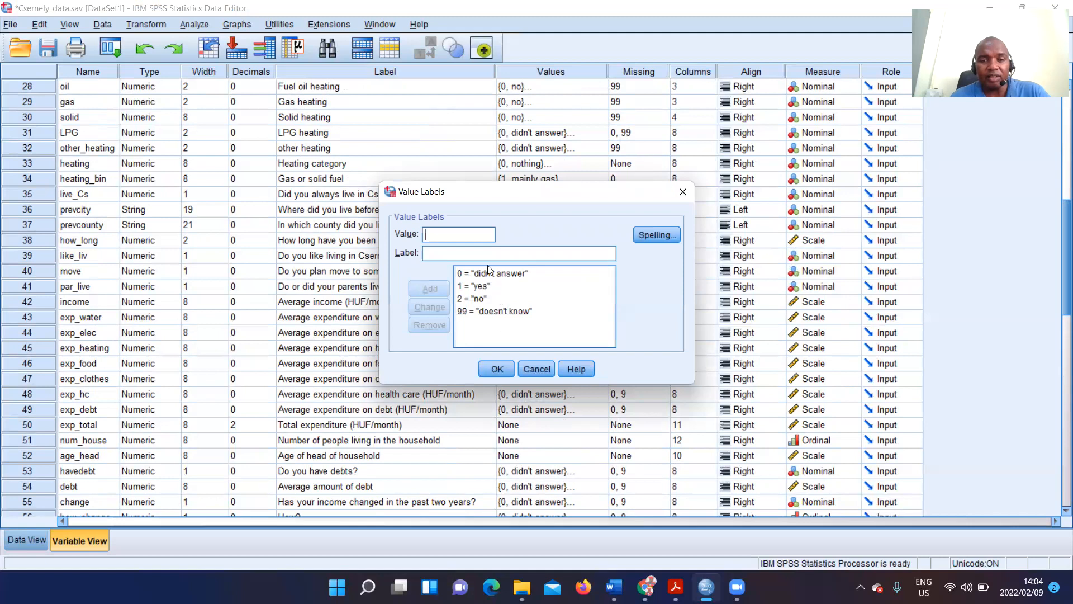
pyautogui.click(683, 191)
# Go through the income and household expenditure variables from exp_water to exp_total, examining their labels and measures.
pyautogui.click(83, 302)
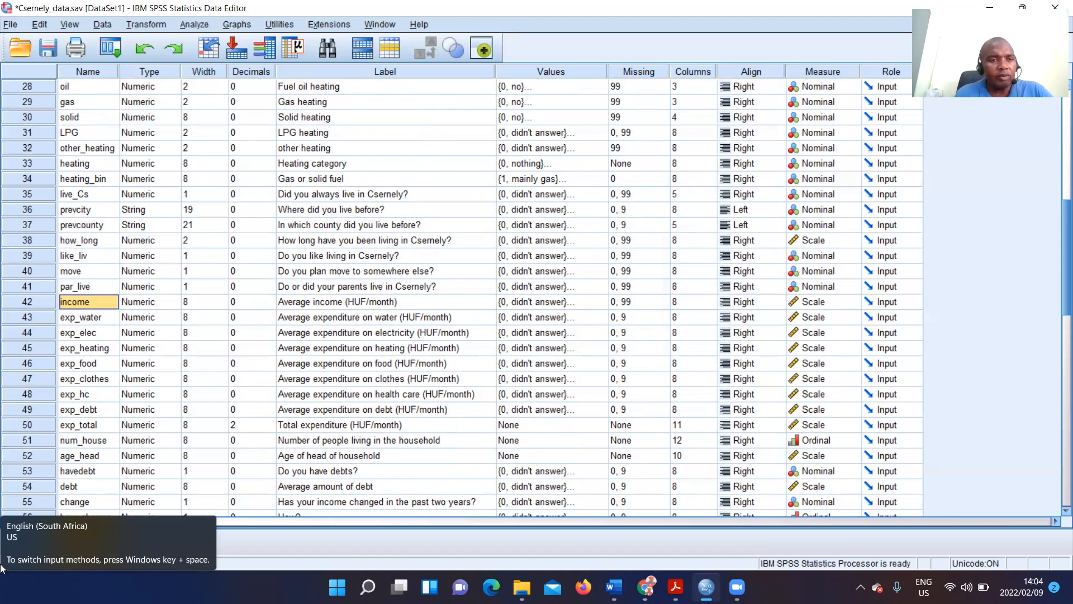
pyautogui.scroll(-1, 101, 323)
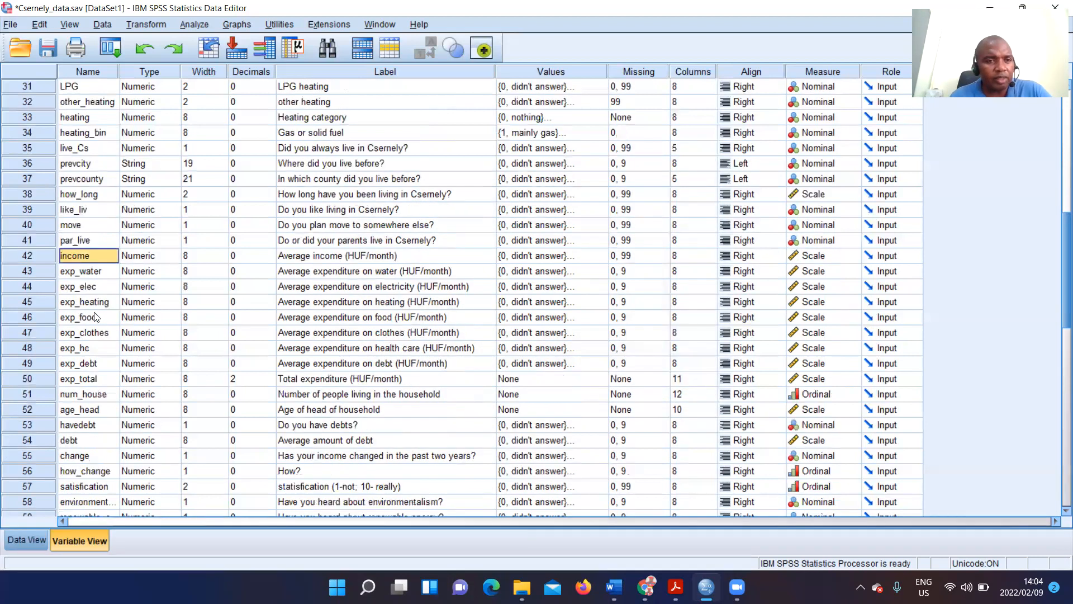
pyautogui.click(94, 272)
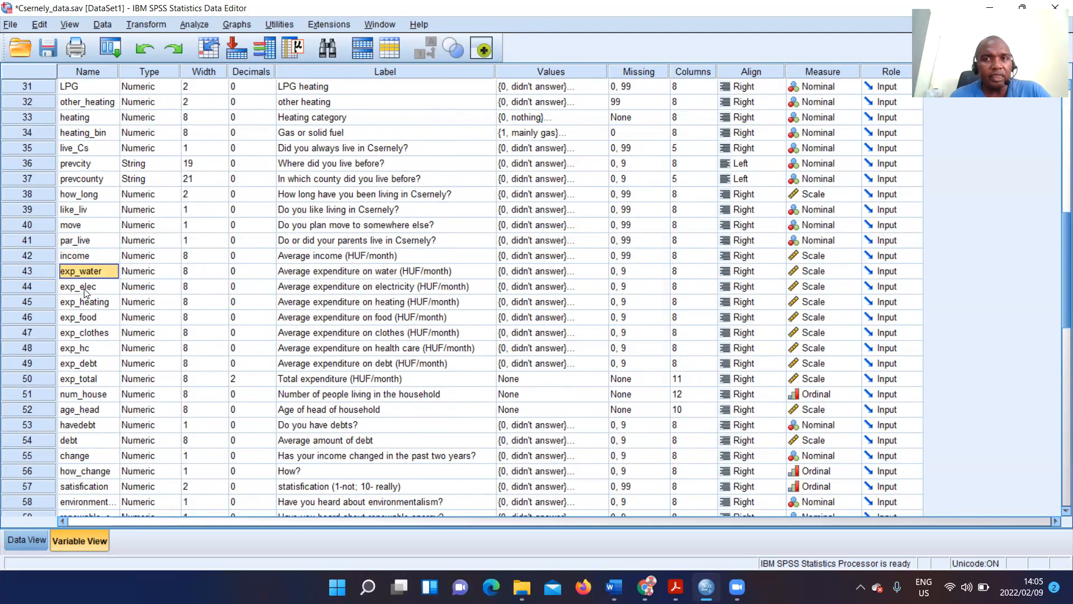
pyautogui.click(652, 61)
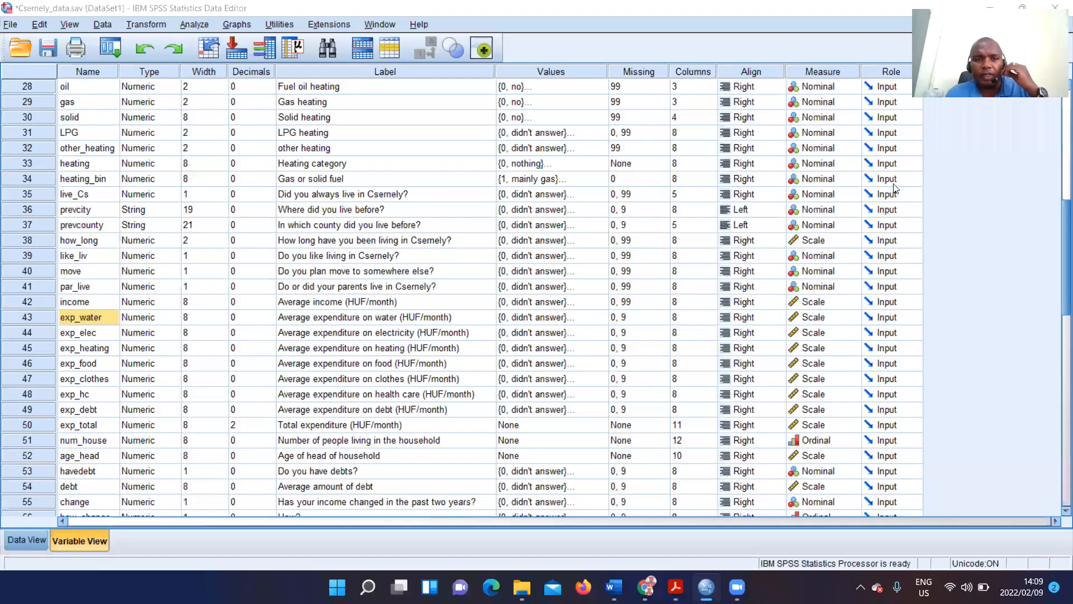
pyautogui.scroll(-1, 96, 324)
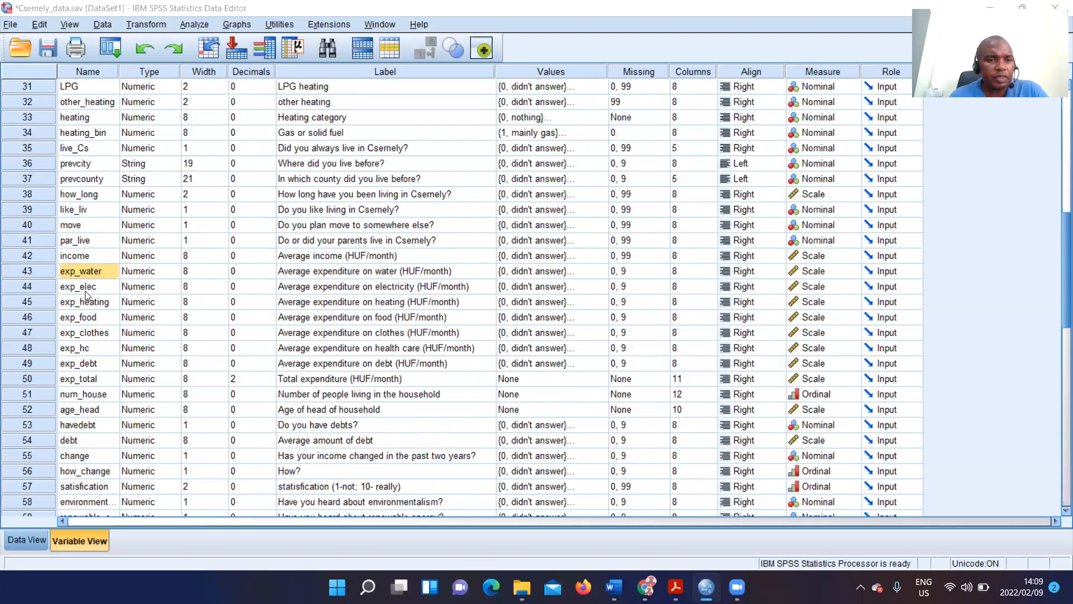
pyautogui.click(87, 289)
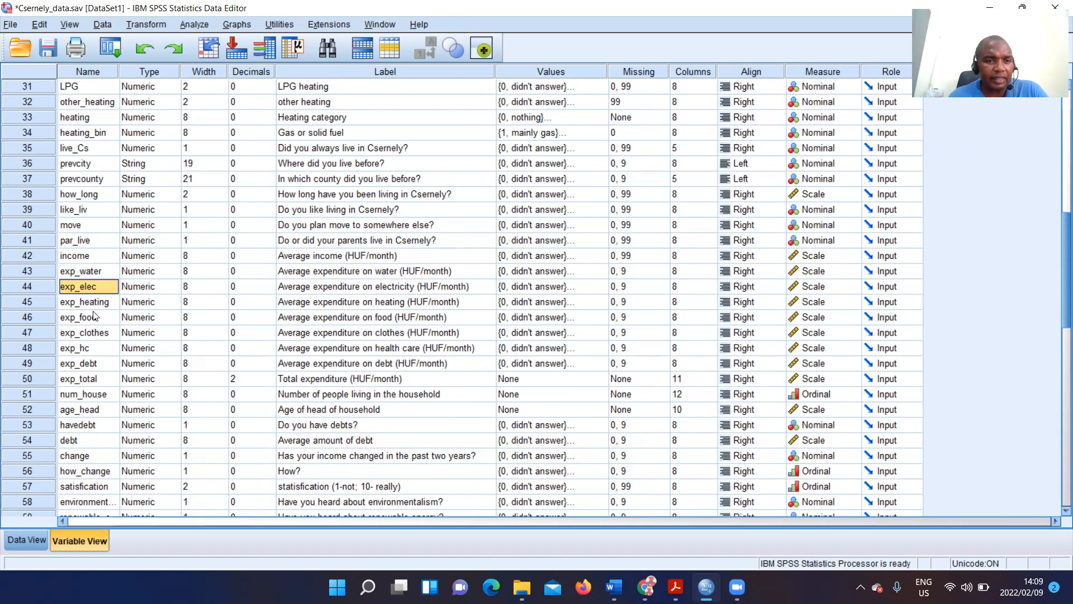
pyautogui.click(91, 303)
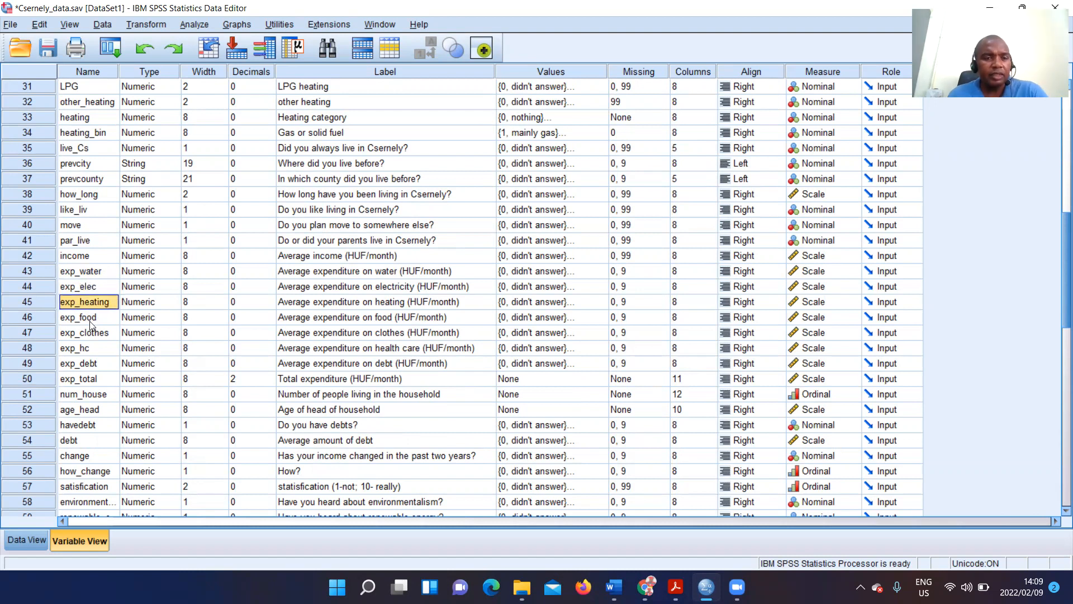
pyautogui.click(91, 322)
pyautogui.click(90, 332)
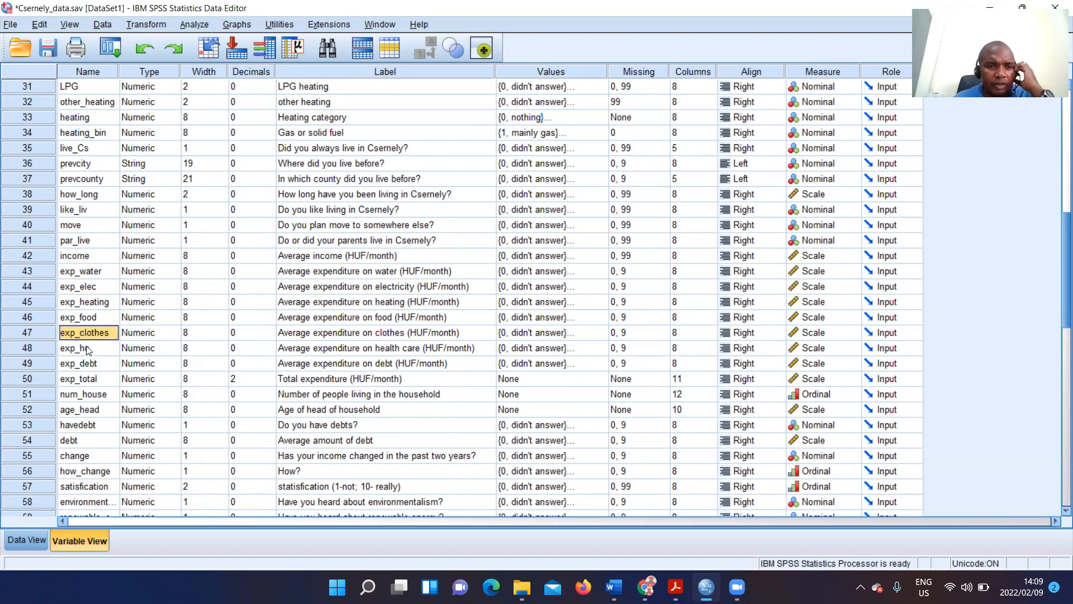
pyautogui.click(90, 380)
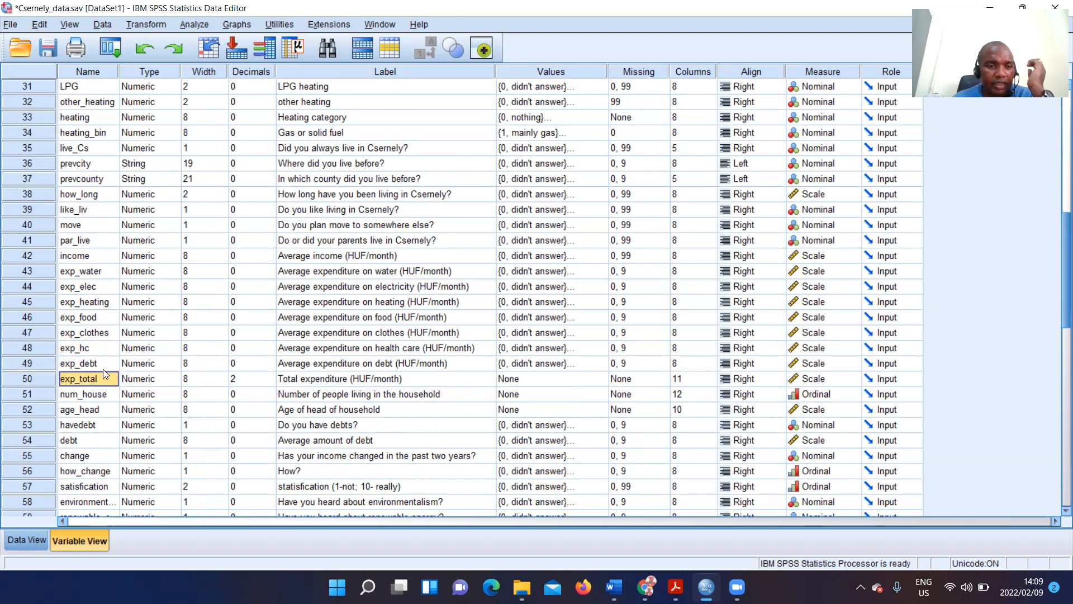
# Examine the definitions of the num_house, age_head, havedebt and debt variables.
pyautogui.scroll(-1, 102, 369)
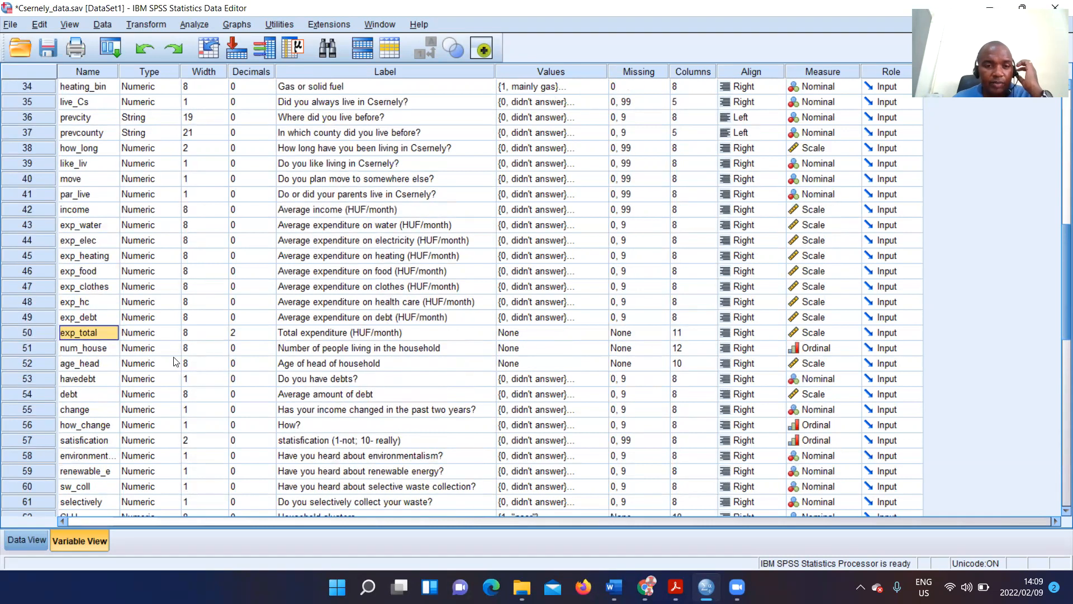
pyautogui.click(92, 352)
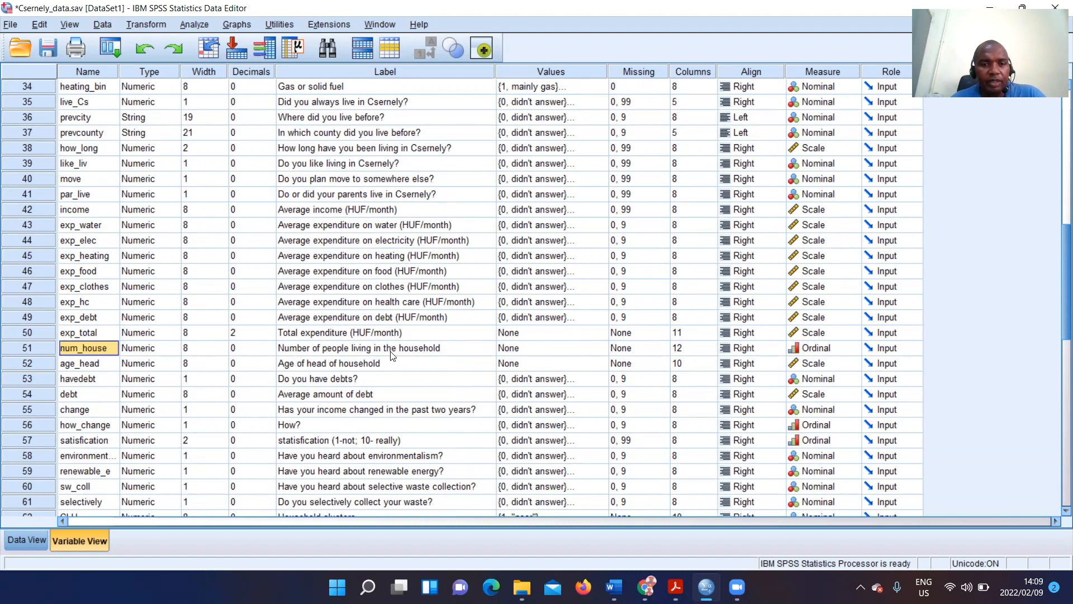
pyautogui.click(99, 367)
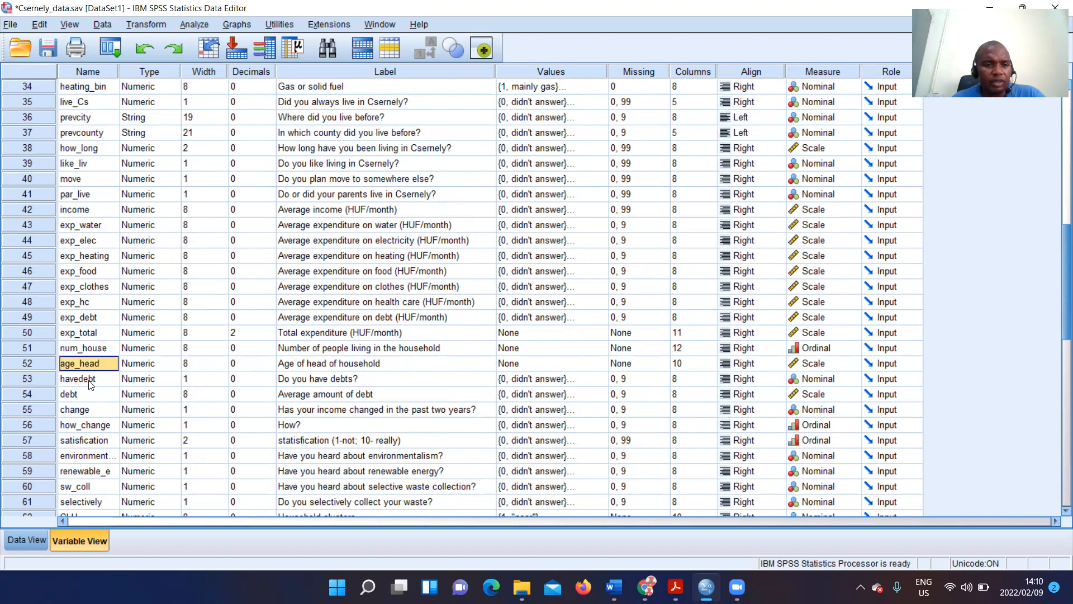
pyautogui.click(91, 382)
pyautogui.click(84, 390)
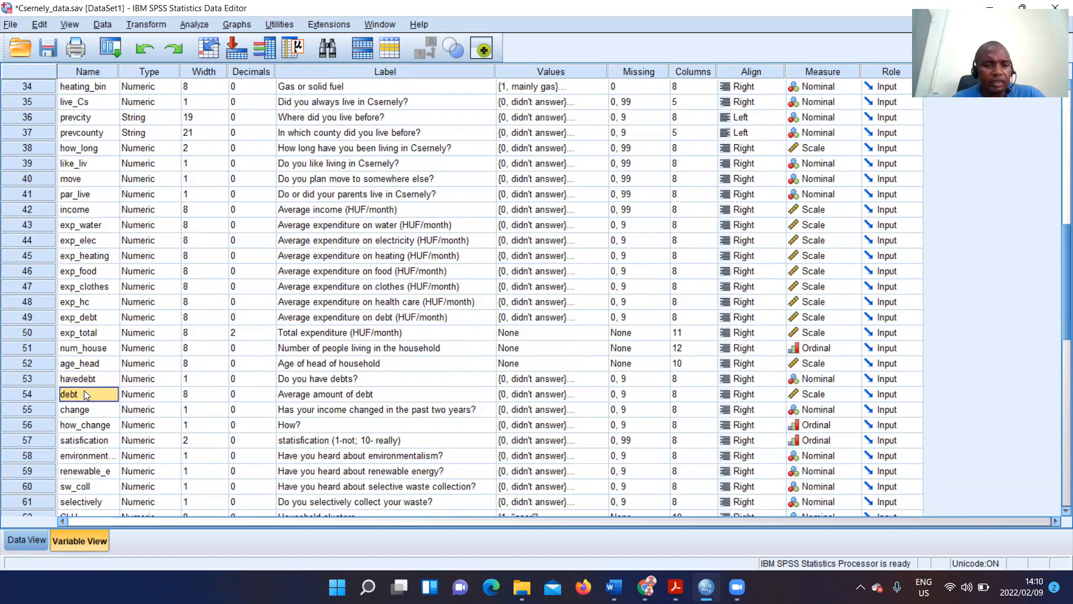
# Examine the labels of the change, how_change and satisfication variables.
pyautogui.scroll(-1, 124, 385)
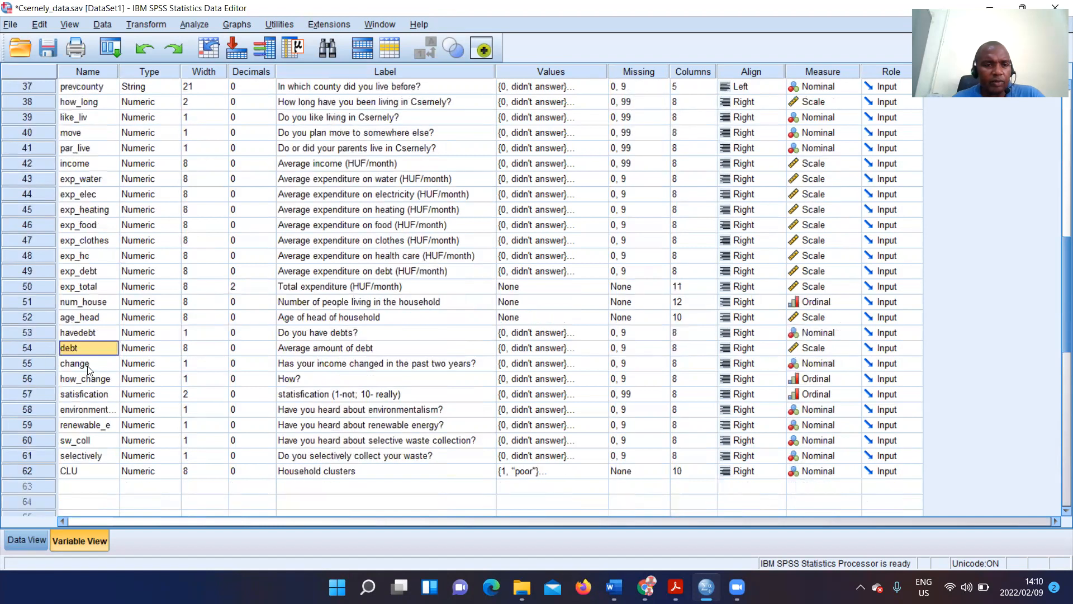
pyautogui.click(88, 368)
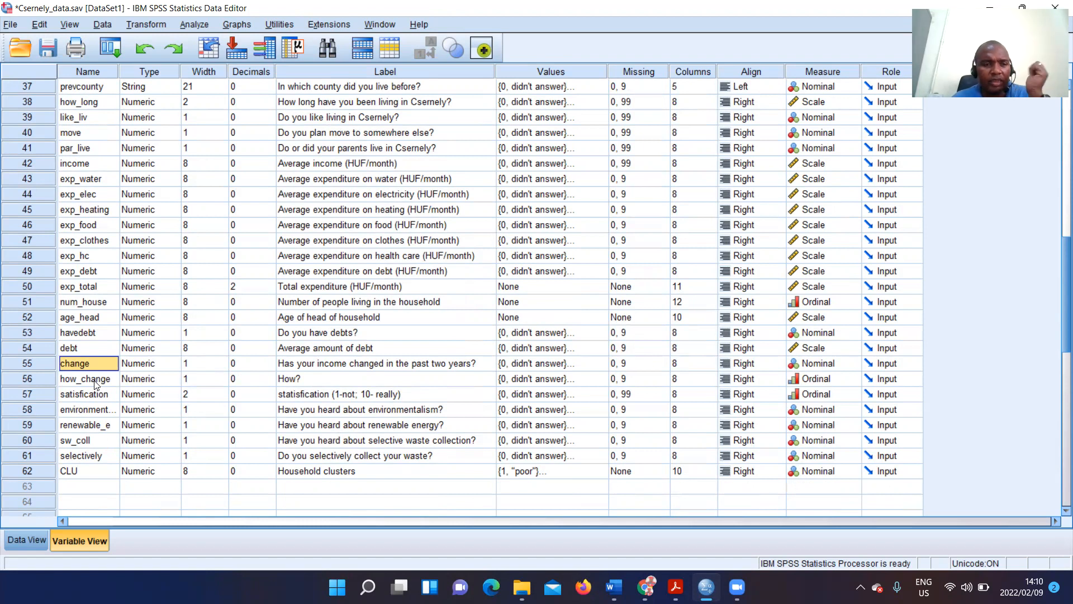
pyautogui.click(95, 382)
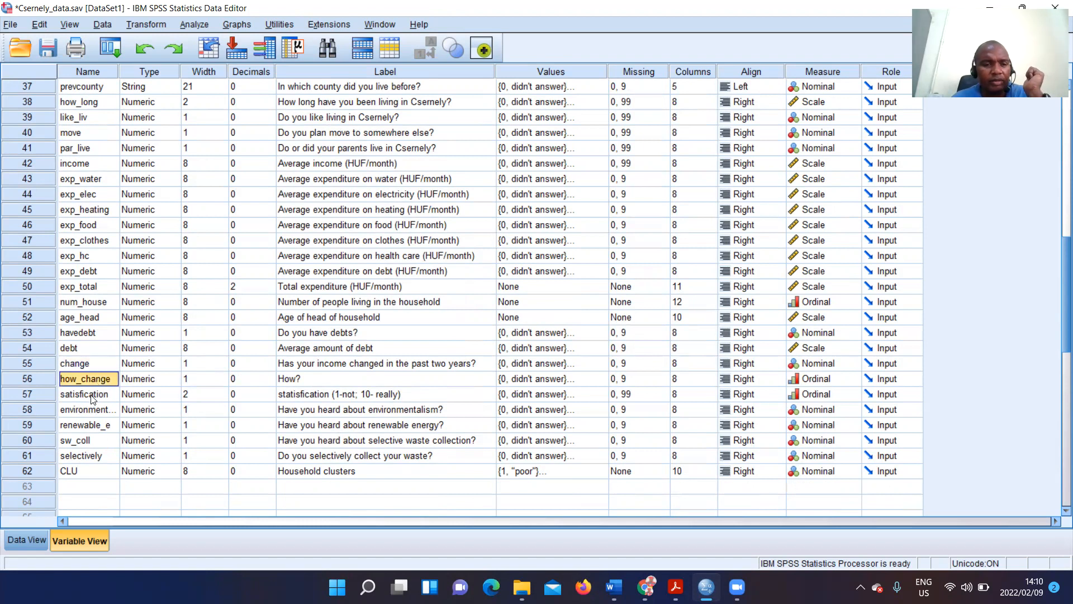
pyautogui.click(93, 396)
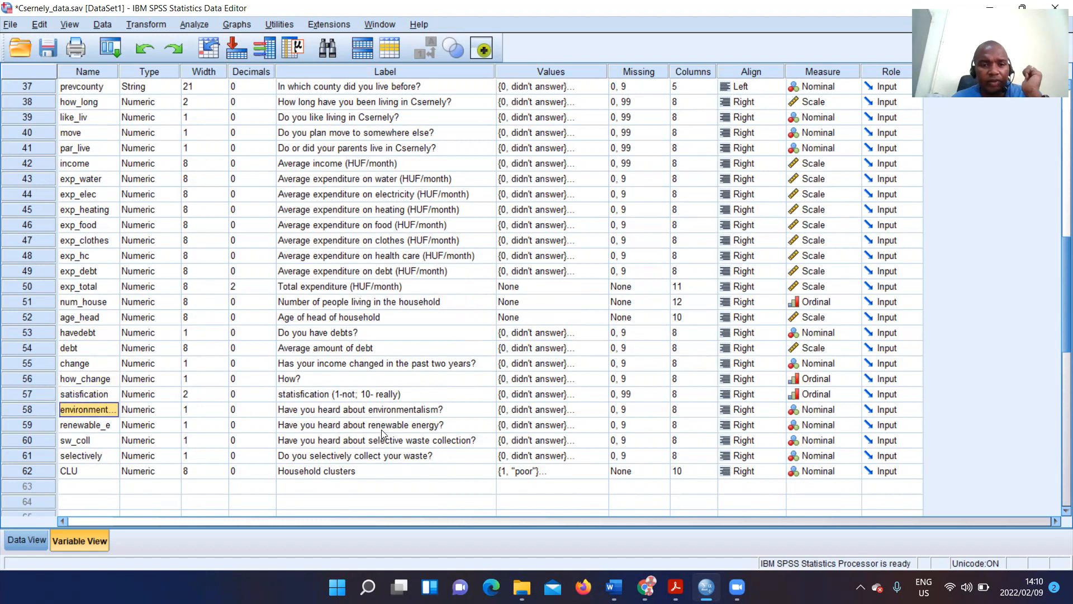
# Examine the labels of the renewable_e, sw_coll, selectively and CLU variables.
pyautogui.click(97, 428)
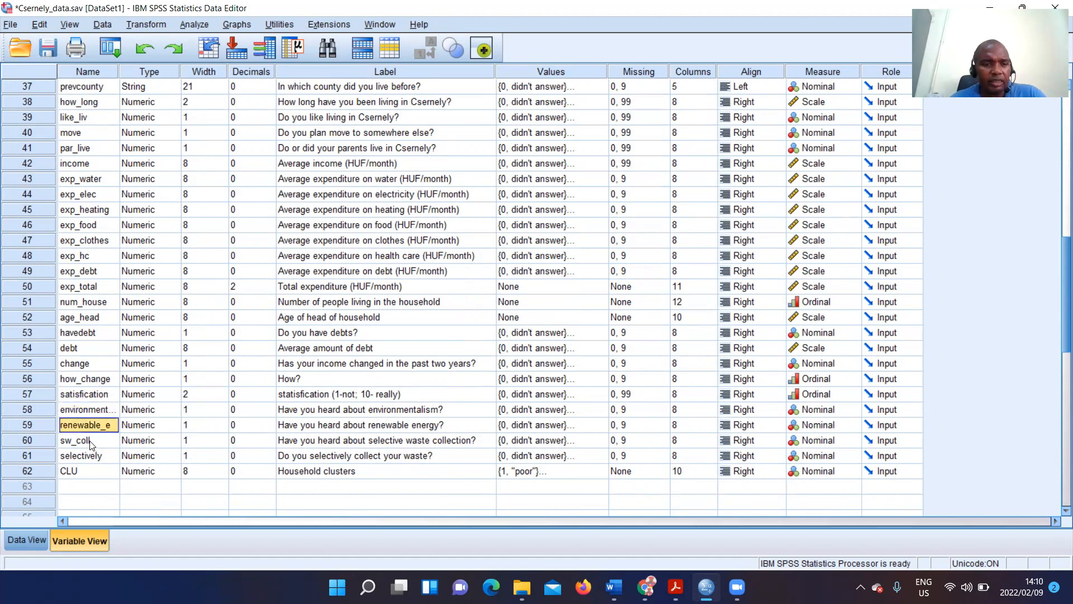
pyautogui.click(91, 442)
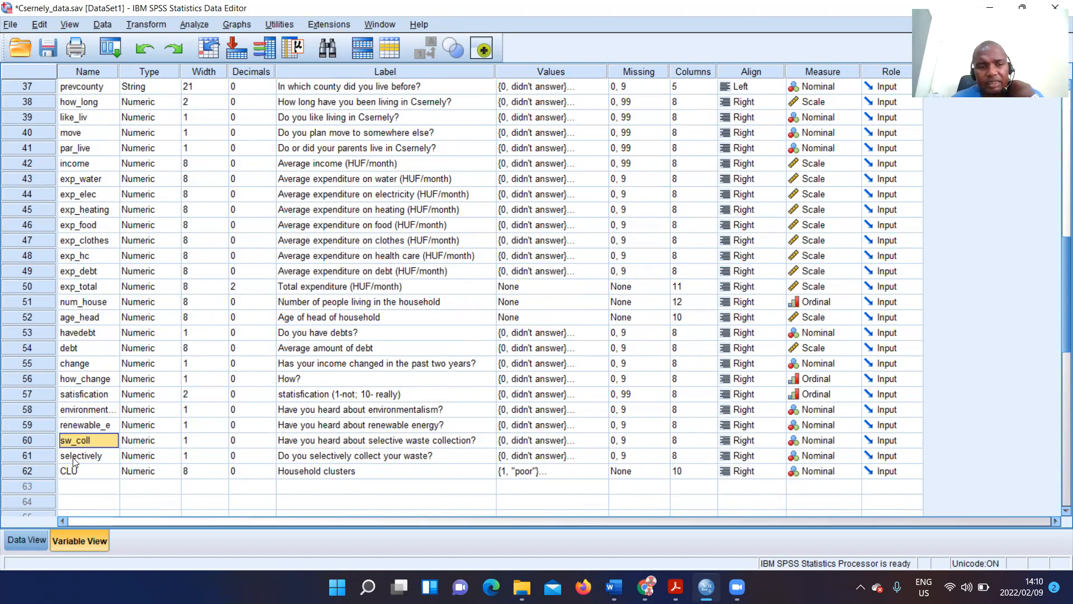
pyautogui.click(74, 458)
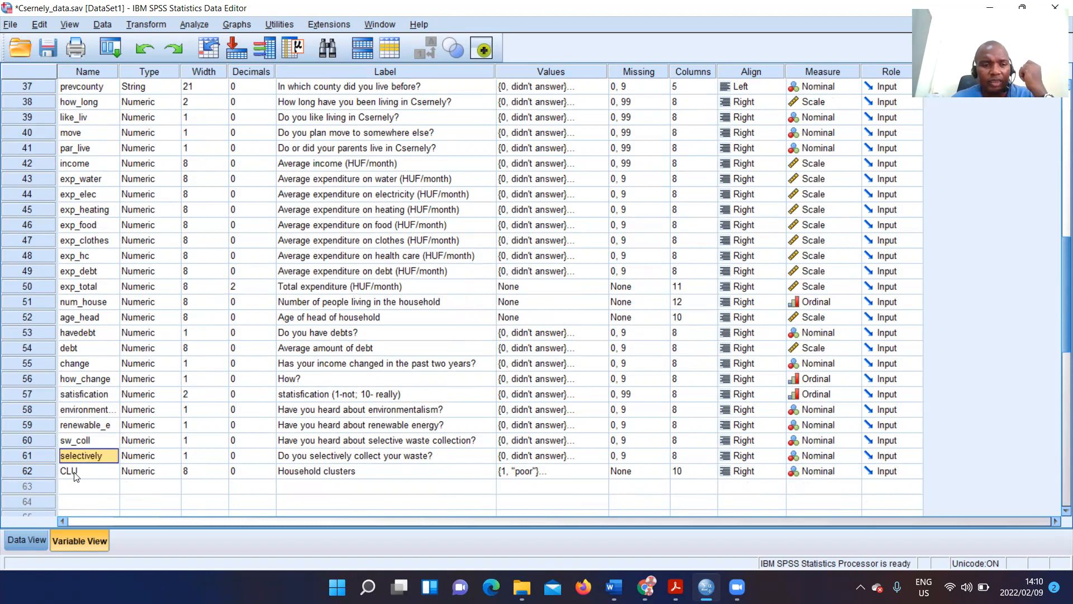
pyautogui.click(77, 473)
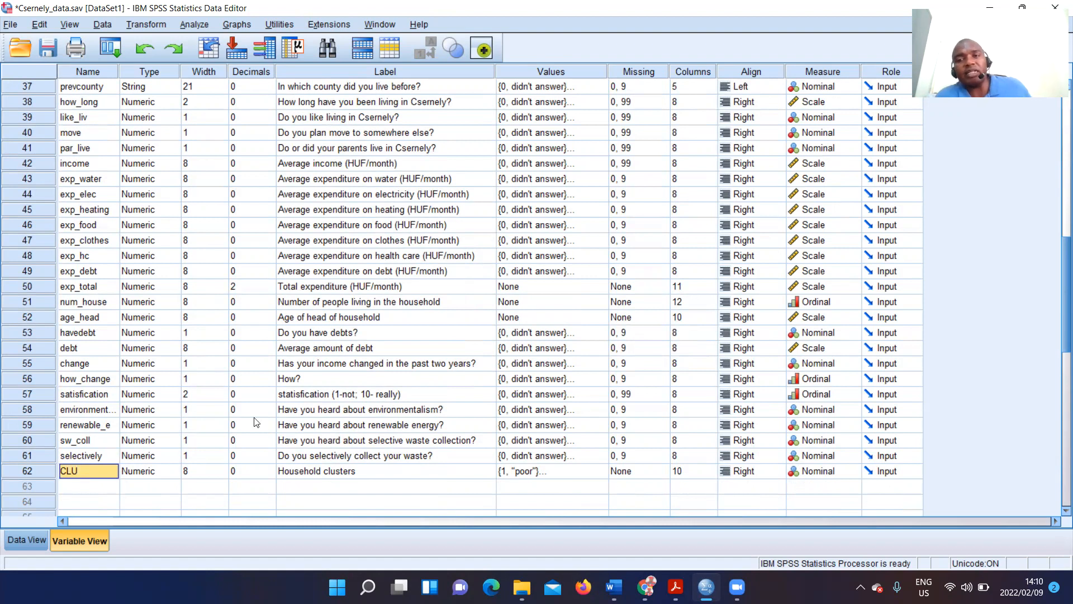
# Review the complete variable list from interrogator through CLU.
pyautogui.scroll(3, 487, 370)
pyautogui.scroll(9, 486, 370)
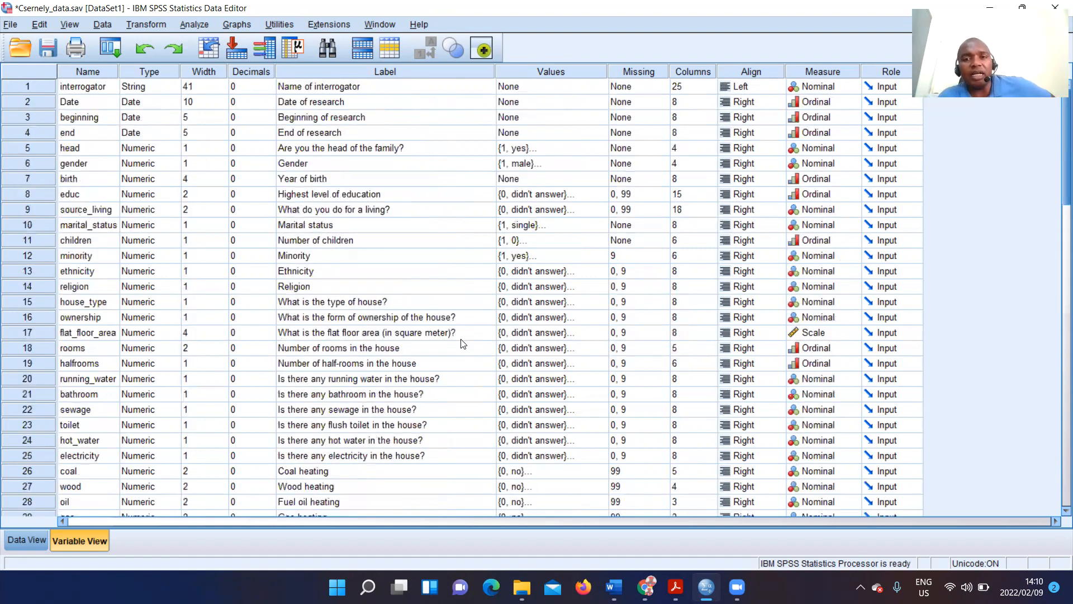
pyautogui.click(862, 86)
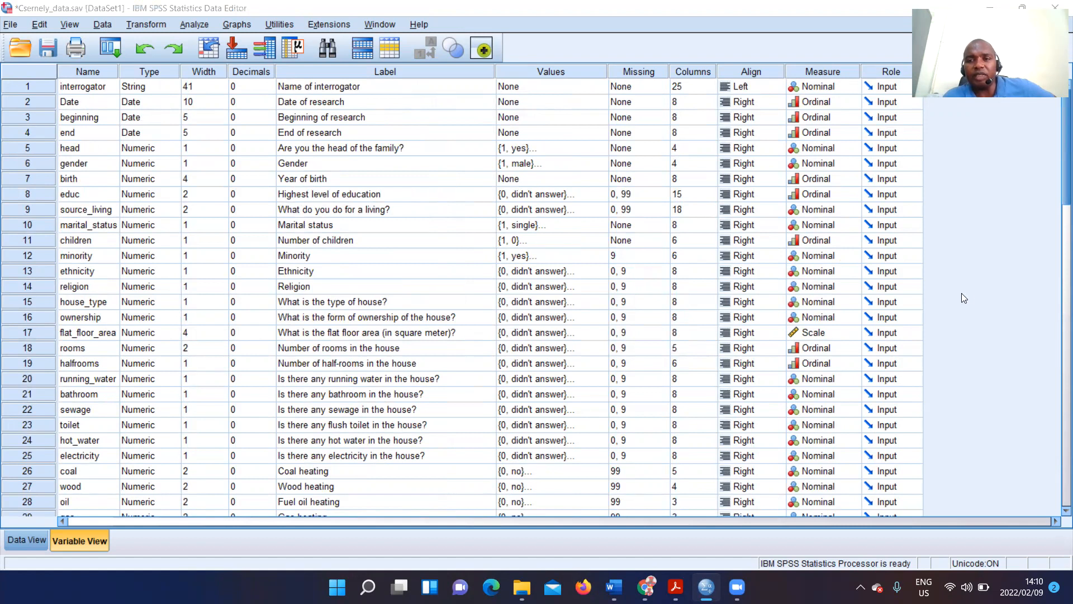
pyautogui.scroll(-6, 985, 280)
pyautogui.scroll(-11, 1011, 258)
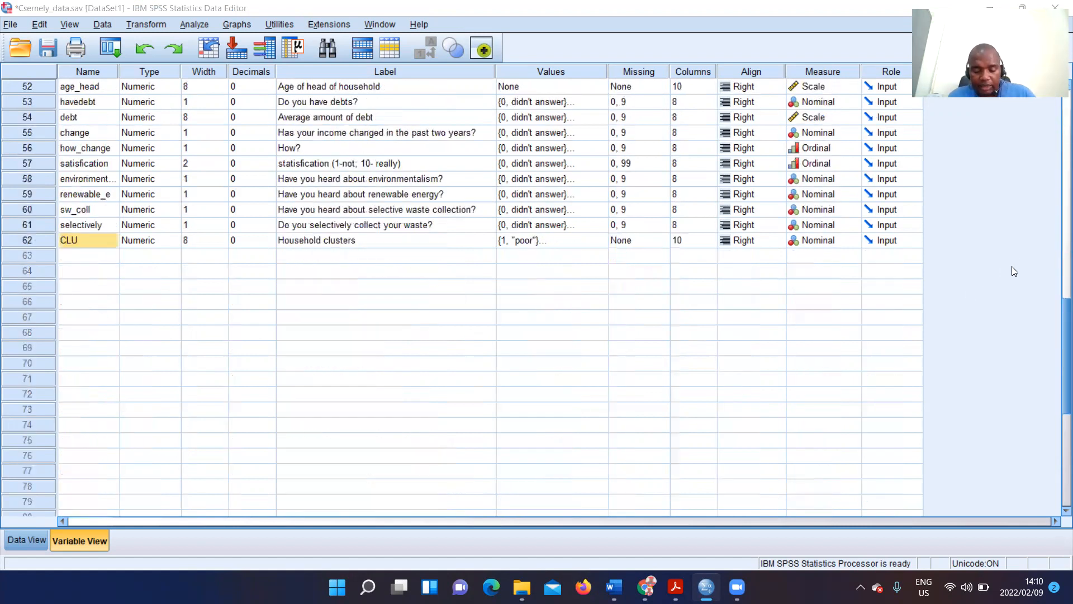
pyautogui.scroll(6, 141, 293)
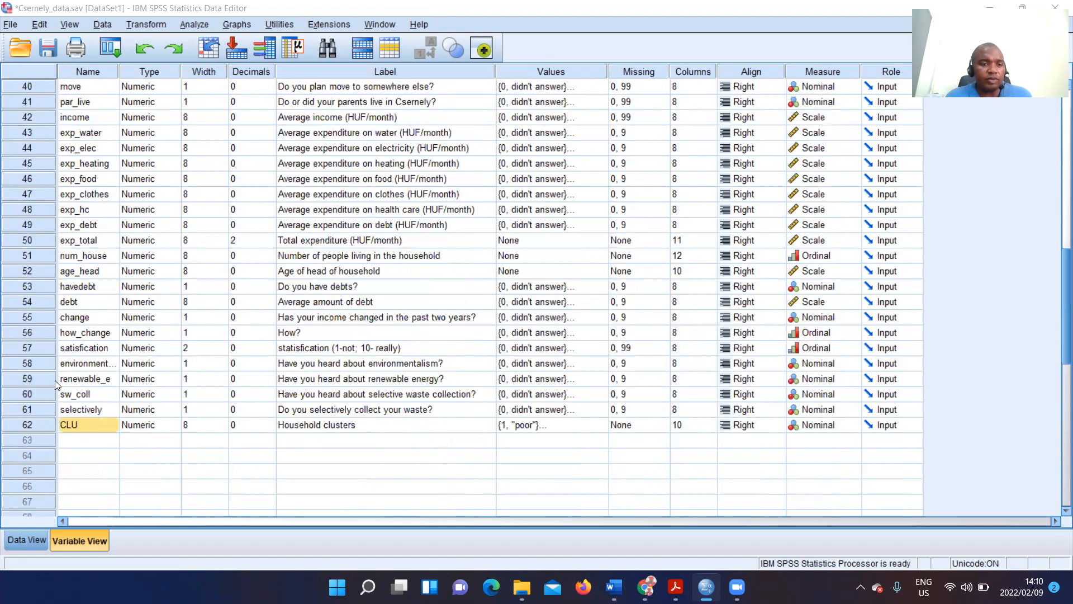
# Take a brief look at the Data View and return to Variable View to recheck the variable list.
pyautogui.click(11, 541)
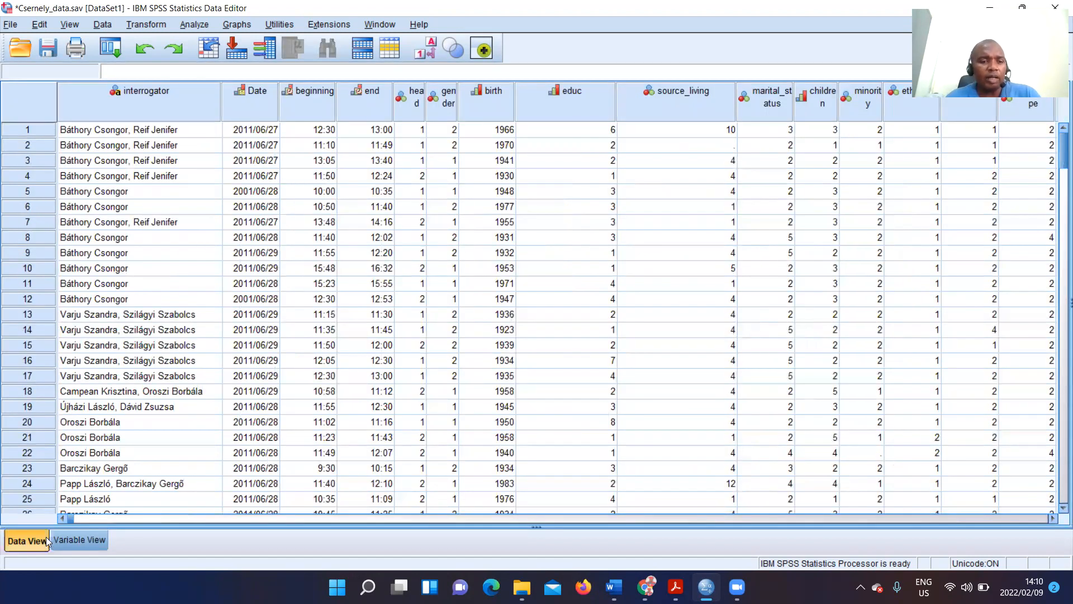
pyautogui.click(79, 540)
pyautogui.scroll(-7, 79, 151)
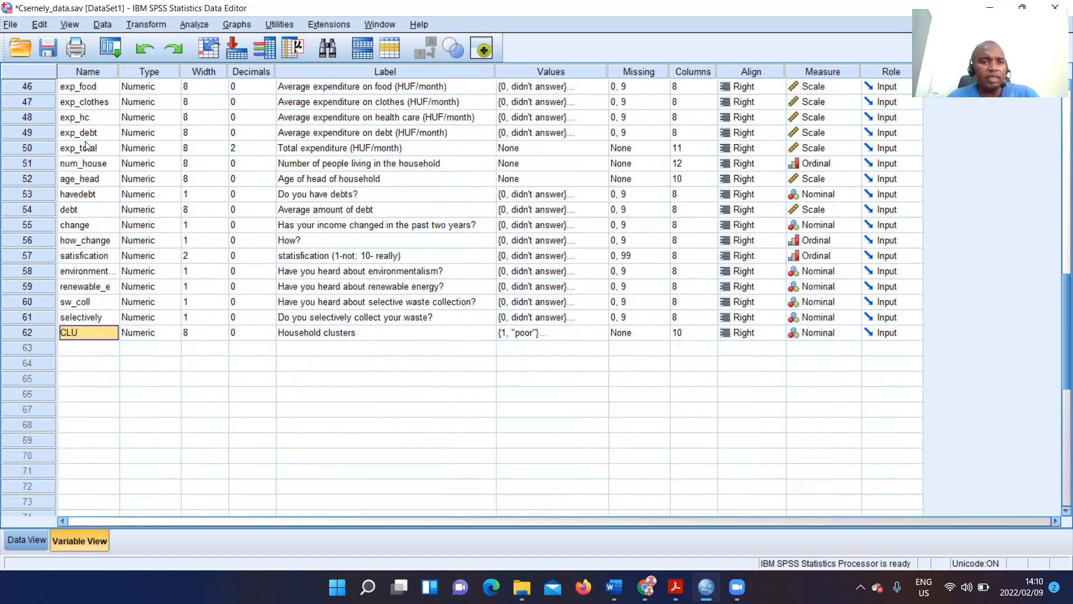
pyautogui.scroll(6, 83, 148)
pyautogui.scroll(4, 85, 147)
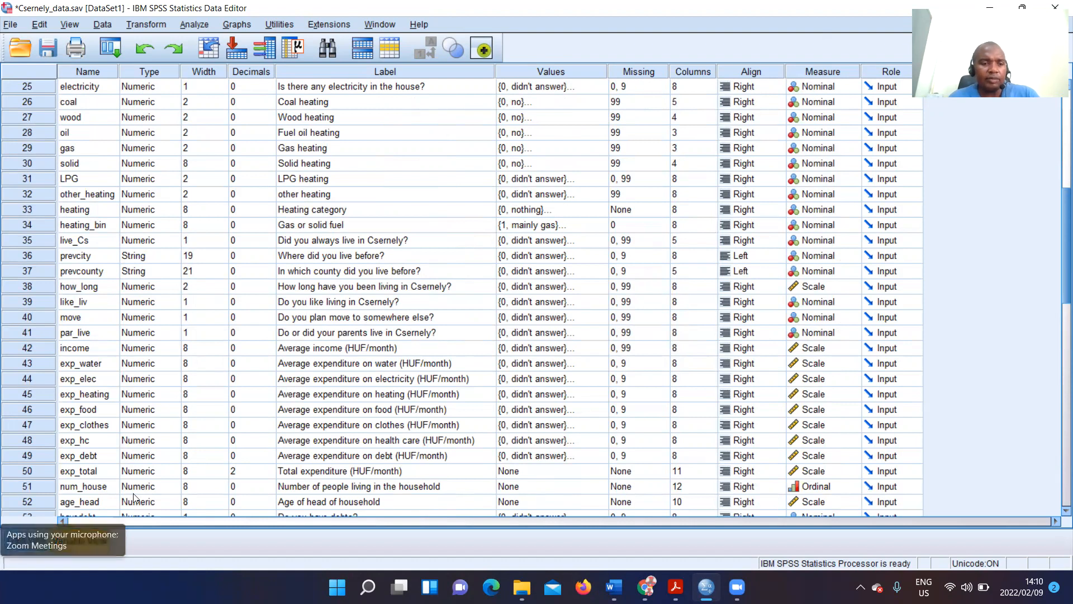
# Switch to the Data View and look through the survey cases, then return to the first case.
pyautogui.click(21, 540)
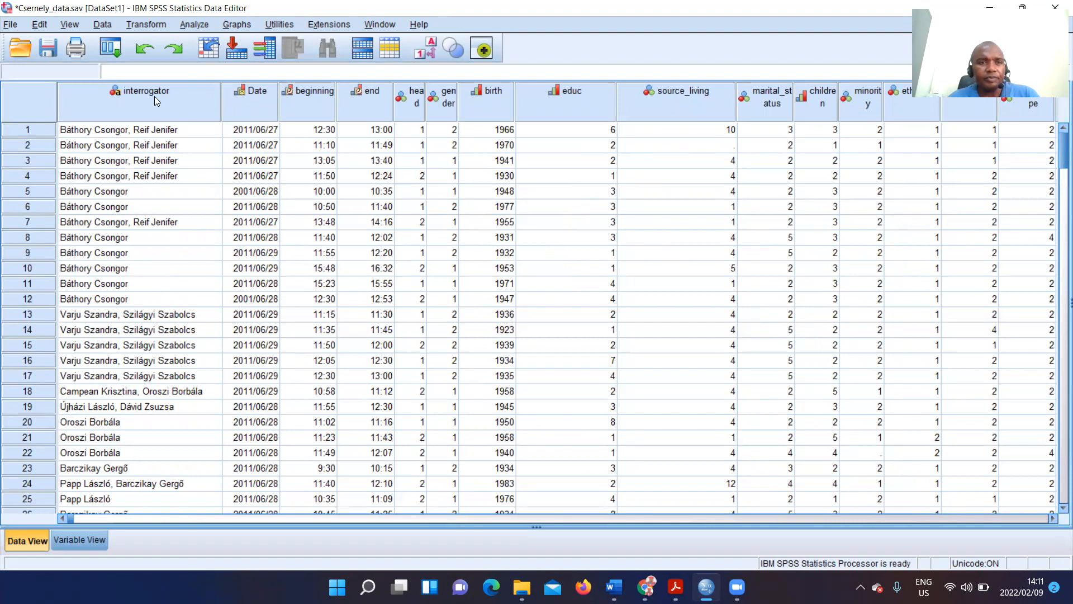
pyautogui.scroll(-20, 171, 147)
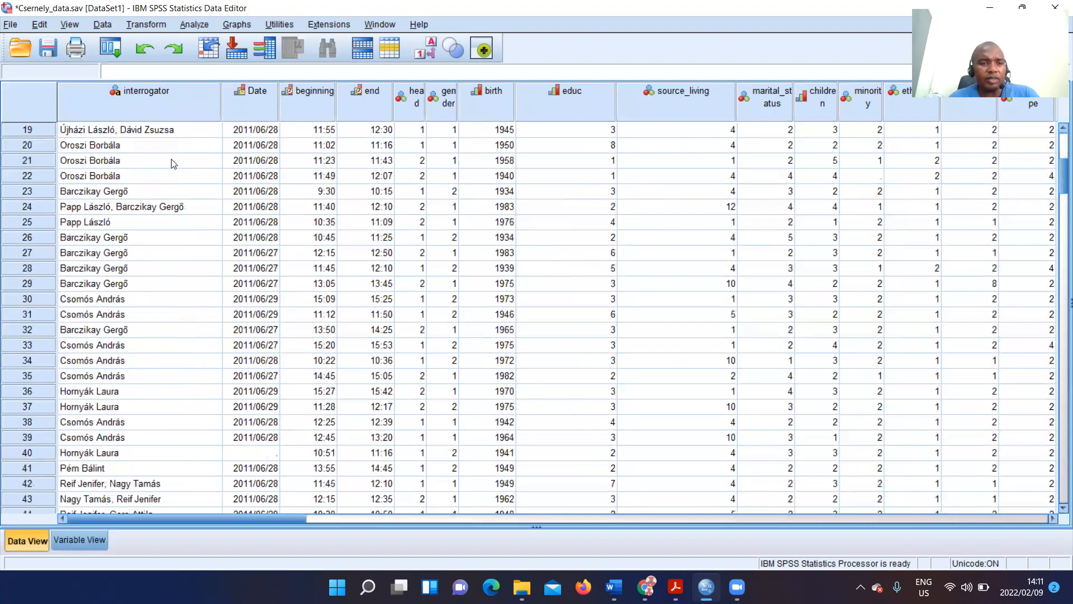
pyautogui.scroll(-20, 175, 169)
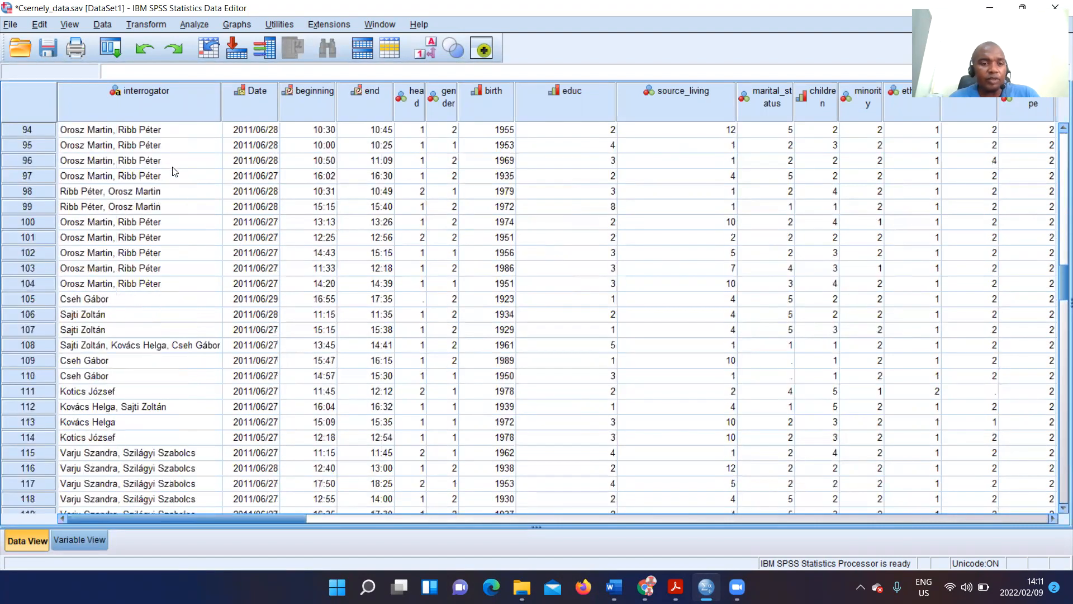
pyautogui.scroll(-12, 174, 167)
pyautogui.scroll(7, 190, 146)
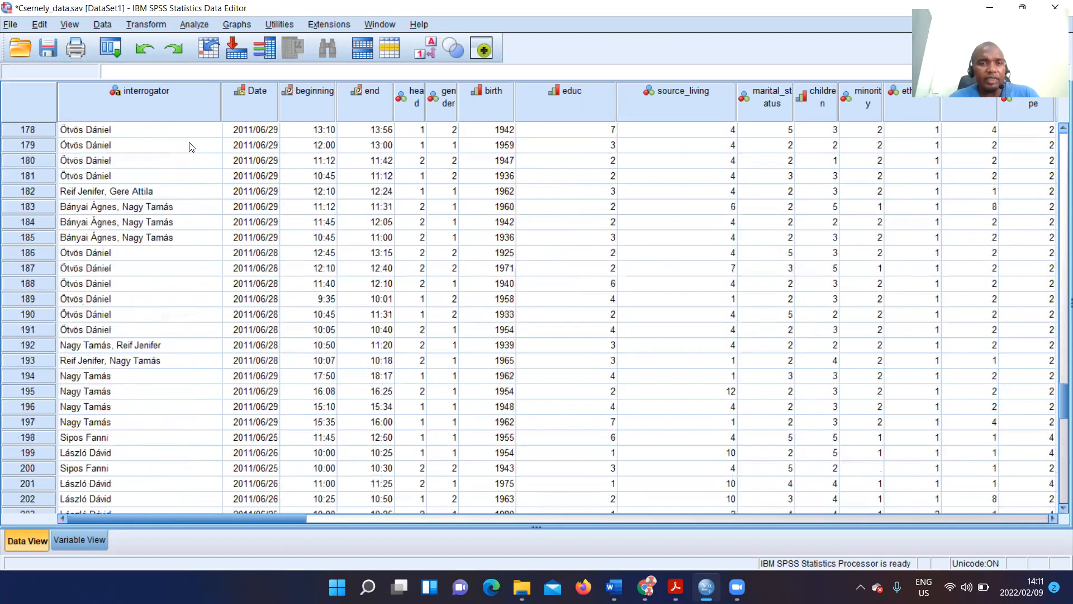
pyautogui.scroll(6, 191, 147)
pyautogui.scroll(19, 247, 304)
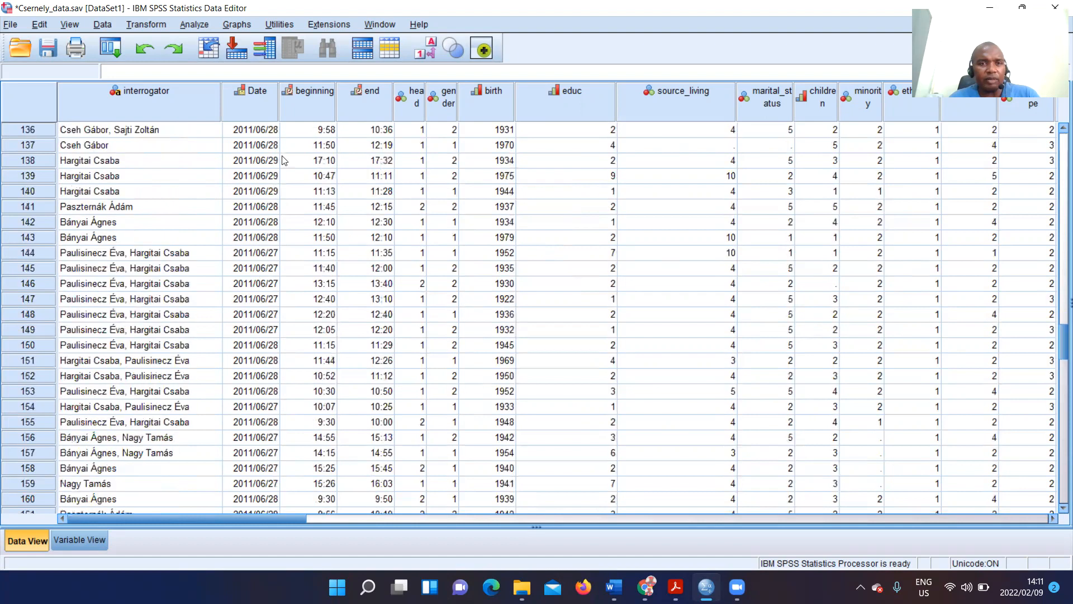
pyautogui.scroll(20, 290, 155)
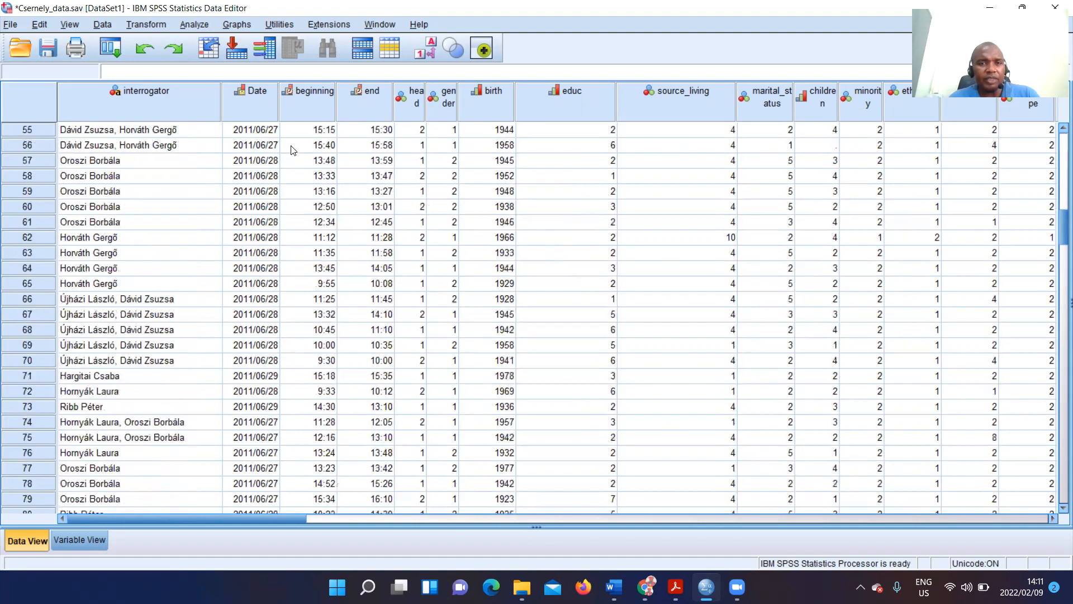
pyautogui.scroll(3, 296, 147)
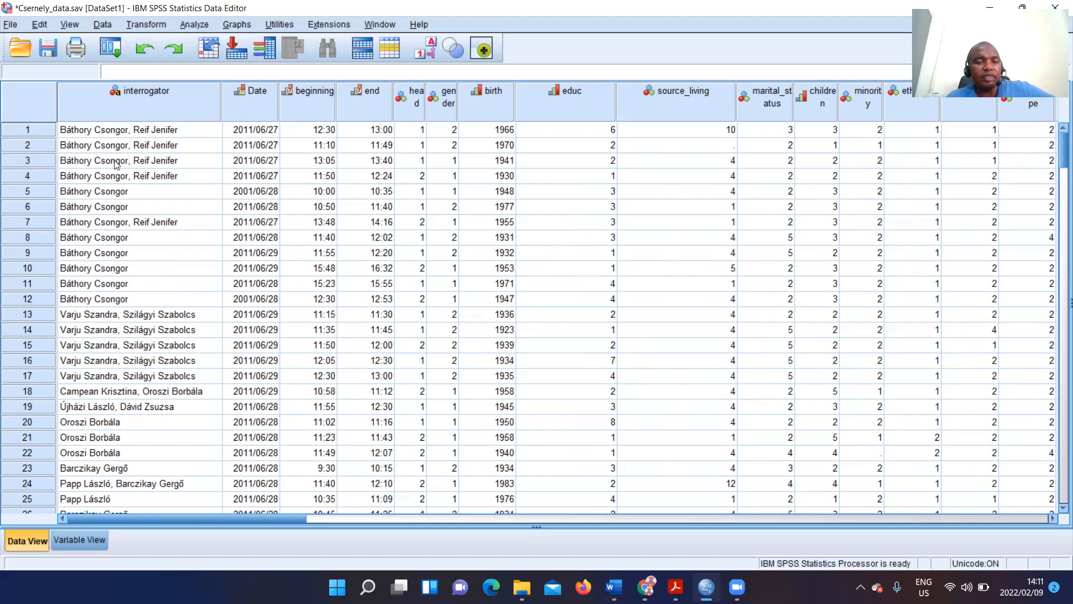
# Go through the cases in the Data View down to the last record to check how many there are.
pyautogui.scroll(-9, 152, 197)
pyautogui.scroll(-20, 152, 218)
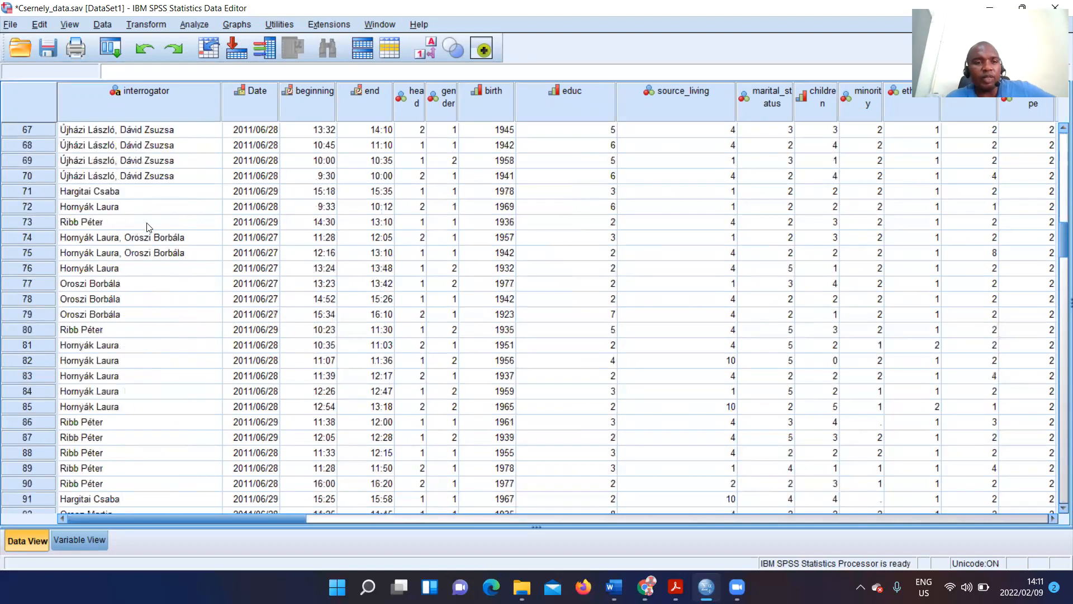
pyautogui.scroll(11, 146, 224)
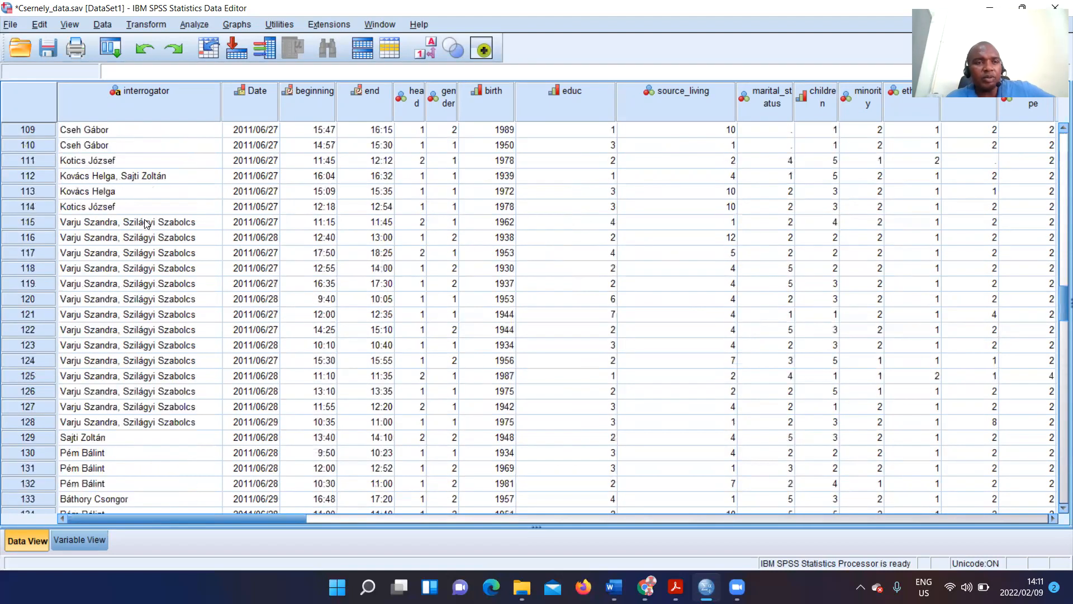
pyautogui.scroll(20, 144, 223)
pyautogui.scroll(-12, 156, 226)
pyautogui.scroll(-20, 156, 227)
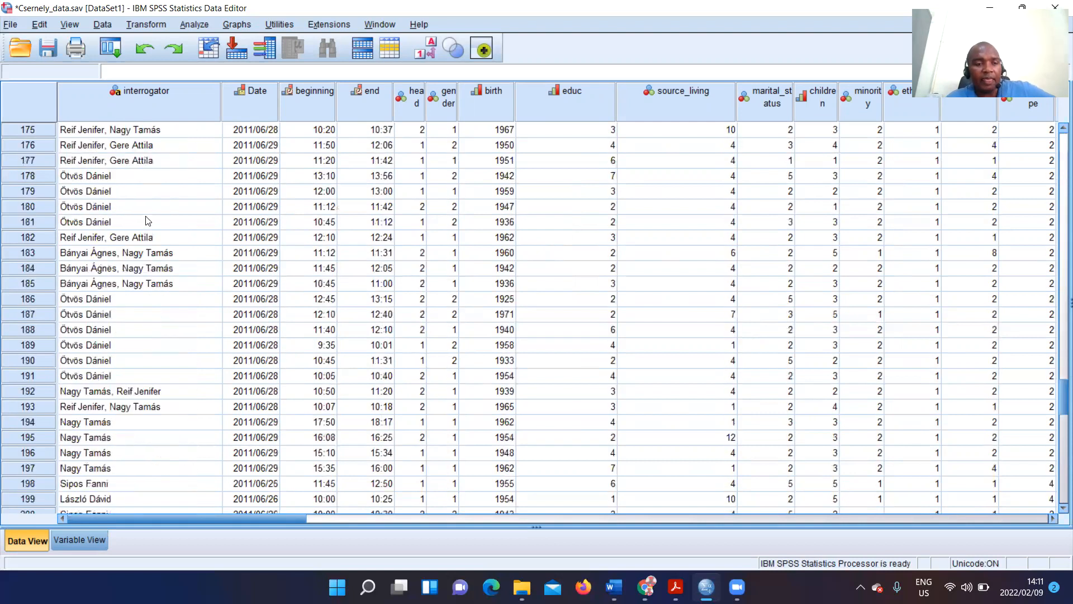
pyautogui.scroll(-10, 147, 221)
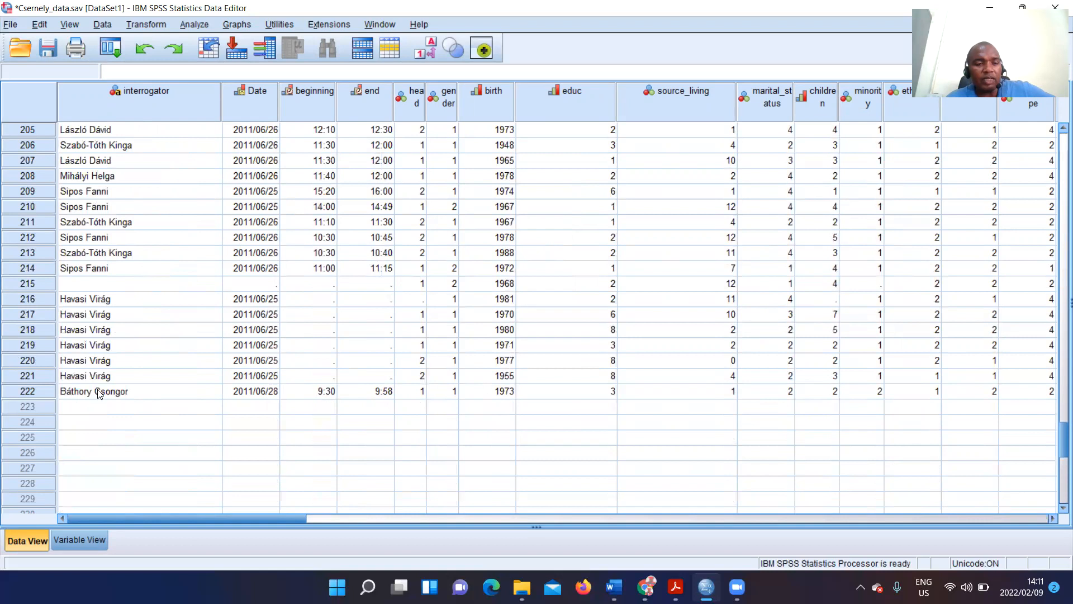
pyautogui.scroll(1, 126, 327)
pyautogui.scroll(-1, 127, 331)
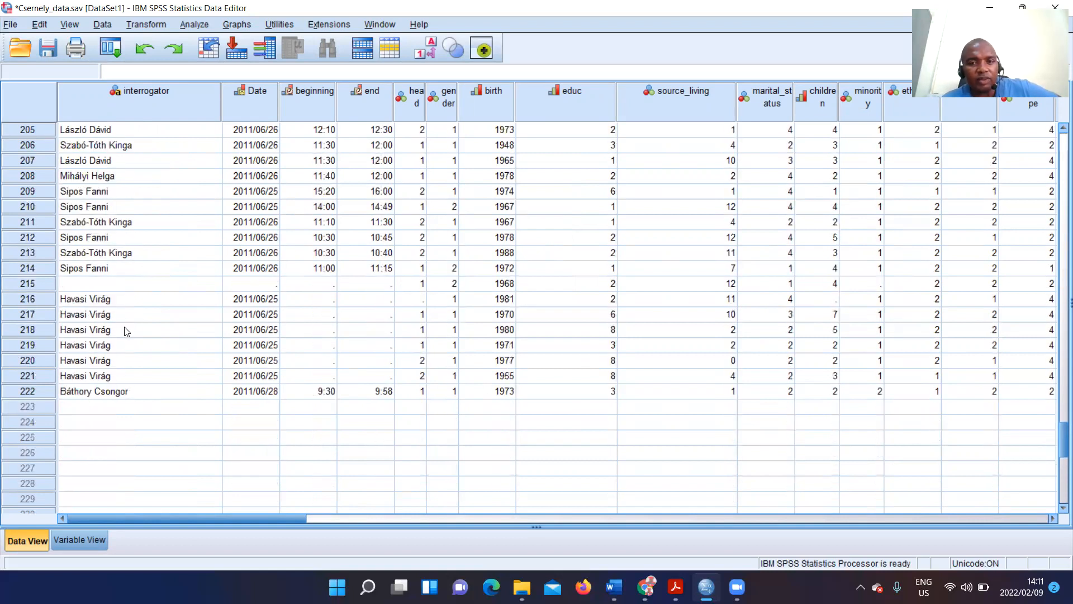
# Select the empty interrogator cell of case 215 and examine the records around it.
pyautogui.scroll(1, 126, 331)
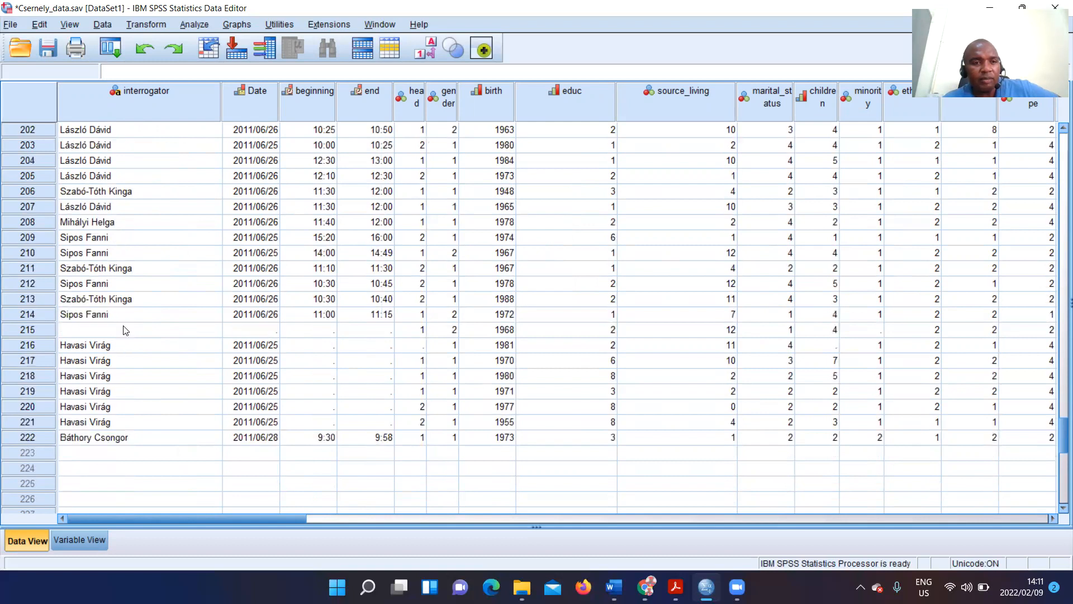
pyautogui.click(124, 330)
pyautogui.scroll(6, 124, 330)
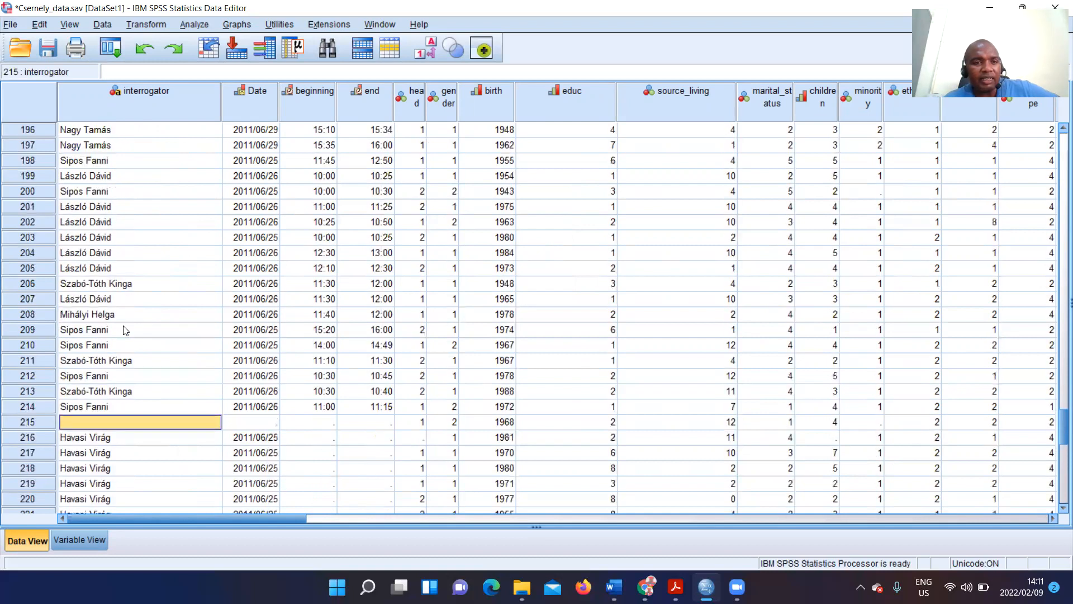
pyautogui.scroll(-8, 124, 330)
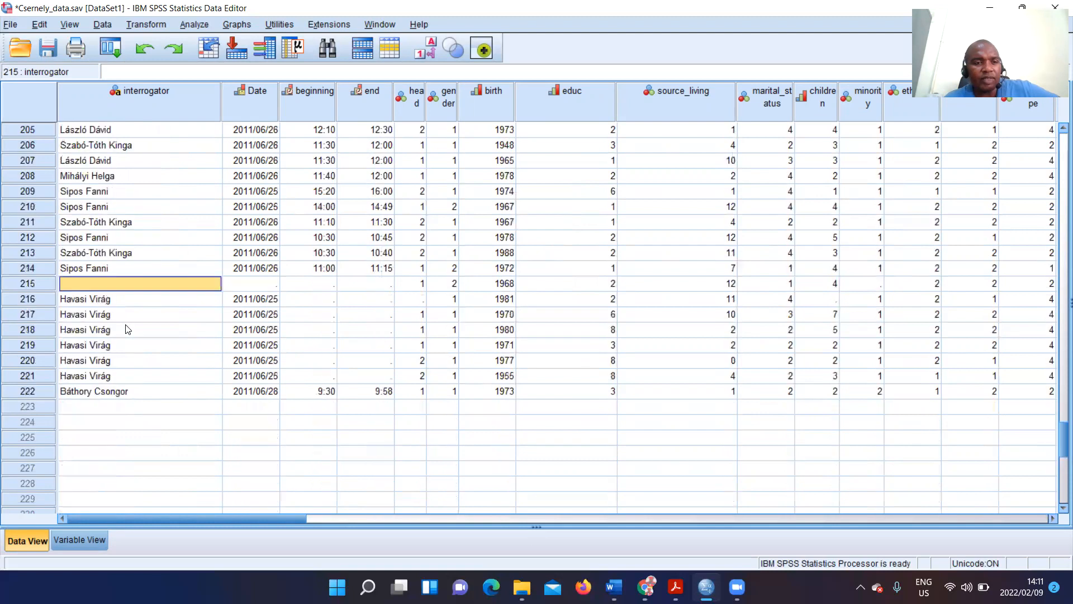
# Scan all records from the end of the dataset to its beginning and back, examining the recorded and missing values.
pyautogui.scroll(19, 134, 245)
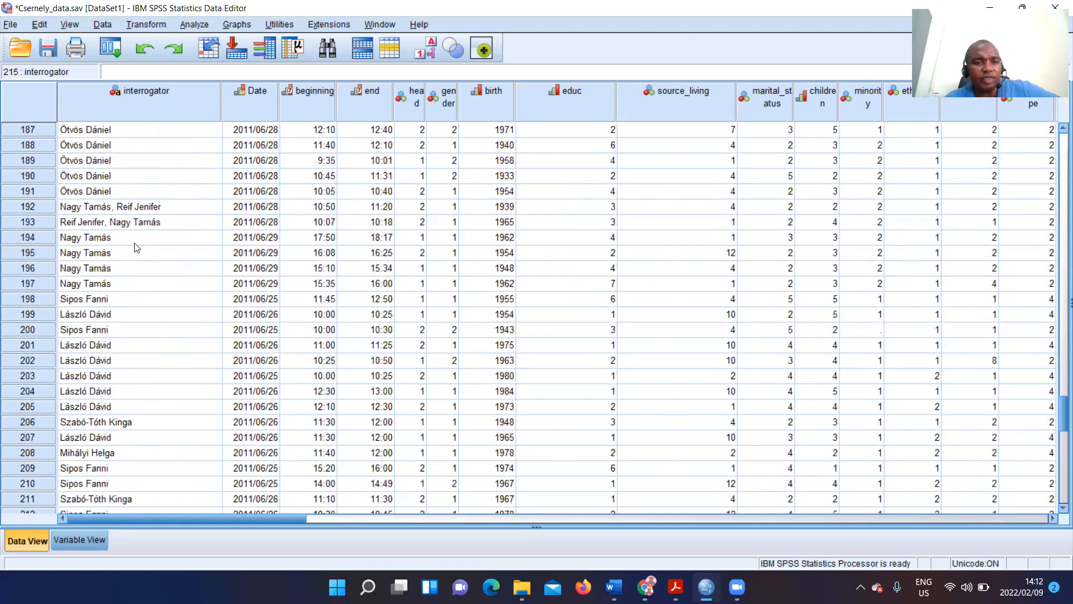
pyautogui.scroll(20, 134, 248)
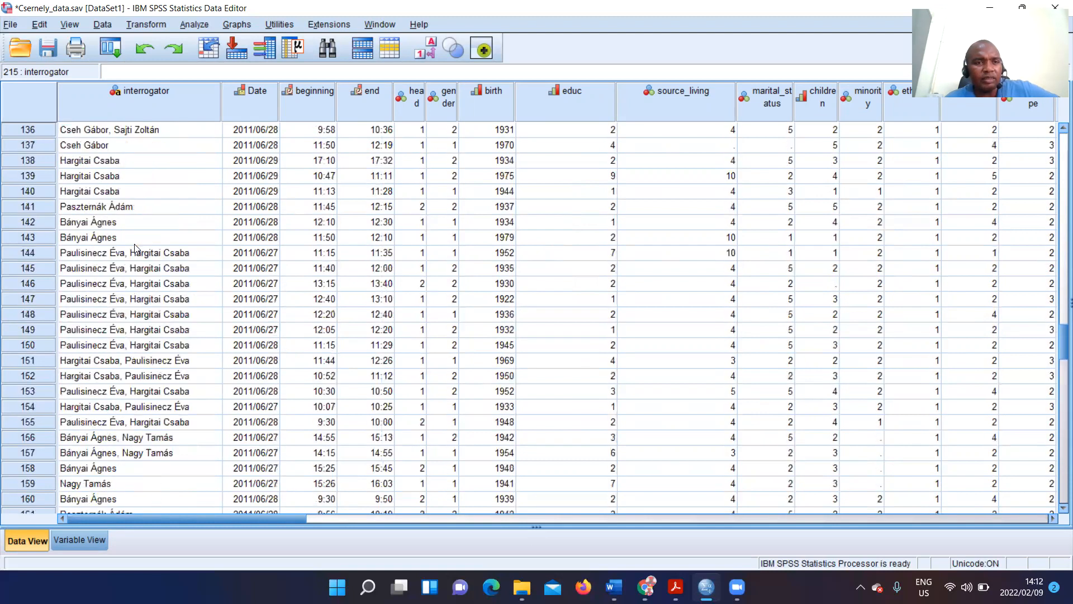
pyautogui.scroll(13, 134, 248)
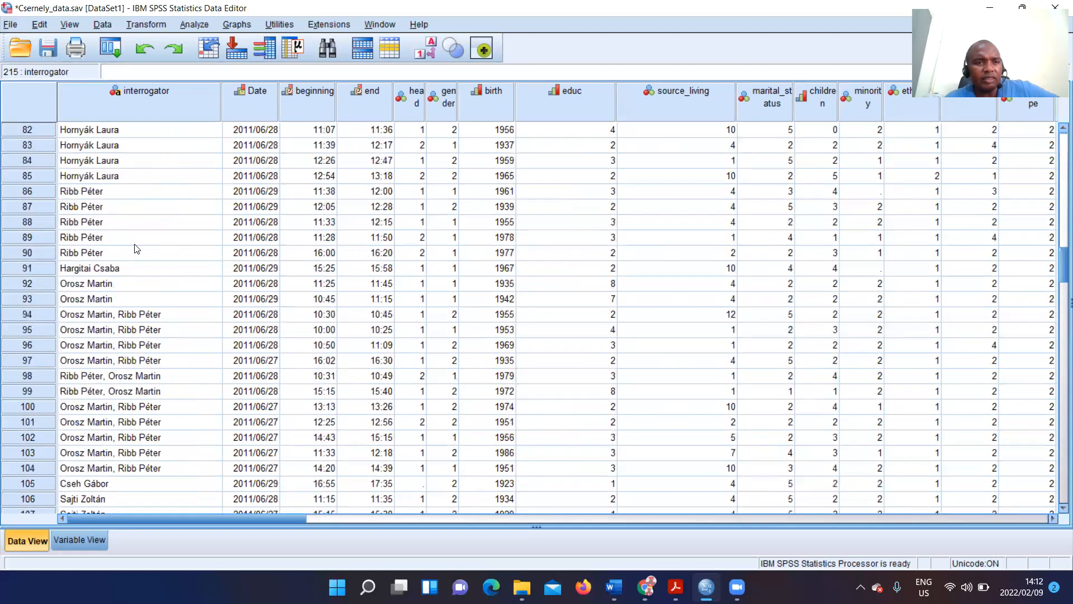
pyautogui.scroll(12, 136, 249)
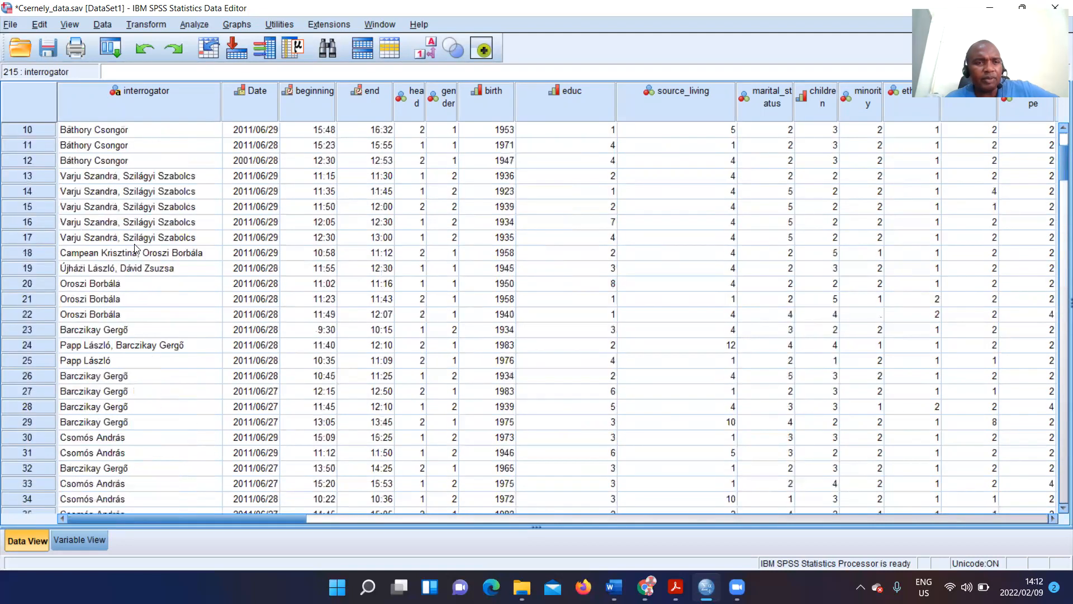
pyautogui.scroll(3, 137, 249)
pyautogui.scroll(-19, 137, 249)
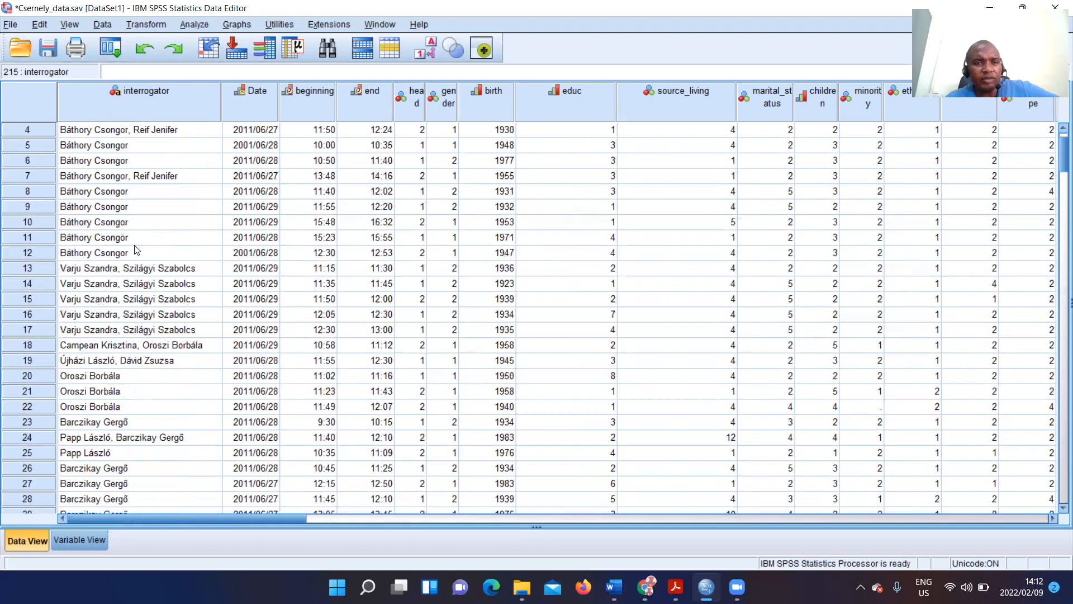
pyautogui.scroll(-20, 135, 249)
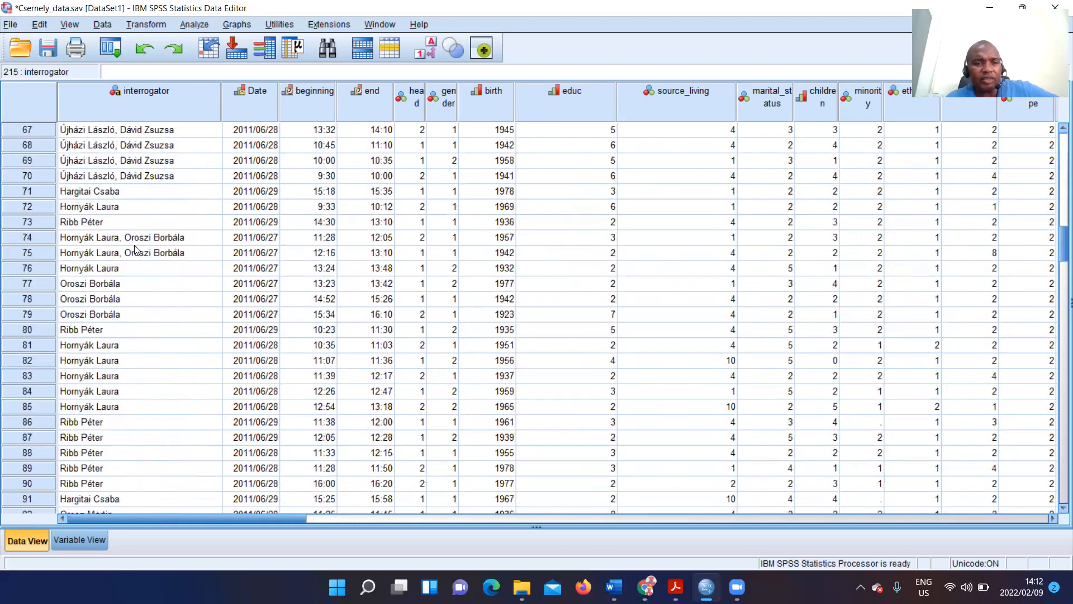
pyautogui.scroll(-20, 135, 254)
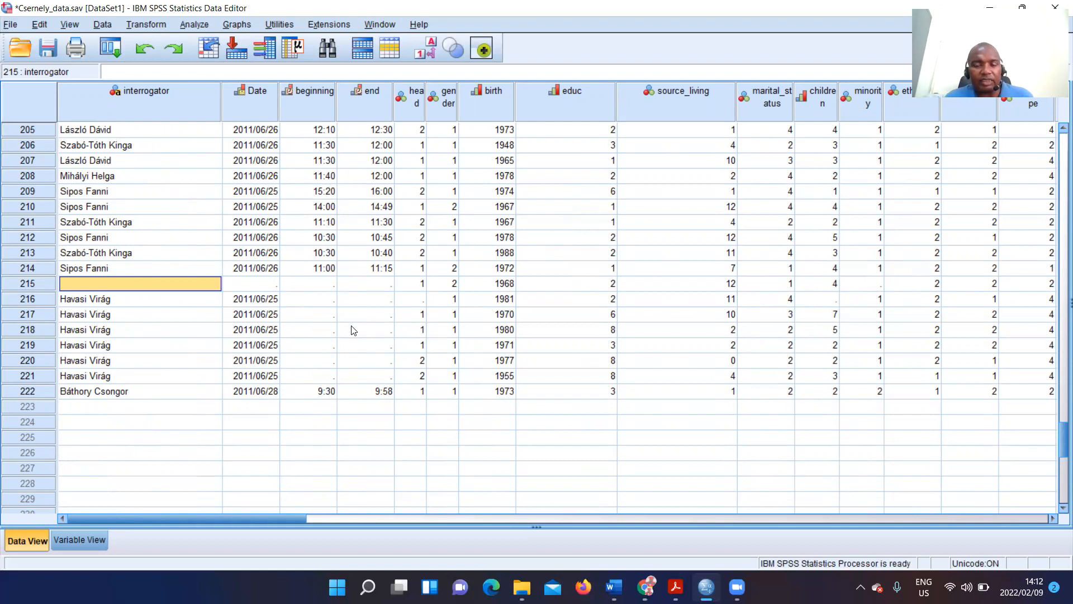
pyautogui.scroll(2, 380, 327)
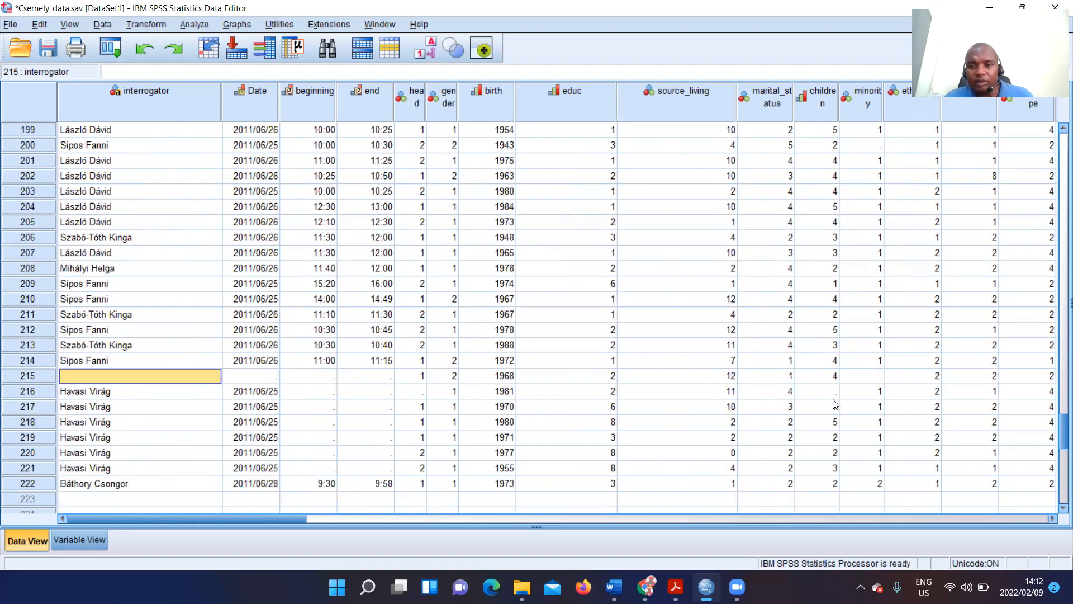
pyautogui.scroll(20, 833, 401)
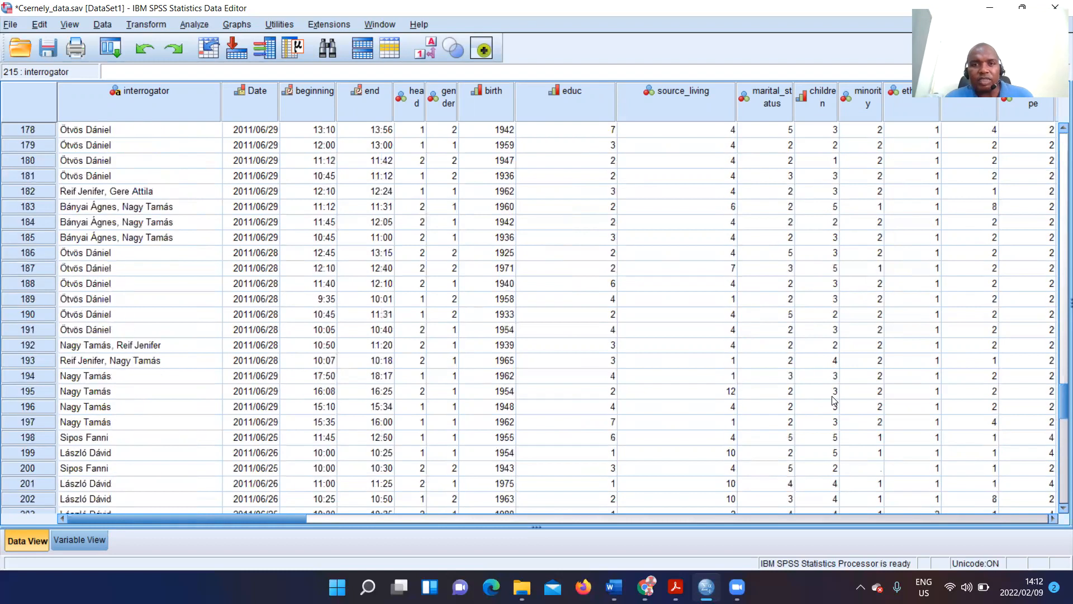
# Go back to the first case in the Data View and look at the columns from Date to the housing variables.
pyautogui.scroll(5, 833, 400)
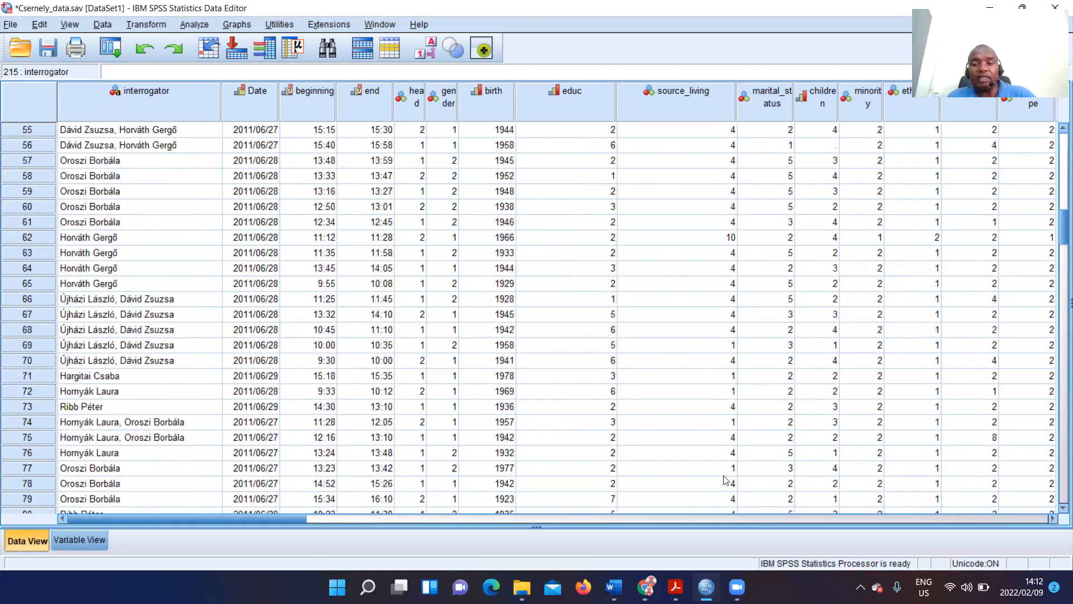
pyautogui.moveTo(283, 517); pyautogui.dragTo(319, 526)
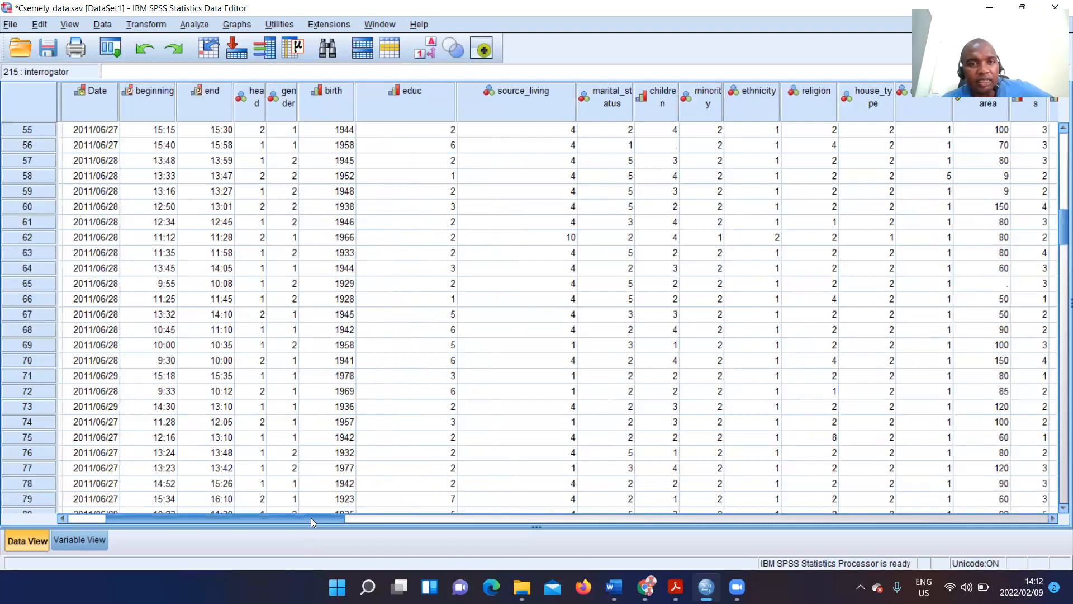
pyautogui.scroll(5, 434, 359)
pyautogui.scroll(13, 435, 359)
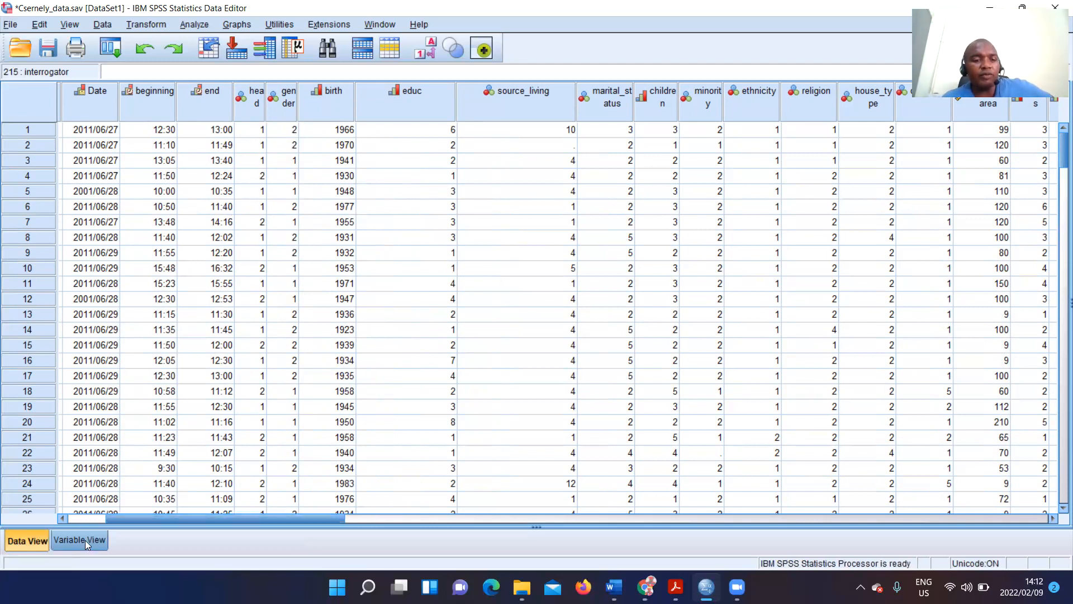
# Show the value labels in the Data View to read the coded answers, then switch back to the numeric codes.
pyautogui.click(68, 25)
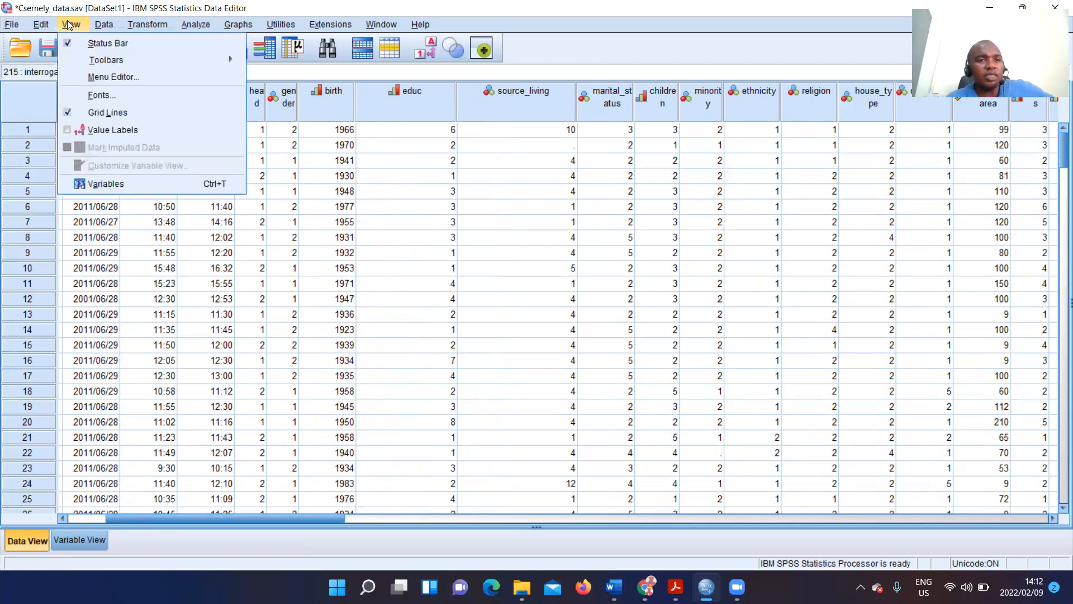
pyautogui.click(66, 130)
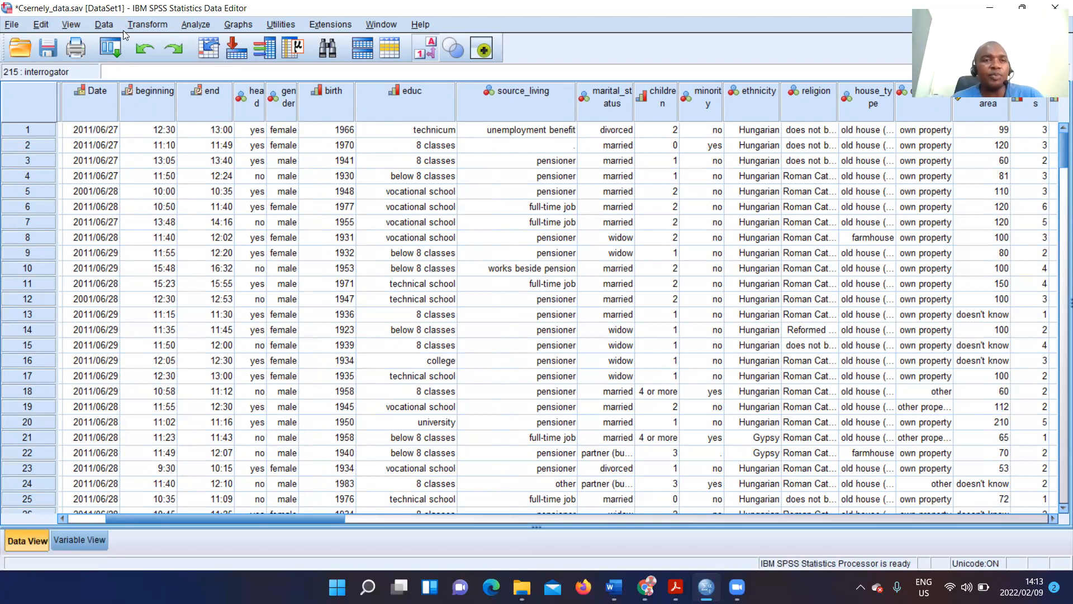
pyautogui.click(70, 25)
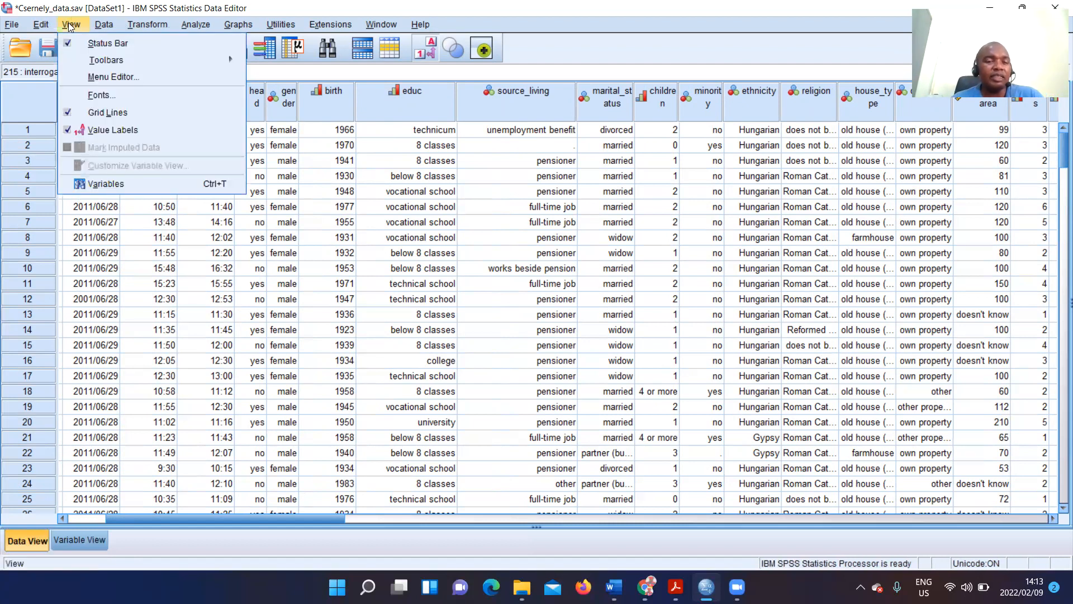
pyautogui.click(66, 132)
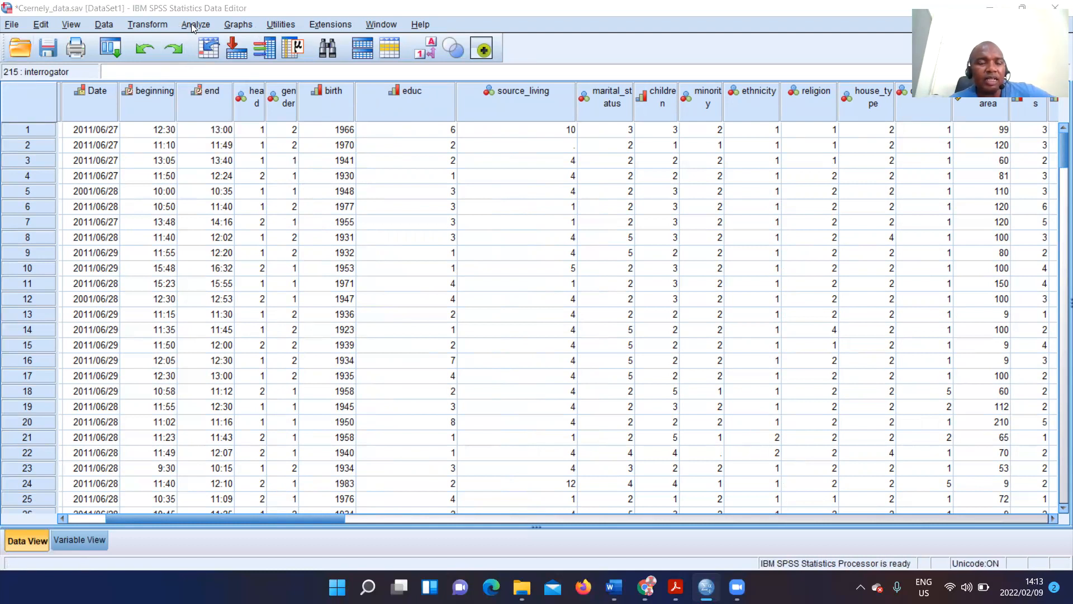
# Compute a new variable named age with the expression 2011-birth, then close the output without saving it.
pyautogui.click(144, 24)
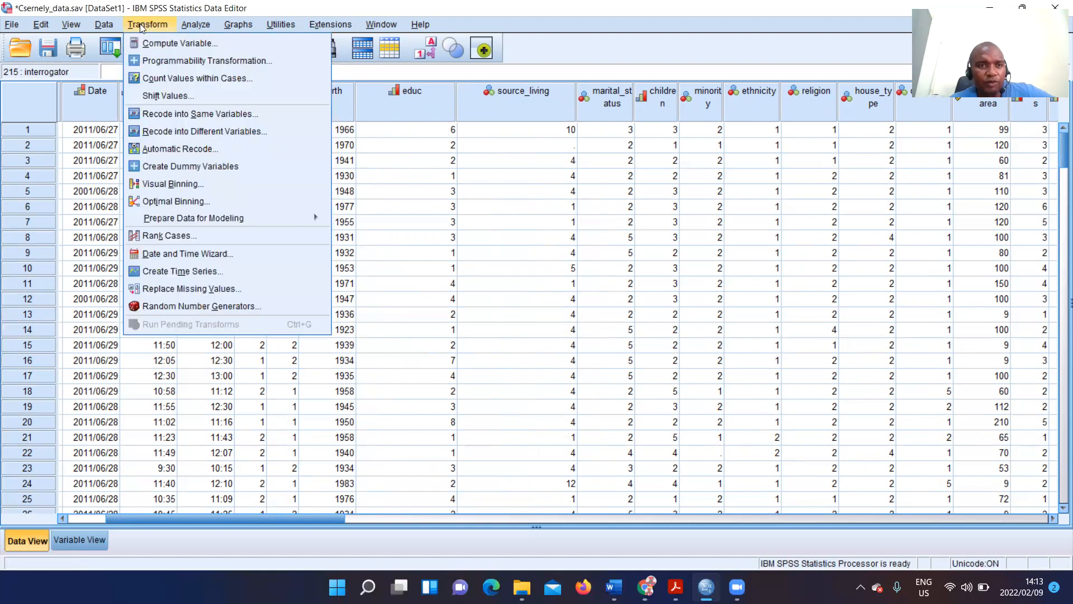
pyautogui.click(176, 43)
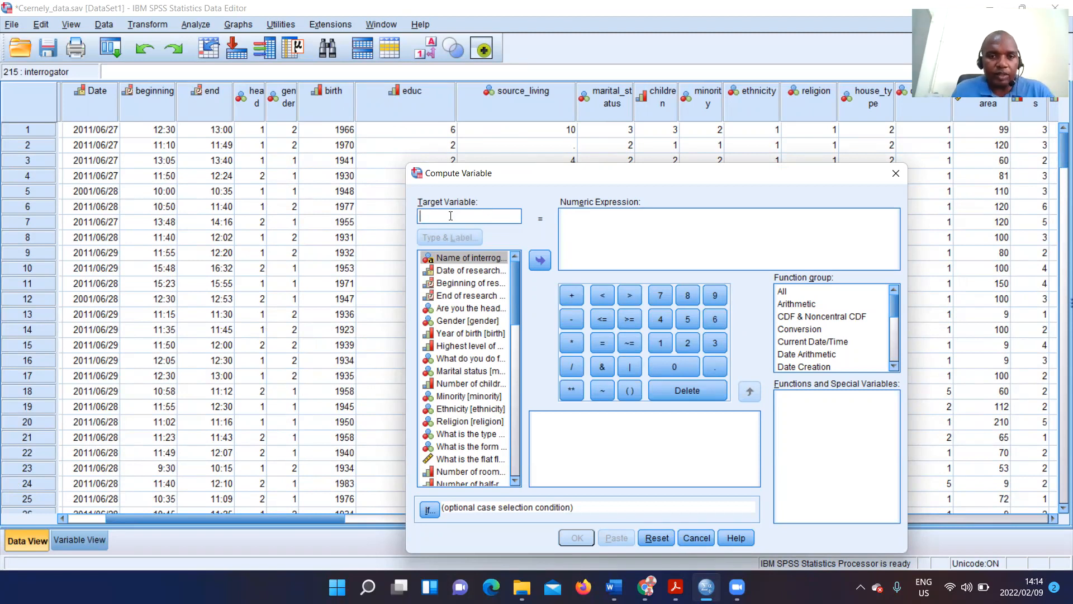
pyautogui.write('age')
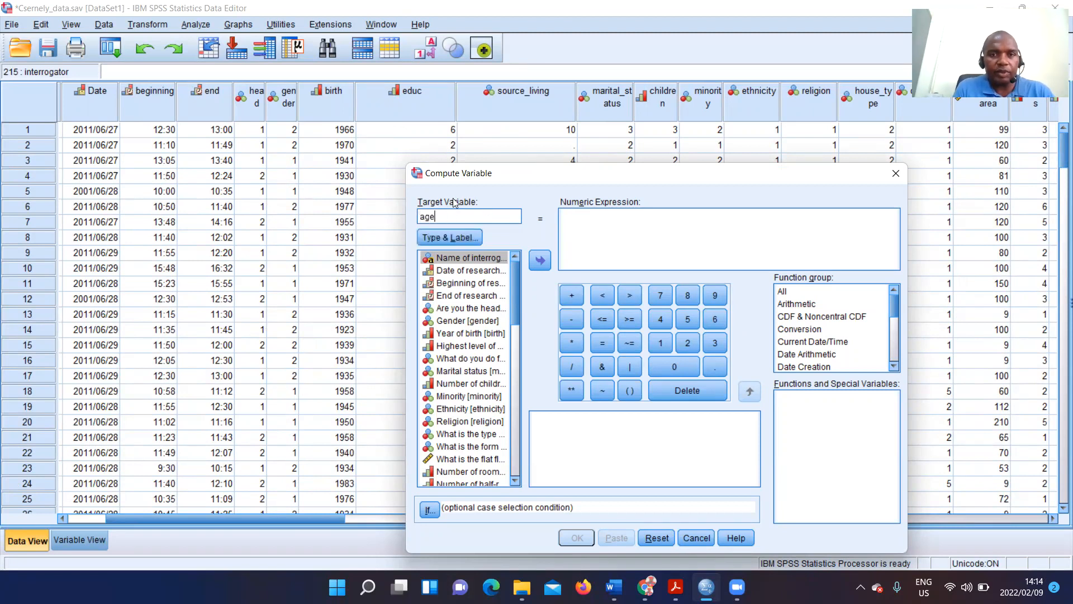
pyautogui.click(598, 228)
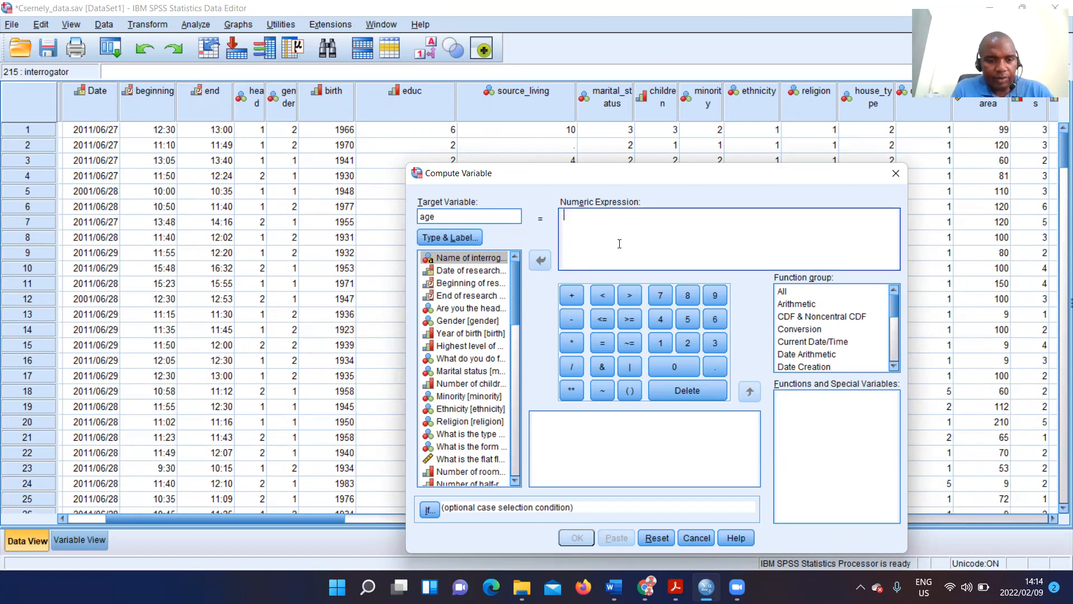
pyautogui.write('2011-birth')
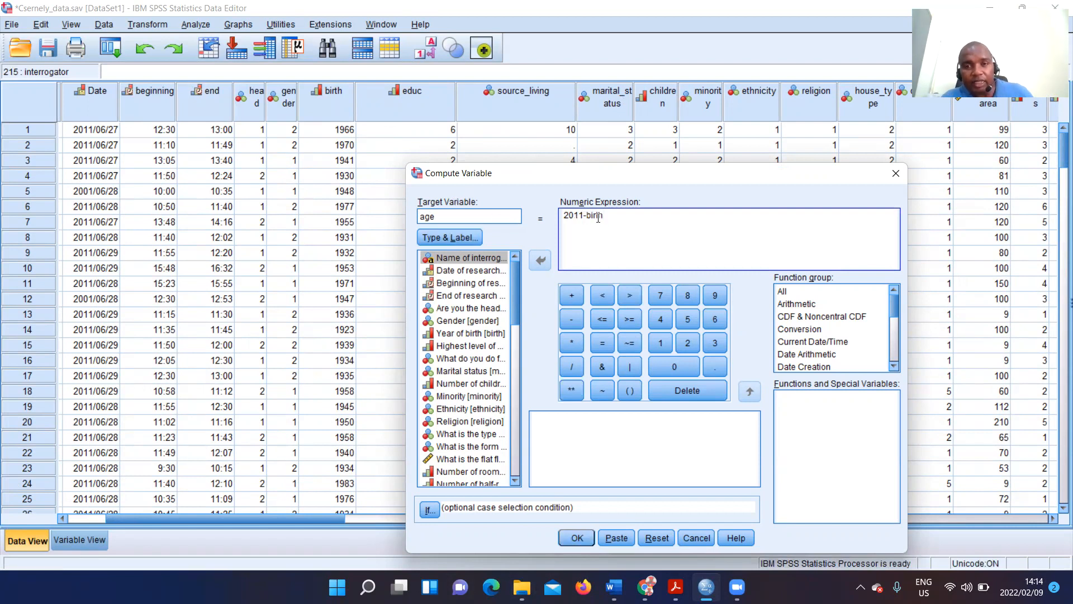
pyautogui.click(576, 538)
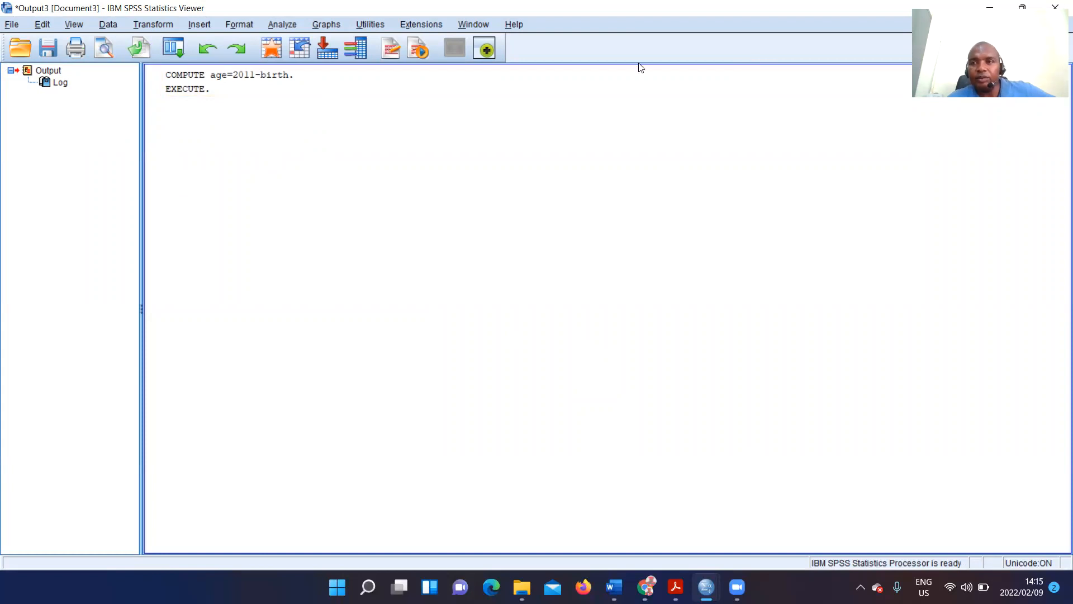
pyautogui.click(1055, 8)
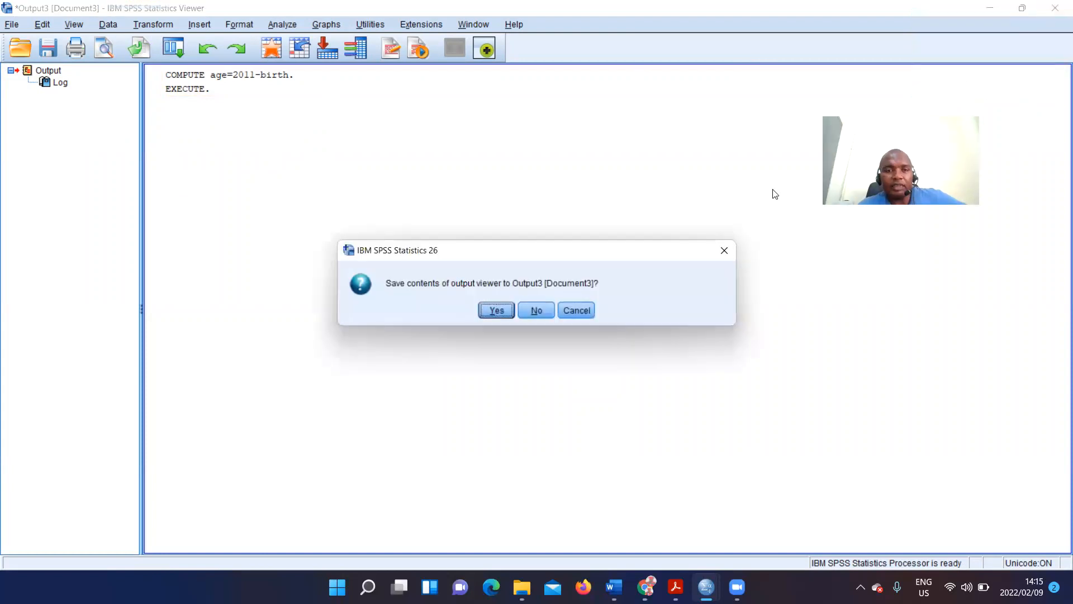
pyautogui.click(532, 310)
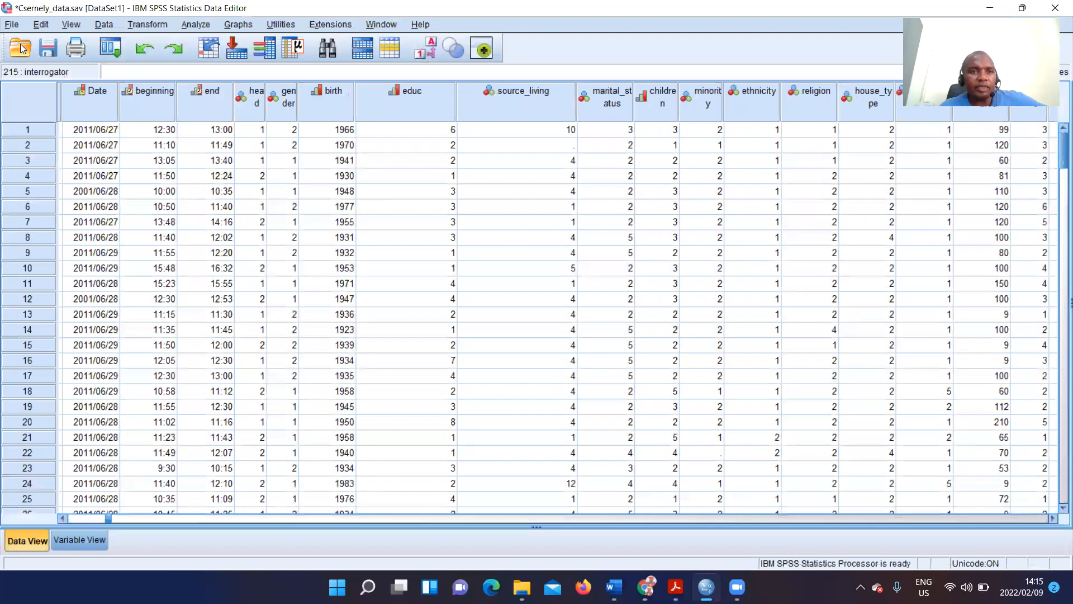
# Reopen Compute Variable for the target age and re-enter birth in the numeric expression 2011-birth.
pyautogui.click(147, 24)
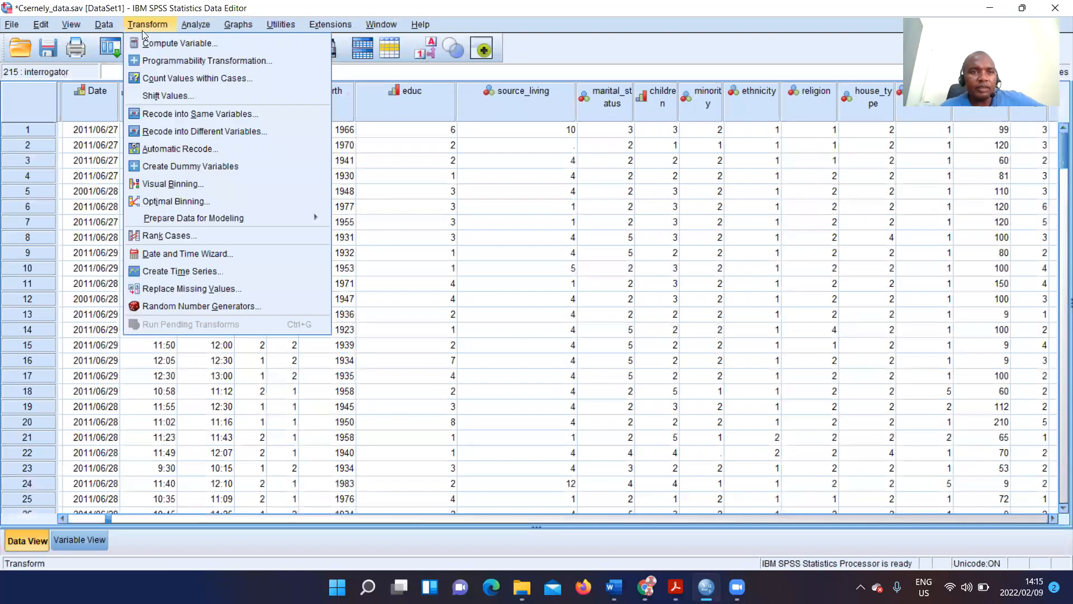
pyautogui.click(176, 44)
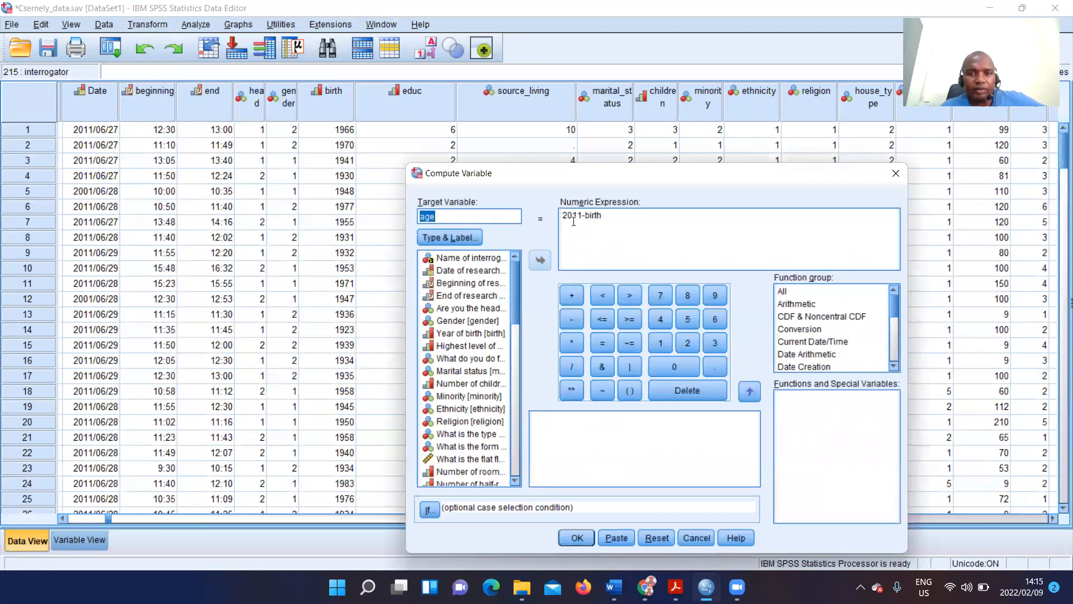
pyautogui.click(451, 219)
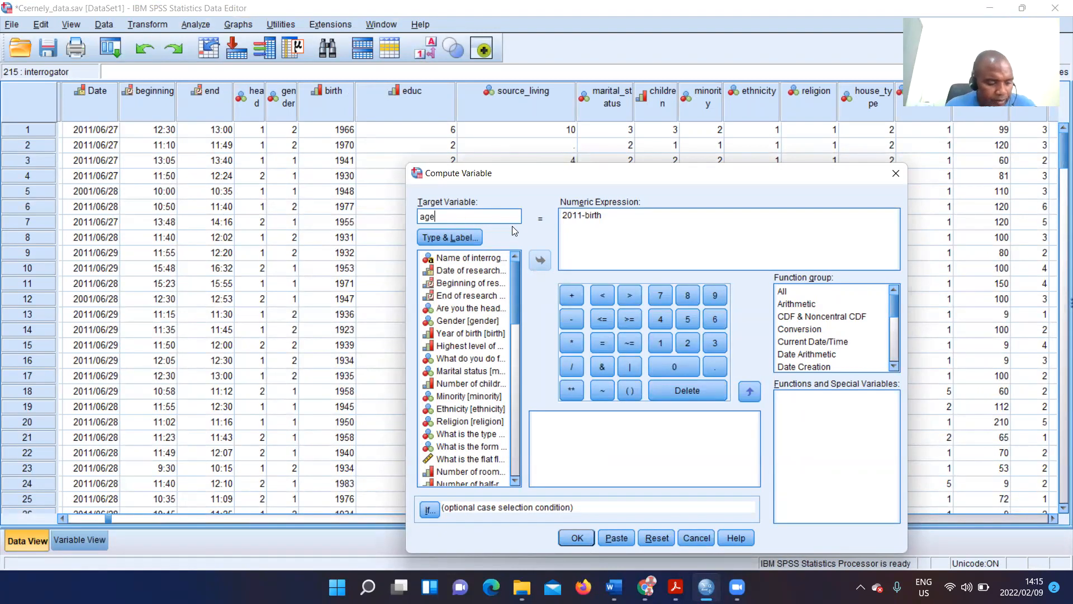
pyautogui.click(612, 226)
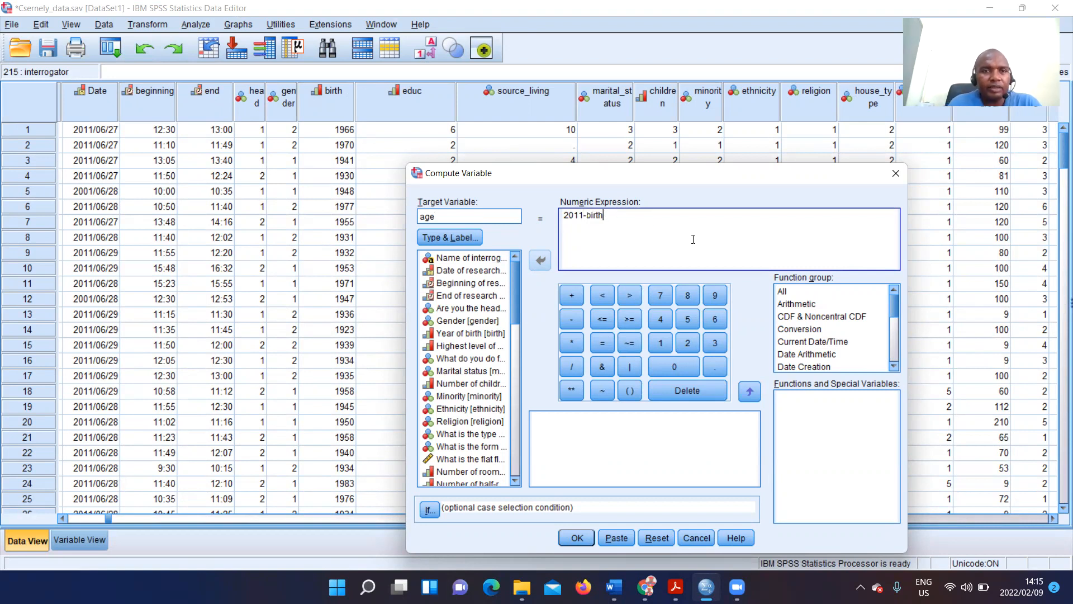
pyautogui.press('BackSpace')
pyautogui.press('BackSpace')
pyautogui.press('BackSpace')
pyautogui.press('BackSpace')
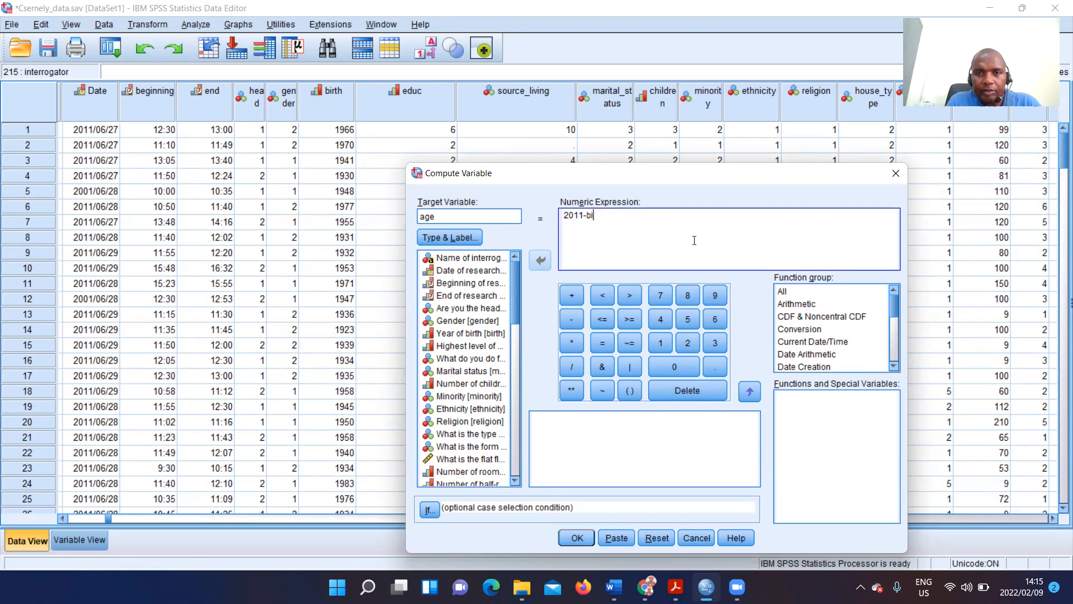
pyautogui.write('irth')
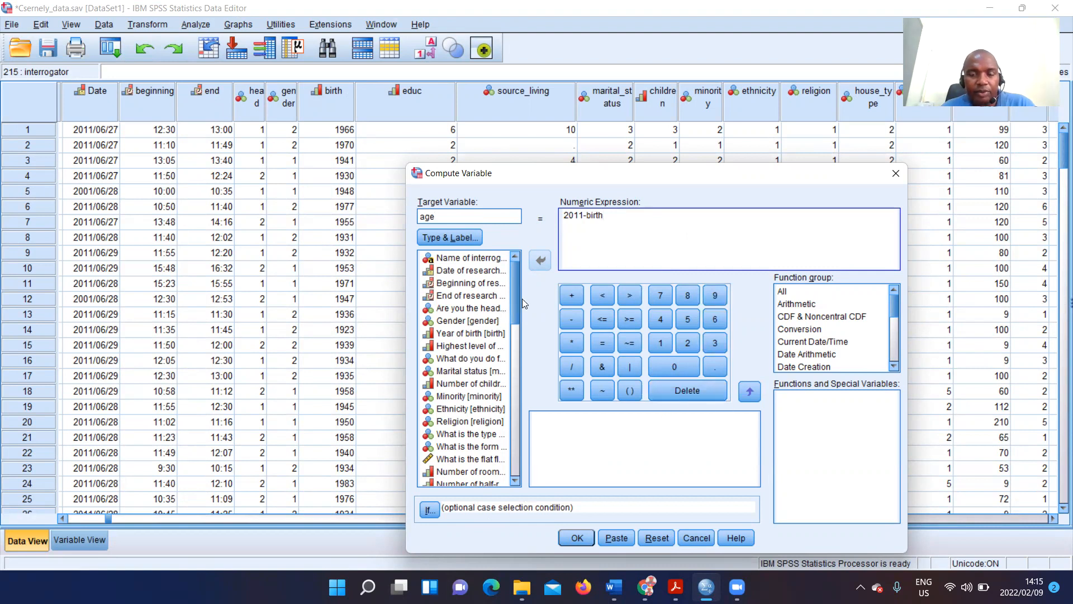
# Insert Year of birth from the variable list into the numeric expression and delete the duplicate so it reads 2011-birth.
pyautogui.moveTo(518, 292); pyautogui.dragTo(519, 286)
pyautogui.click(468, 335)
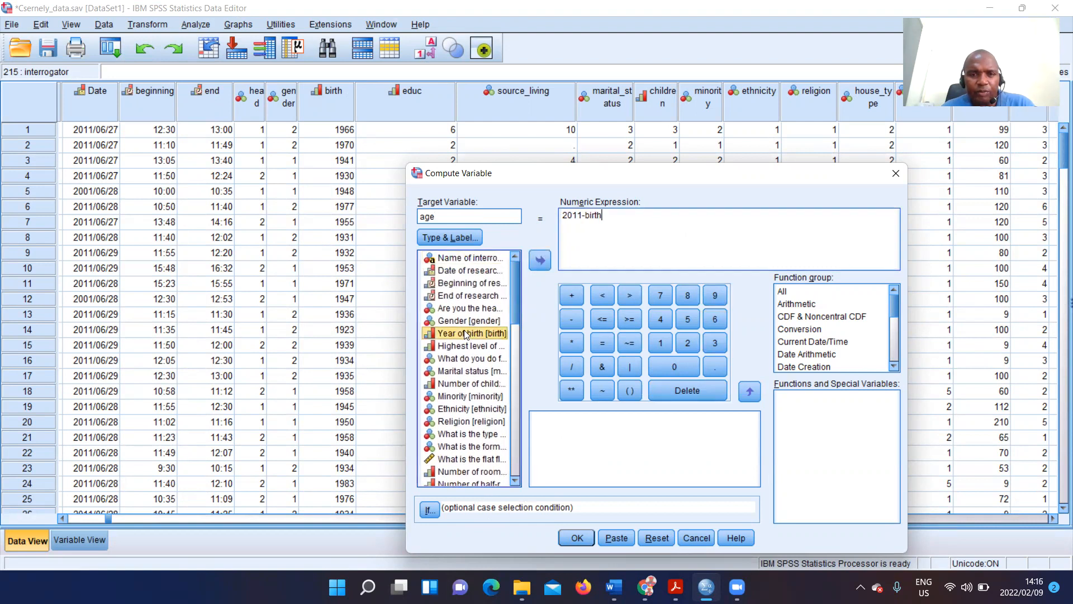
pyautogui.click(540, 260)
pyautogui.click(606, 216)
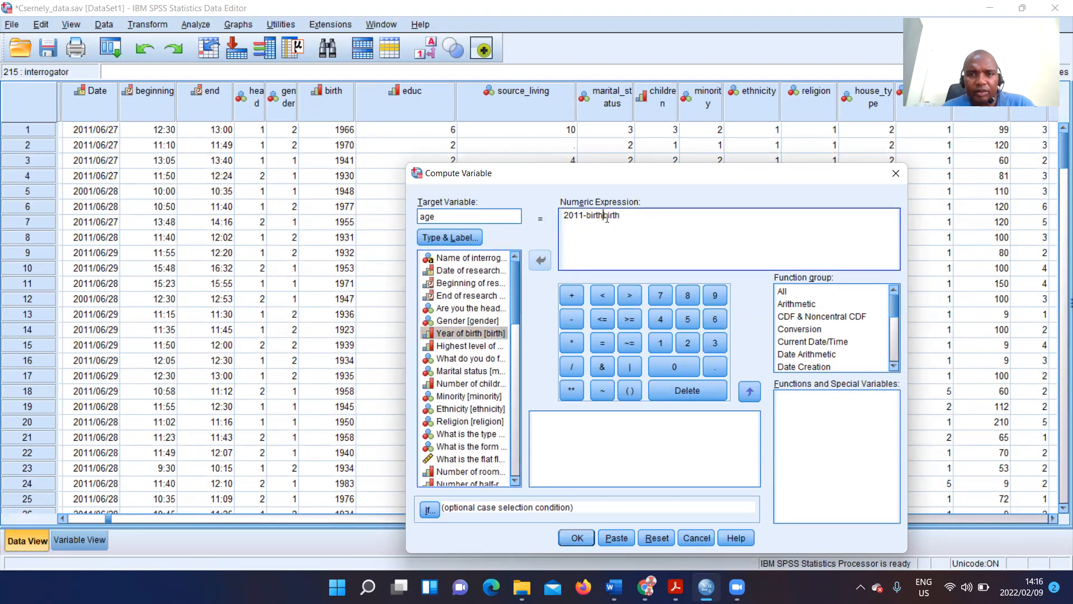
pyautogui.press('BackSpace')
pyautogui.press('BackSpace')
pyautogui.press('BackSpace')
pyautogui.press('BackSpace')
pyautogui.press('BackSpace')
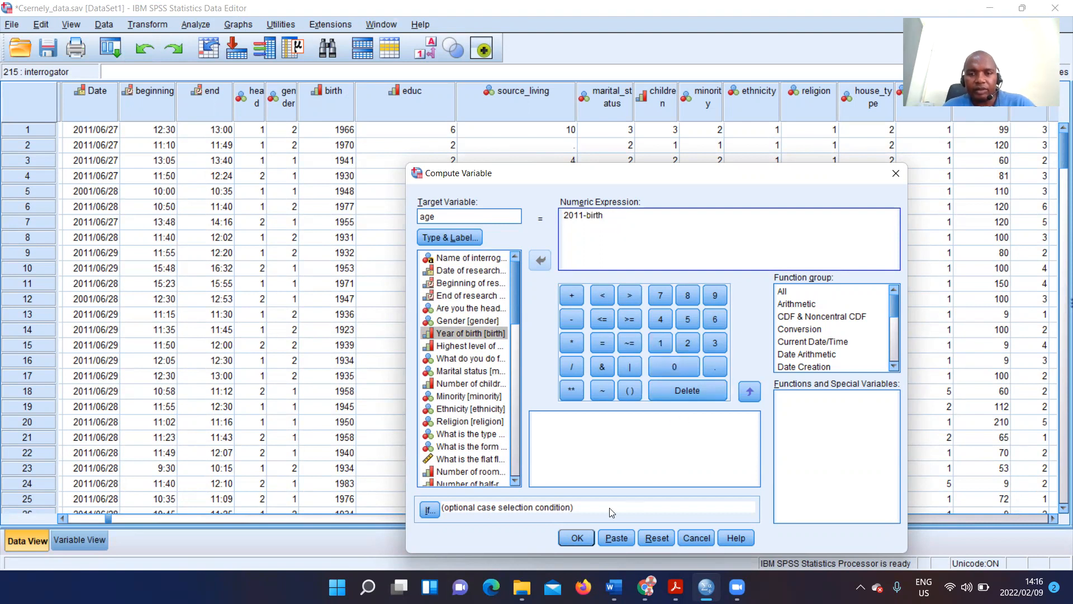
# Run the age computation, overwriting the existing variable, and close the output without saving it.
pyautogui.click(575, 538)
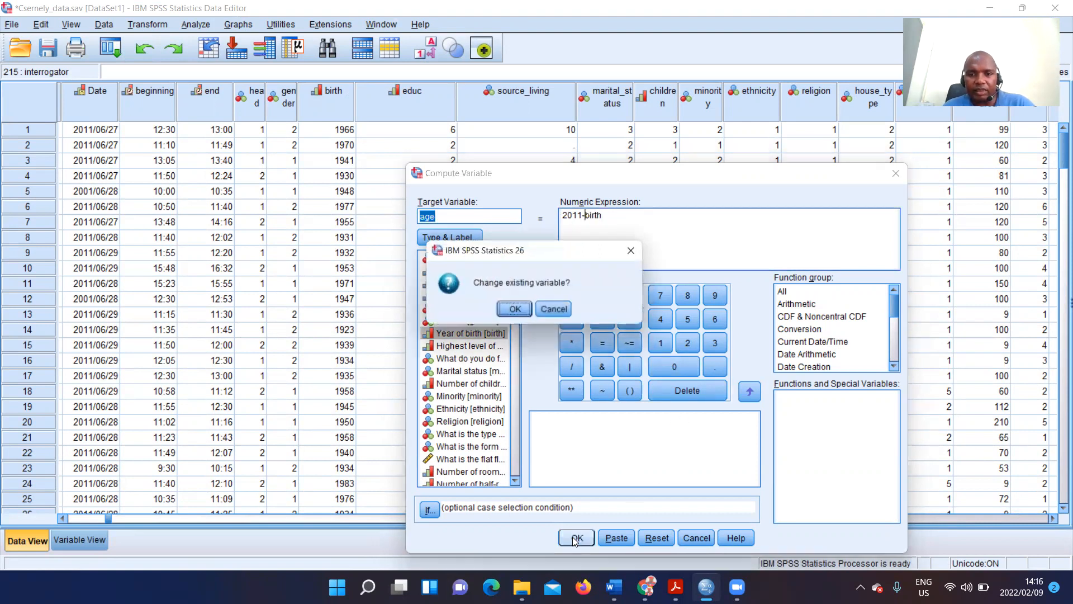
pyautogui.click(515, 311)
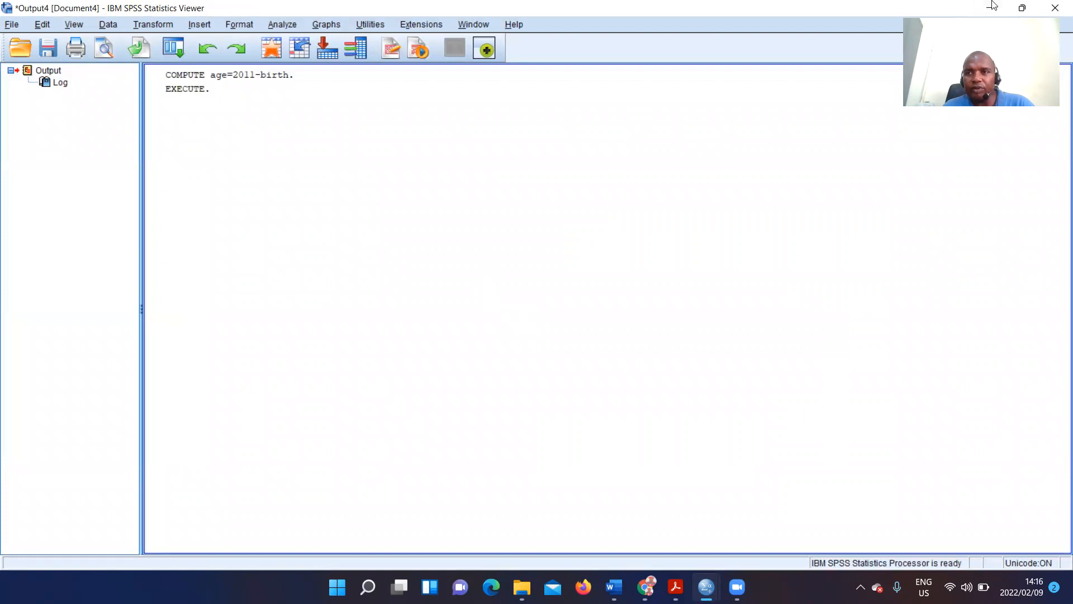
pyautogui.click(1056, 10)
pyautogui.click(531, 309)
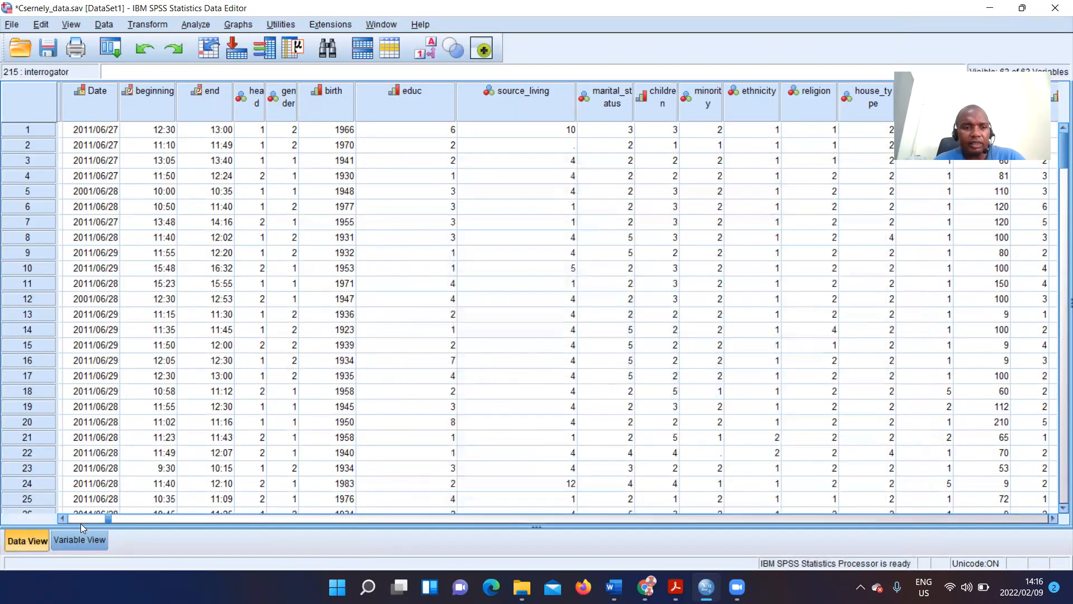
# Find the age column at the end of the dataset and examine its computed values for the cases.
pyautogui.moveTo(110, 515); pyautogui.dragTo(619, 516)
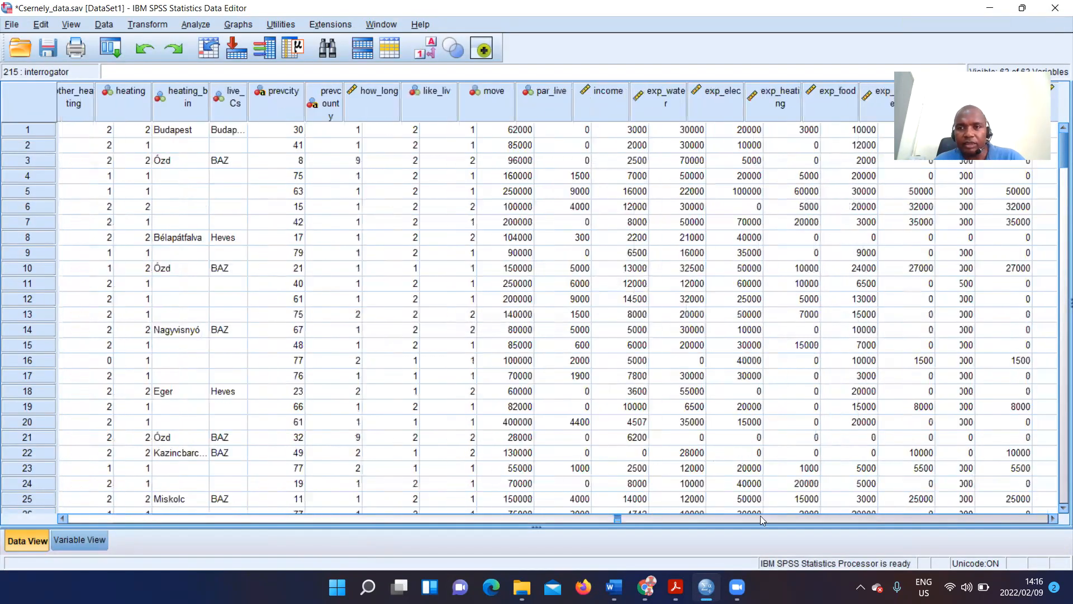
pyautogui.moveTo(864, 525); pyautogui.dragTo(977, 532)
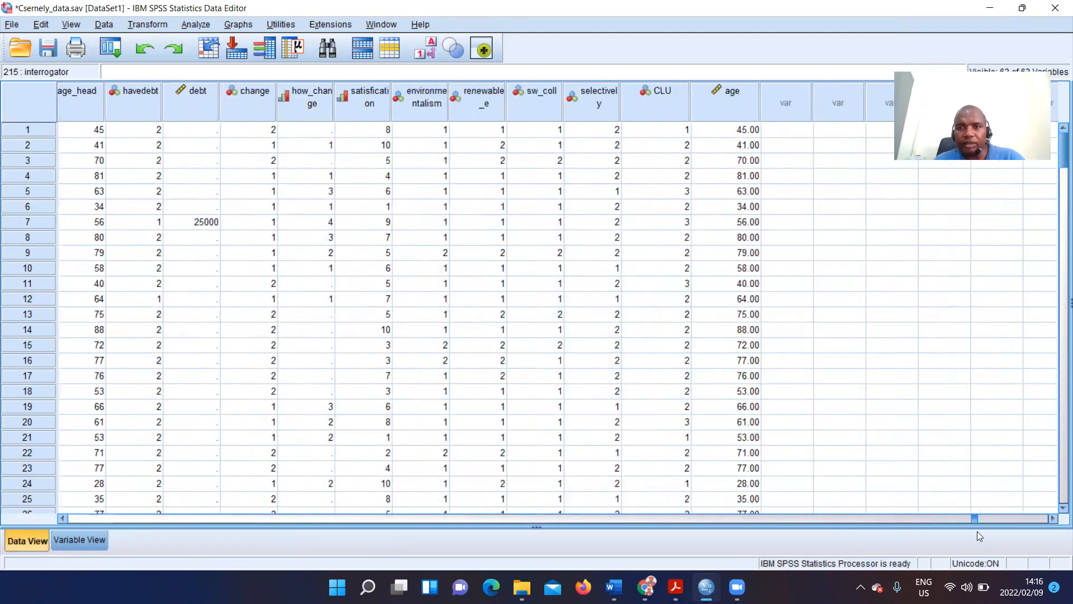
pyautogui.click(730, 103)
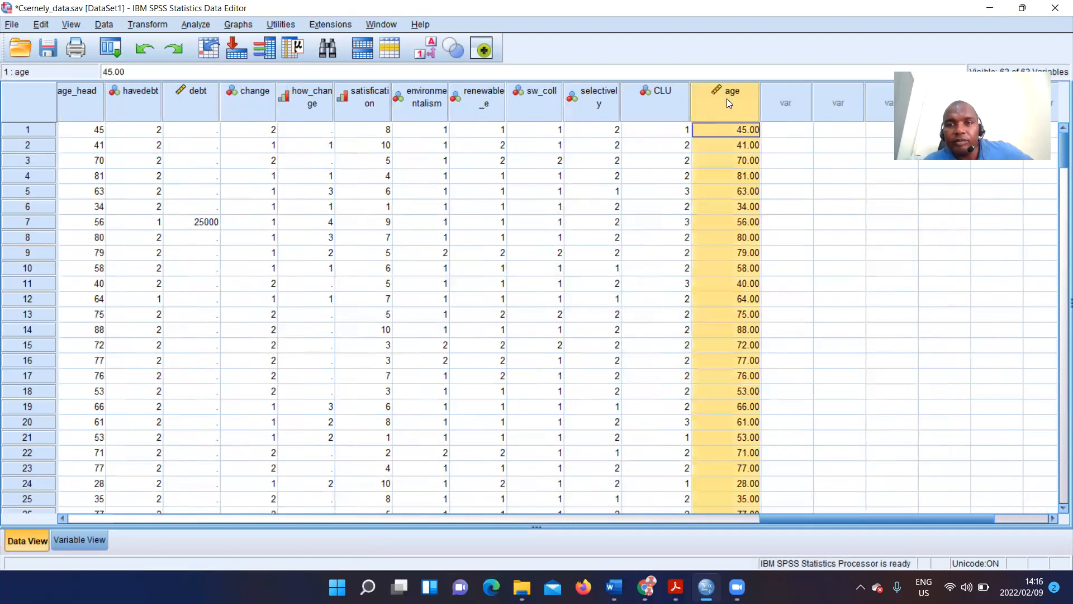
pyautogui.click(839, 193)
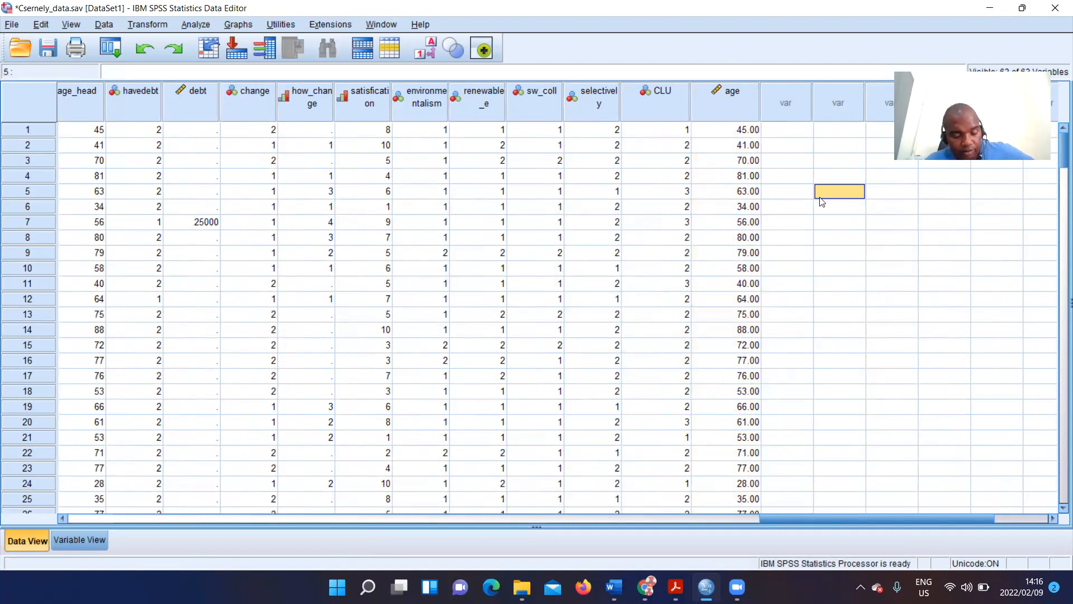
pyautogui.click(734, 104)
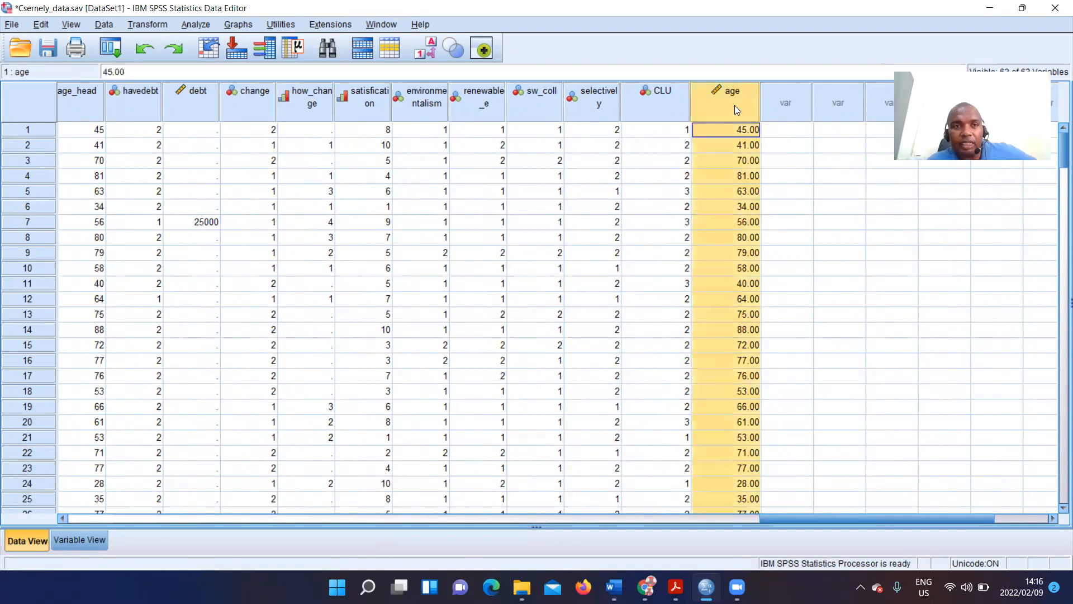
pyautogui.scroll(-2, 731, 228)
pyautogui.scroll(2, 730, 228)
pyautogui.scroll(-3, 730, 229)
pyautogui.scroll(3, 728, 227)
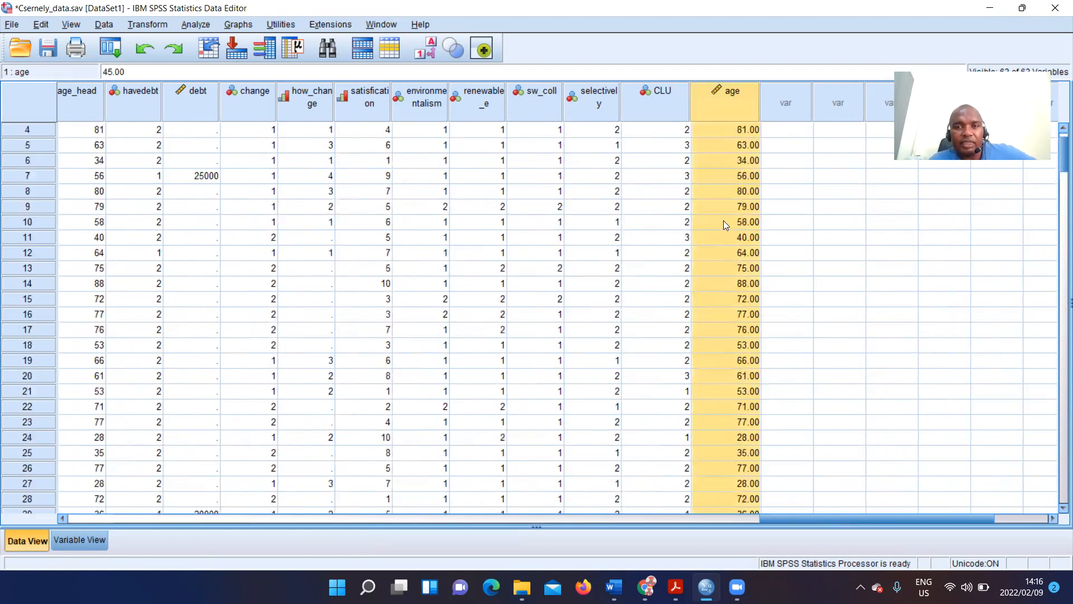
pyautogui.click(967, 302)
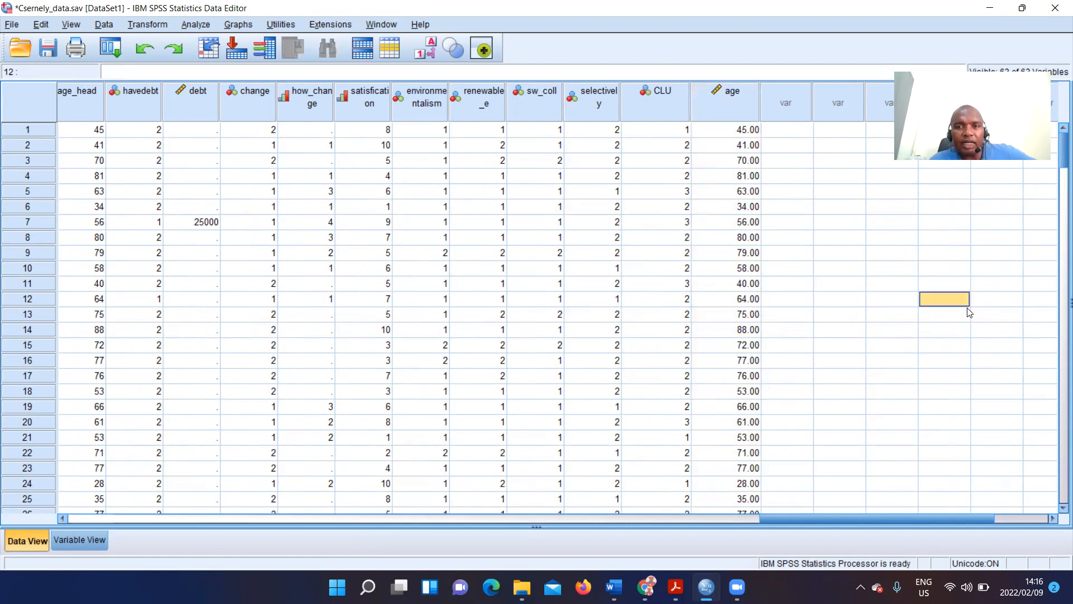
# Find the age variable in Variable View and give it the label "age of respondents".
pyautogui.click(77, 540)
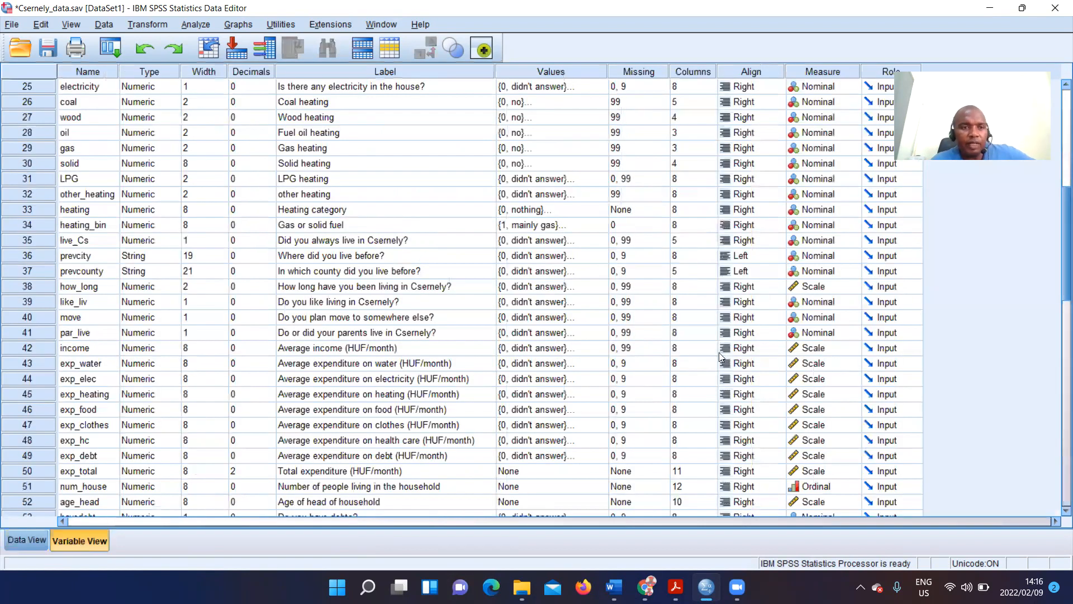
pyautogui.scroll(-10, 618, 338)
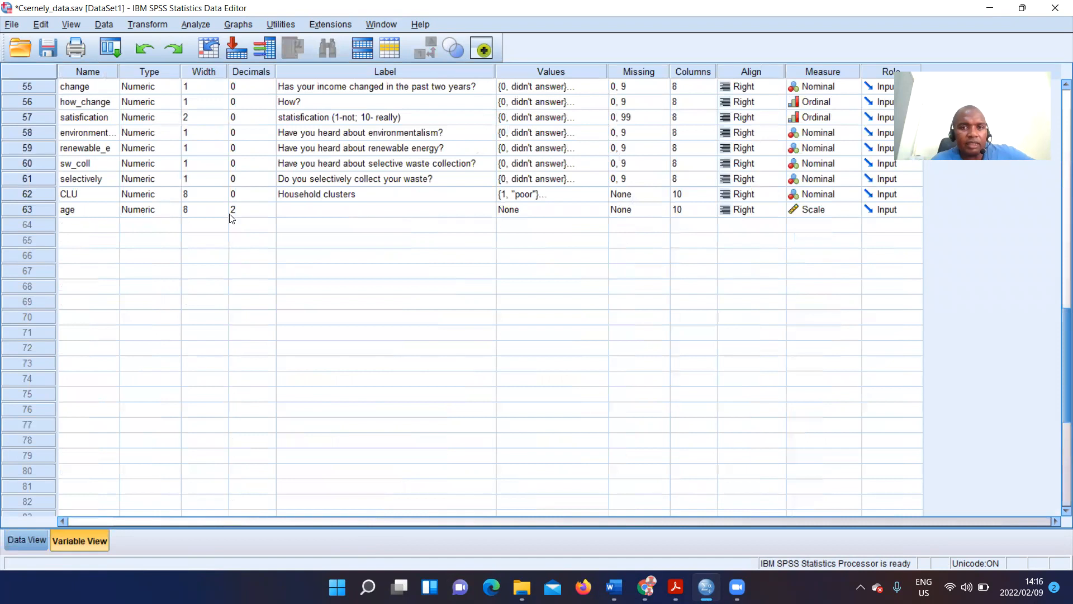
pyautogui.click(71, 214)
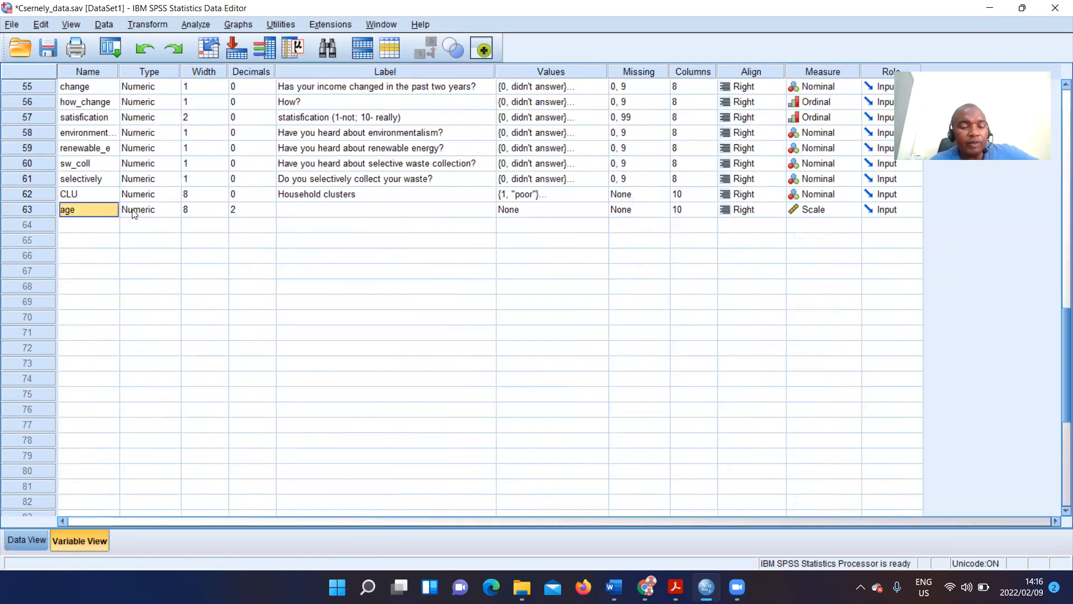
pyautogui.click(149, 210)
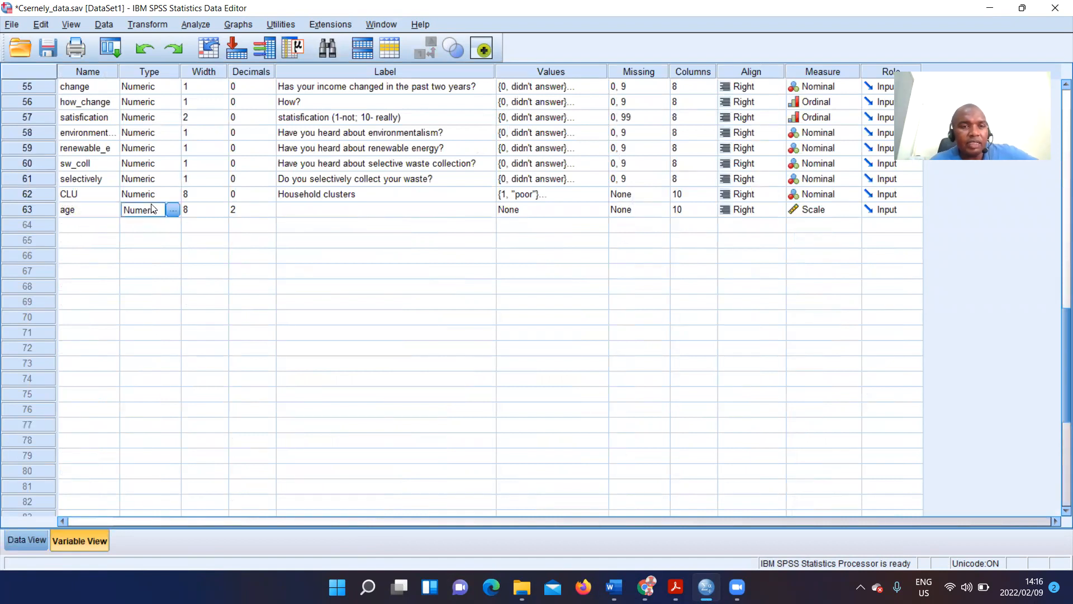
pyautogui.click(237, 213)
pyautogui.click(187, 209)
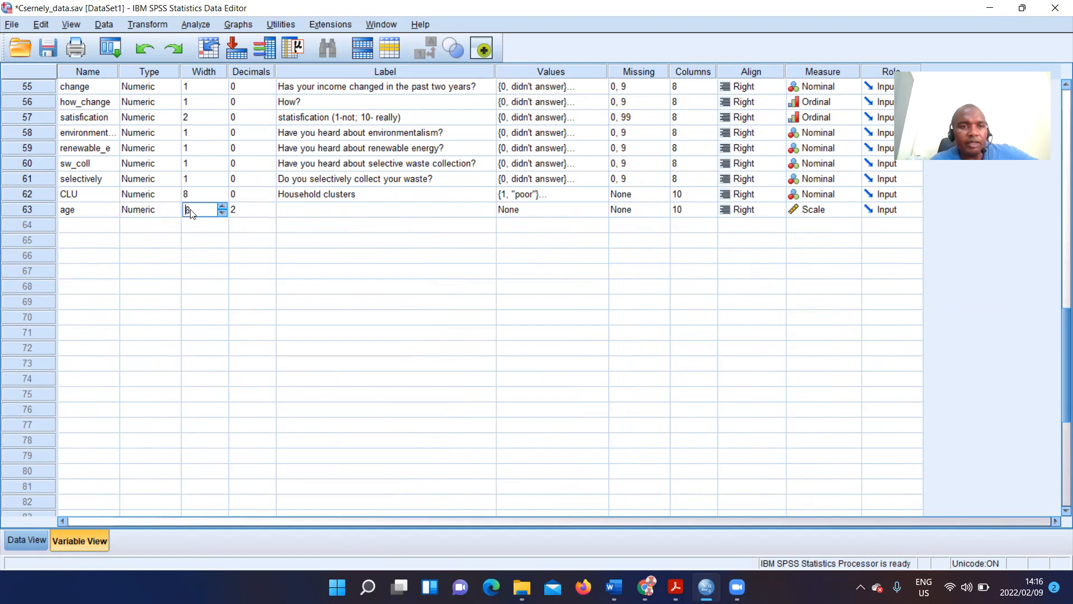
pyautogui.click(246, 213)
pyautogui.click(352, 211)
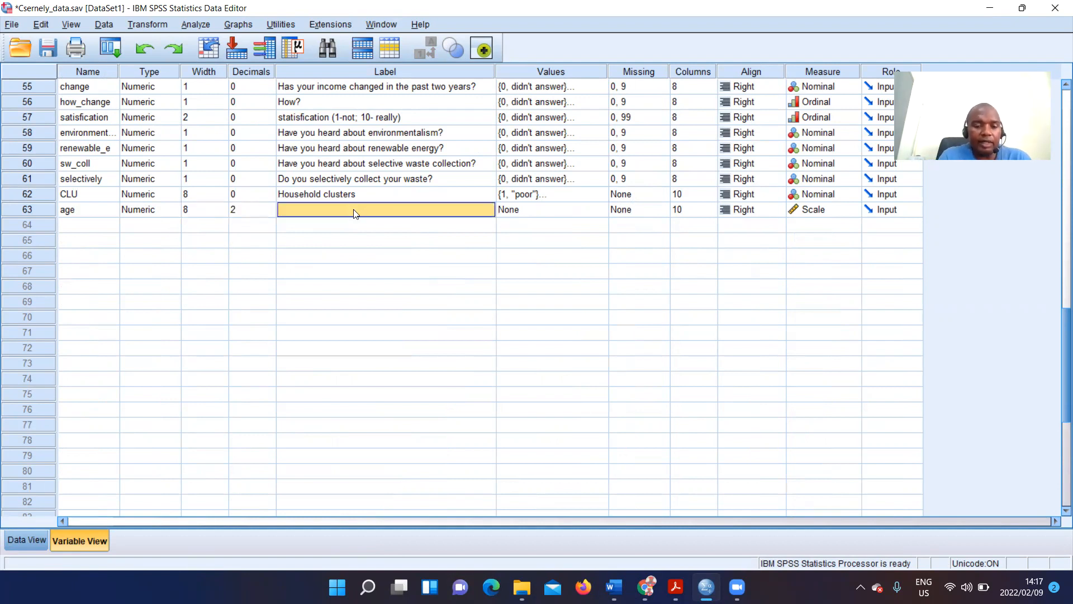
pyautogui.write('age of respondents')
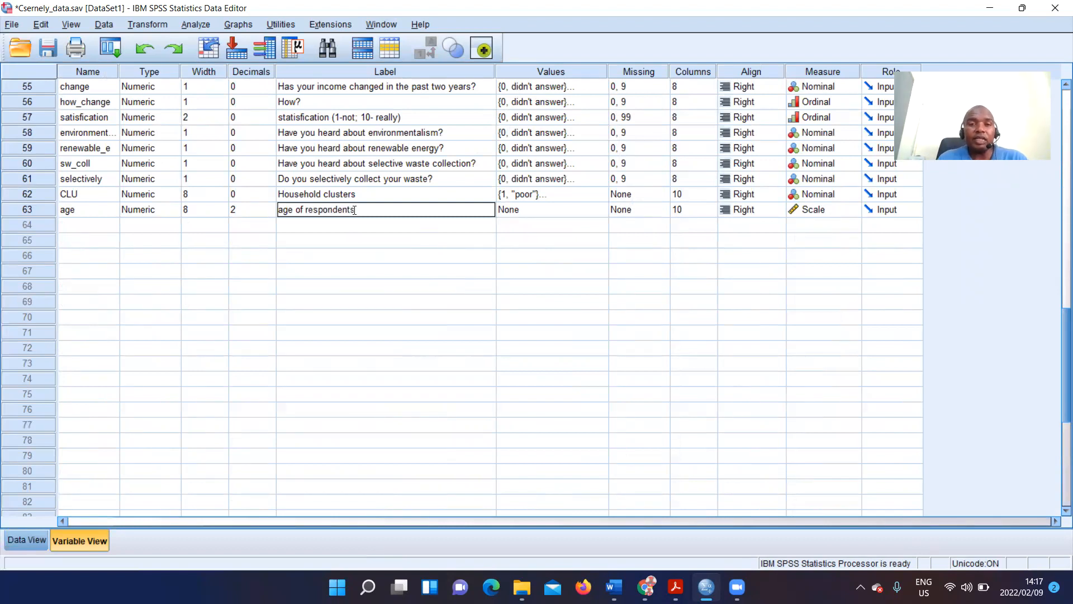
# View the value labels defined for the Household clusters variable and close them without changes.
pyautogui.click(597, 196)
pyautogui.click(603, 195)
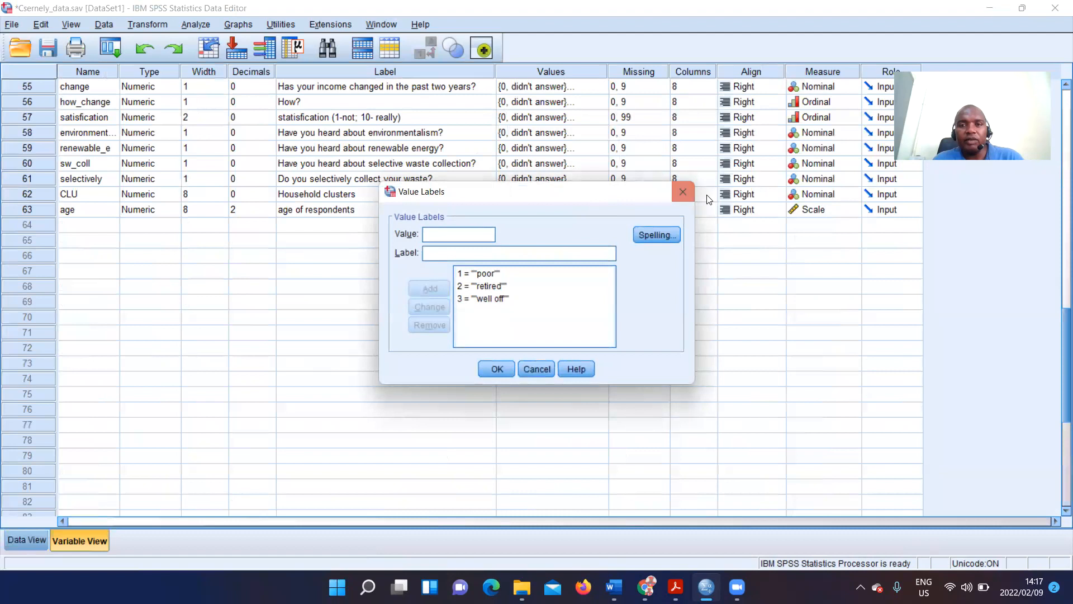
pyautogui.click(682, 191)
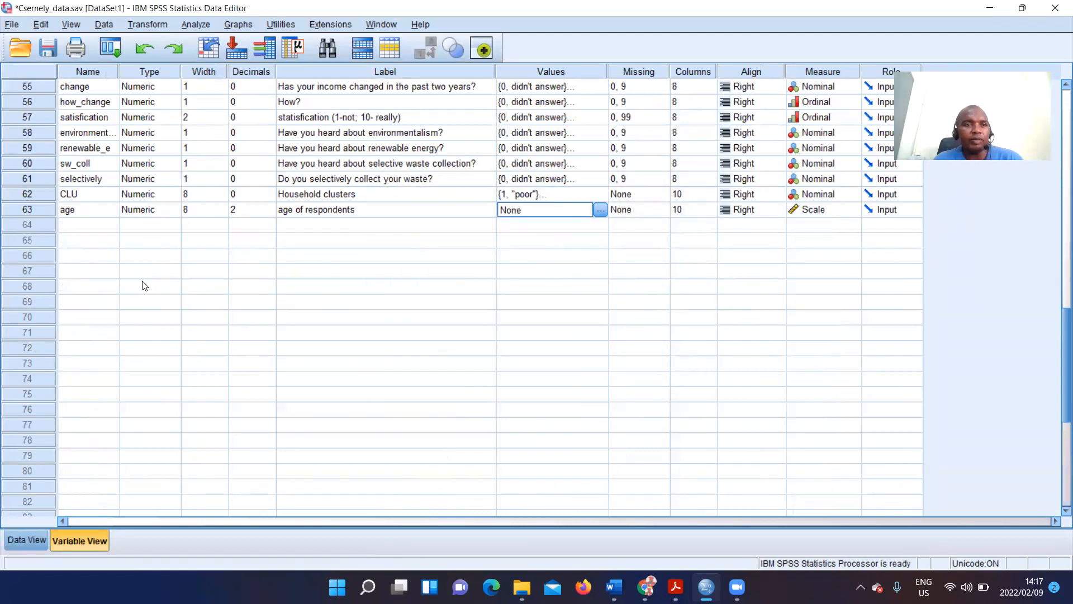
# Open the Frequencies analysis and remove Average income from its selected variables.
pyautogui.scroll(1, 144, 286)
pyautogui.scroll(11, 159, 299)
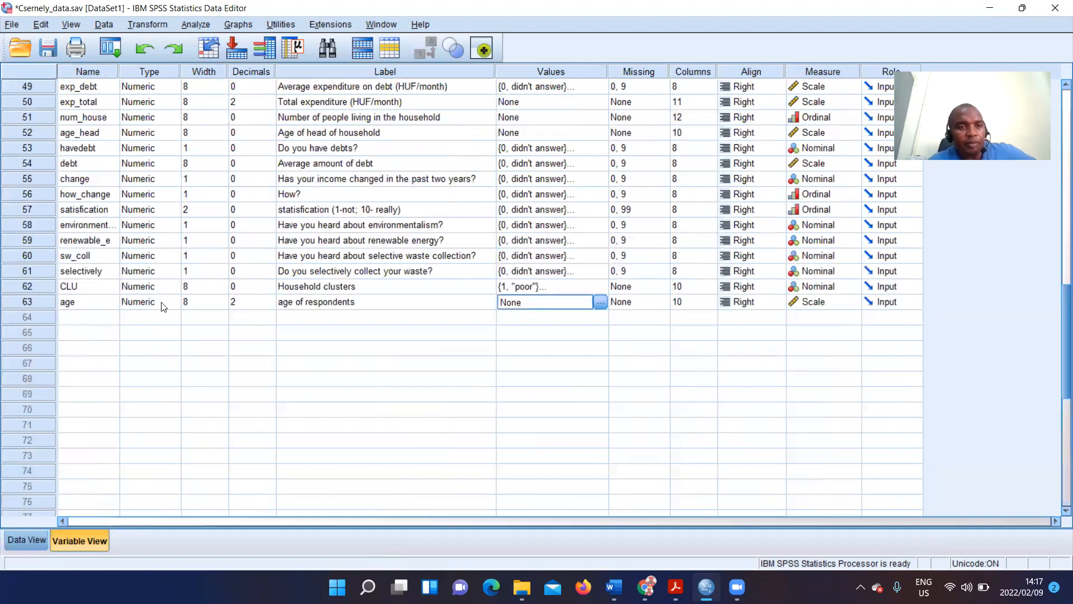
pyautogui.scroll(6, 135, 286)
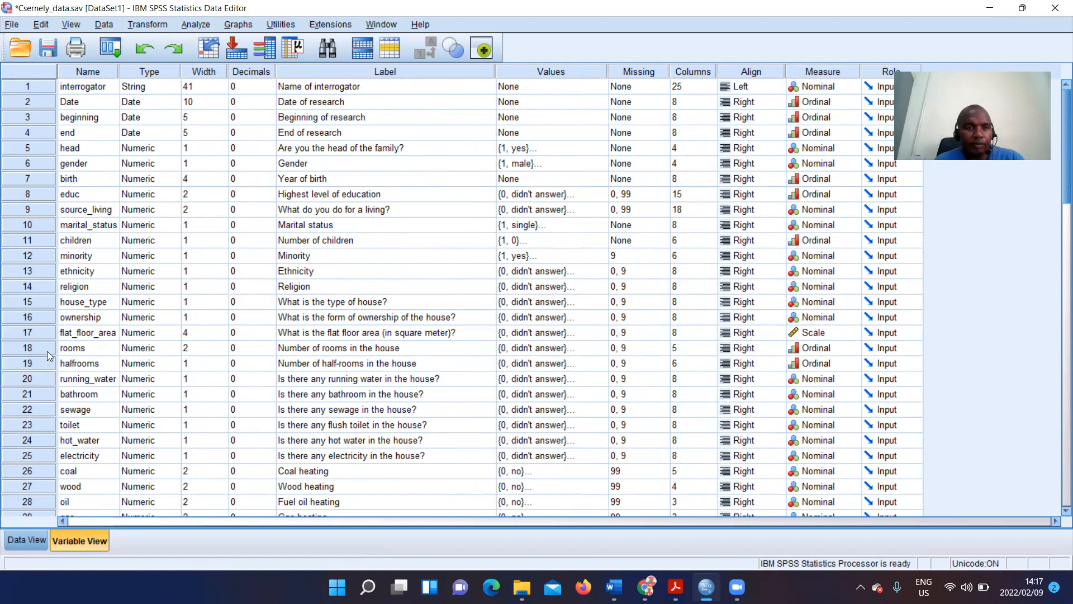
pyautogui.click(147, 25)
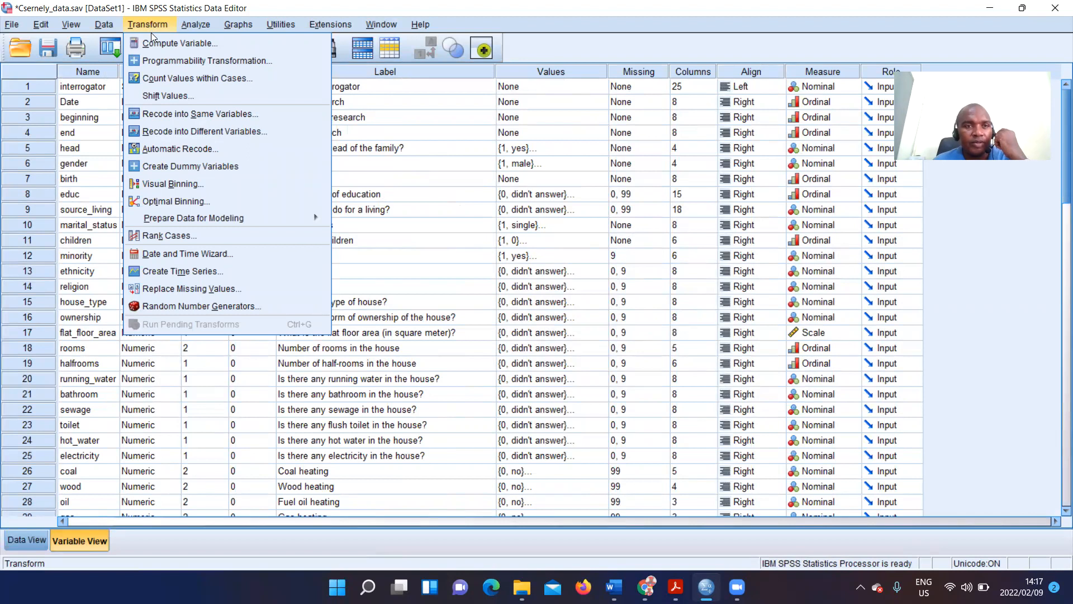
pyautogui.moveTo(195, 25)
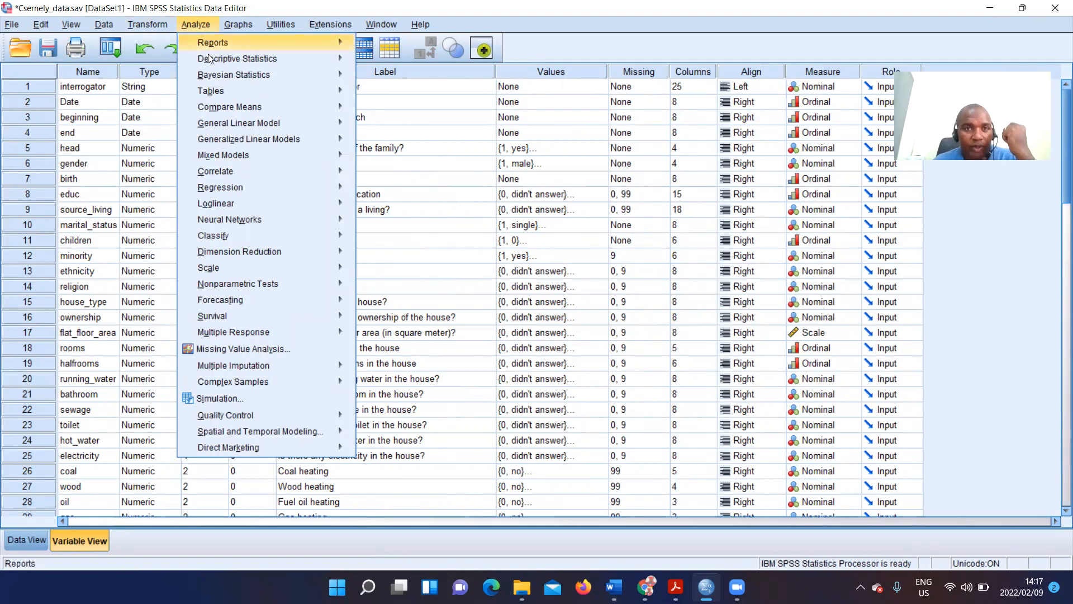
pyautogui.moveTo(300, 56)
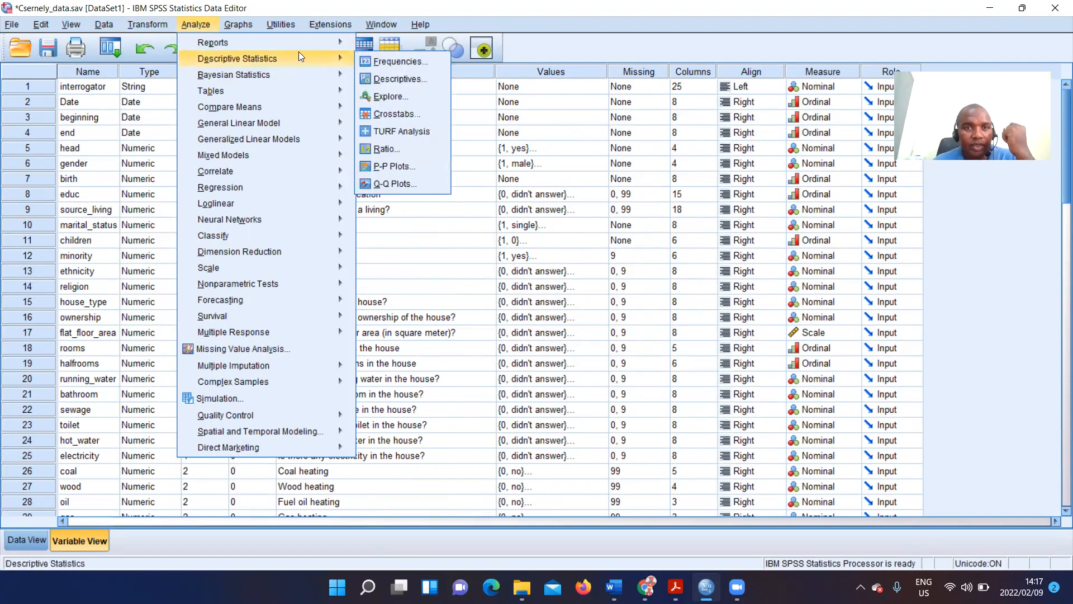
pyautogui.click(405, 62)
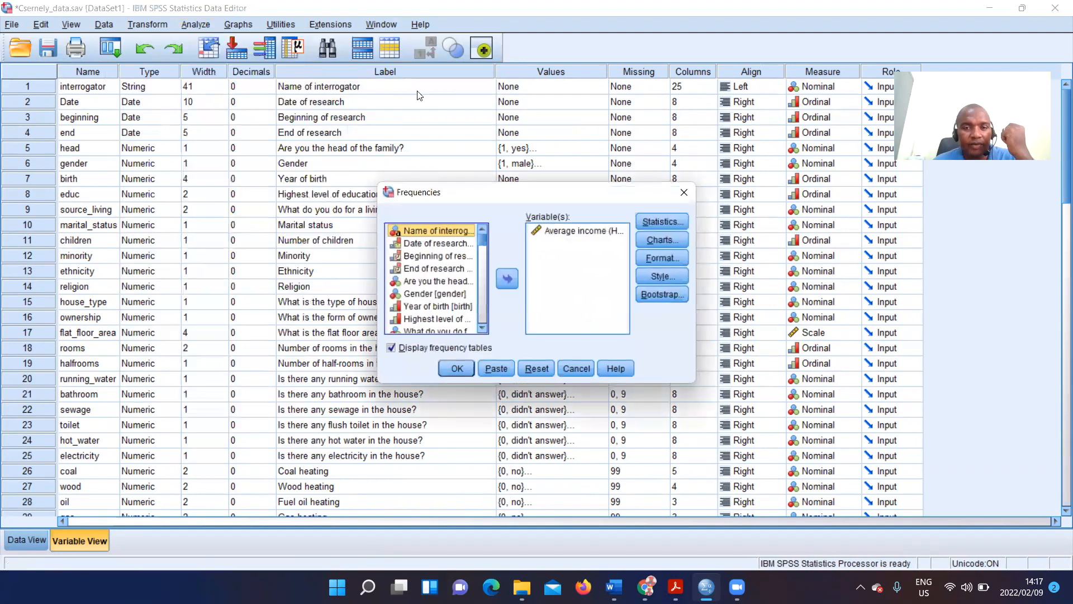
pyautogui.click(574, 232)
pyautogui.click(508, 279)
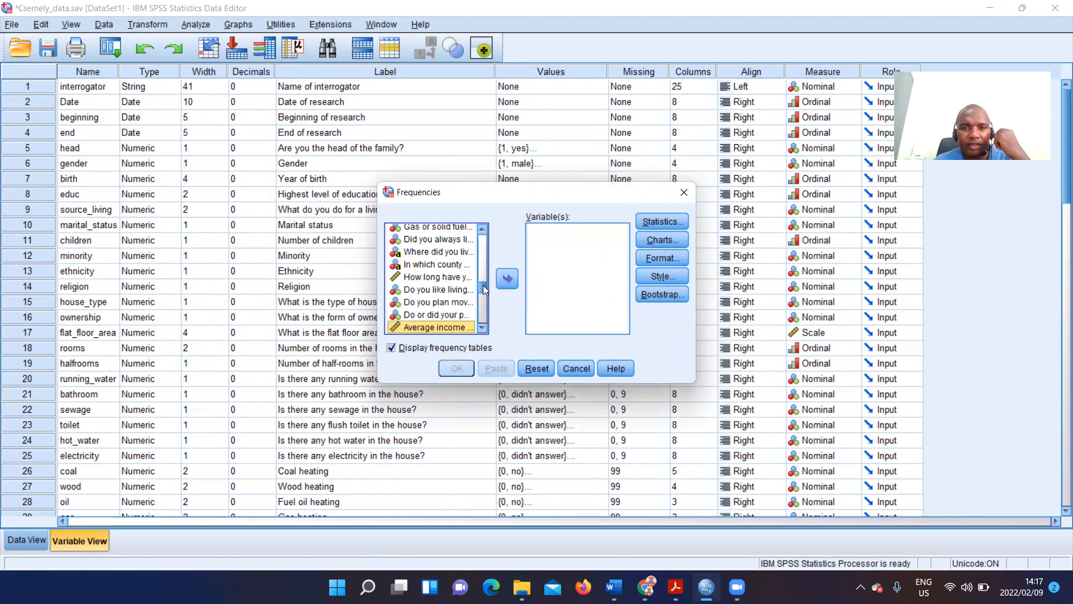
# Find Marital status in the Frequencies variable list and add it to the variables to analyze.
pyautogui.scroll(15, 483, 285)
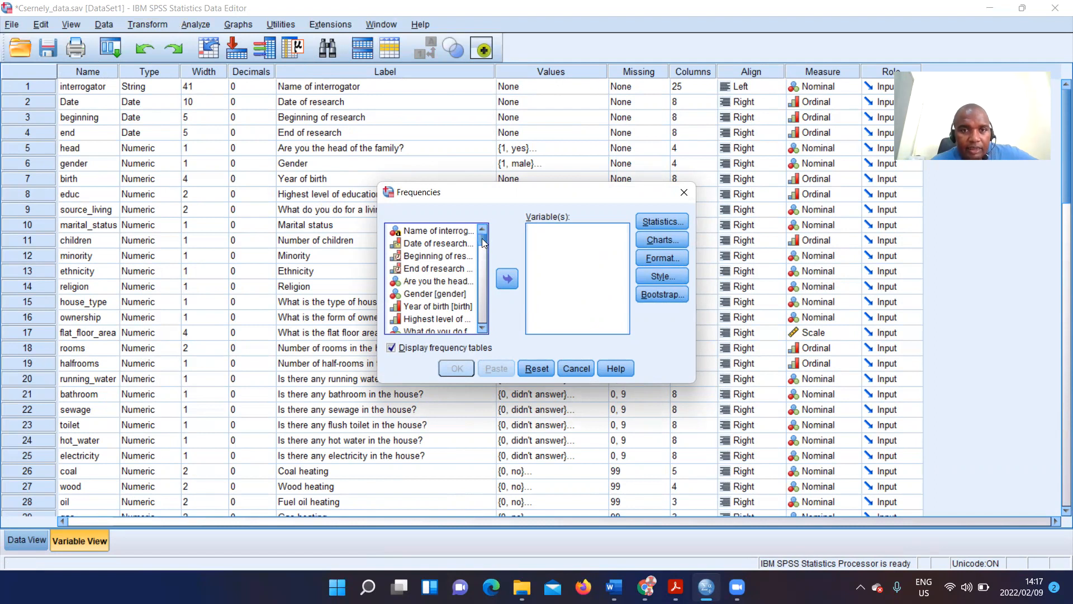
pyautogui.scroll(-1, 484, 242)
pyautogui.scroll(-6, 447, 269)
pyautogui.scroll(7, 448, 270)
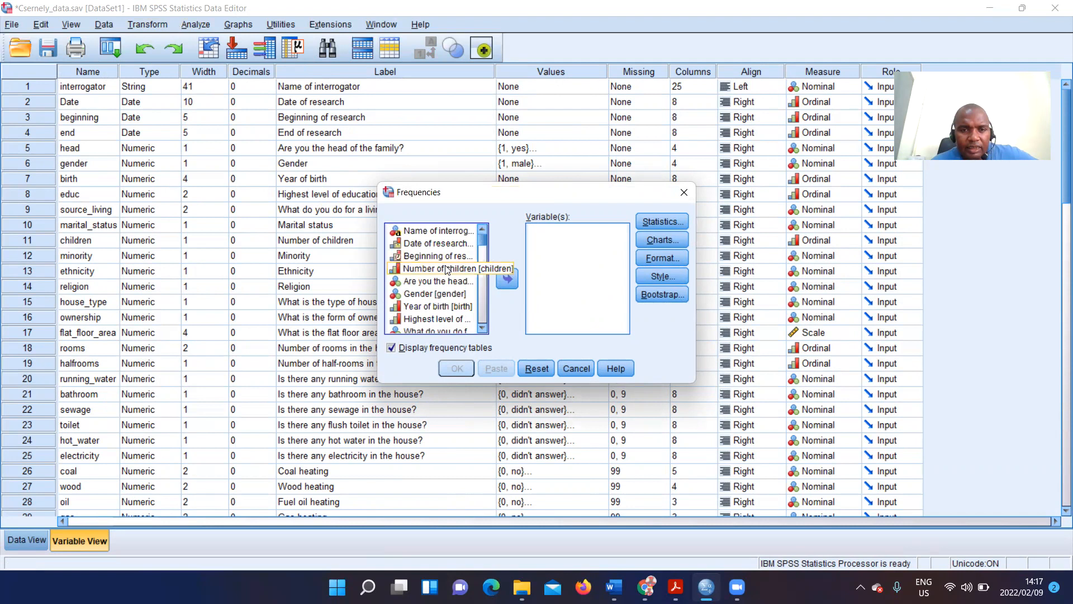
pyautogui.scroll(-6, 434, 287)
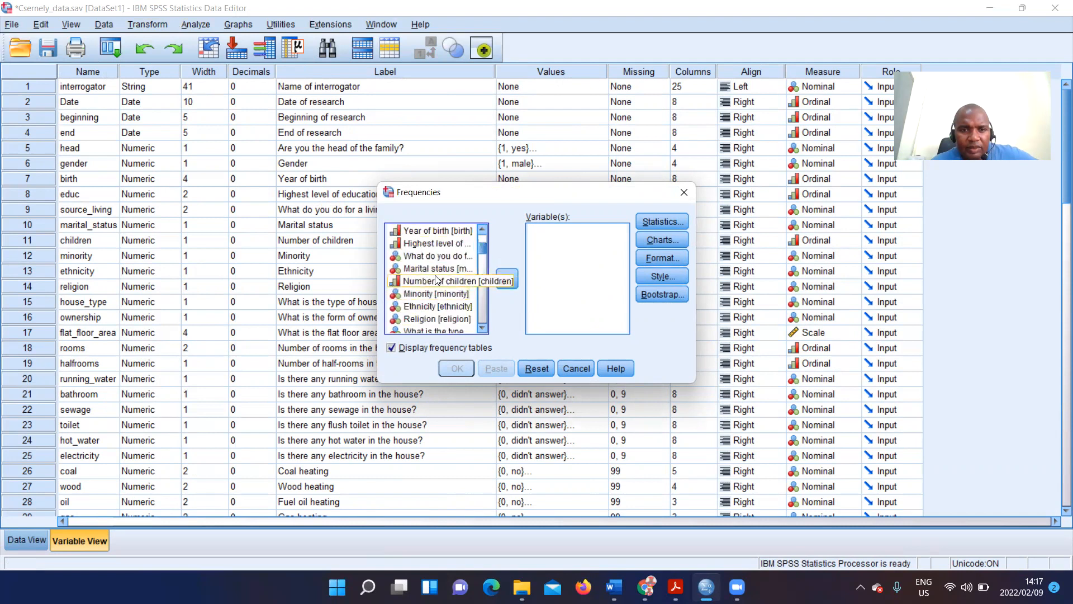
pyautogui.click(428, 268)
pyautogui.click(510, 280)
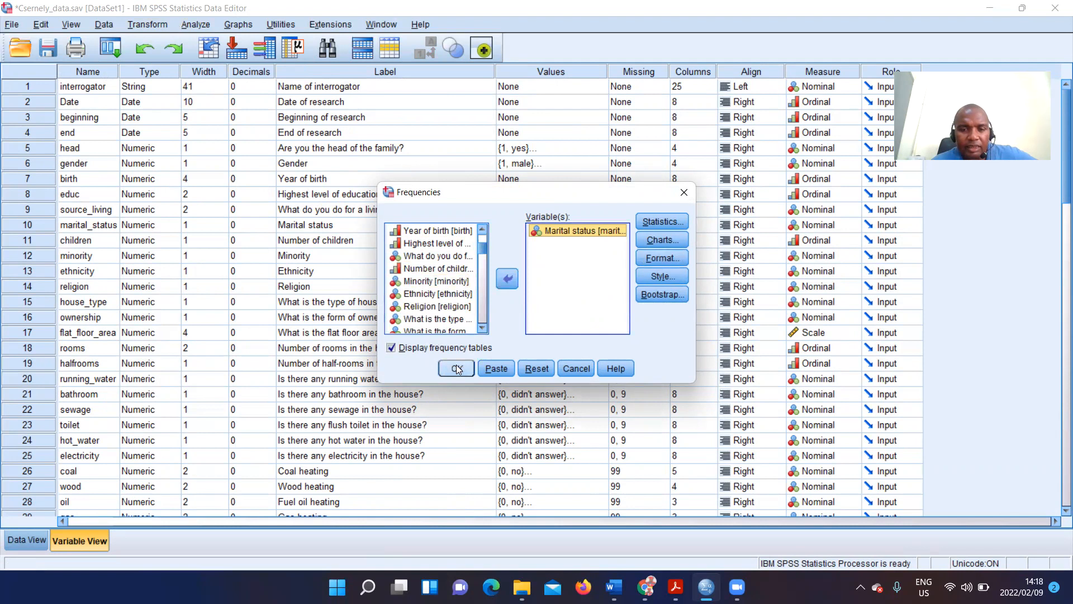
# Run the Frequencies analysis for Marital status without selecting any additional statistics.
pyautogui.click(655, 222)
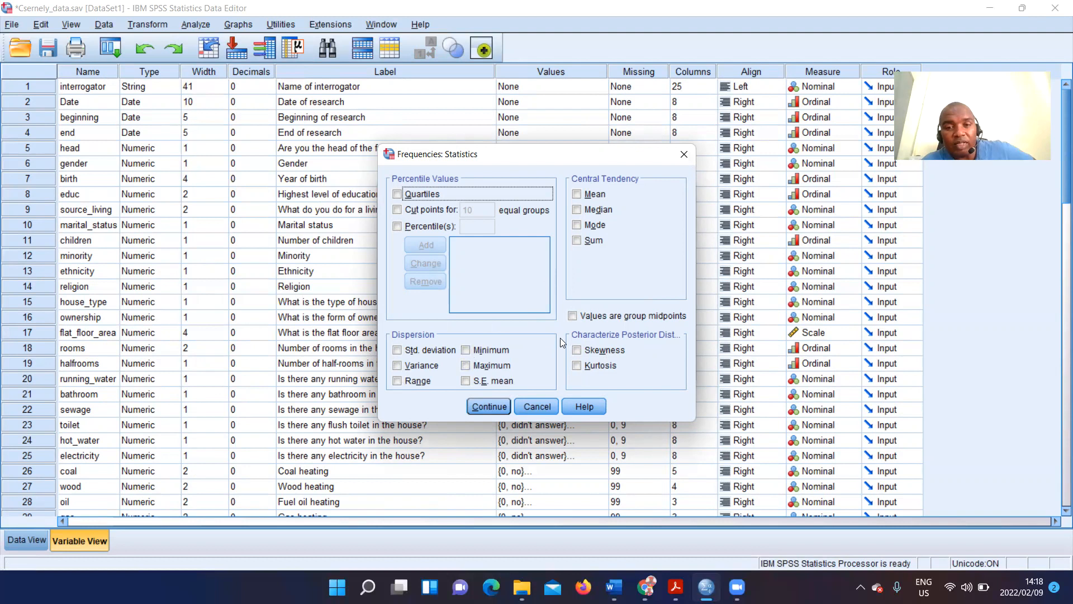
pyautogui.click(480, 407)
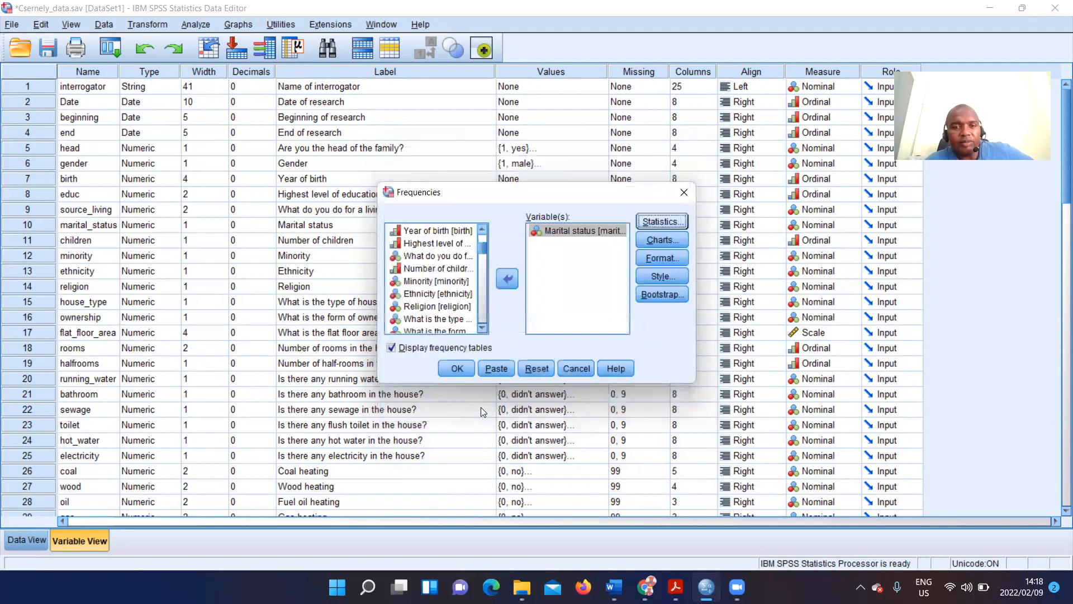
pyautogui.click(455, 370)
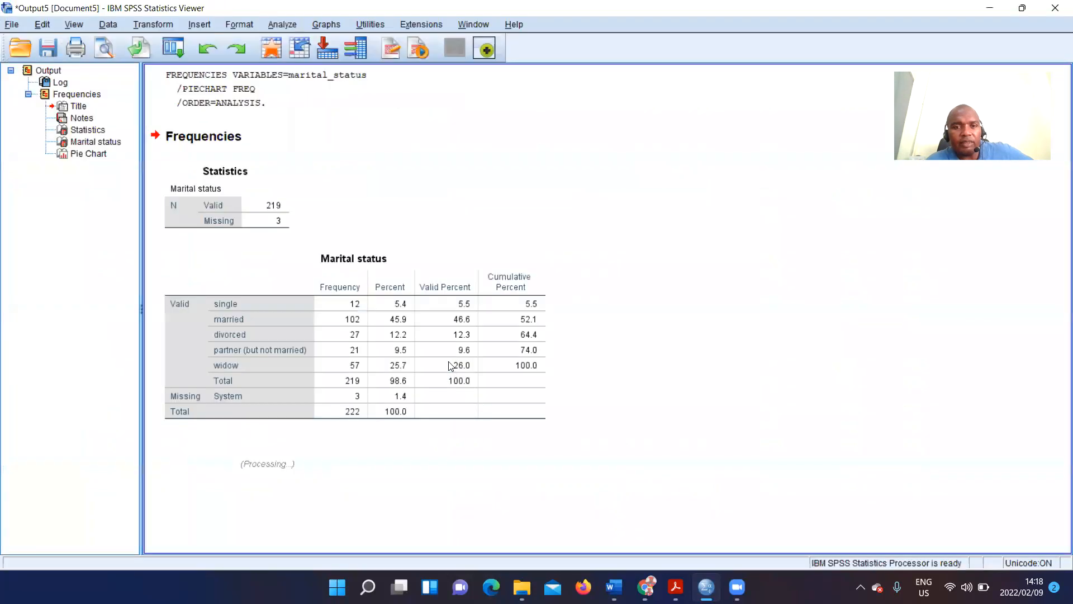
# Examine the Statistics table and the Marital status frequency table in the output.
pyautogui.scroll(-3, 671, 300)
pyautogui.scroll(3, 666, 285)
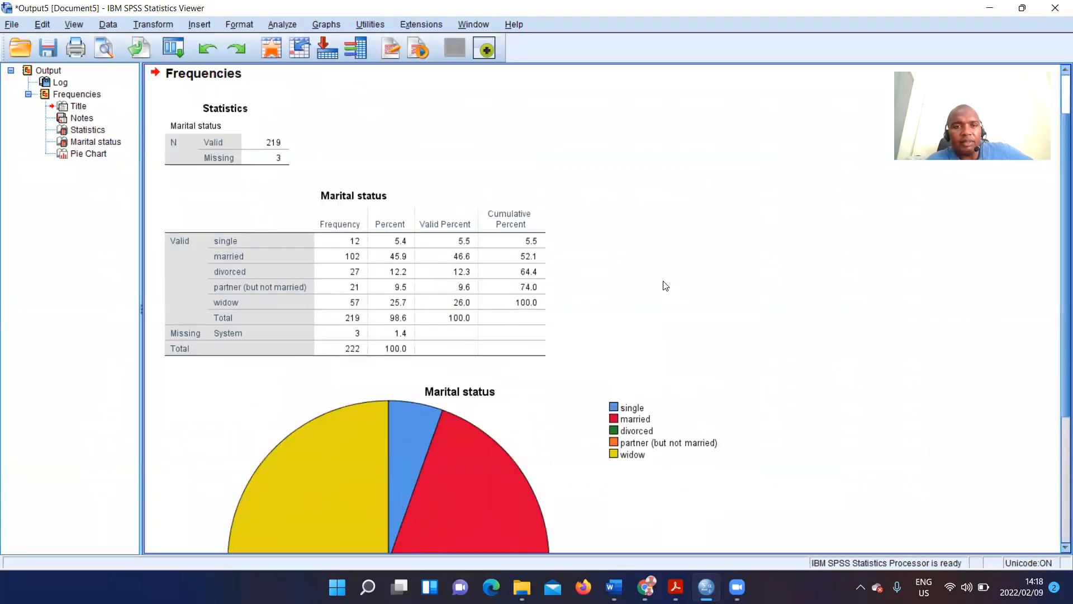
pyautogui.scroll(-5, 665, 272)
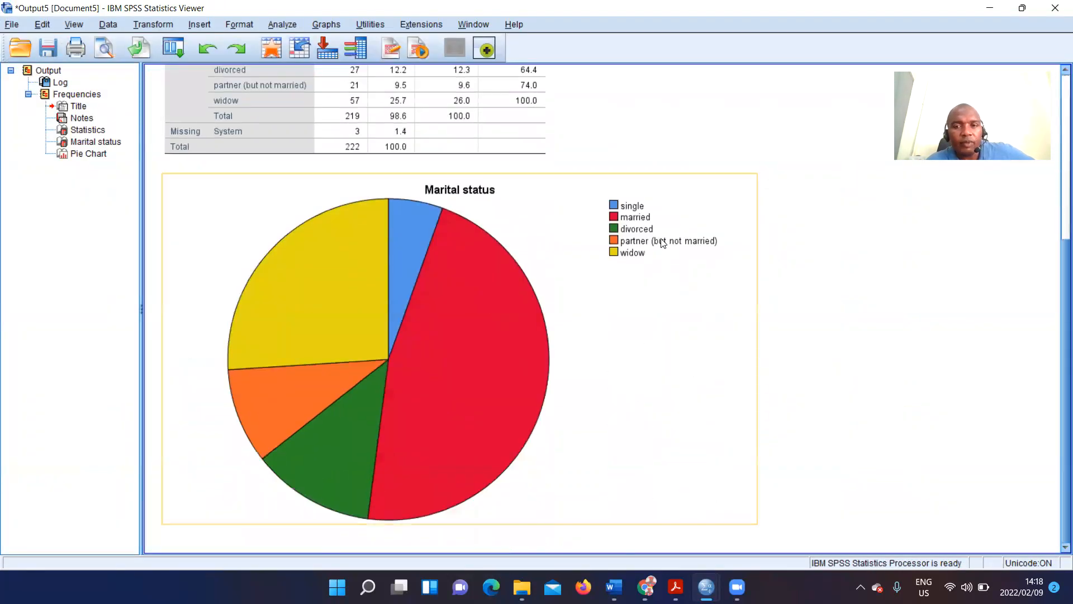
pyautogui.scroll(5, 660, 239)
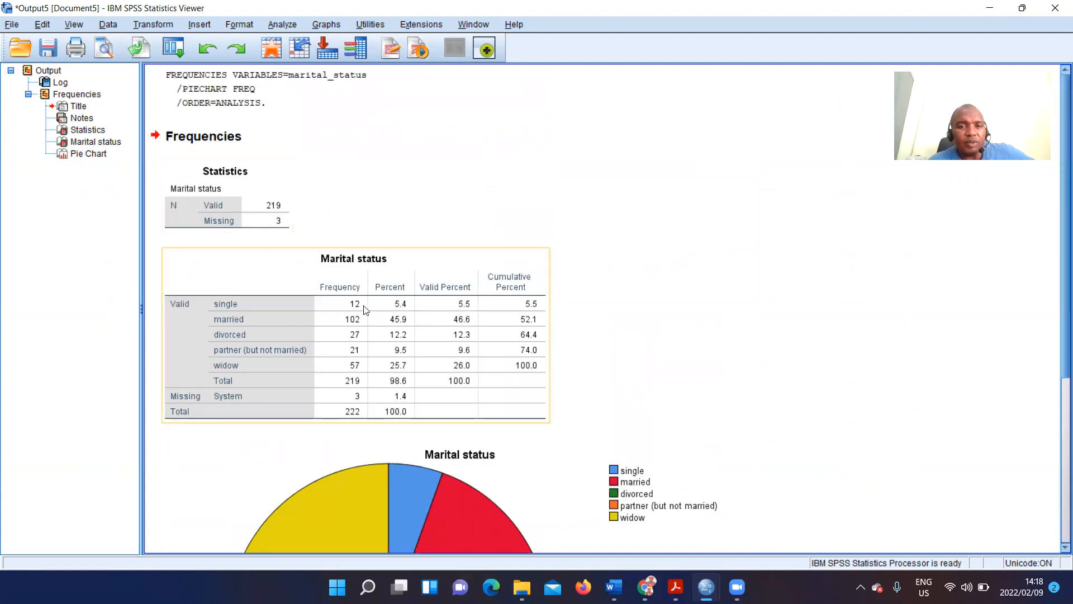
pyautogui.click(379, 267)
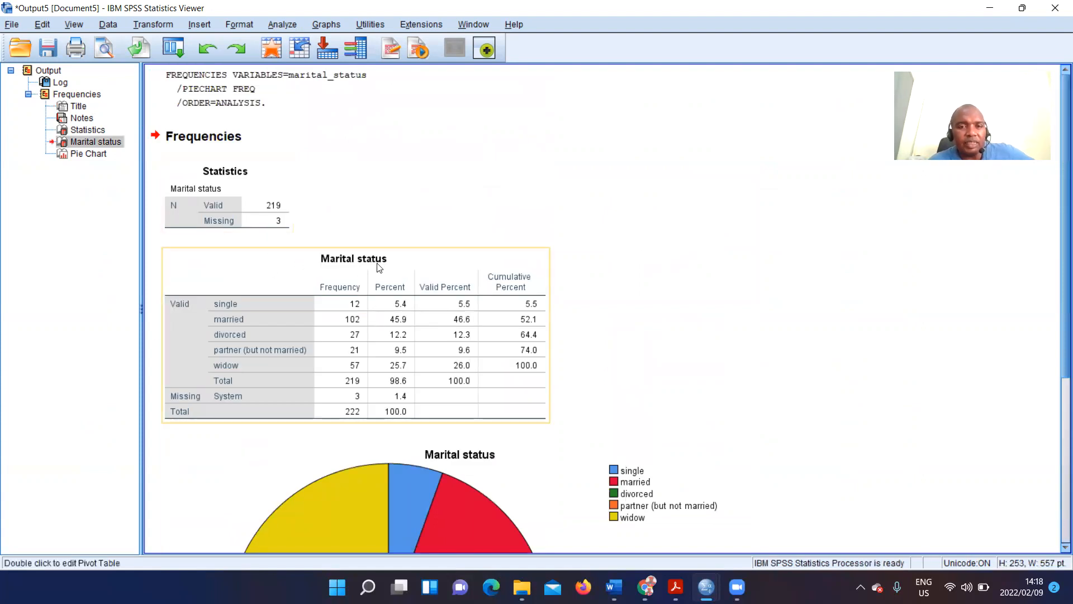
pyautogui.click(271, 191)
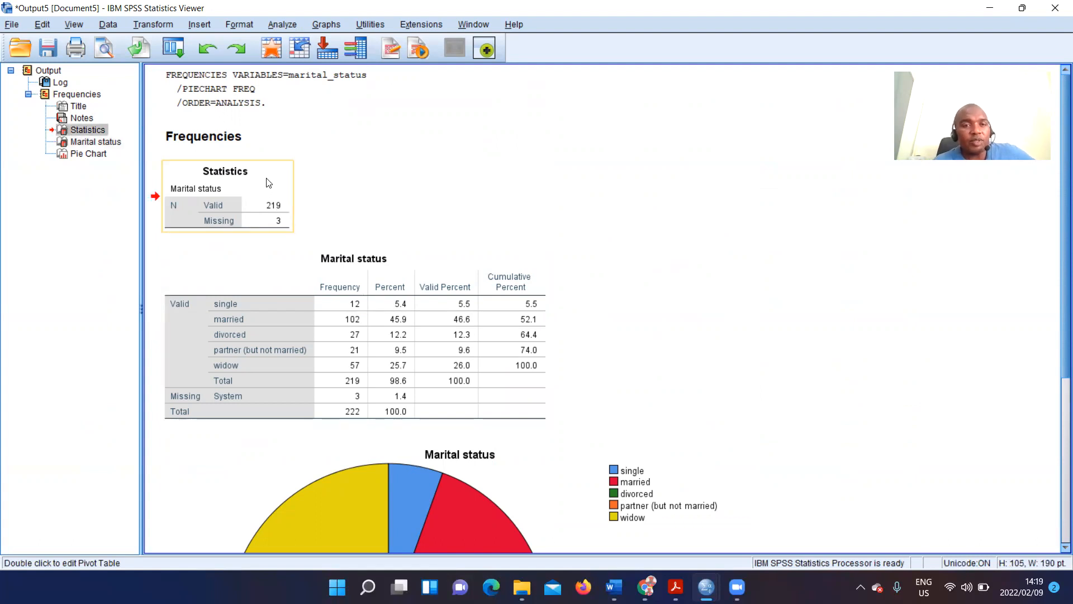
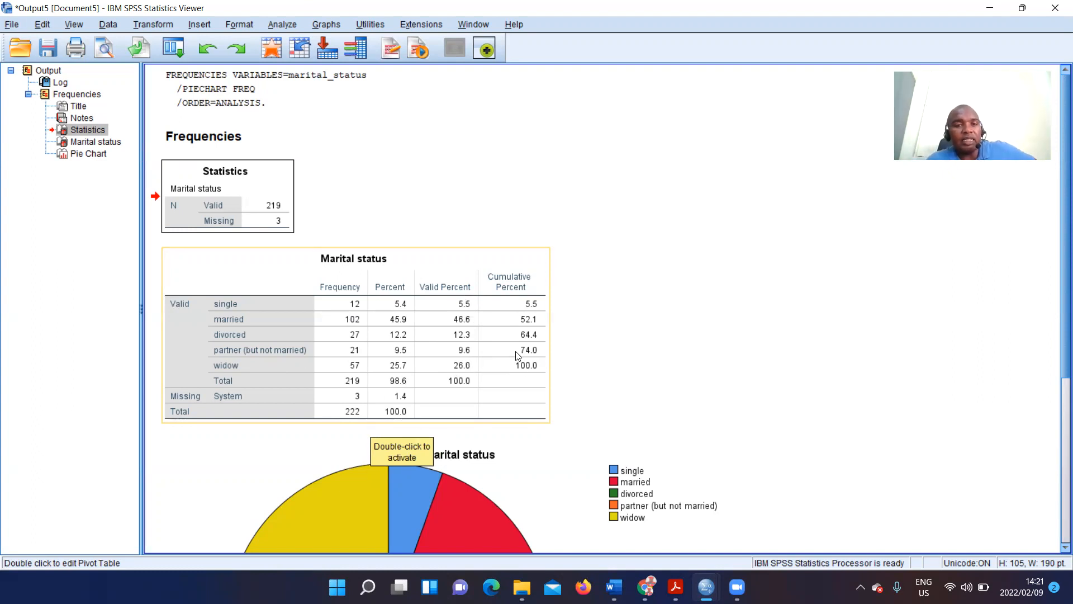
# Compare the slices of the Marital status pie chart with the percentages in the frequency table.
pyautogui.scroll(-3, 519, 363)
pyautogui.scroll(-3, 475, 390)
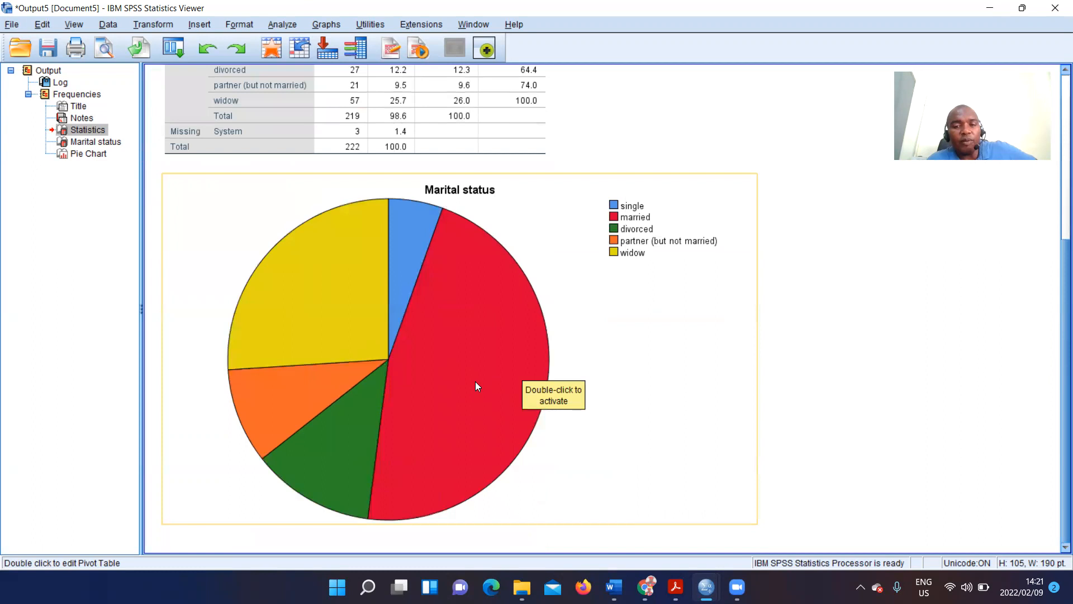
pyautogui.click(490, 342)
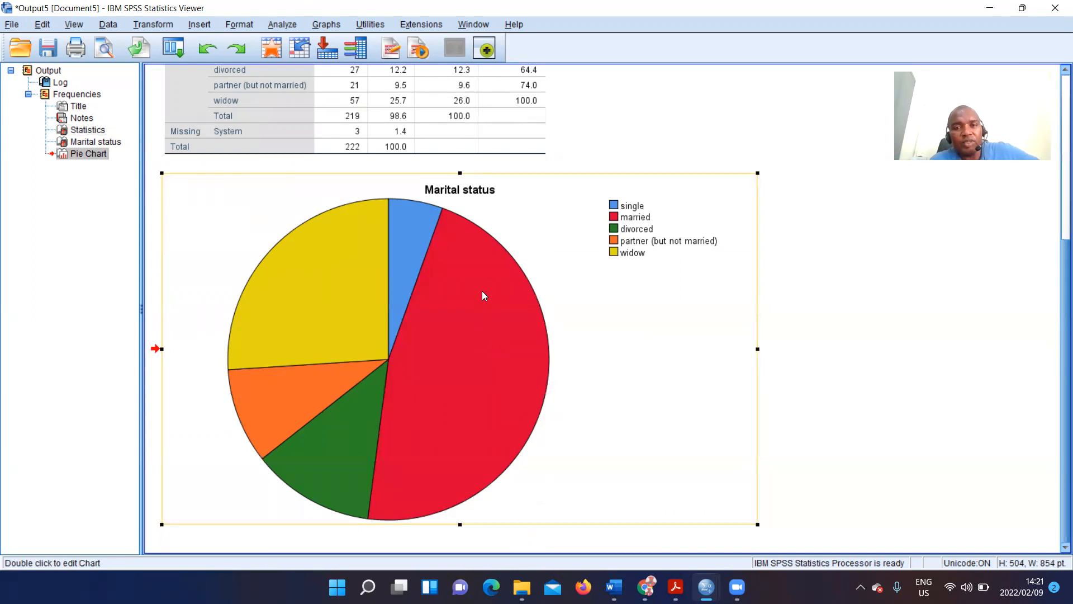
pyautogui.scroll(1, 482, 291)
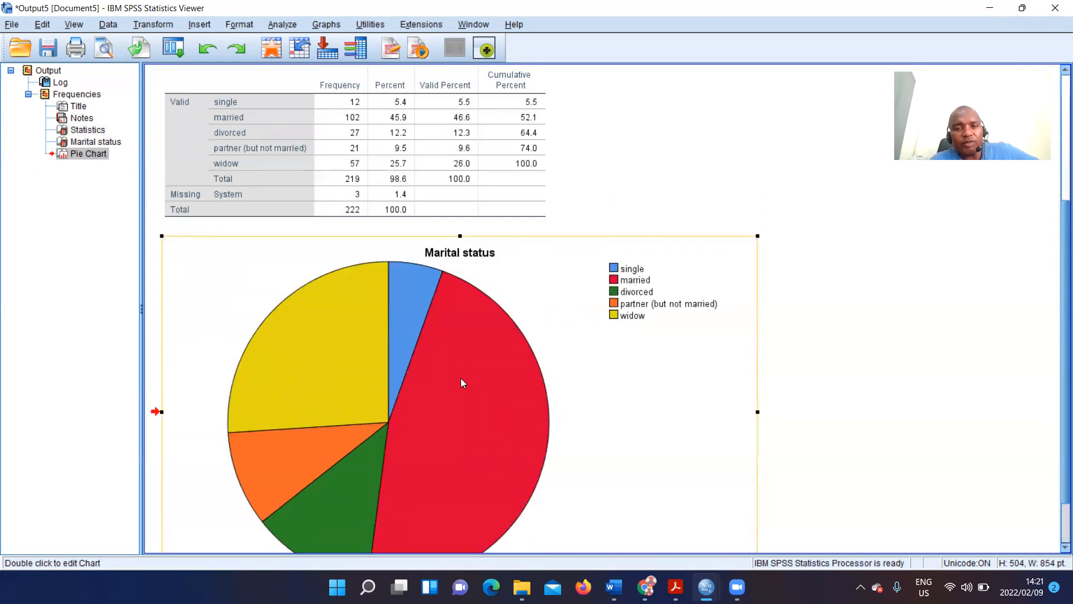
pyautogui.scroll(-1, 461, 383)
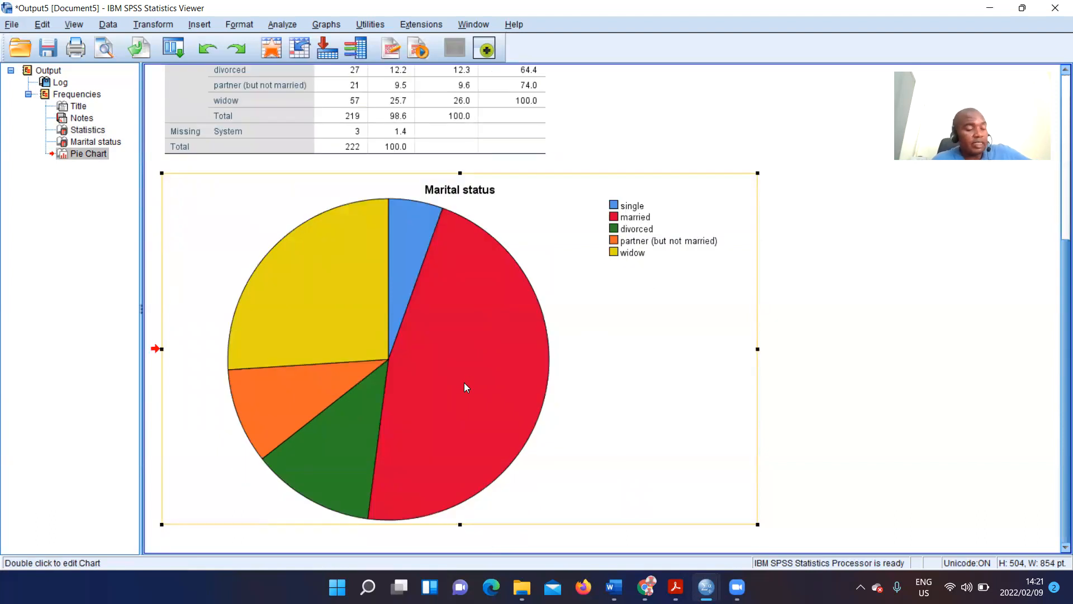
pyautogui.scroll(3, 479, 346)
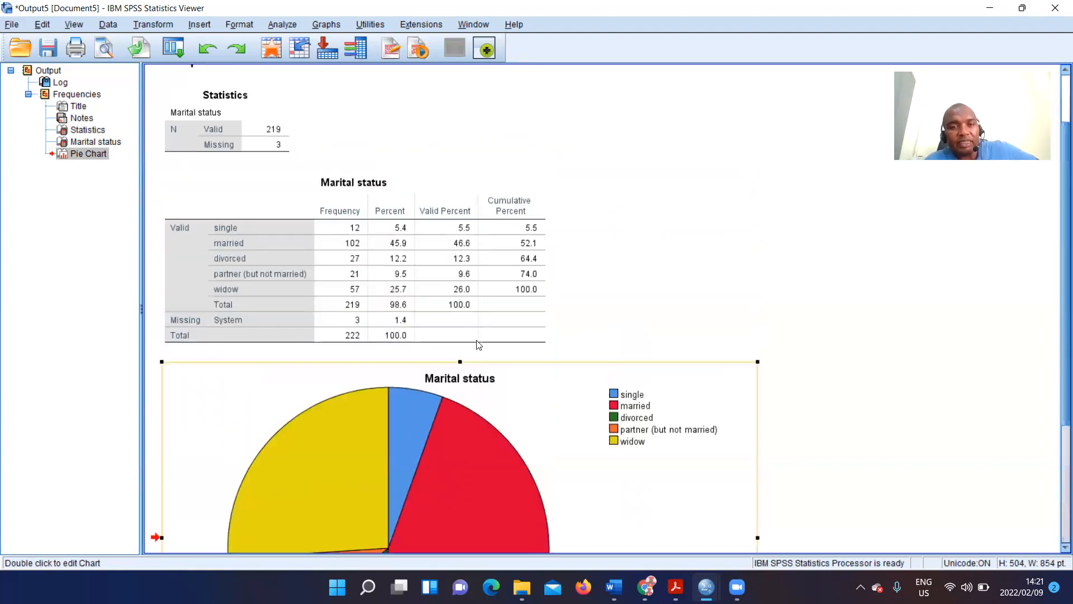
pyautogui.scroll(-2, 479, 351)
pyautogui.scroll(-1, 490, 408)
pyautogui.scroll(3, 486, 405)
pyautogui.scroll(-3, 486, 406)
pyautogui.scroll(3, 485, 406)
pyautogui.scroll(-3, 486, 408)
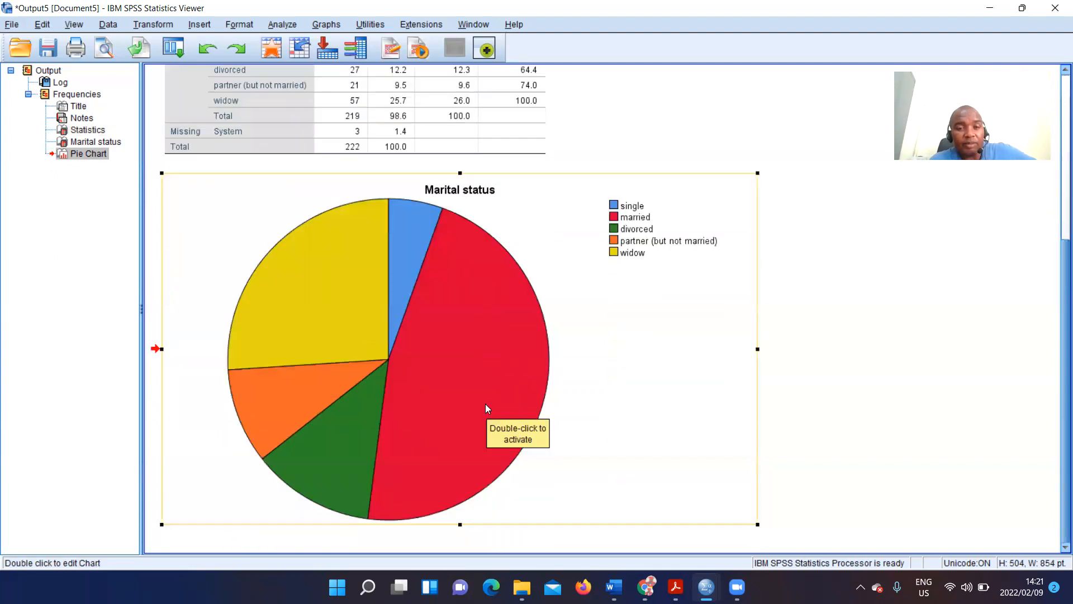
pyautogui.scroll(4, 485, 407)
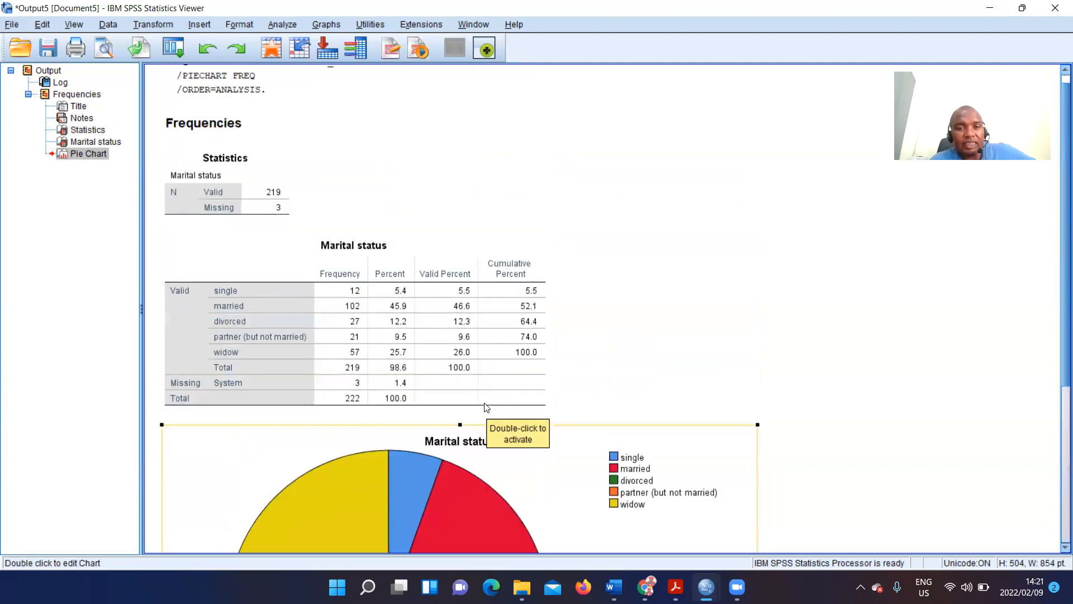
pyautogui.scroll(-2, 484, 402)
pyautogui.scroll(-1, 484, 401)
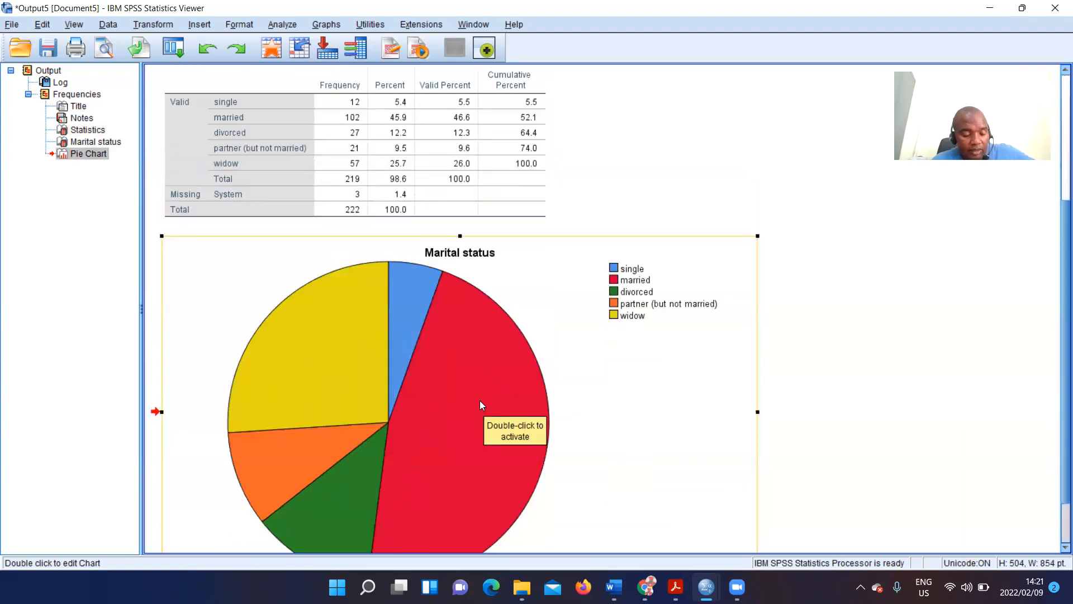
pyautogui.scroll(-1, 482, 400)
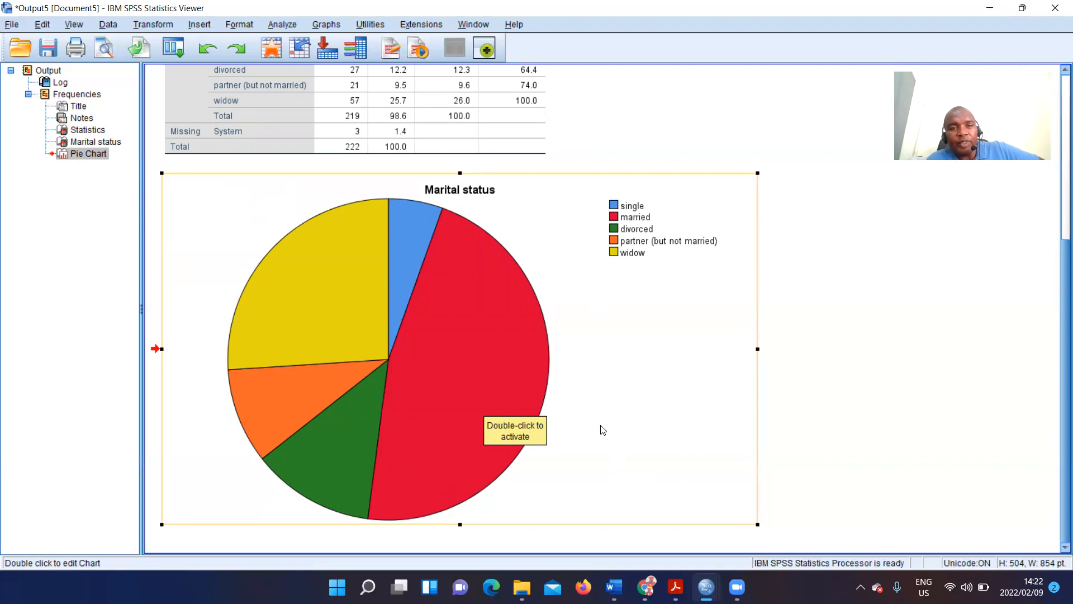
pyautogui.scroll(5, 631, 430)
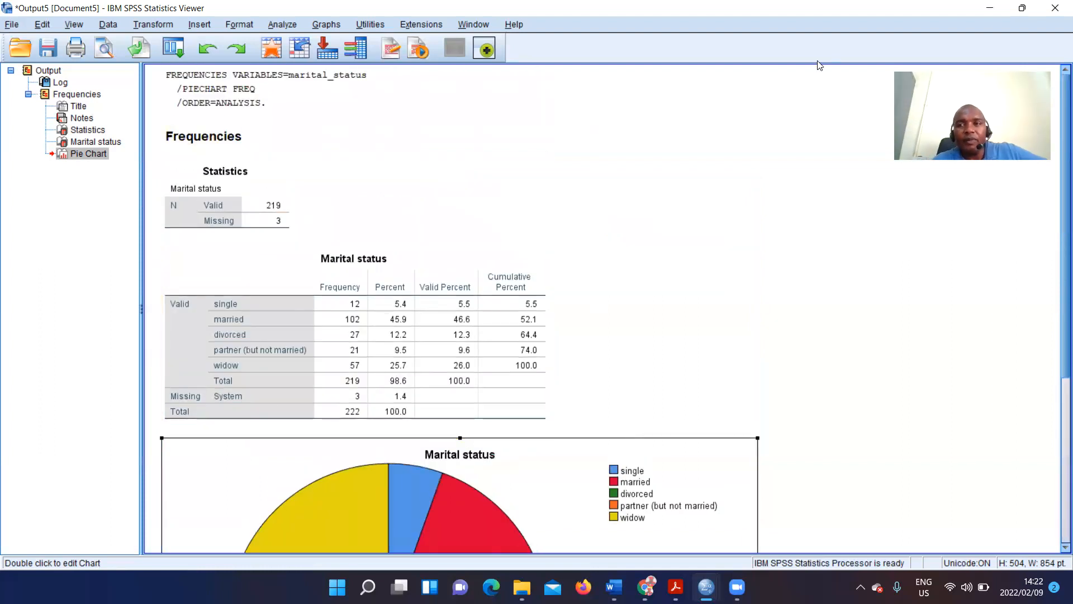
# Close the output without saving it and reopen the statistics options of the Frequencies analysis.
pyautogui.click(1054, 8)
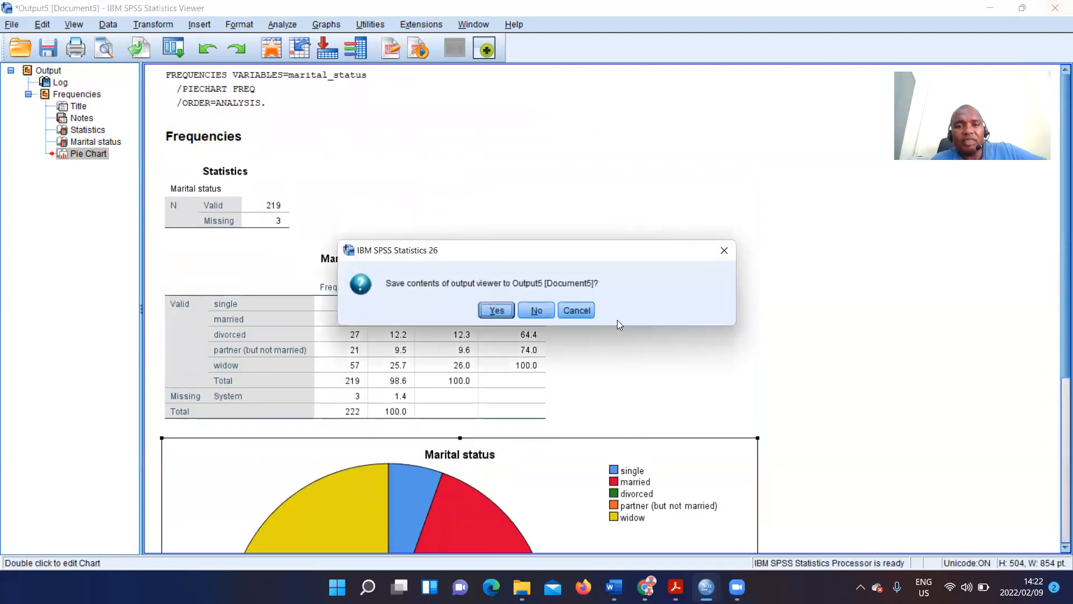
pyautogui.click(525, 307)
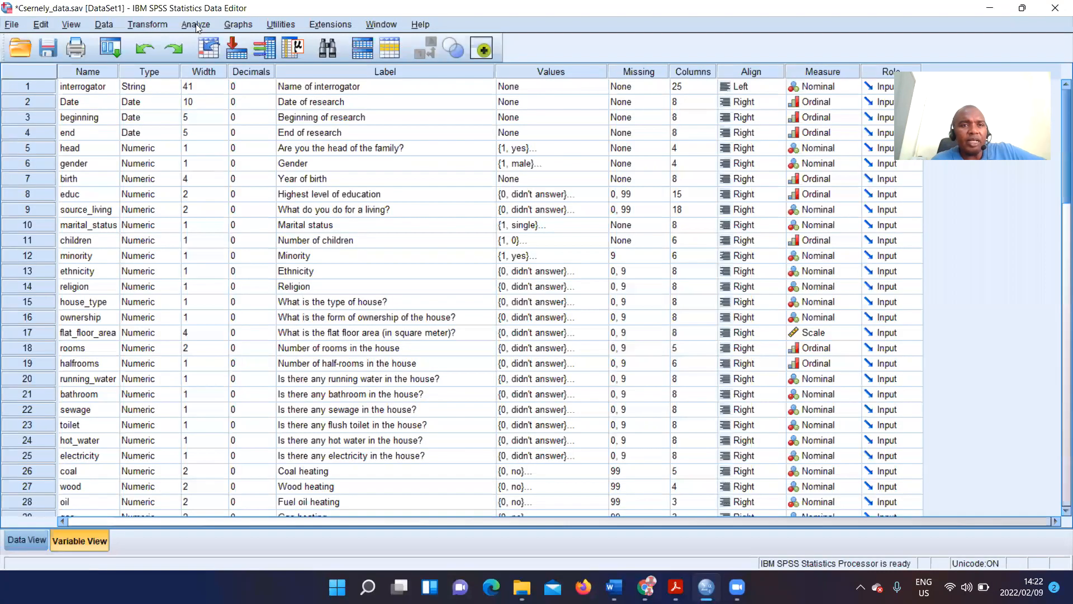
pyautogui.click(196, 24)
pyautogui.moveTo(402, 61)
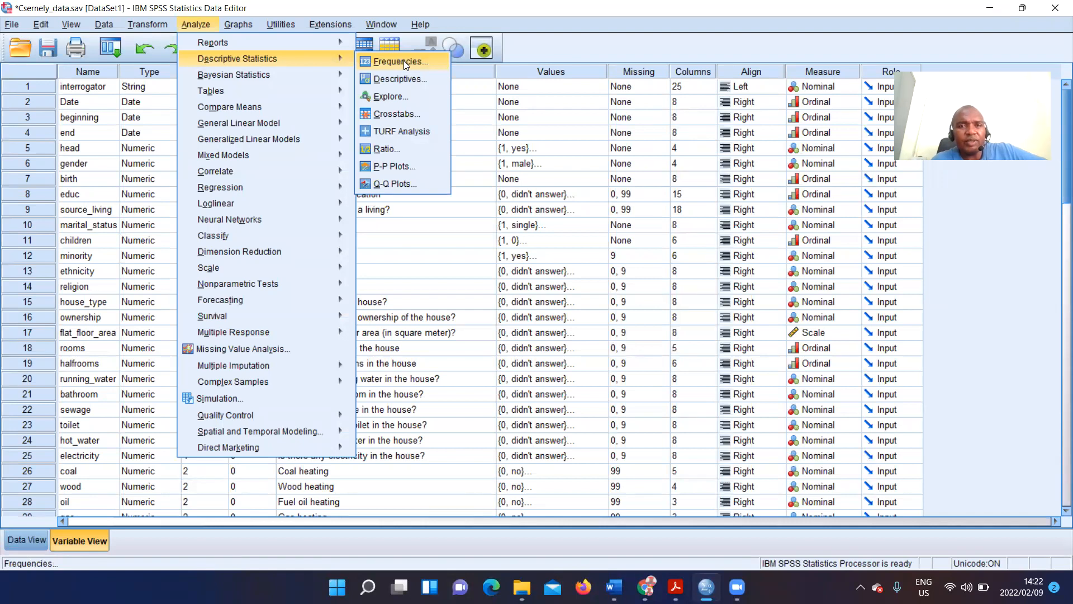
pyautogui.click(404, 60)
pyautogui.click(672, 222)
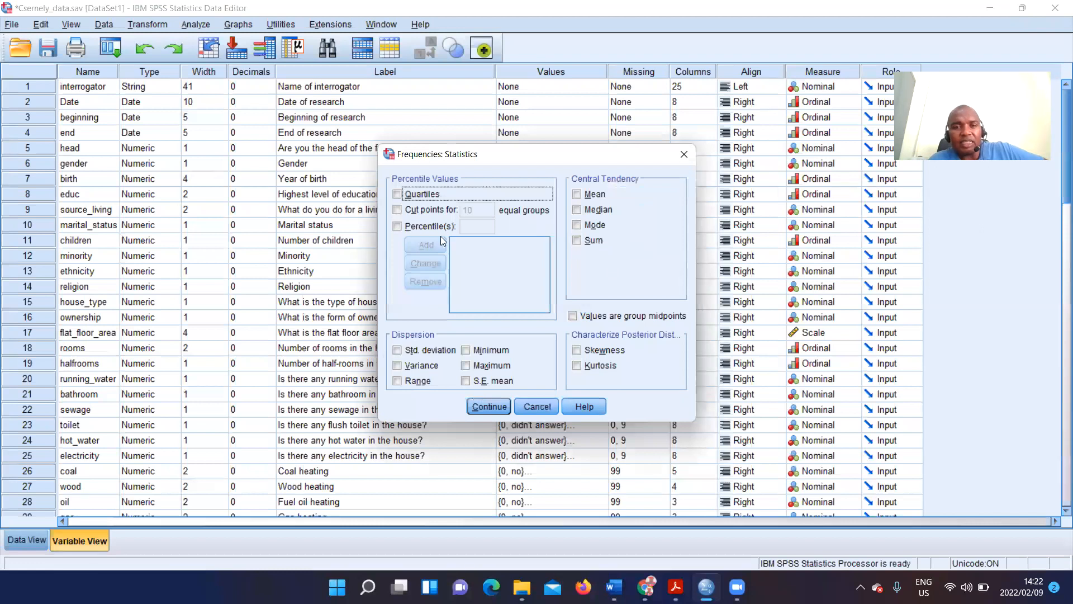
# Enable quartiles and percentiles, plus the mean, median, mode and sum, for the frequency statistics.
pyautogui.click(397, 195)
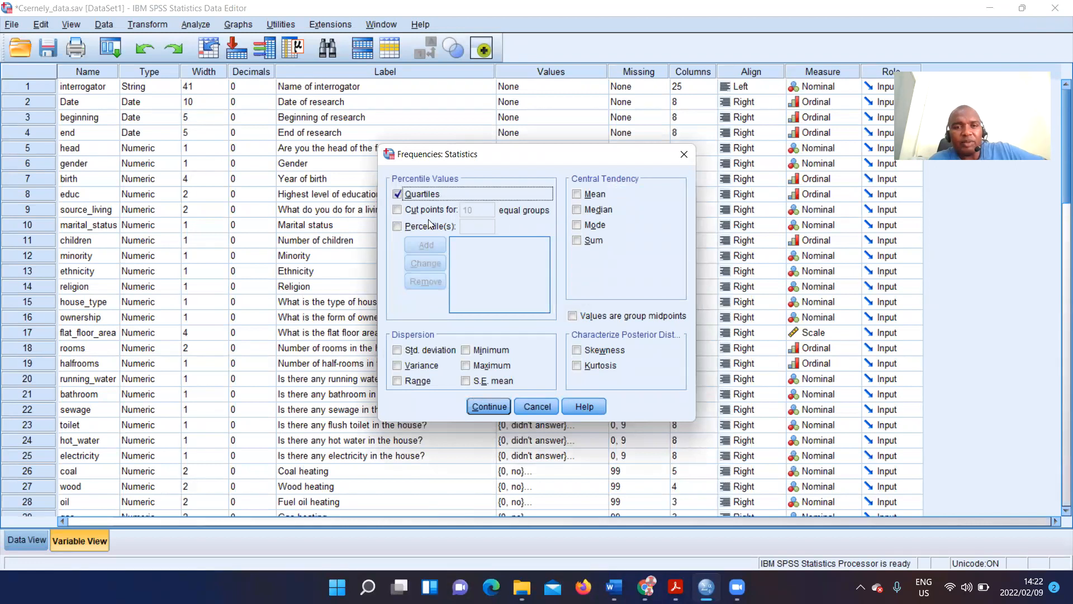
pyautogui.click(397, 226)
pyautogui.click(577, 195)
pyautogui.click(577, 210)
pyautogui.click(578, 241)
# Enable standard deviation, variance, range, minimum, maximum and S.E. mean, along with skewness and kurtosis.
pyautogui.click(398, 350)
pyautogui.click(397, 366)
pyautogui.click(398, 382)
pyautogui.click(465, 351)
pyautogui.click(466, 366)
pyautogui.click(466, 382)
pyautogui.click(577, 350)
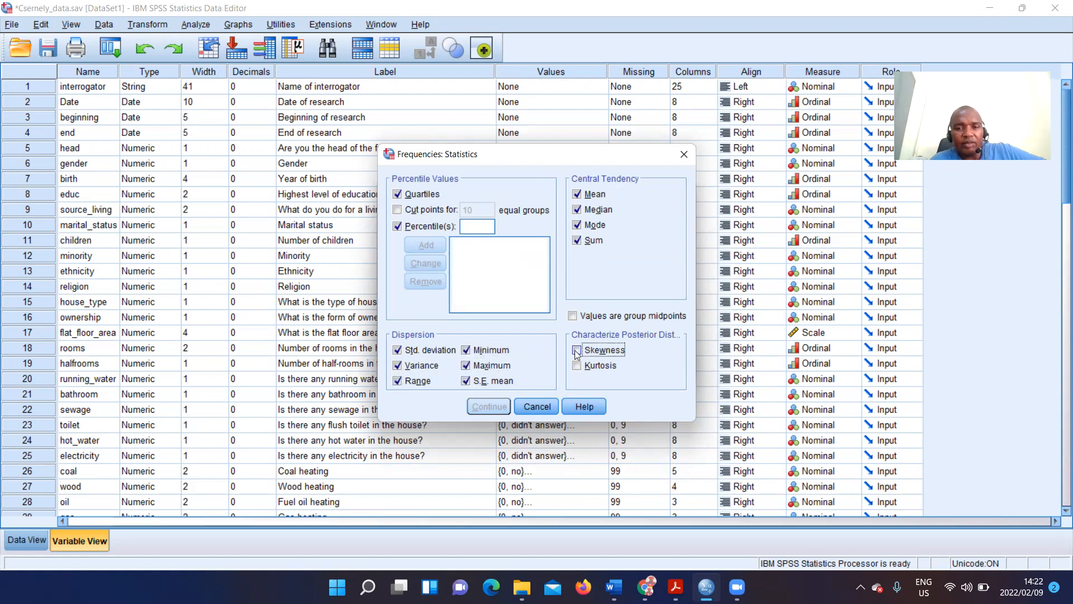
pyautogui.click(576, 367)
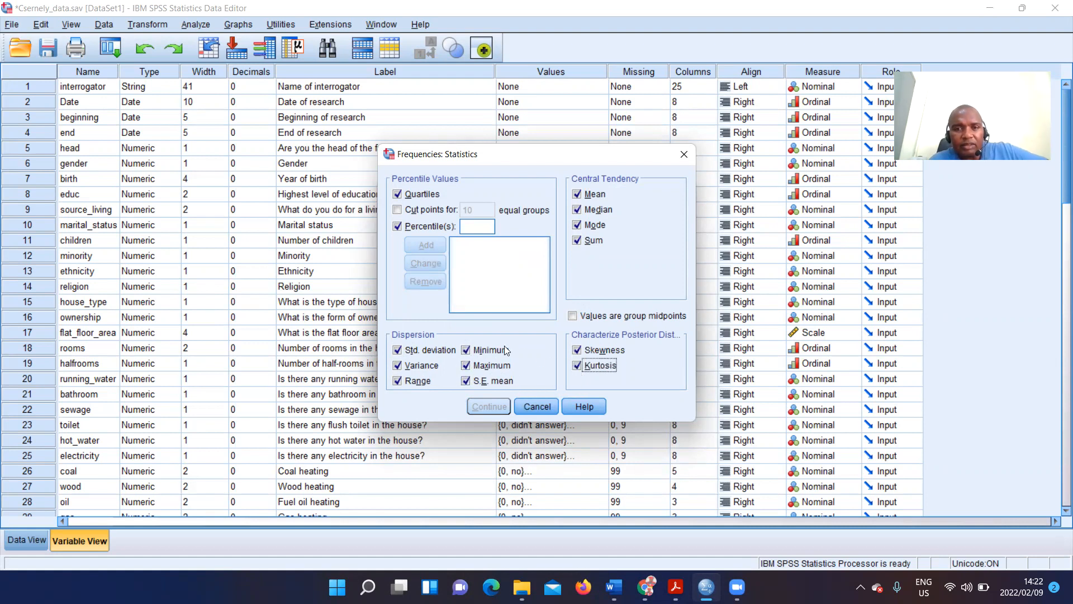
# Disable the Percentile(s) option and leave Quartiles as the only selected percentile value.
pyautogui.click(402, 226)
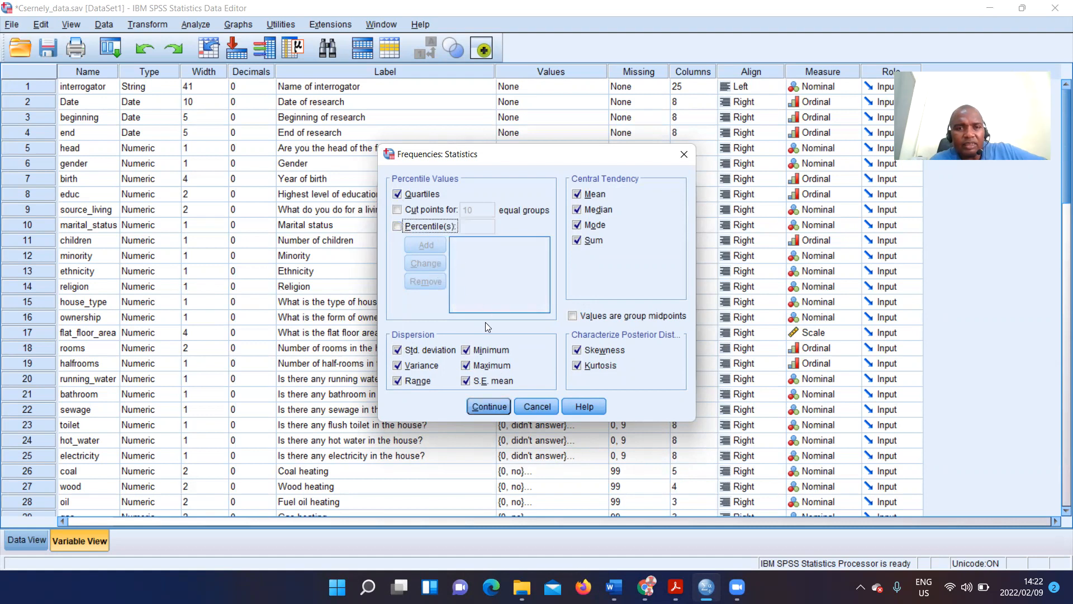
pyautogui.click(396, 196)
pyautogui.click(396, 225)
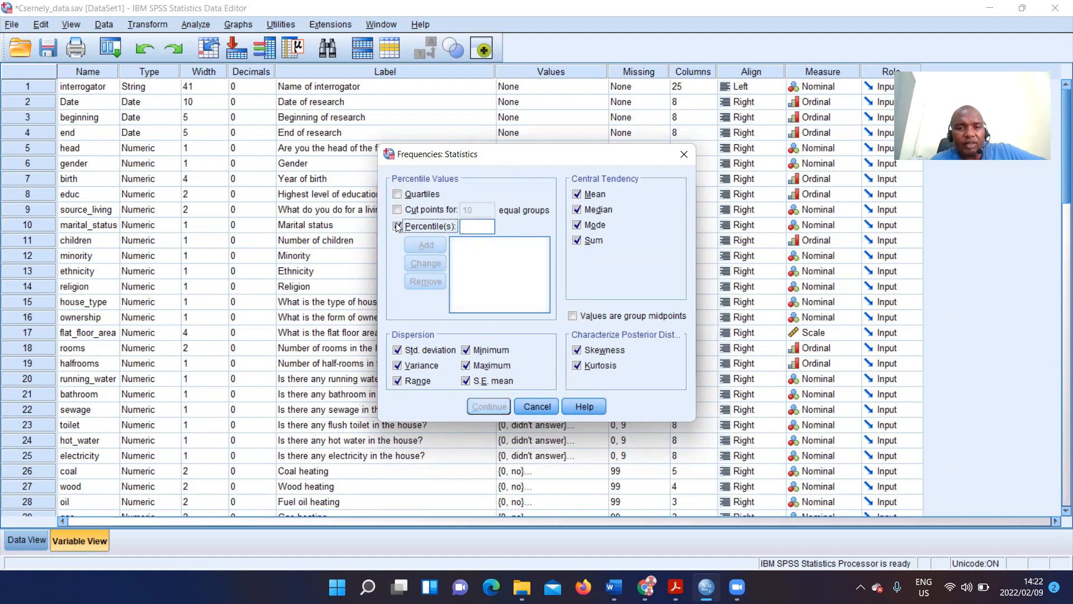
pyautogui.click(398, 227)
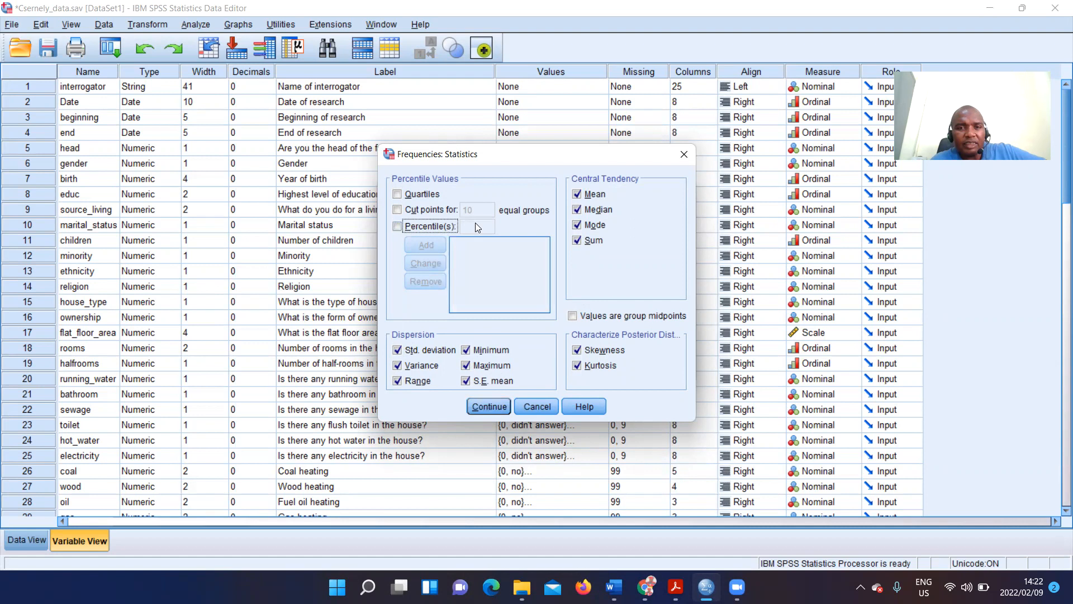
pyautogui.click(396, 228)
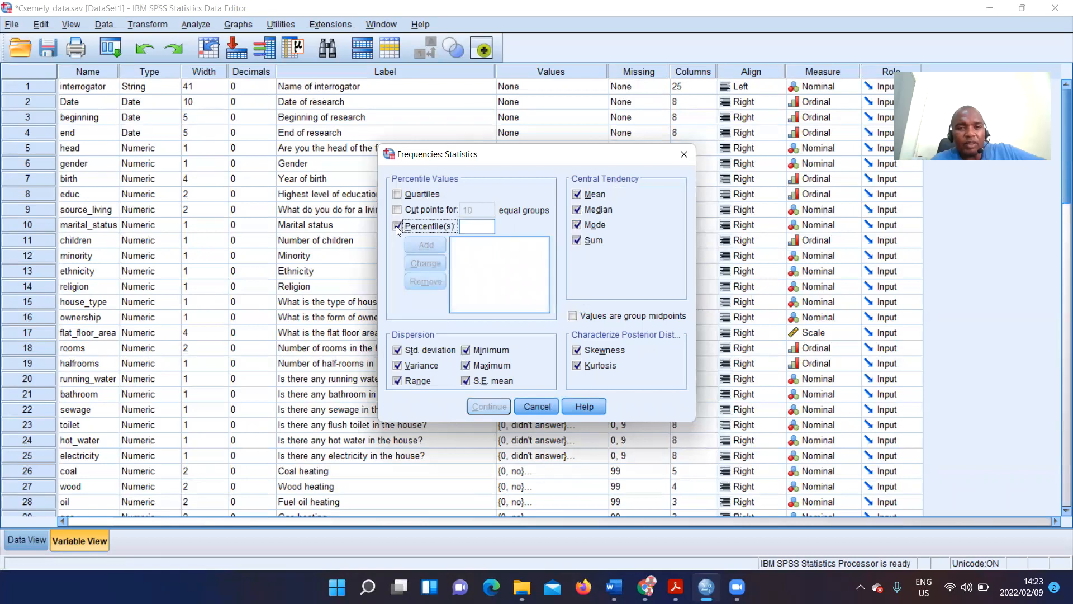
pyautogui.click(397, 227)
pyautogui.click(397, 194)
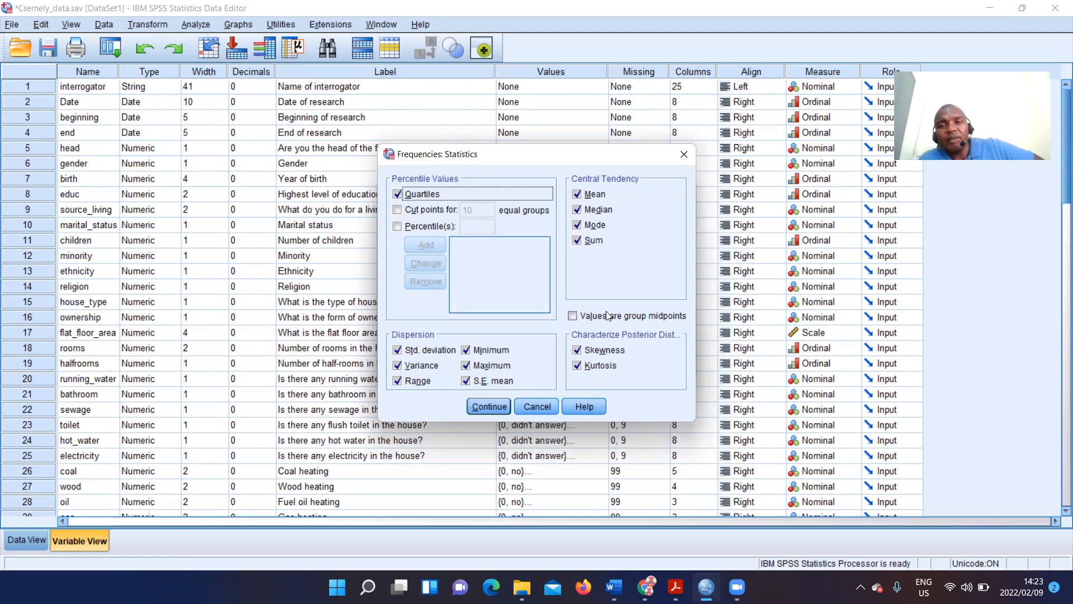
# Apply the selected statistics, run the Frequencies analysis for Marital status and review its tables and pie chart.
pyautogui.click(488, 407)
pyautogui.click(452, 368)
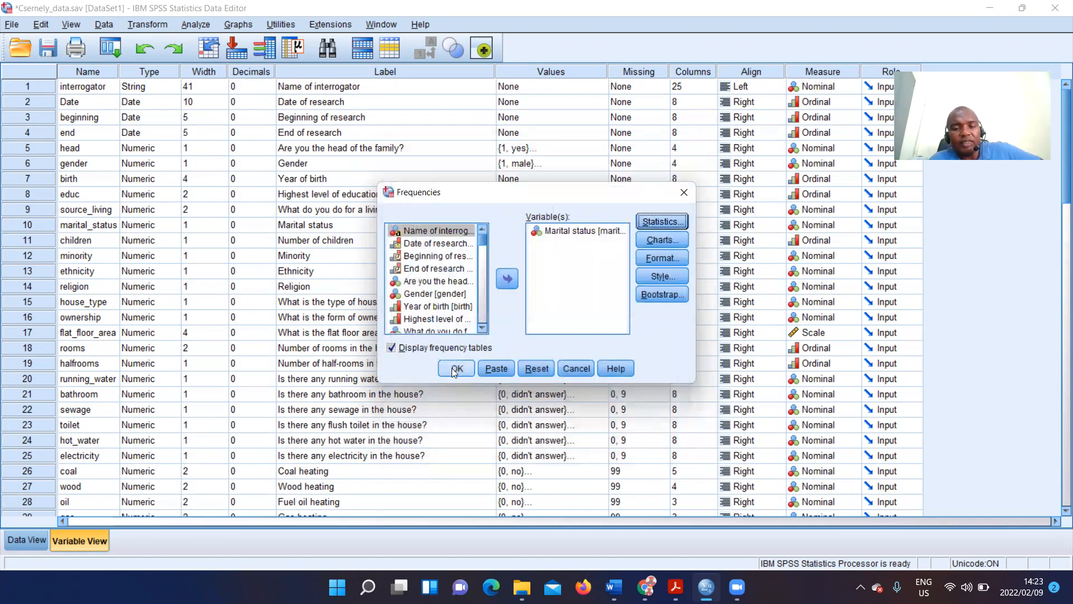
pyautogui.scroll(-5, 514, 348)
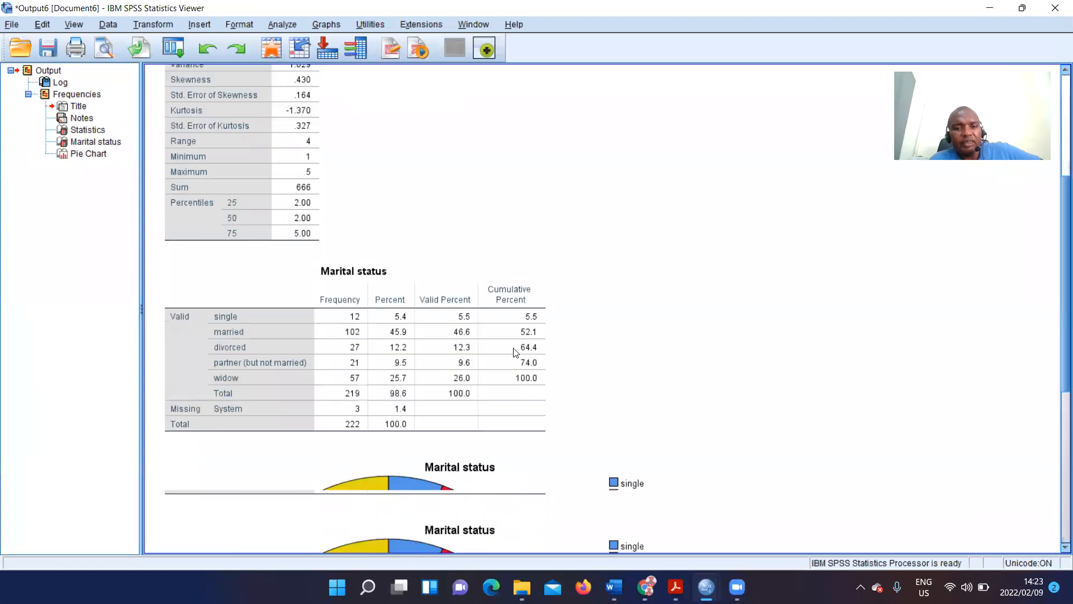
pyautogui.scroll(5, 514, 348)
pyautogui.scroll(-5, 485, 376)
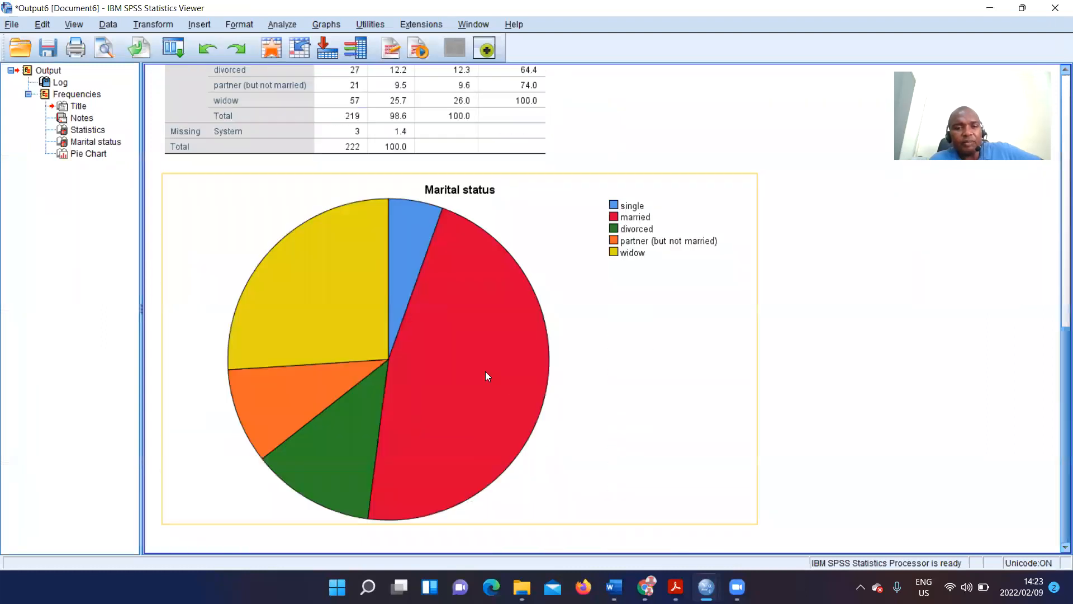
pyautogui.scroll(6, 484, 506)
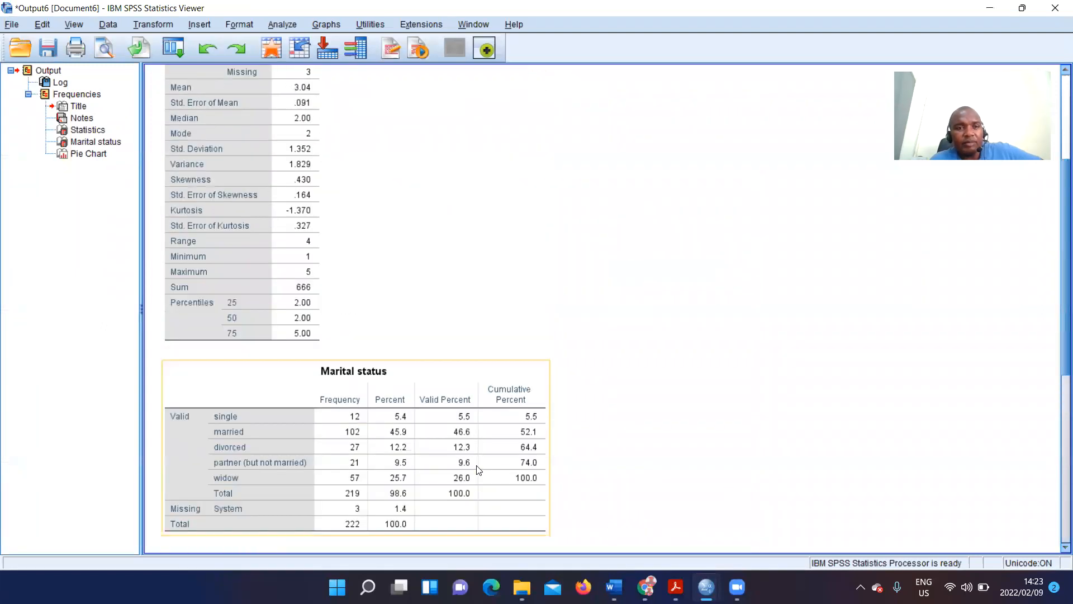
# Examine the mean in the Statistics table and check the value labels defined for marital_status in the Csernely_data variable list.
pyautogui.click(314, 269)
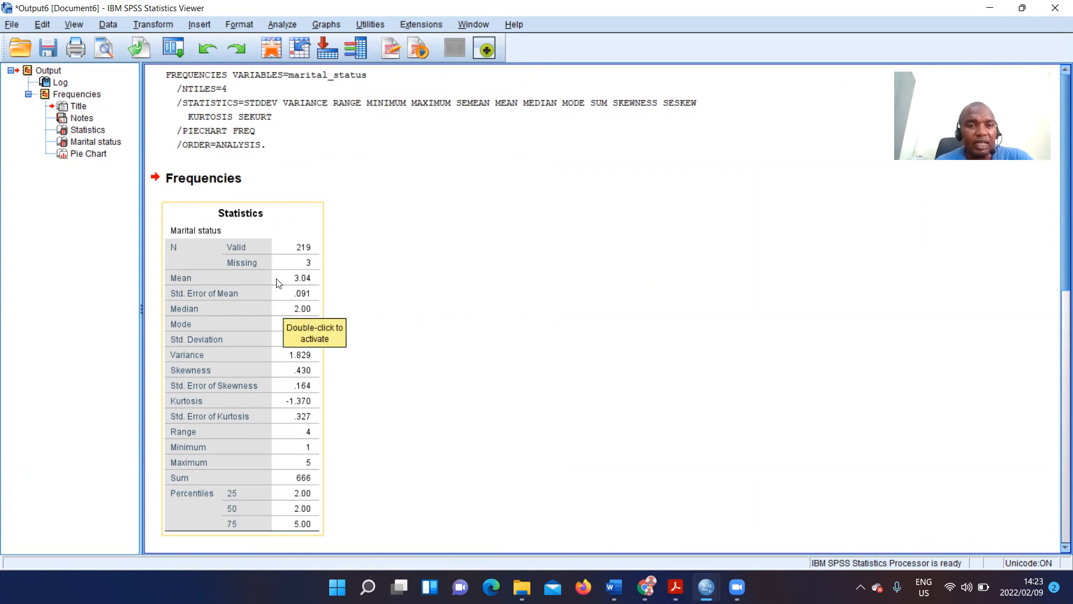
pyautogui.scroll(-1, 313, 295)
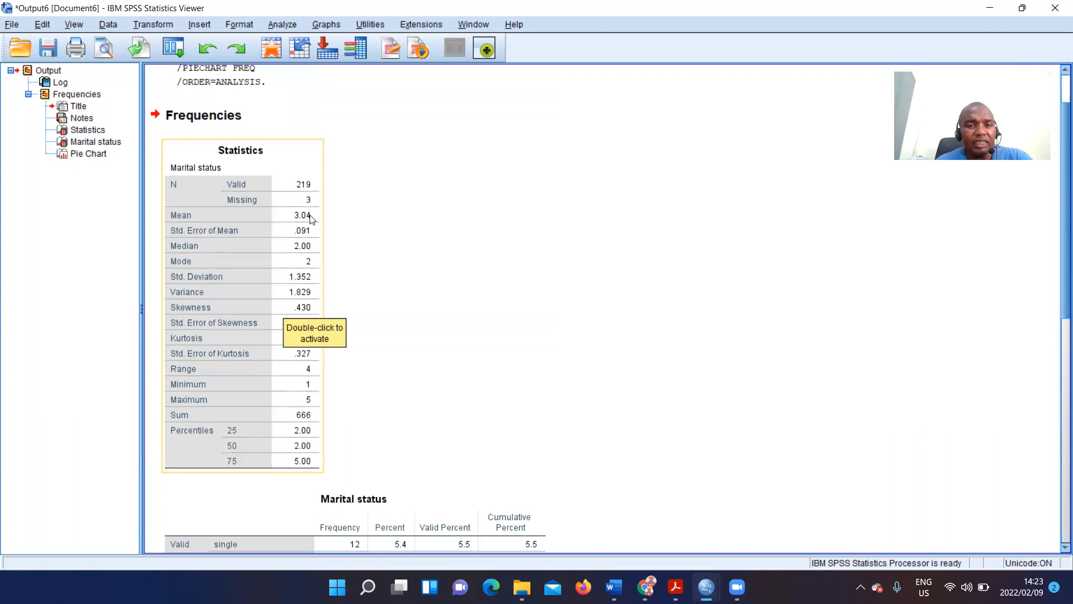
pyautogui.click(991, 8)
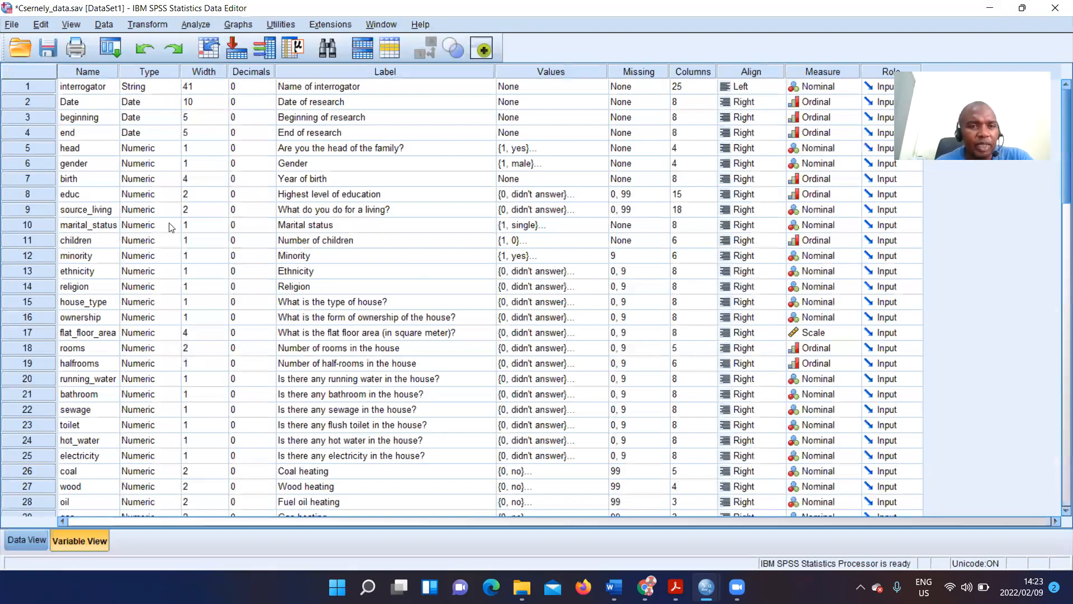
pyautogui.click(605, 229)
pyautogui.click(602, 225)
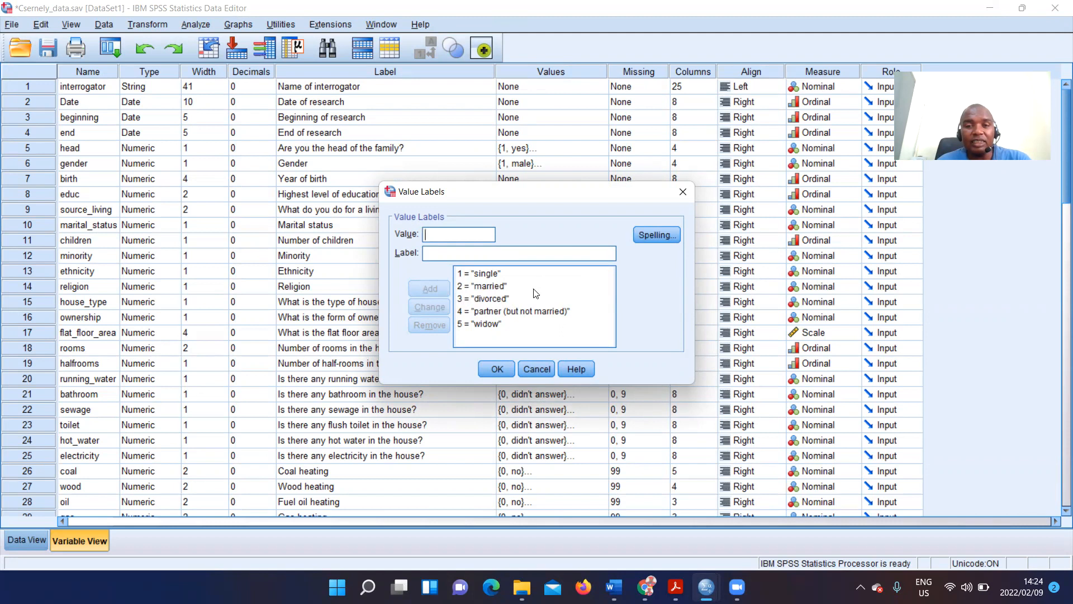
pyautogui.click(684, 194)
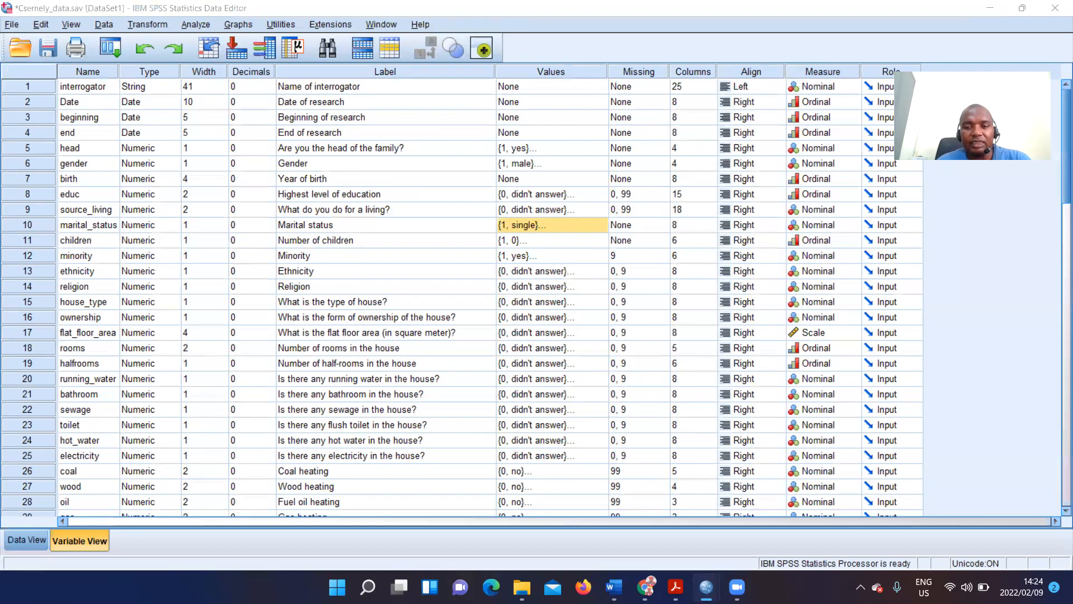
# Read the median in the output's Statistics table and compare it with the value labels of marital_status in the dataset.
pyautogui.moveTo(706, 586)
pyautogui.click(787, 517)
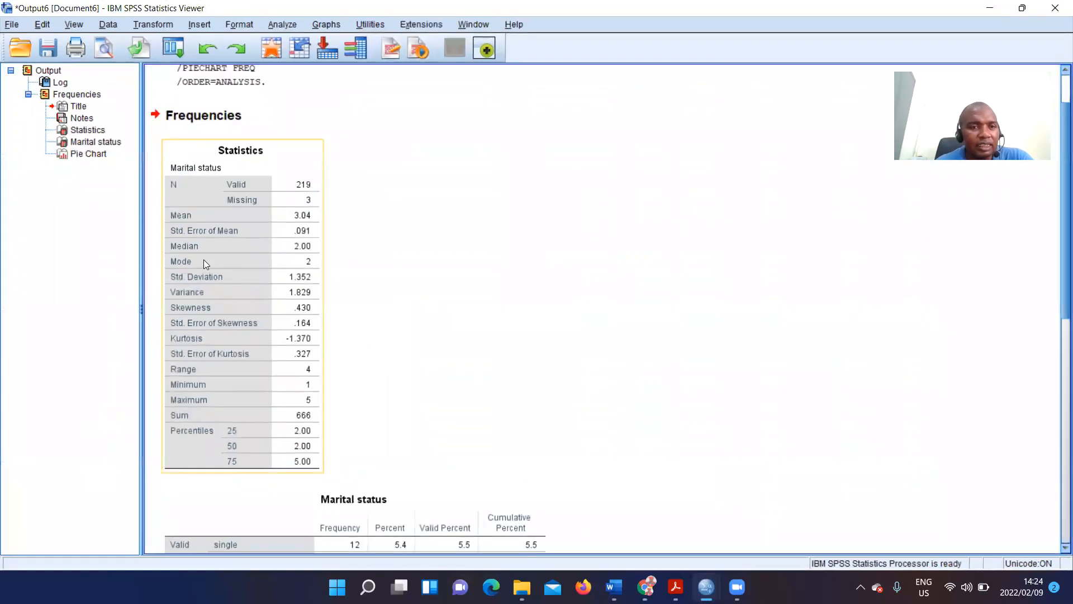
pyautogui.click(308, 249)
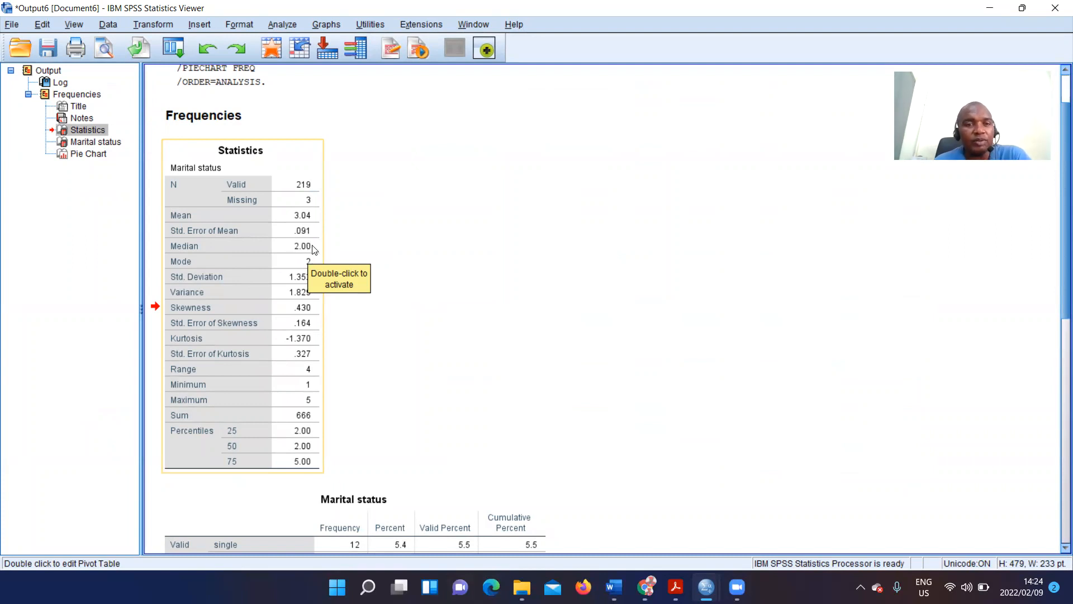
pyautogui.click(314, 248)
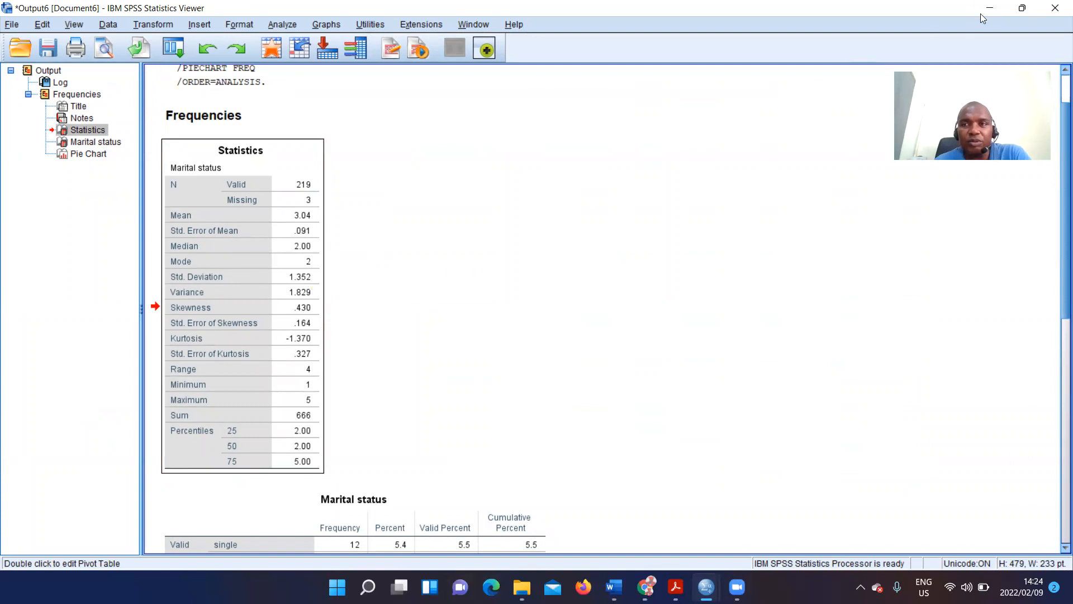
pyautogui.click(1022, 8)
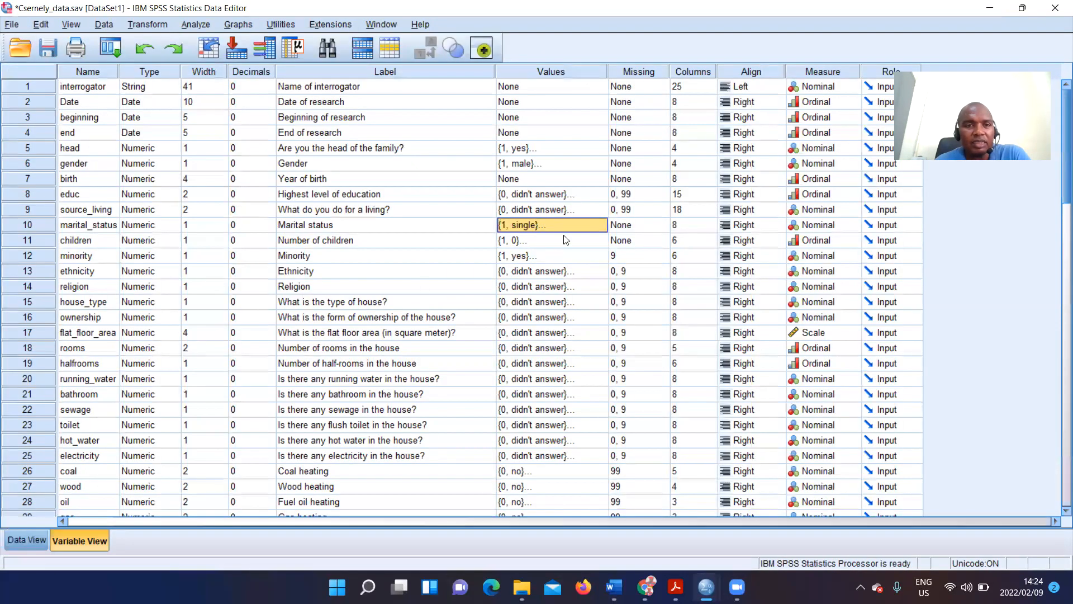
pyautogui.click(601, 226)
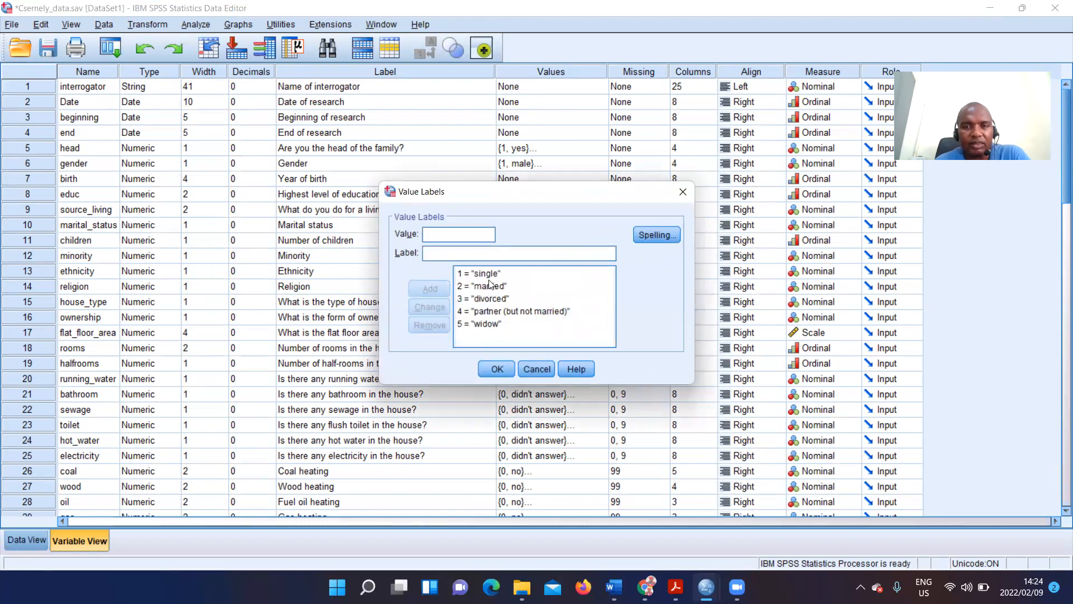
pyautogui.click(682, 192)
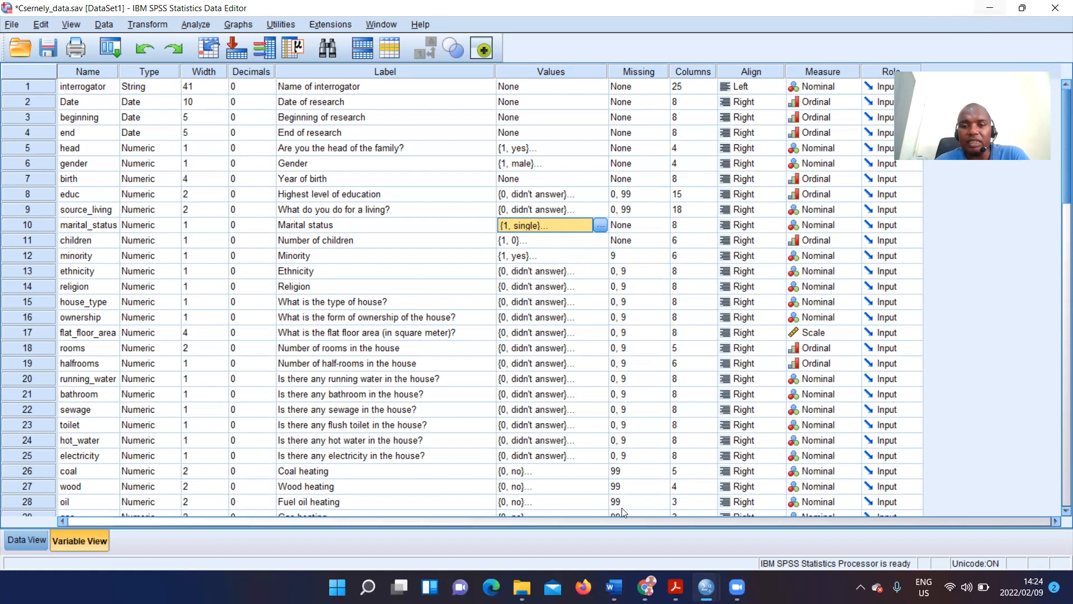
# Review the Marital status statistics and frequency table in the output viewer, and close Output6 without saving it.
pyautogui.click(736, 587)
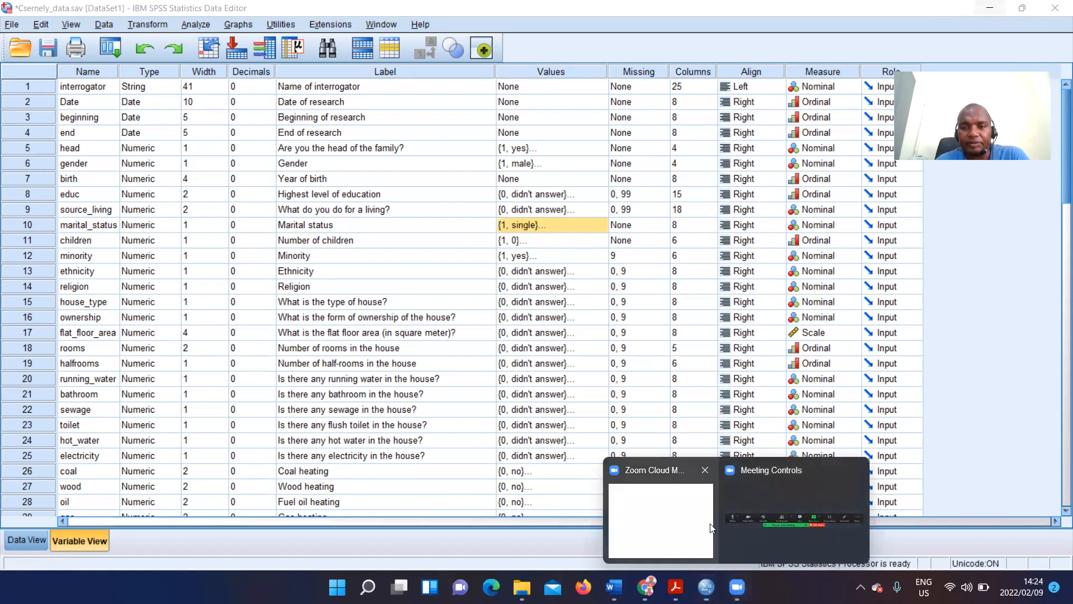
pyautogui.moveTo(706, 587)
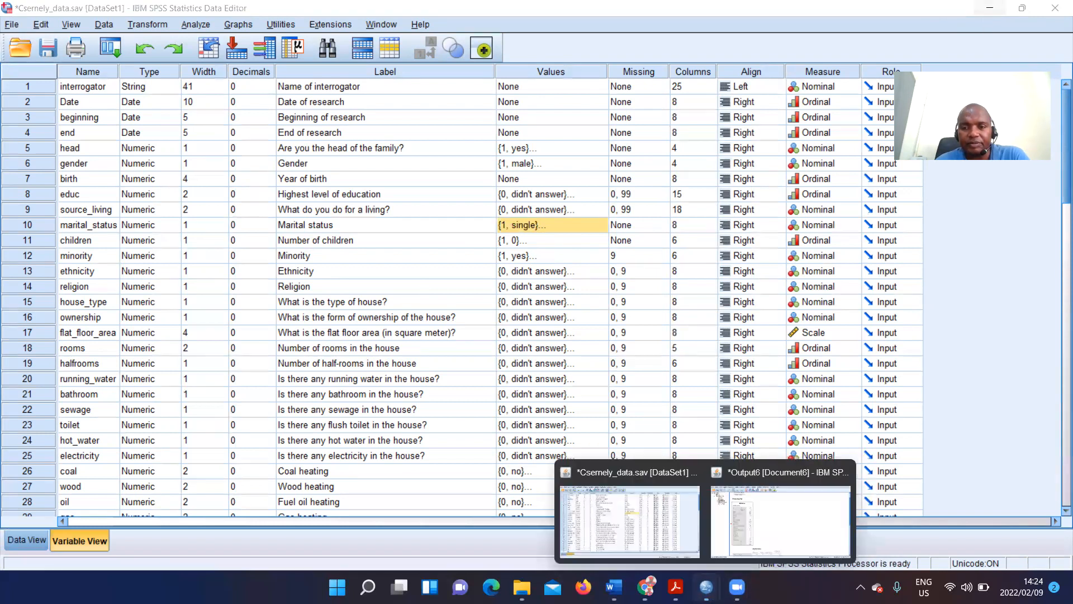
pyautogui.click(759, 513)
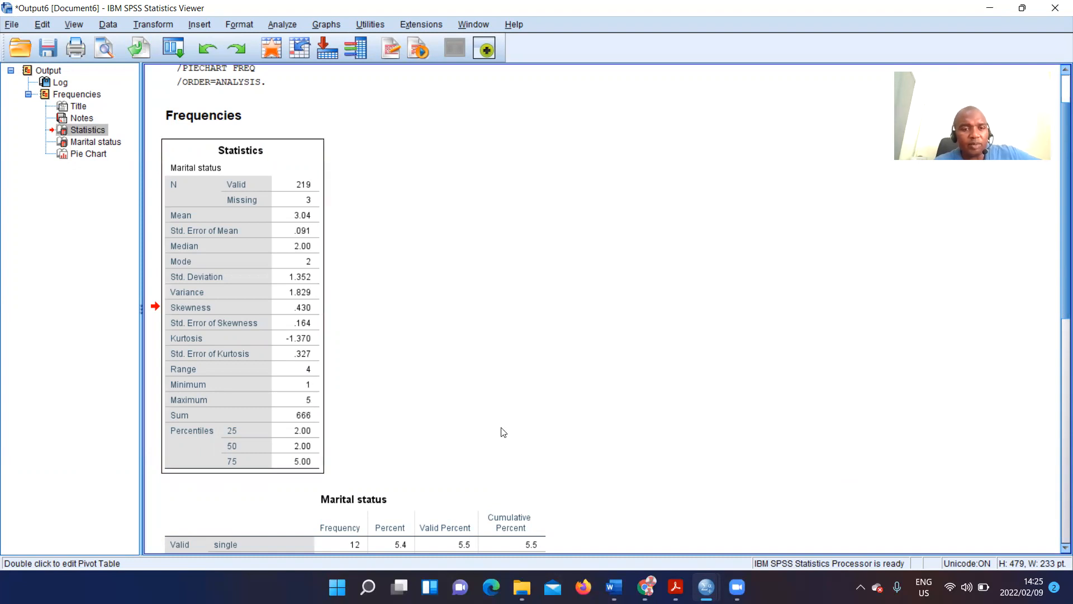
pyautogui.scroll(-3, 501, 431)
pyautogui.scroll(-4, 414, 415)
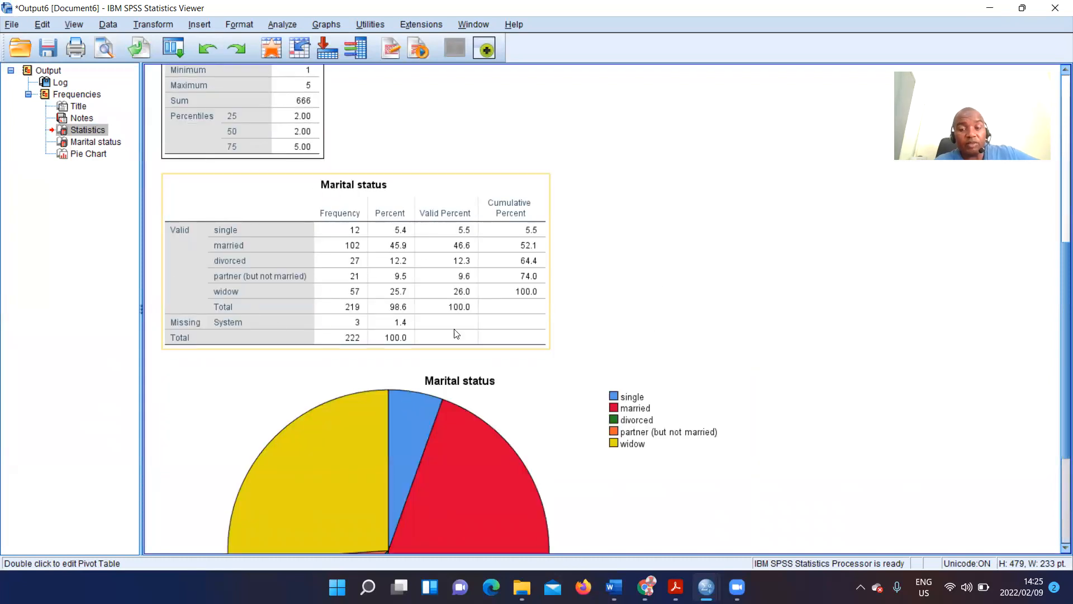
pyautogui.scroll(8, 568, 329)
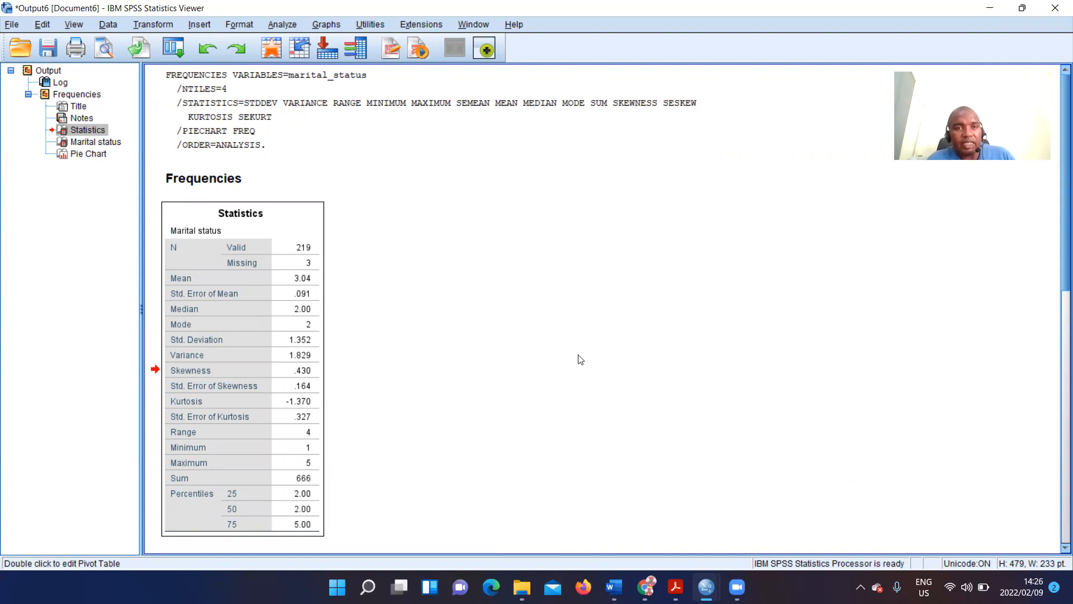
pyautogui.click(1056, 9)
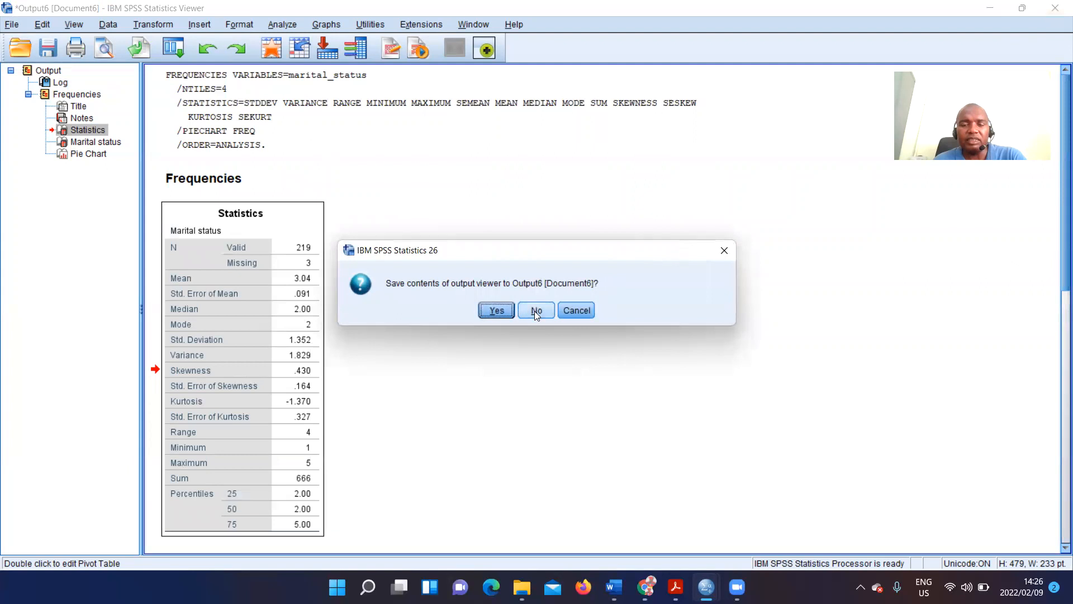
pyautogui.click(535, 312)
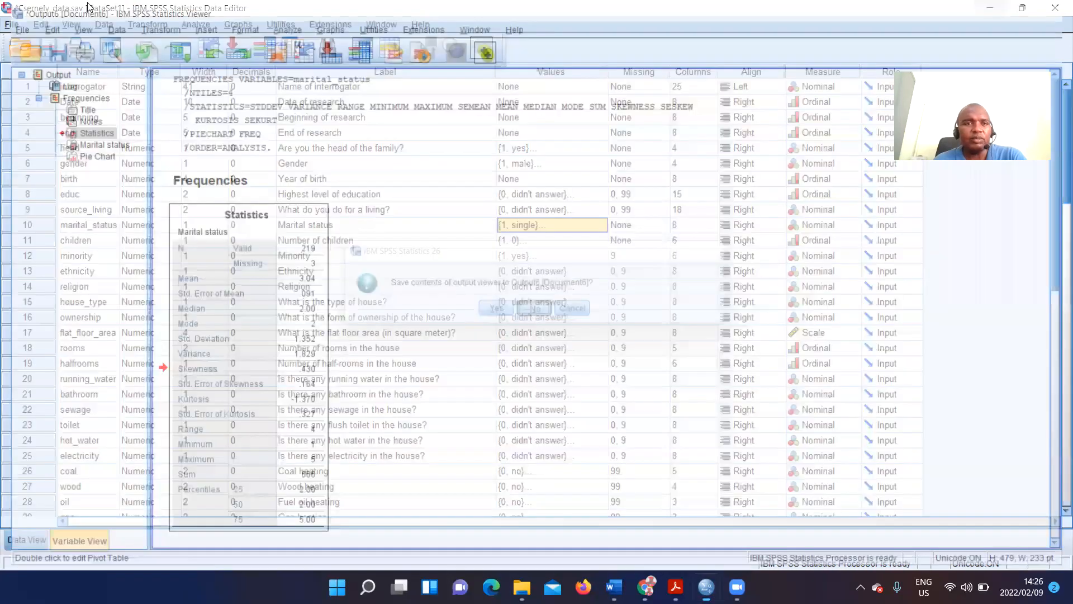
# Replace Marital status with the Total expenditure variable in the Frequencies analysis.
pyautogui.click(192, 20)
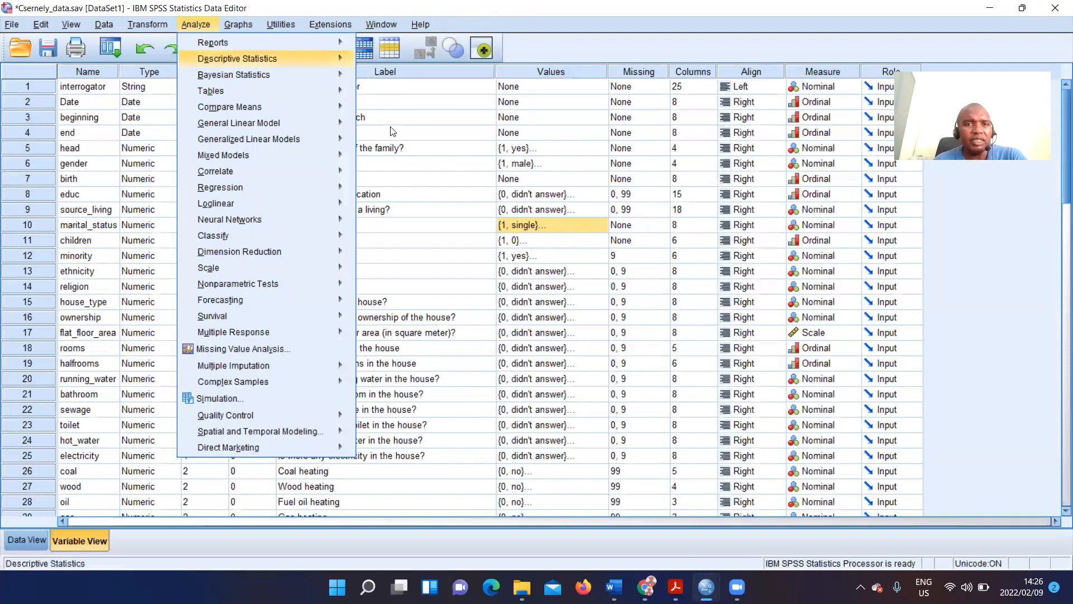
pyautogui.moveTo(225, 91)
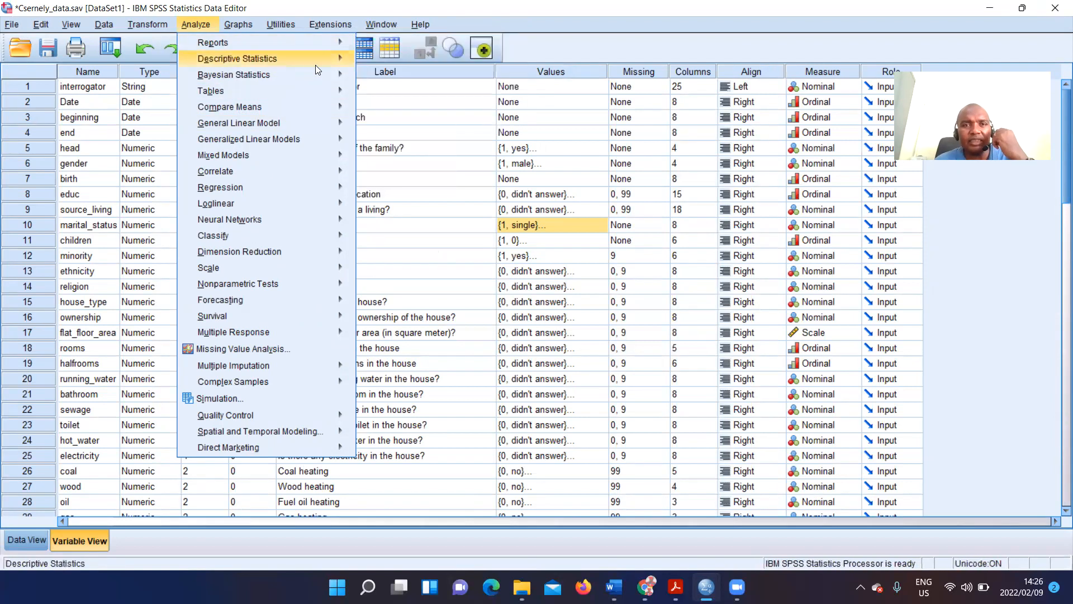
pyautogui.moveTo(316, 60)
pyautogui.click(375, 61)
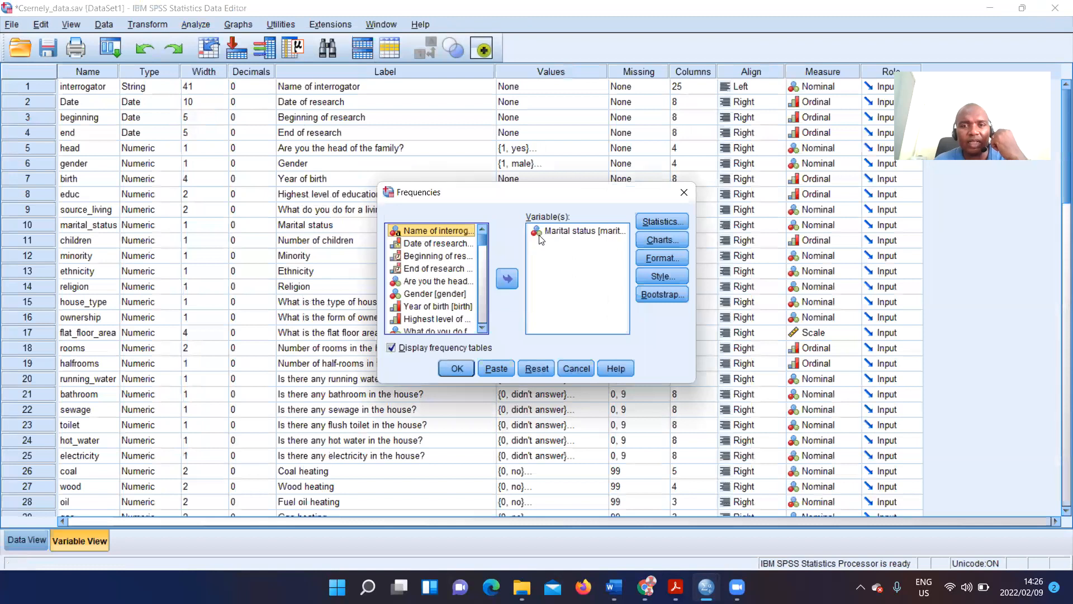
pyautogui.click(499, 280)
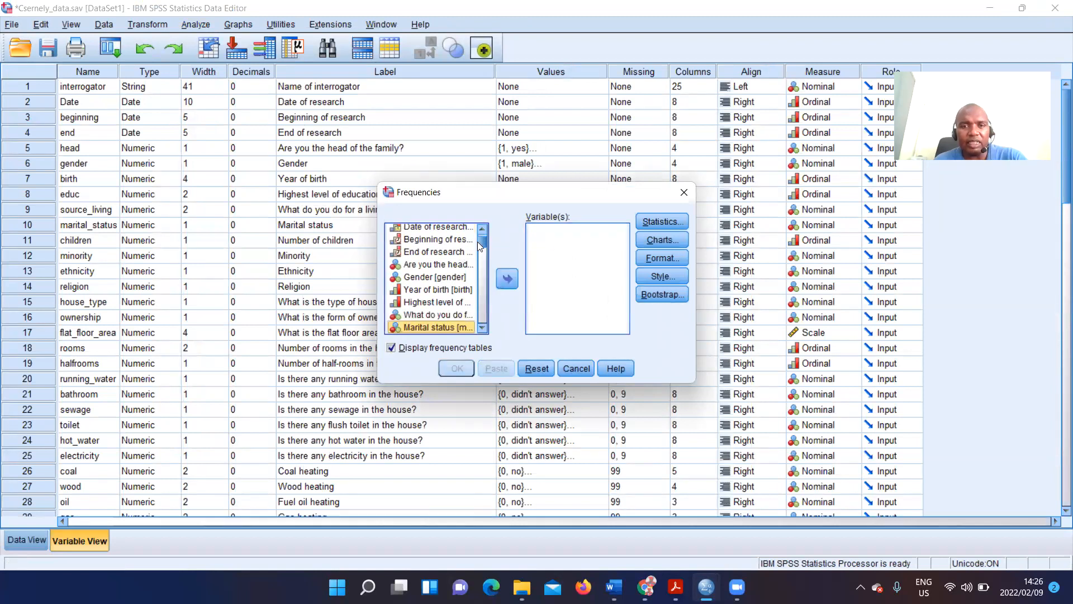
pyautogui.scroll(-4, 484, 258)
pyautogui.scroll(-10, 482, 258)
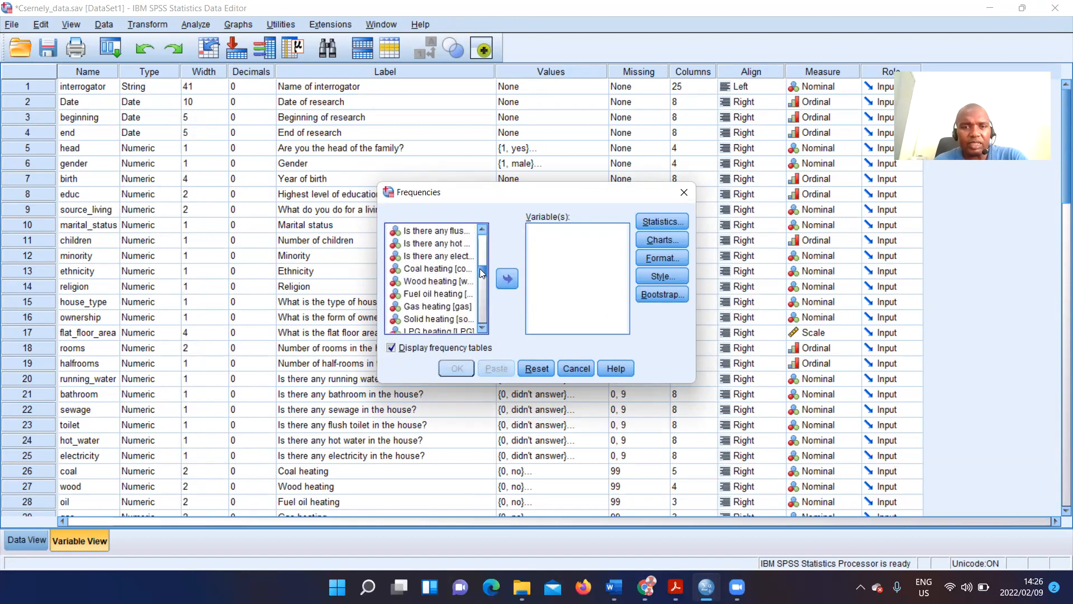
pyautogui.scroll(-2, 486, 295)
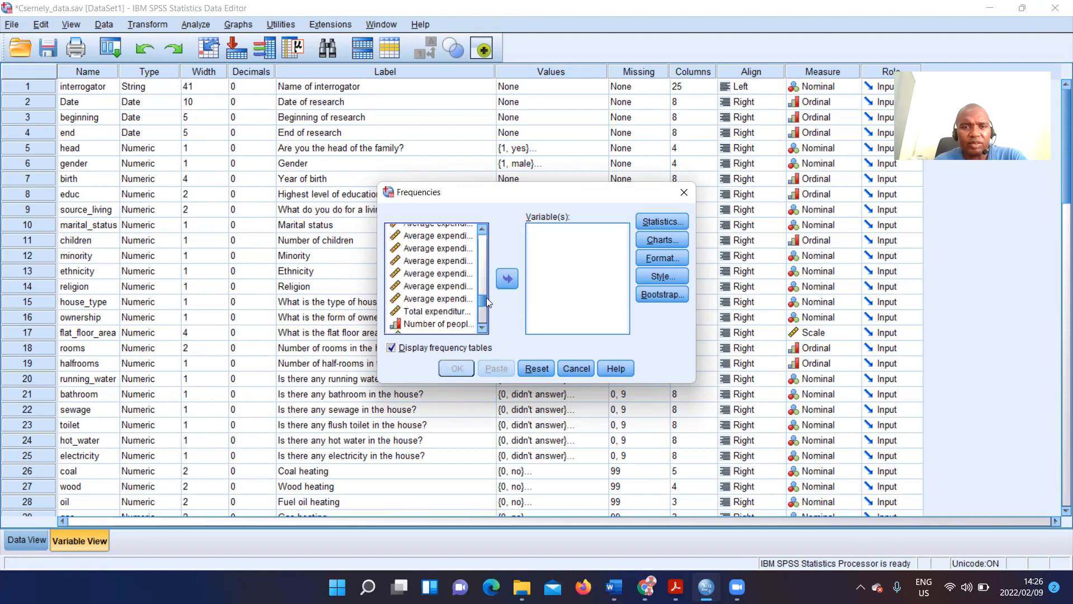
pyautogui.click(446, 311)
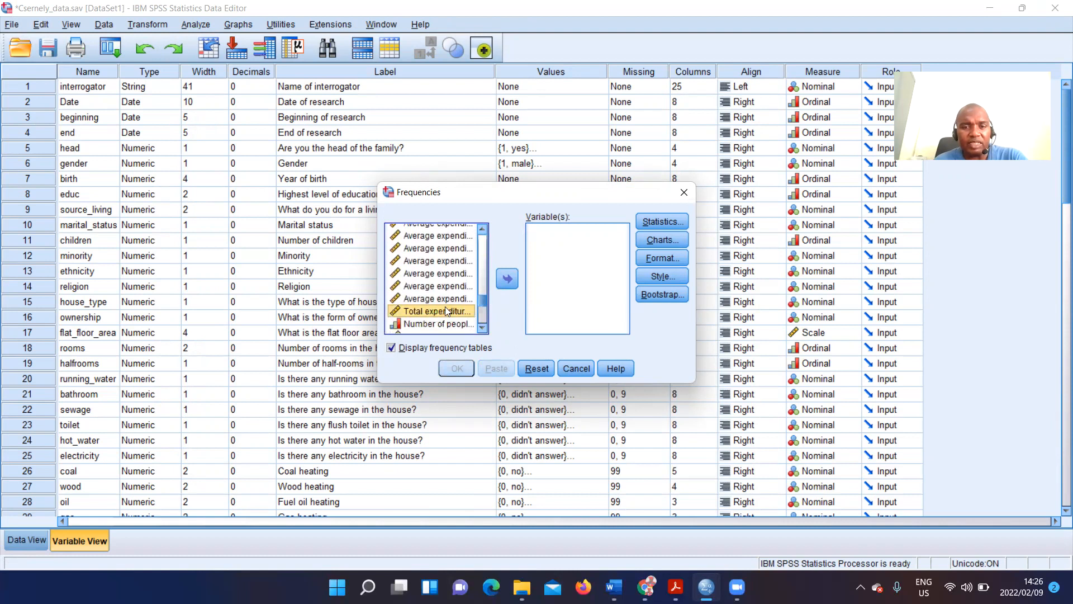
pyautogui.click(510, 280)
# Run Frequencies for Total expenditure with the already selected statistics and look through the resulting frequency table.
pyautogui.click(666, 222)
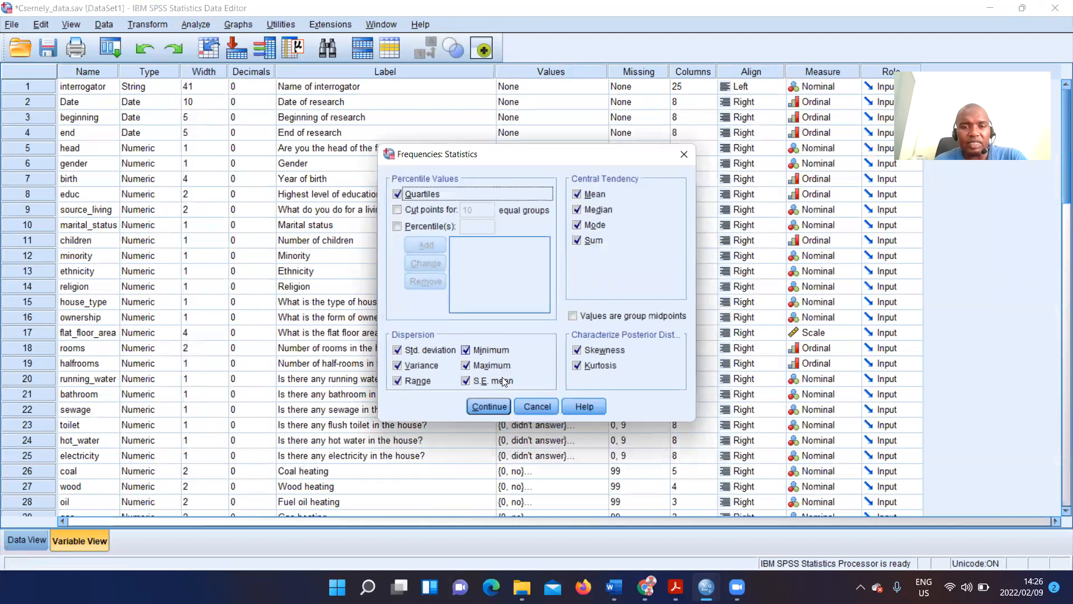
pyautogui.click(488, 407)
pyautogui.click(456, 368)
pyautogui.scroll(-10, 498, 323)
pyautogui.scroll(-20, 506, 317)
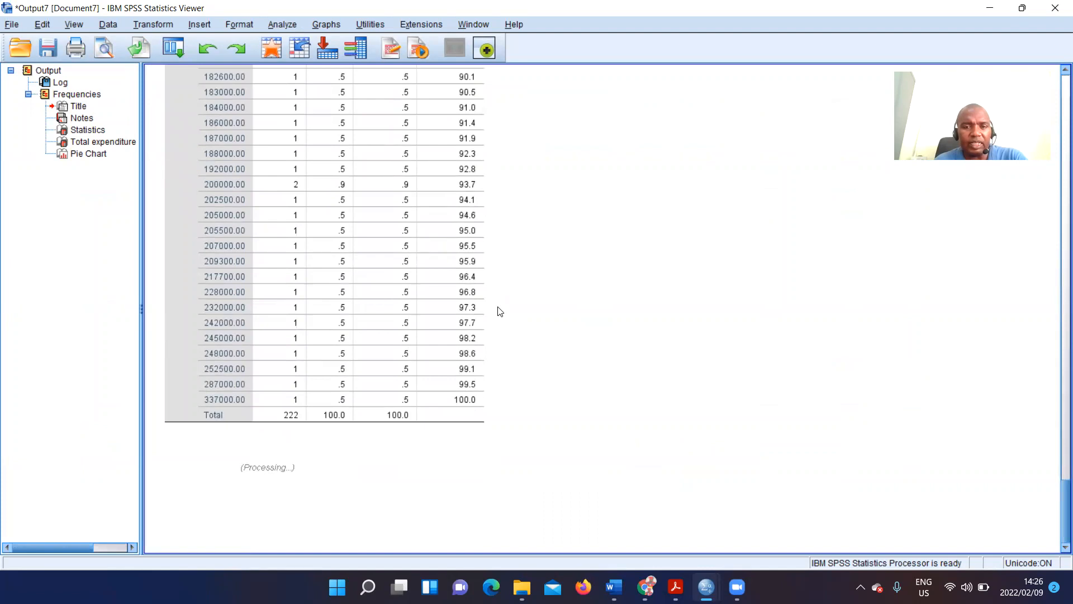
pyautogui.scroll(20, 500, 311)
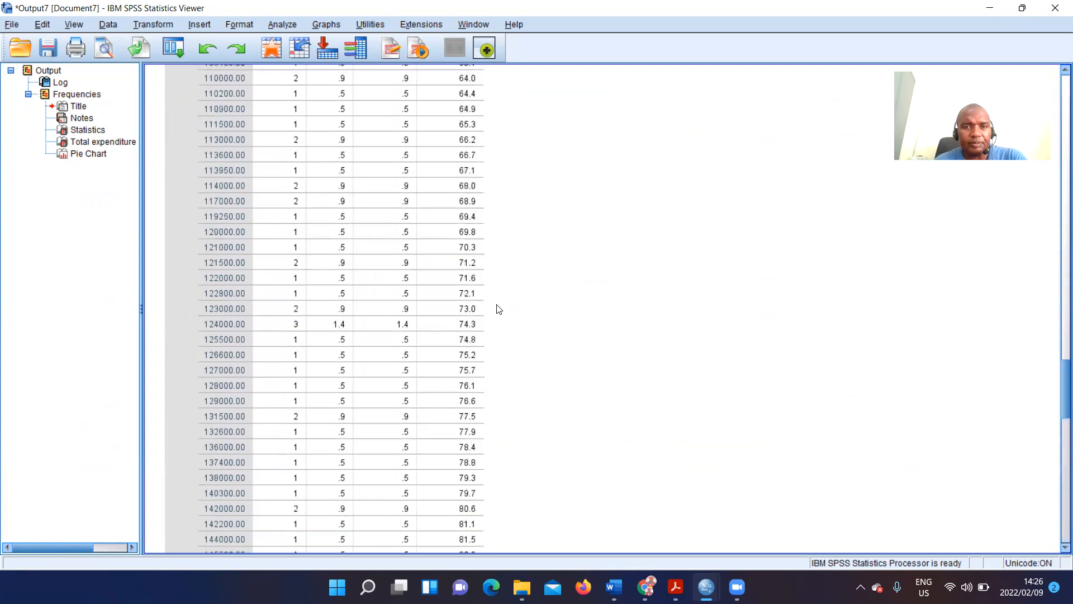
pyautogui.scroll(20, 499, 310)
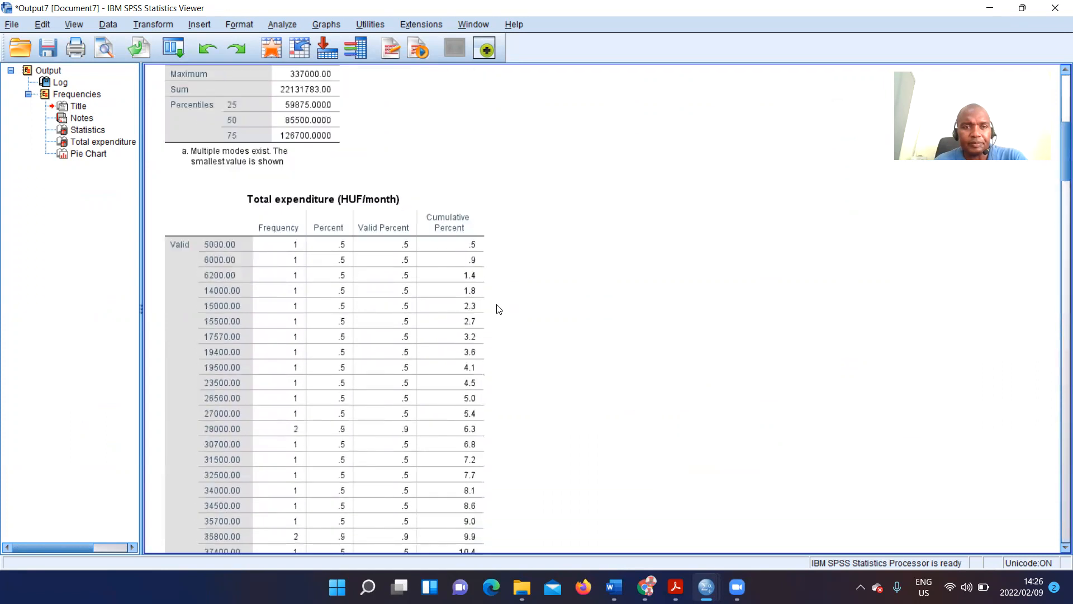
pyautogui.scroll(20, 499, 309)
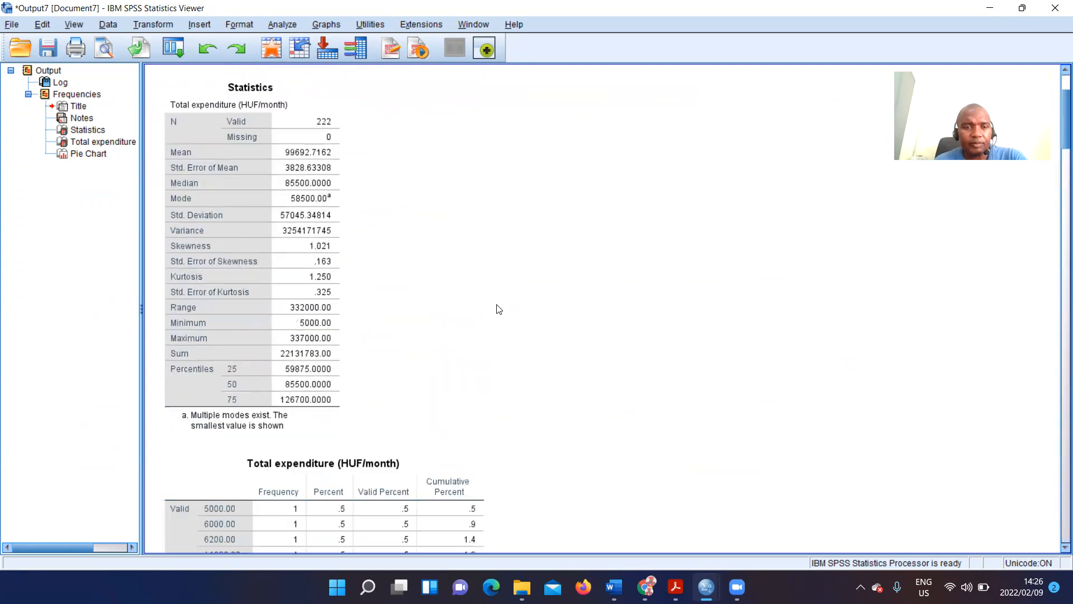
# Examine the Statistics table for Total expenditure (HUF/month), from the mean, median and mode down to the range and percentiles.
pyautogui.click(304, 290)
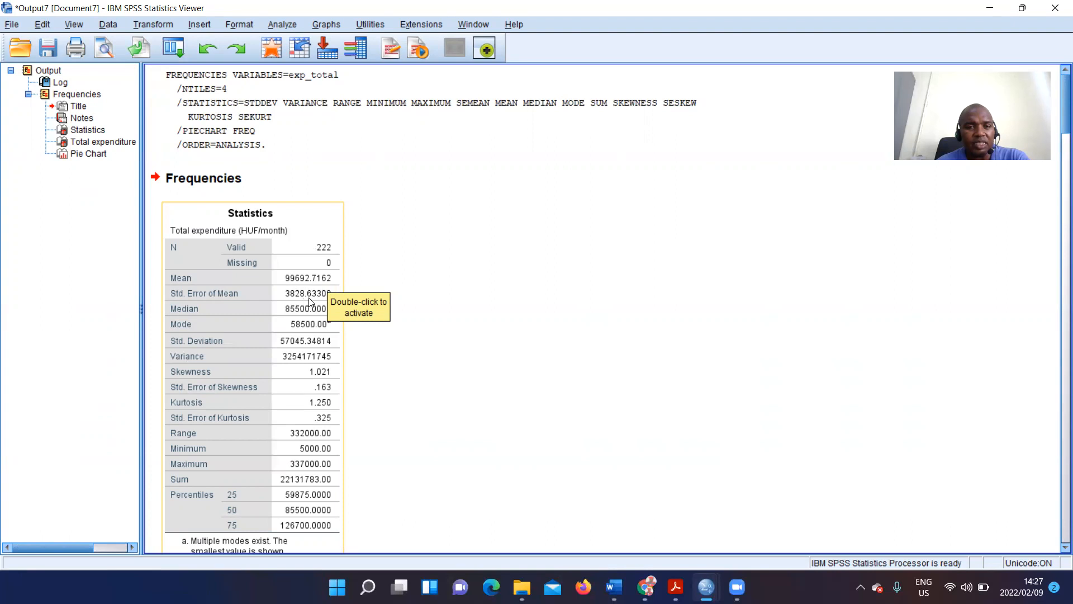
pyautogui.click(664, 322)
pyautogui.click(351, 311)
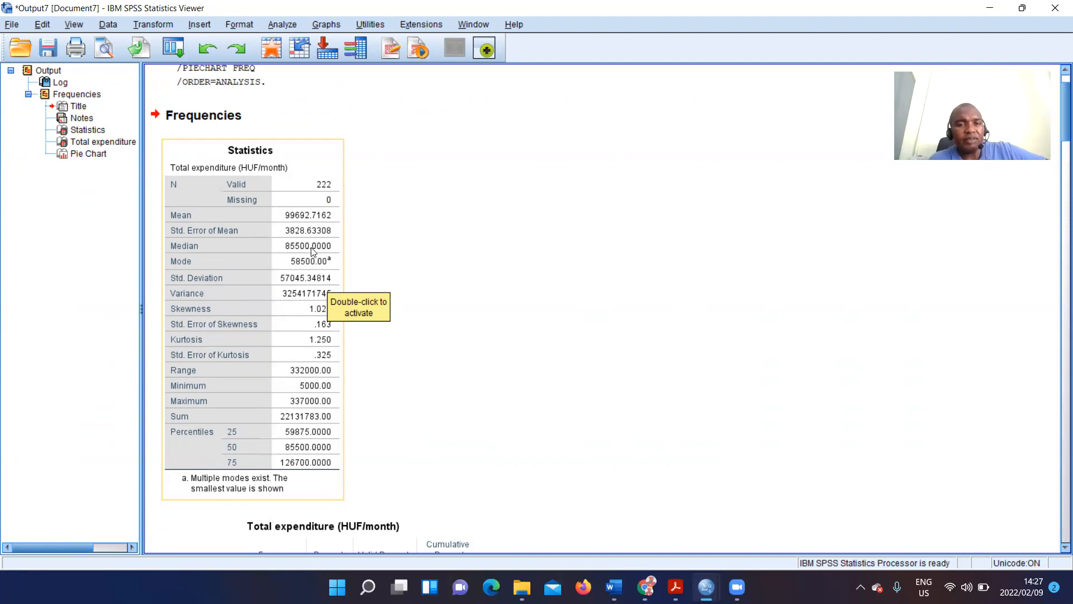
pyautogui.scroll(-2, 311, 247)
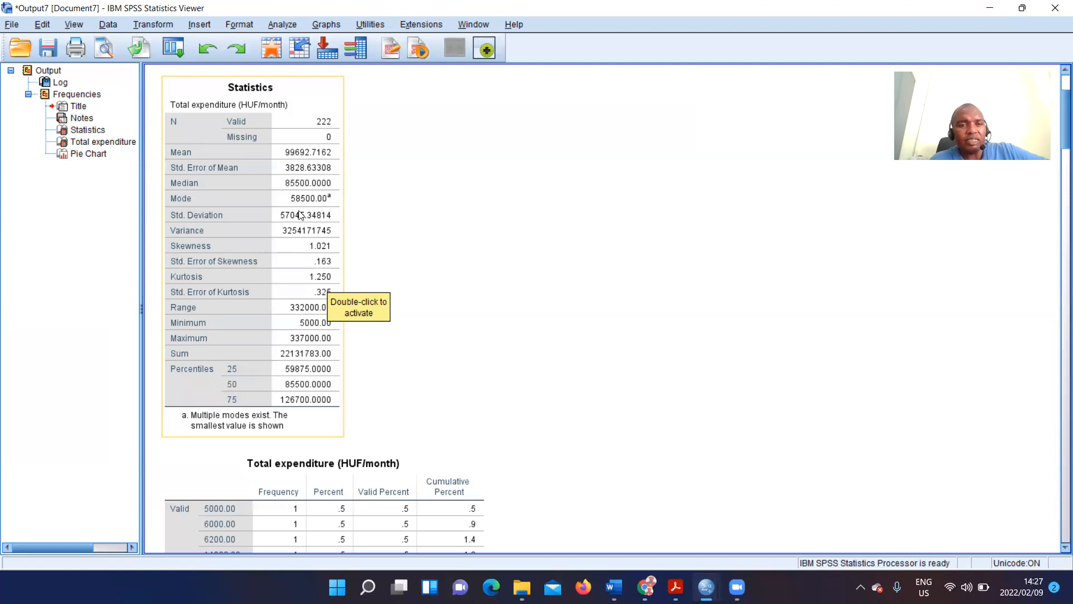
pyautogui.scroll(-2, 300, 215)
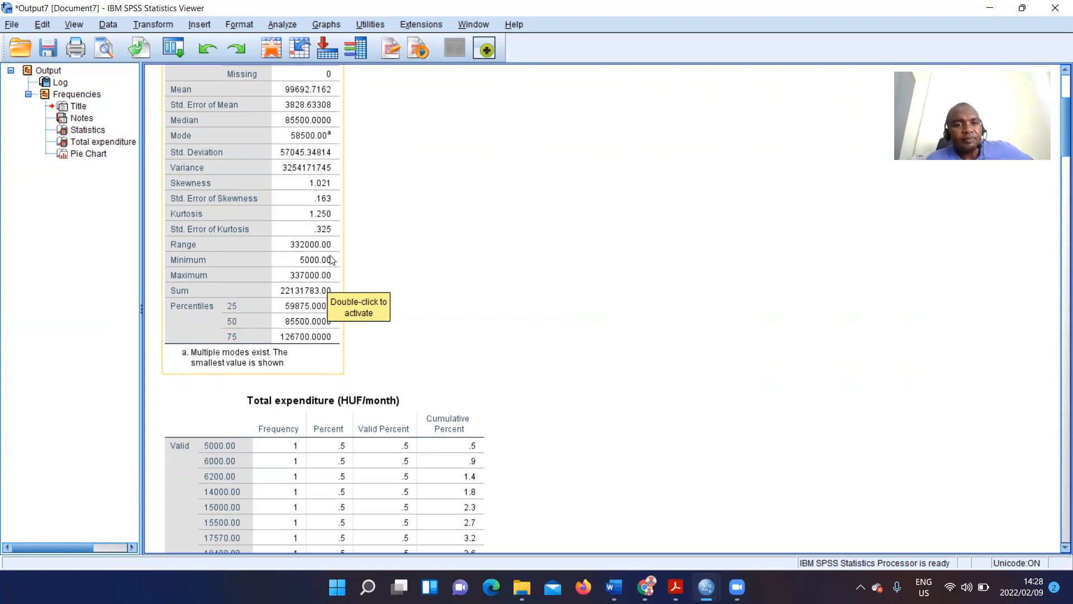
pyautogui.scroll(-1, 321, 248)
pyautogui.scroll(-4, 320, 248)
pyautogui.scroll(6, 320, 248)
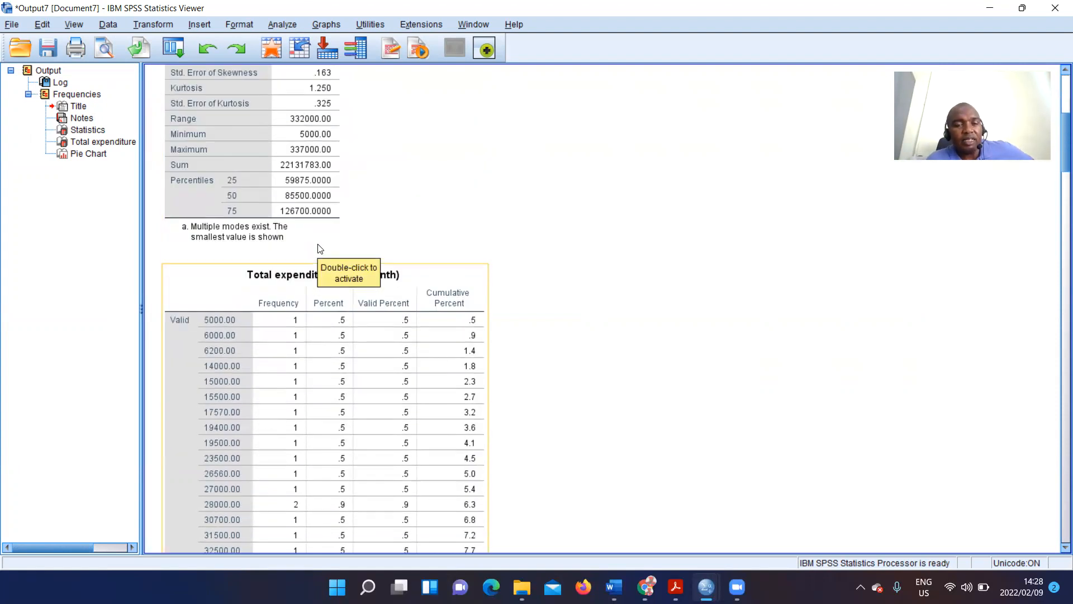
# Examine the range, minimum, maximum, sum and quartiles of Total expenditure in the Statistics table, comparing the 50th percentile with the median.
pyautogui.scroll(-2, 323, 276)
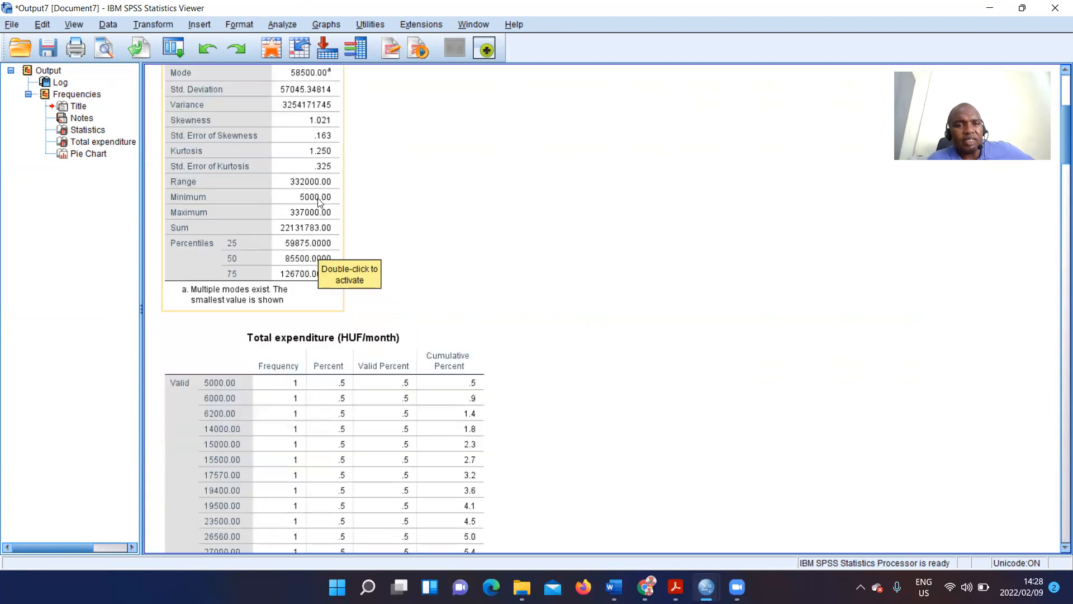
pyautogui.scroll(1, 324, 231)
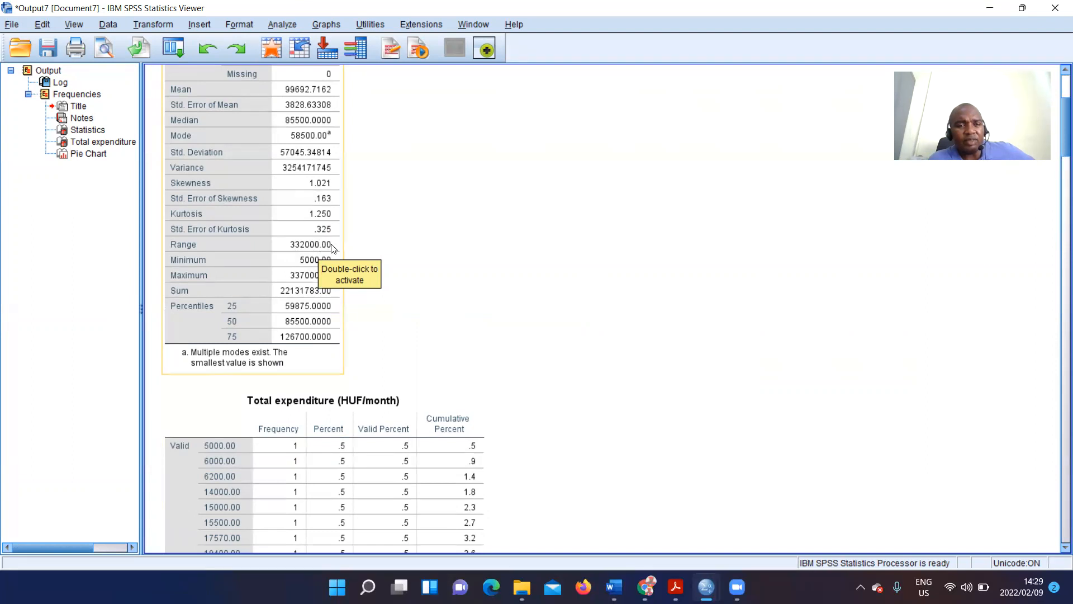
pyautogui.scroll(-1, 291, 204)
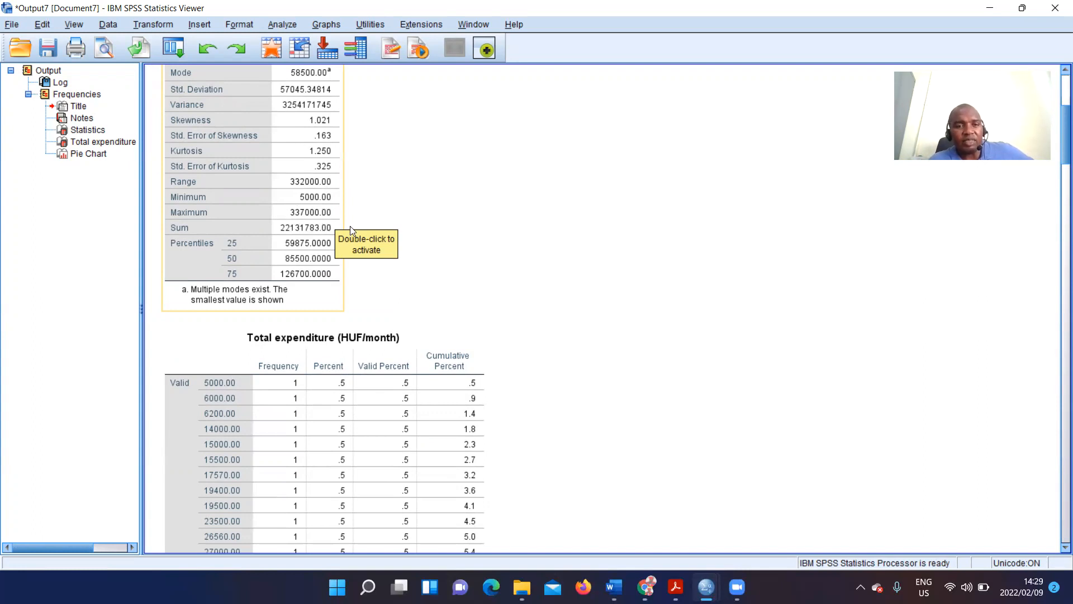
pyautogui.scroll(-2, 319, 246)
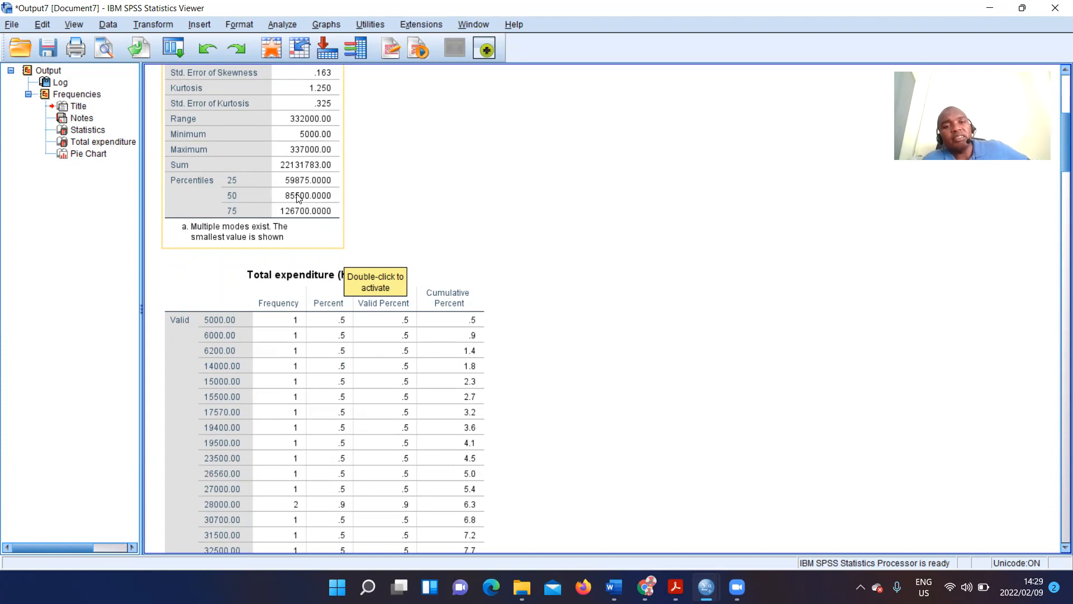
pyautogui.scroll(5, 324, 197)
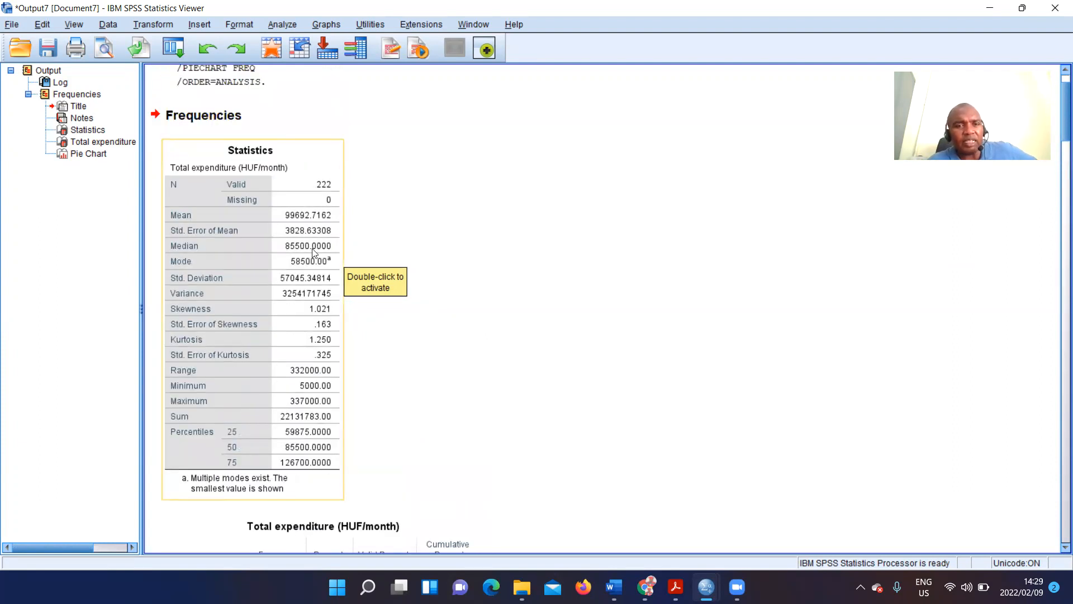
pyautogui.scroll(-3, 316, 249)
pyautogui.scroll(3, 313, 249)
pyautogui.scroll(-5, 330, 258)
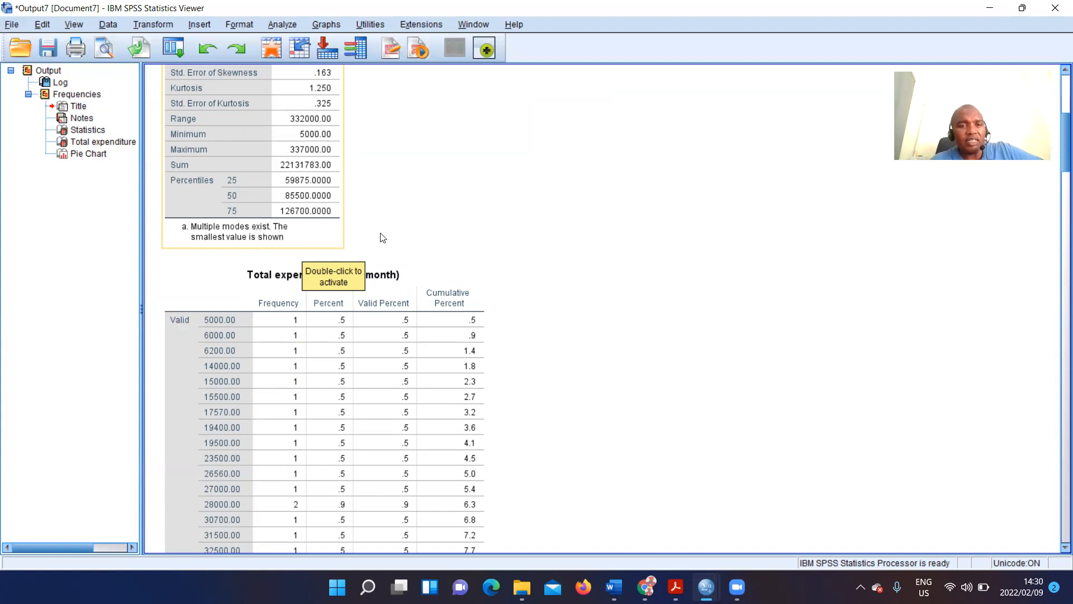
pyautogui.scroll(5, 405, 242)
pyautogui.click(285, 192)
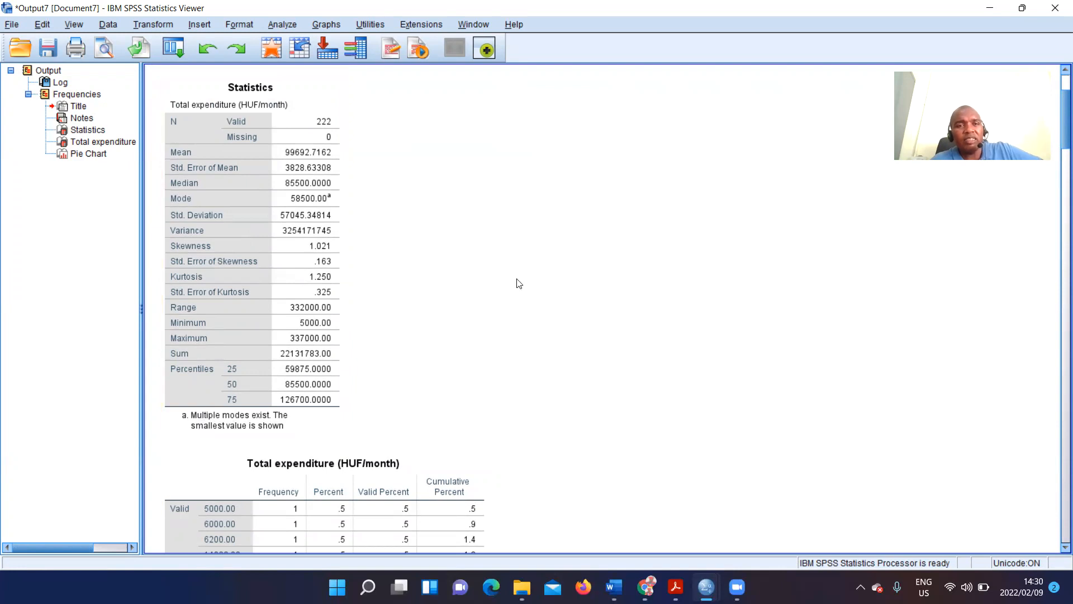
# Examine the pie chart of Total expenditure (HUF/month) and the end of the frequency table above it.
pyautogui.scroll(-20, 519, 284)
pyautogui.scroll(-20, 519, 283)
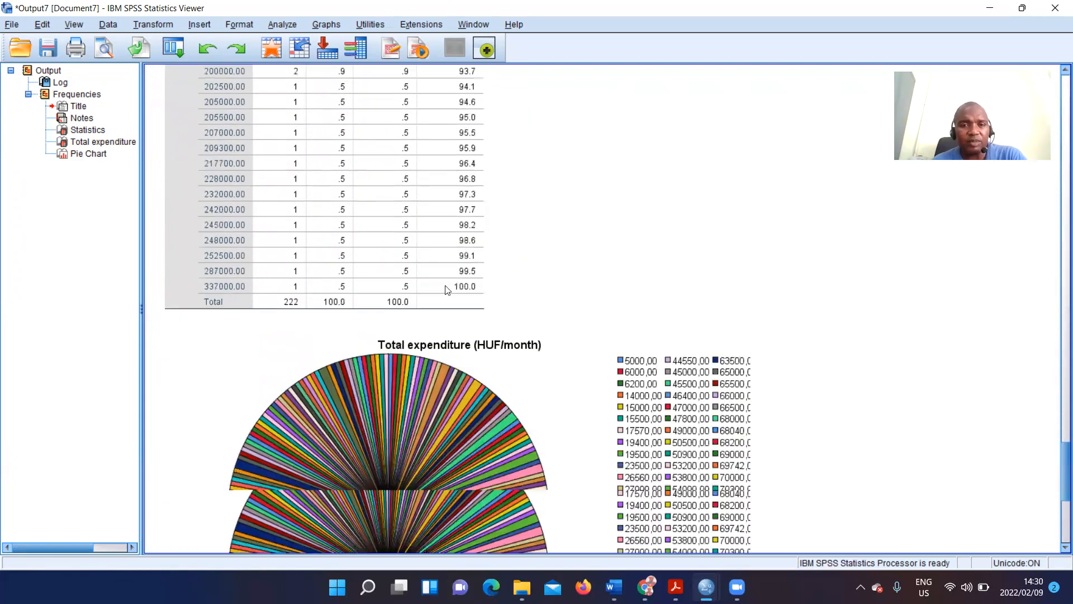
pyautogui.scroll(-3, 448, 289)
pyautogui.scroll(8, 484, 369)
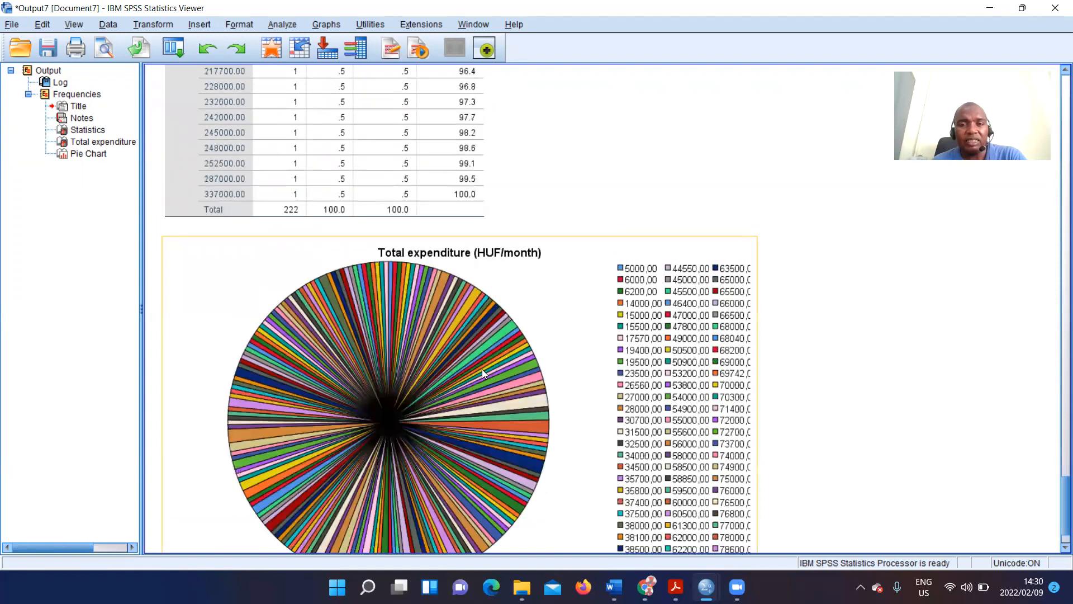
pyautogui.scroll(-5, 487, 360)
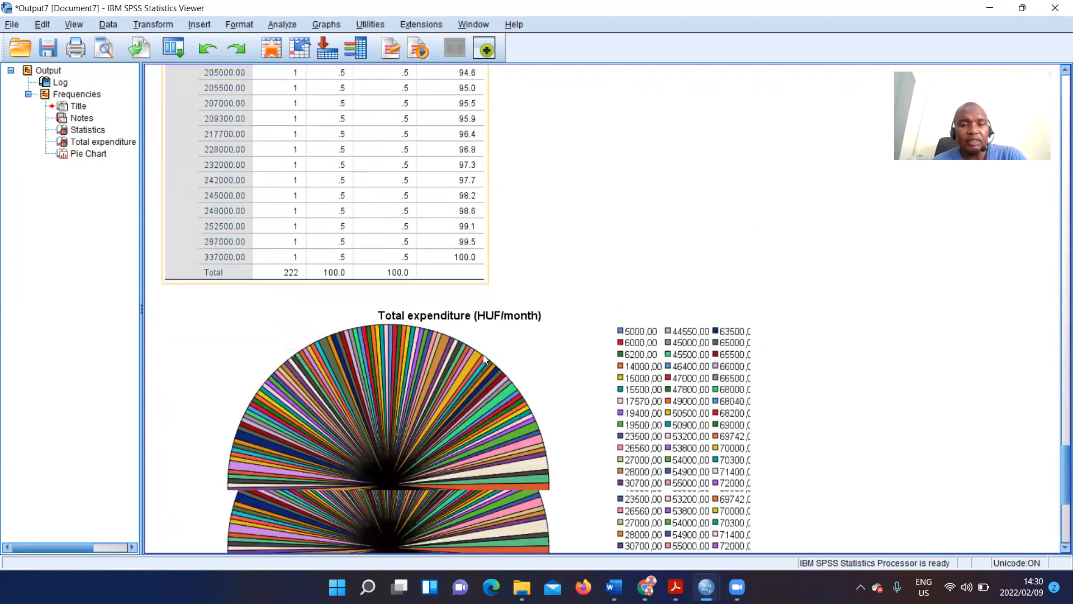
pyautogui.scroll(-1, 483, 358)
pyautogui.click(336, 392)
pyautogui.scroll(-1, 440, 402)
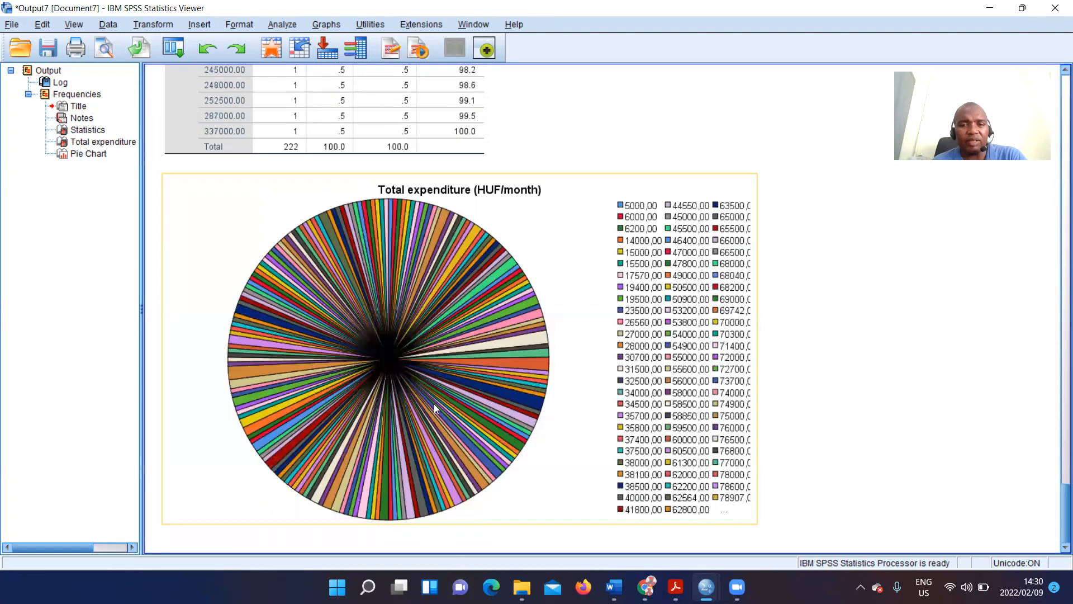
# Look back through the Total expenditure frequency table to the Statistics table, and close Output7 without saving it.
pyautogui.scroll(20, 619, 379)
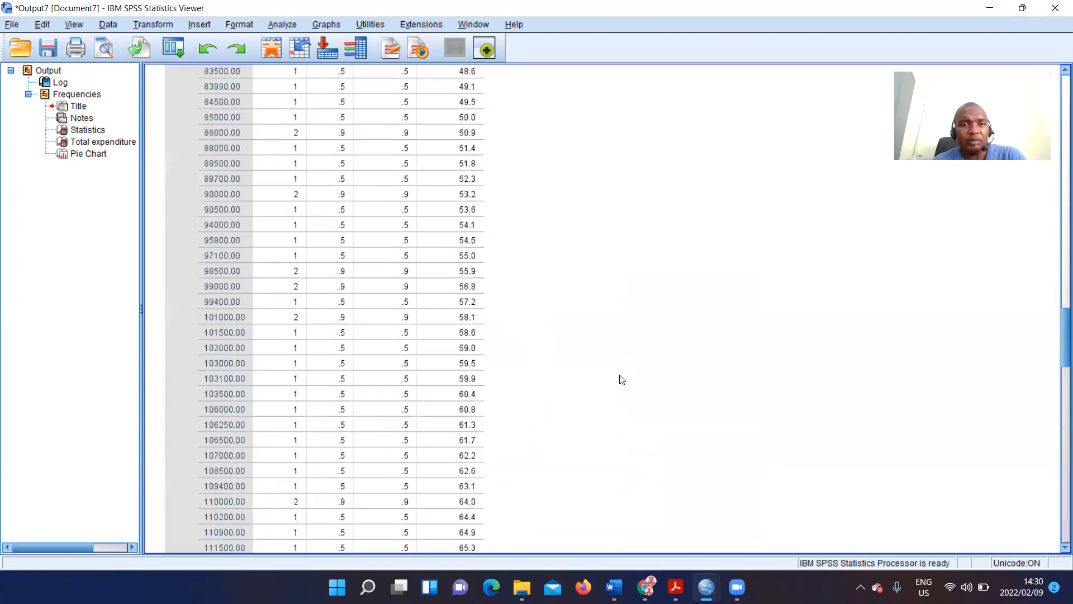
pyautogui.scroll(16, 619, 379)
pyautogui.scroll(-8, 617, 380)
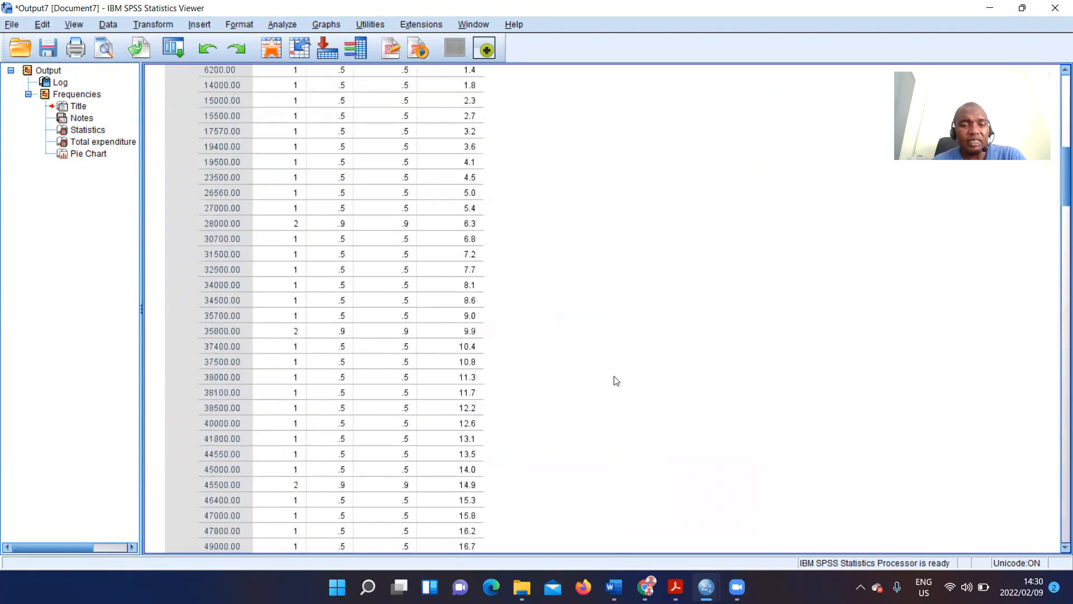
pyautogui.scroll(6, 616, 380)
pyautogui.scroll(5, 615, 382)
pyautogui.scroll(-6, 614, 383)
pyautogui.scroll(12, 613, 380)
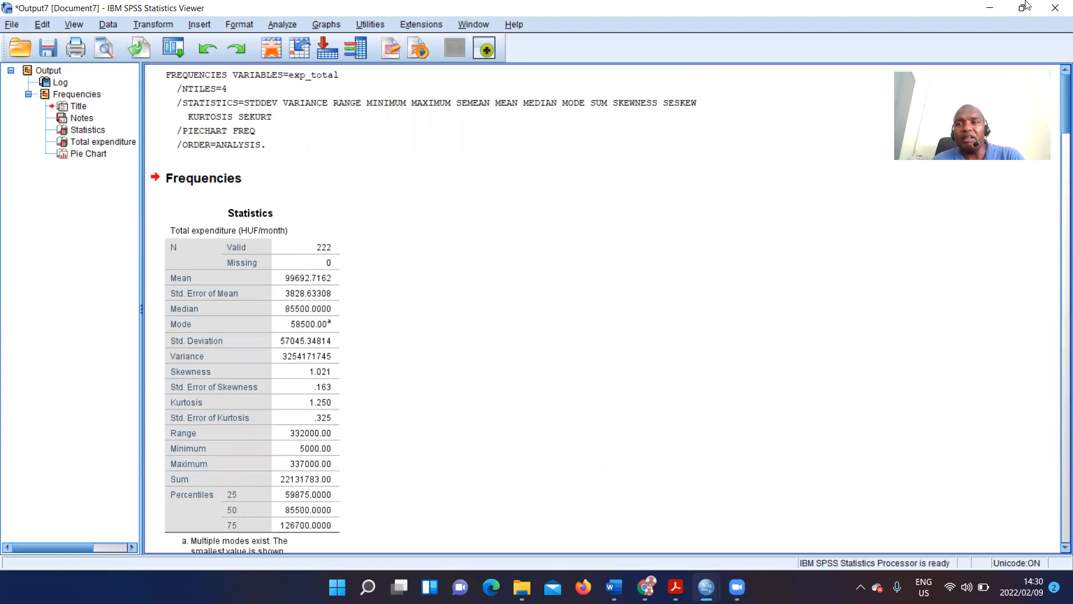
pyautogui.click(235, 441)
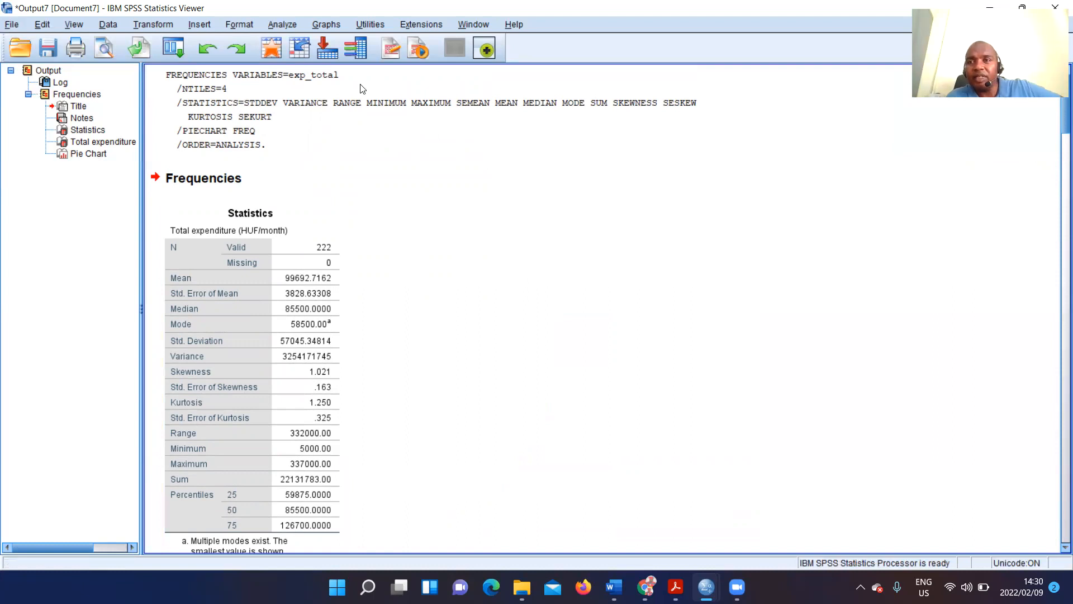
pyautogui.click(1055, 8)
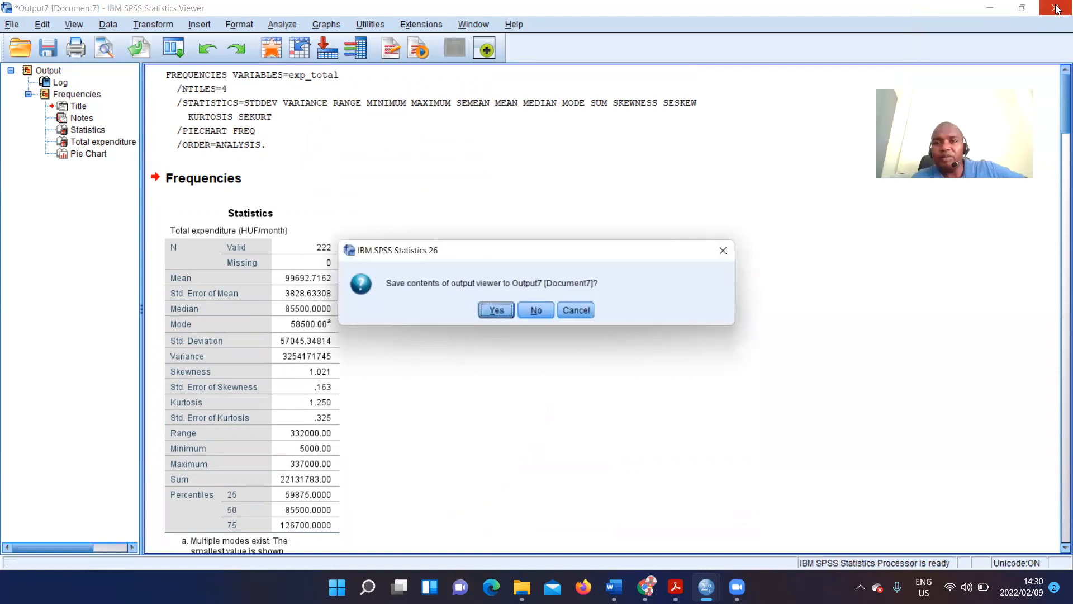
pyautogui.click(532, 314)
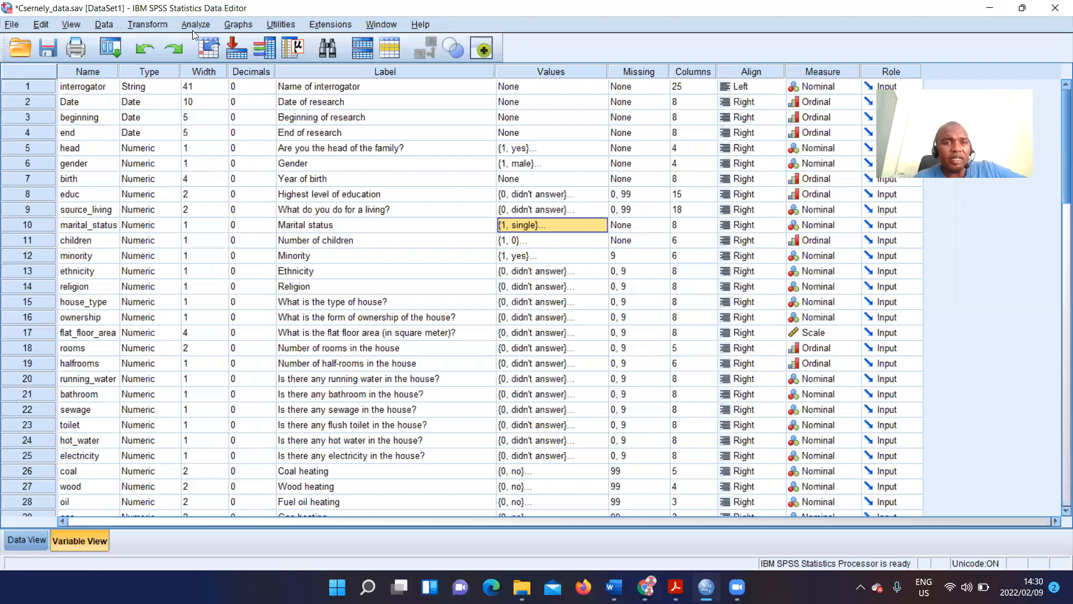
# Reopen the Frequencies analysis for Total expenditure and check its selected statistics without changing them.
pyautogui.click(194, 25)
pyautogui.moveTo(223, 231)
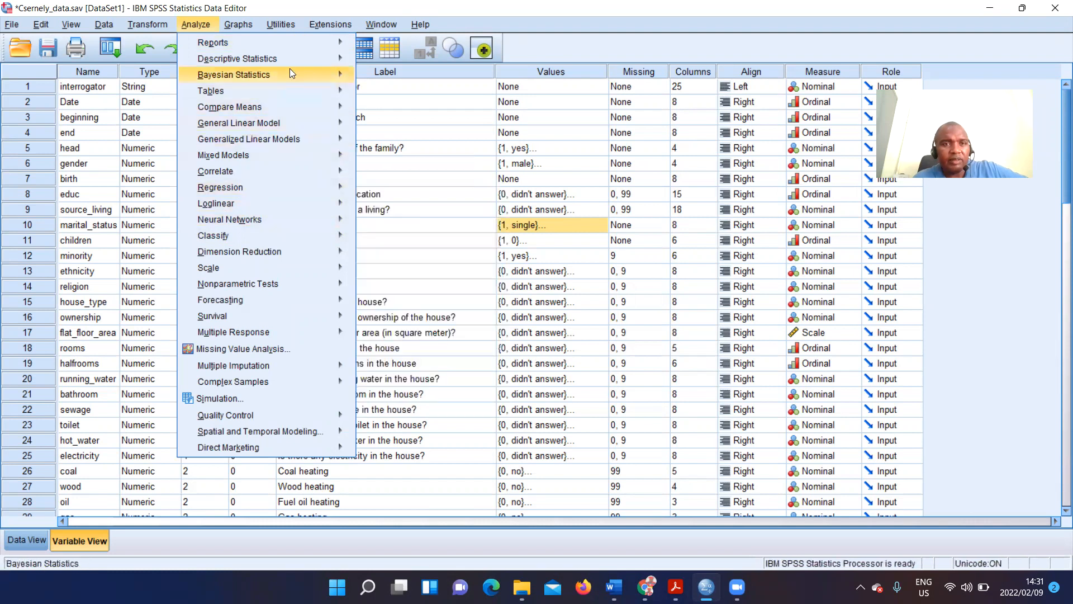
pyautogui.moveTo(311, 56)
pyautogui.click(371, 61)
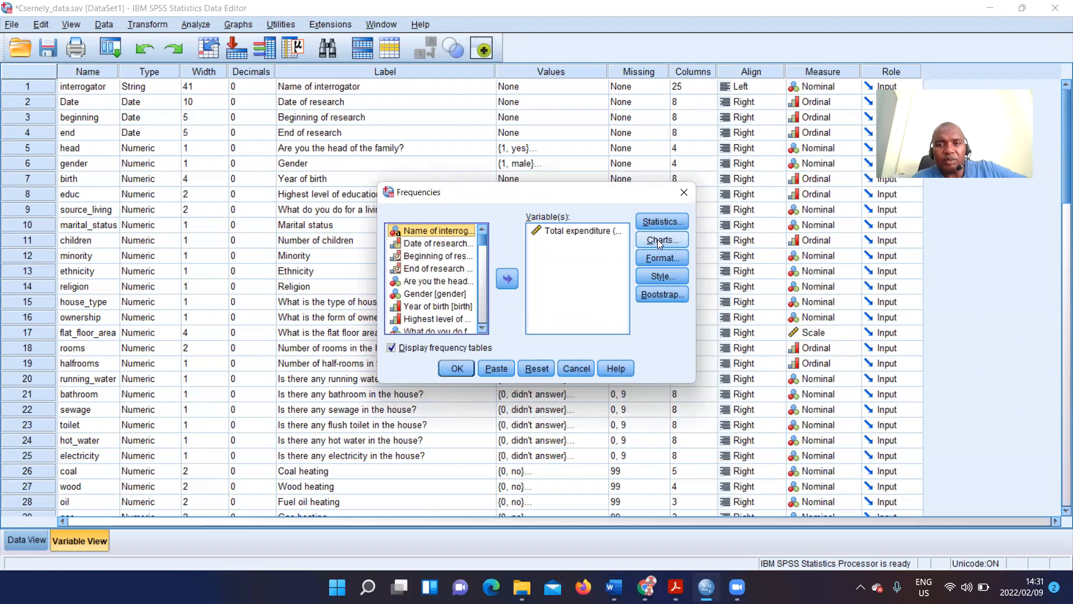
pyautogui.click(662, 221)
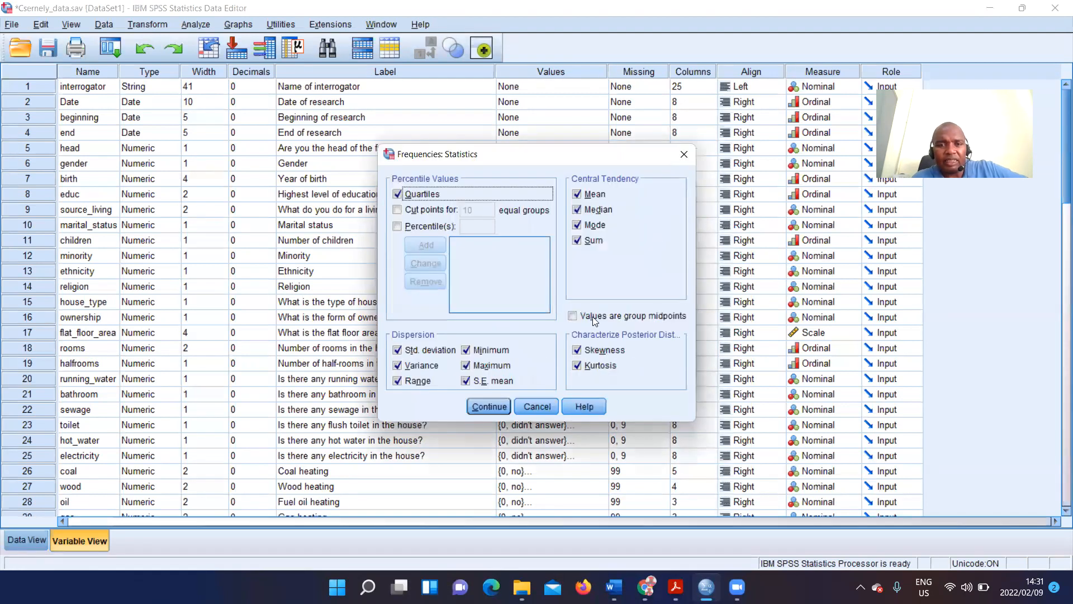
pyautogui.click(681, 154)
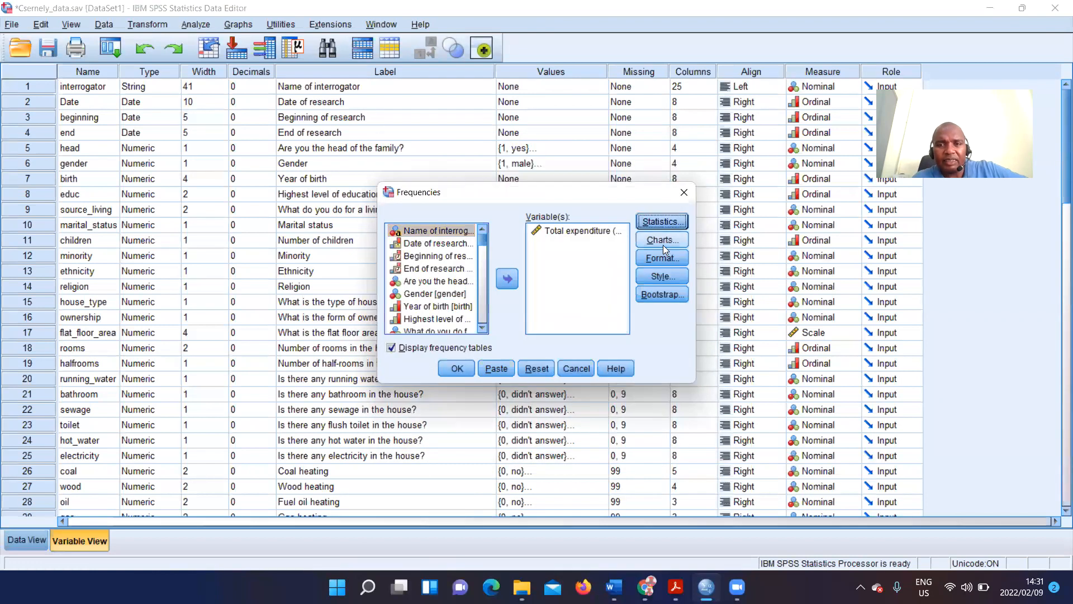
# Change the Frequencies chart type to a histogram with a normal curve and run the analysis for Total expenditure.
pyautogui.click(663, 240)
pyautogui.click(466, 283)
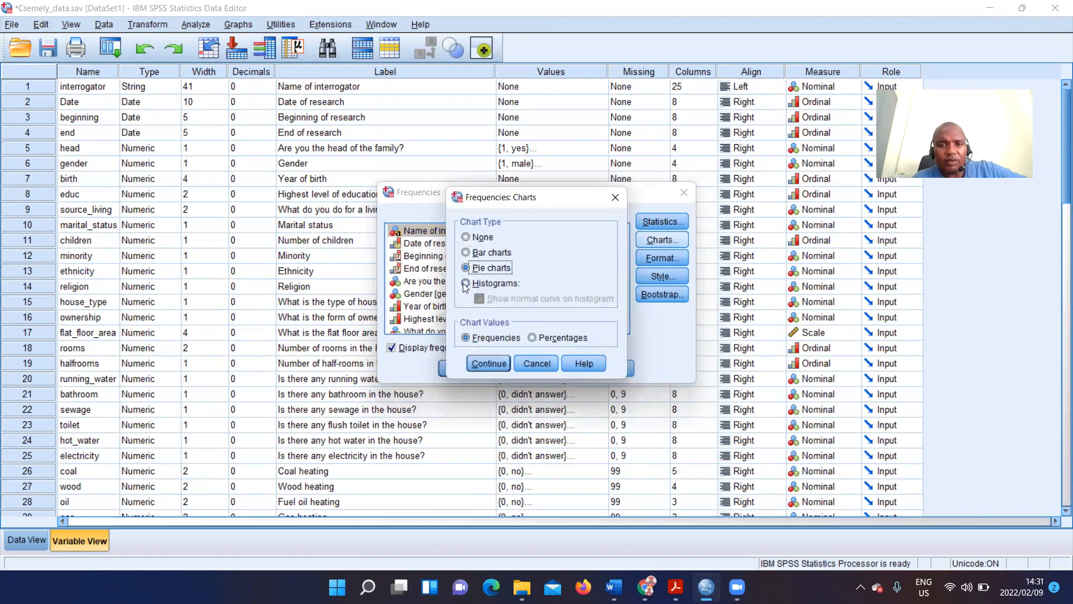
pyautogui.click(479, 299)
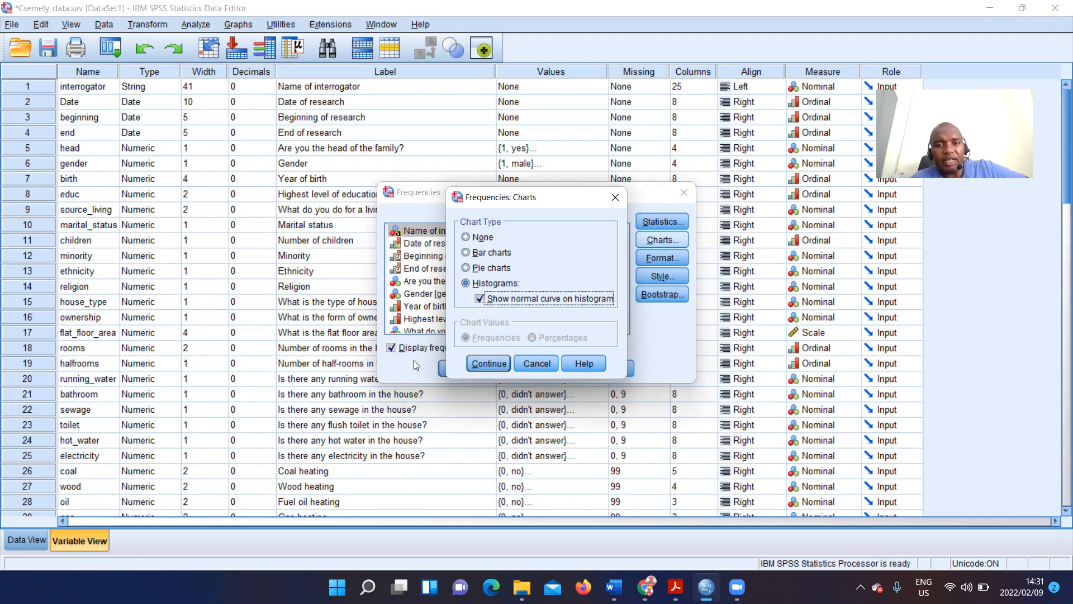
pyautogui.click(487, 363)
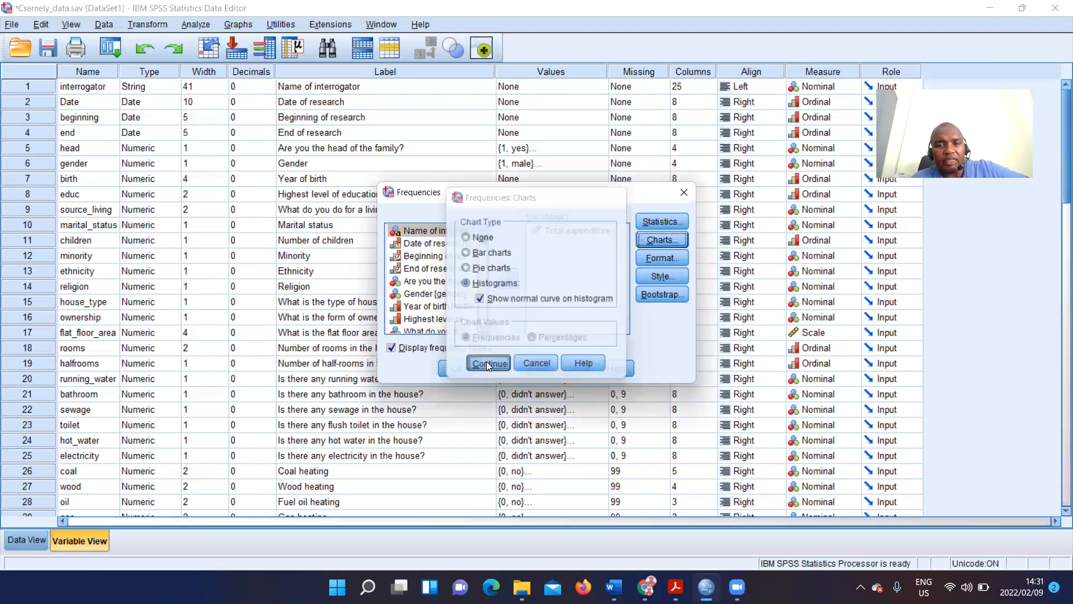
pyautogui.click(461, 372)
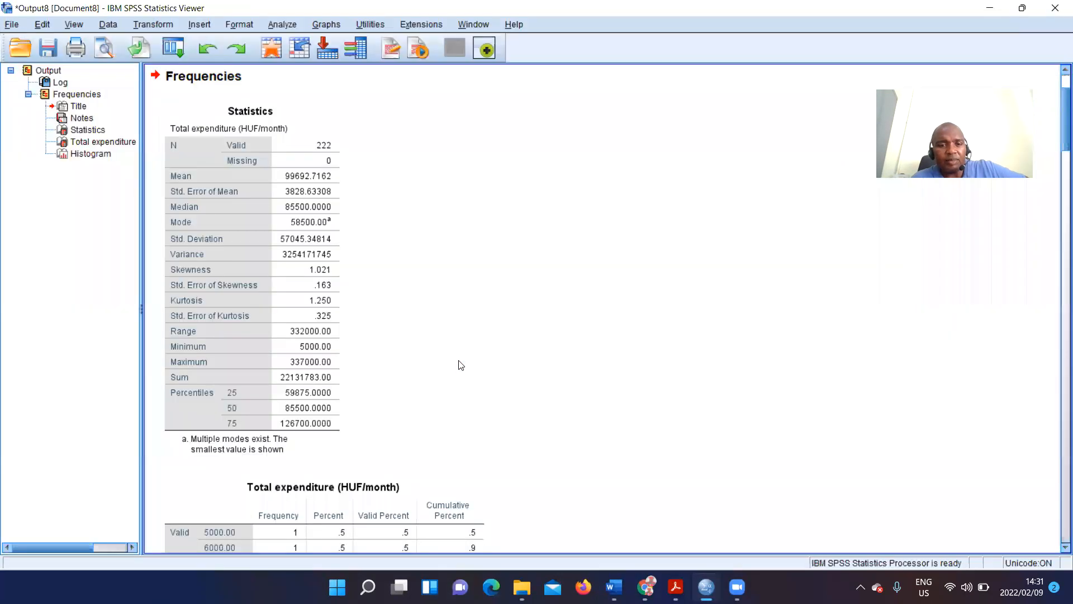
# Examine the Total expenditure histogram with its normal curve alongside the frequency table, and close Output8 without saving it.
pyautogui.scroll(-15, 478, 352)
pyautogui.scroll(-20, 486, 345)
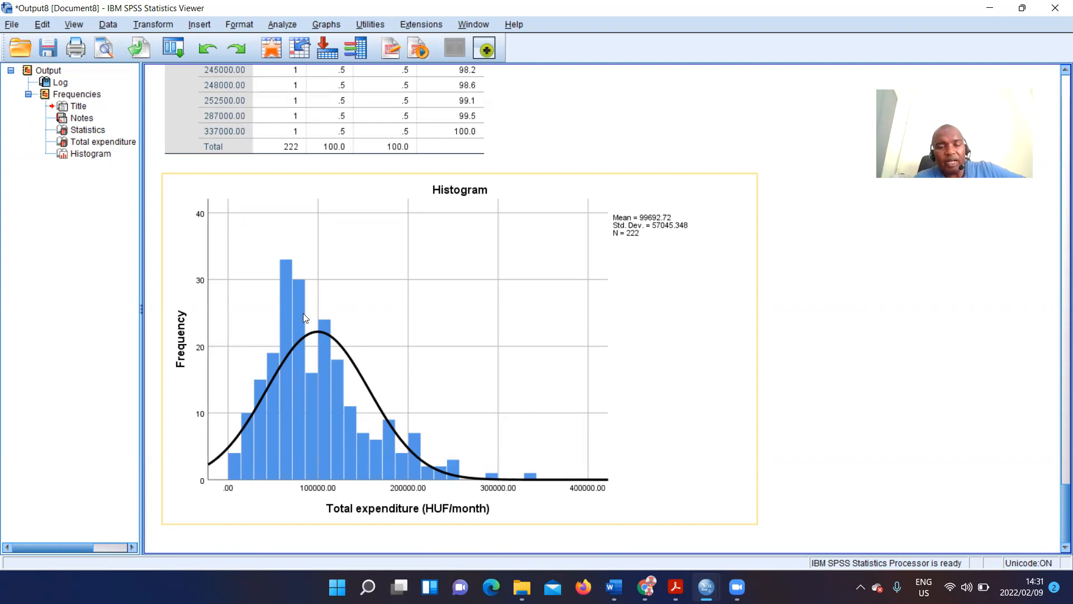
pyautogui.scroll(15, 726, 337)
pyautogui.scroll(20, 721, 317)
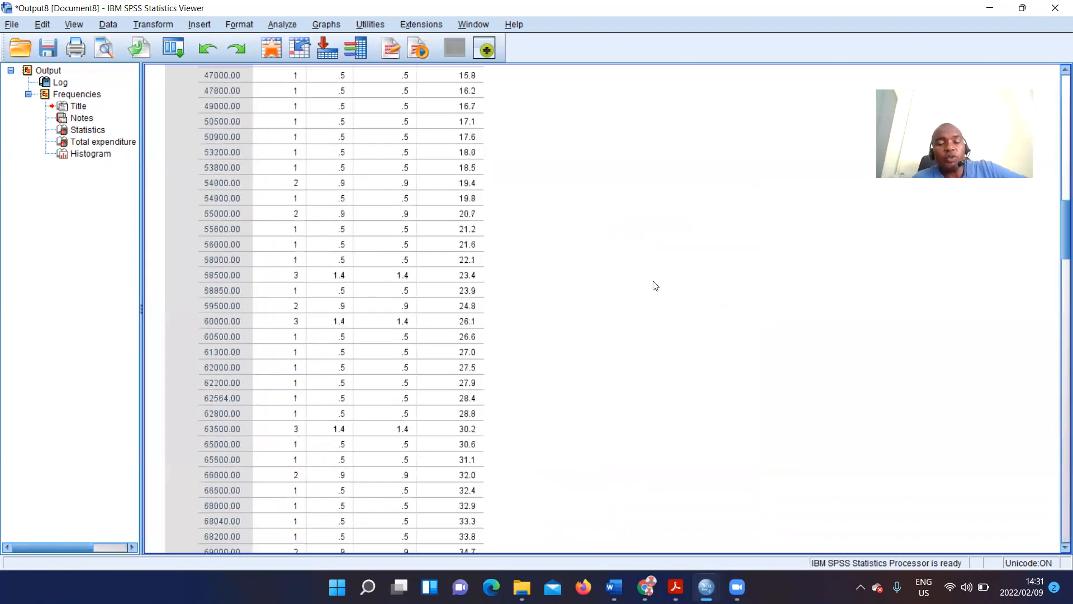
pyautogui.scroll(-20, 671, 288)
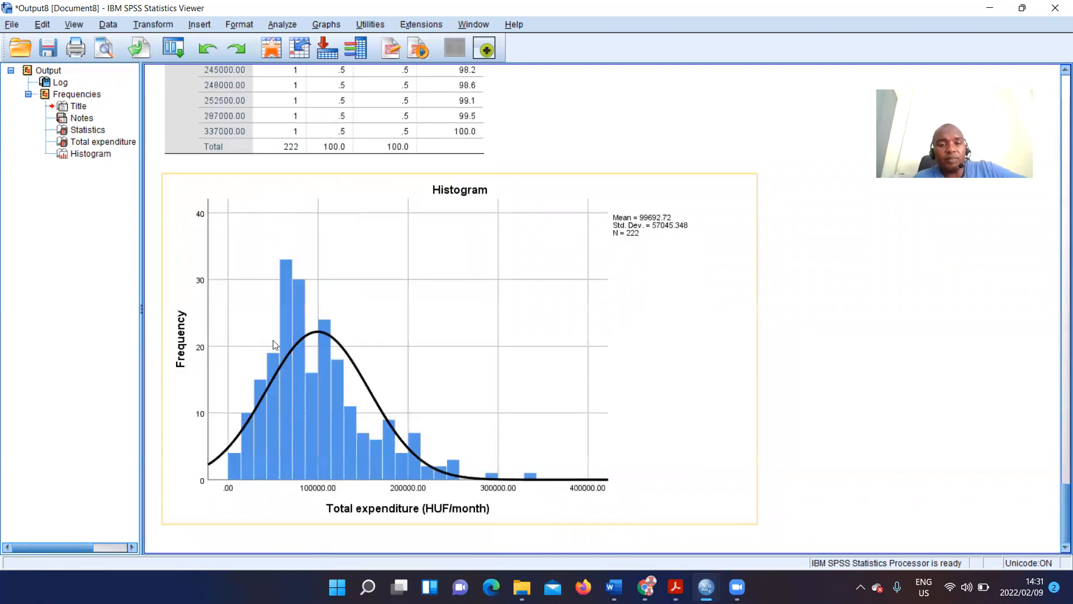
pyautogui.scroll(2, 385, 331)
pyautogui.scroll(-2, 385, 334)
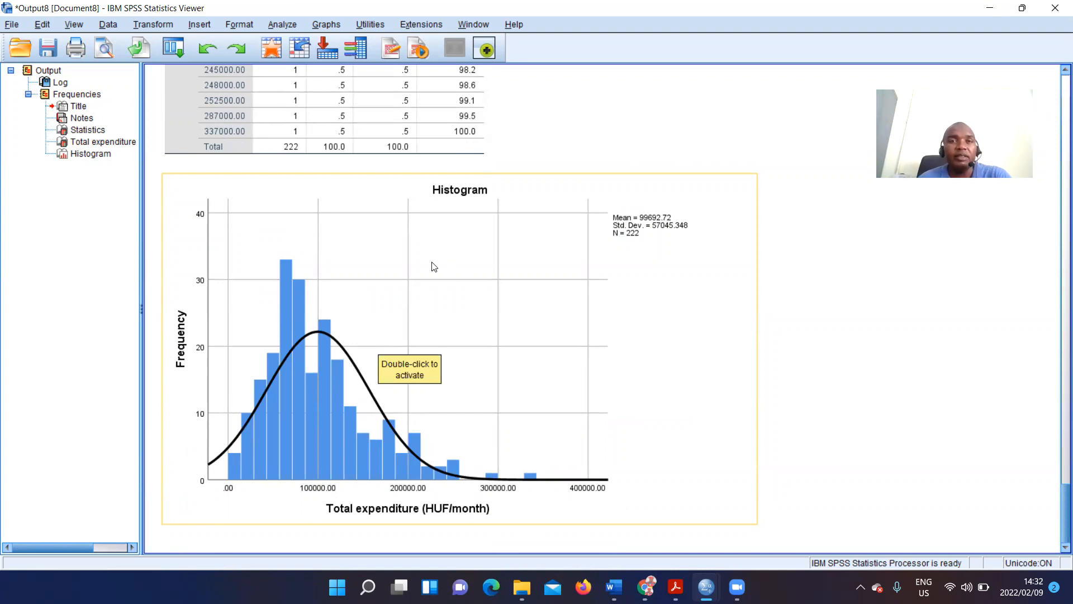
pyautogui.scroll(3, 434, 267)
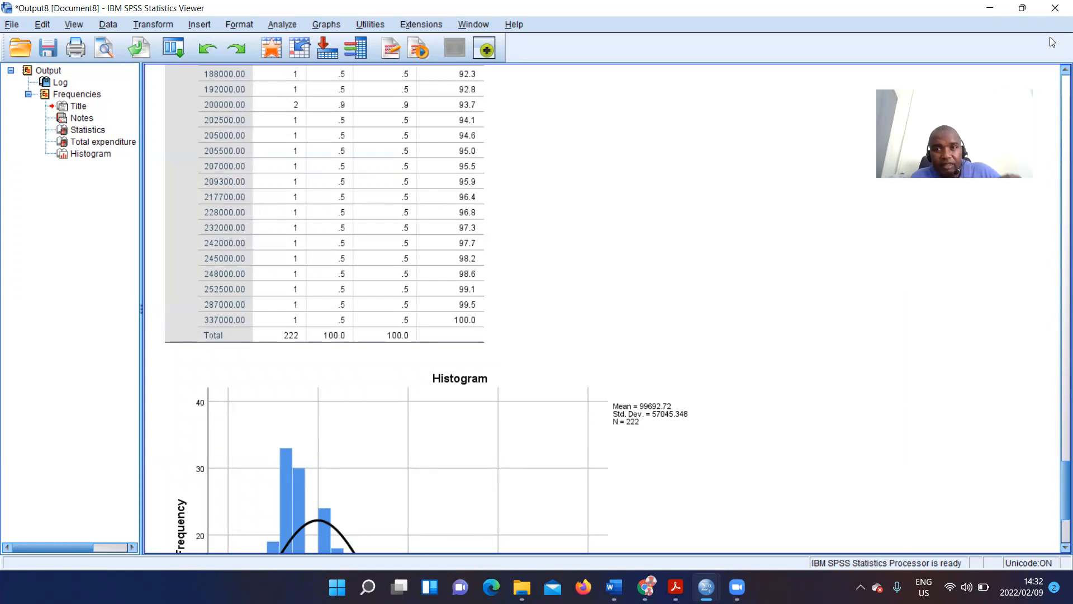
pyautogui.click(1055, 8)
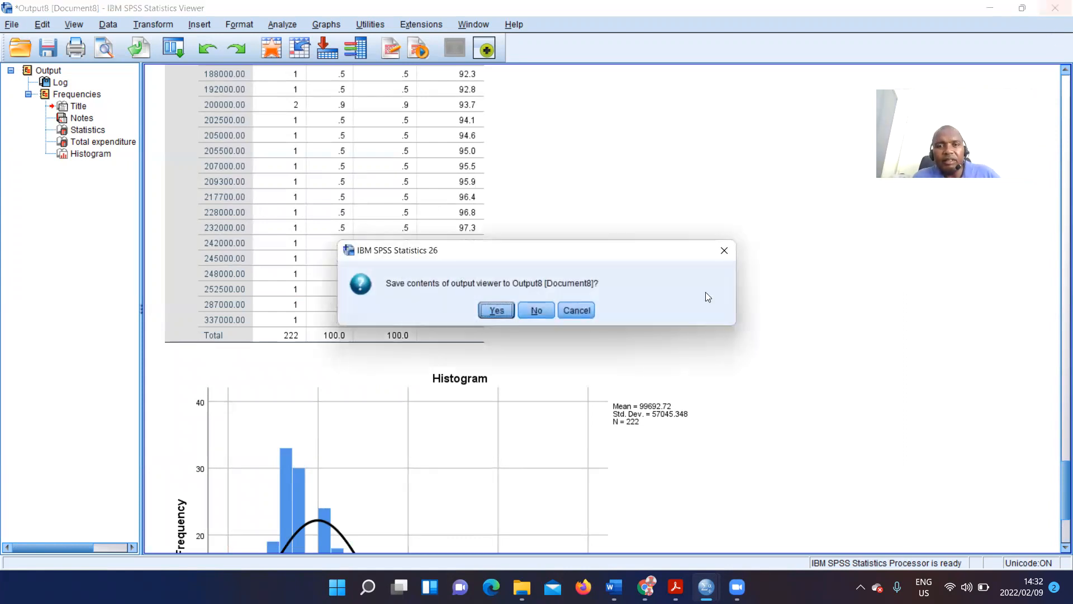
pyautogui.click(536, 310)
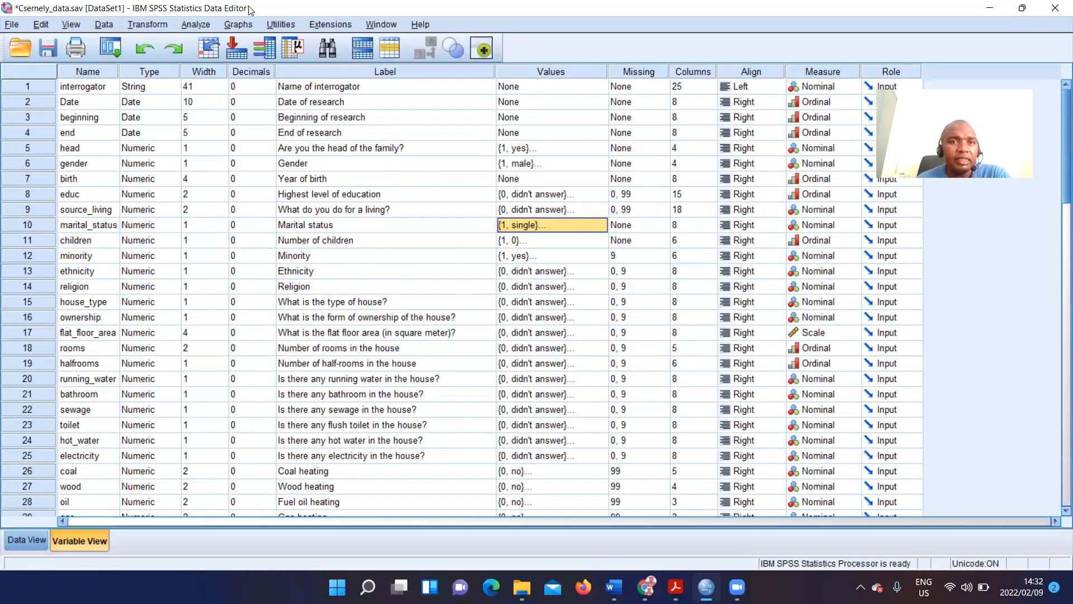
# Create a simple bar chart of Gender for groups of cases, with bars representing % of cases.
pyautogui.click(240, 24)
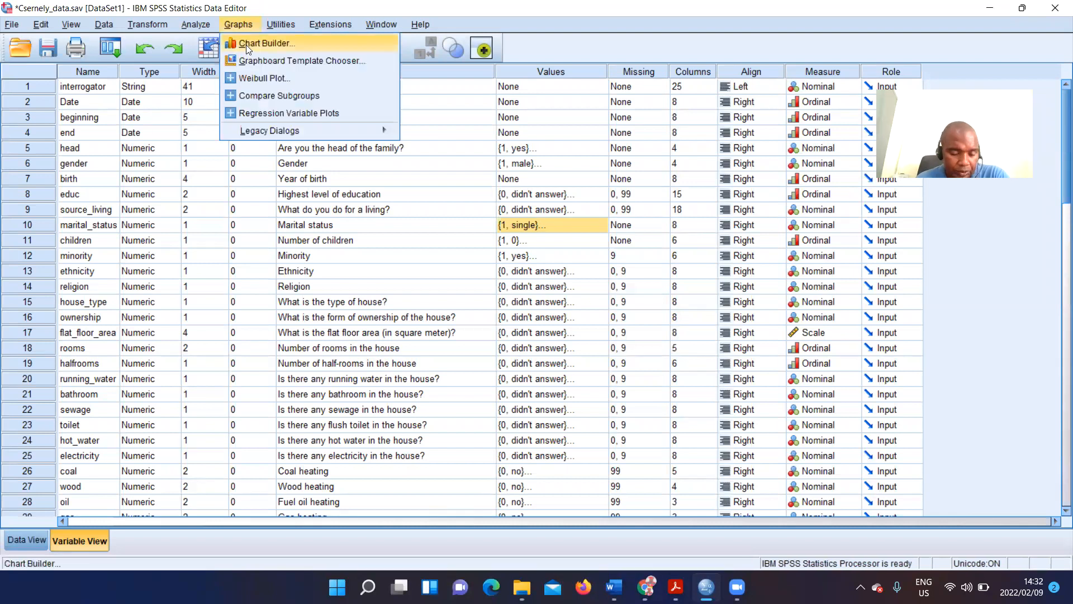
pyautogui.moveTo(327, 132)
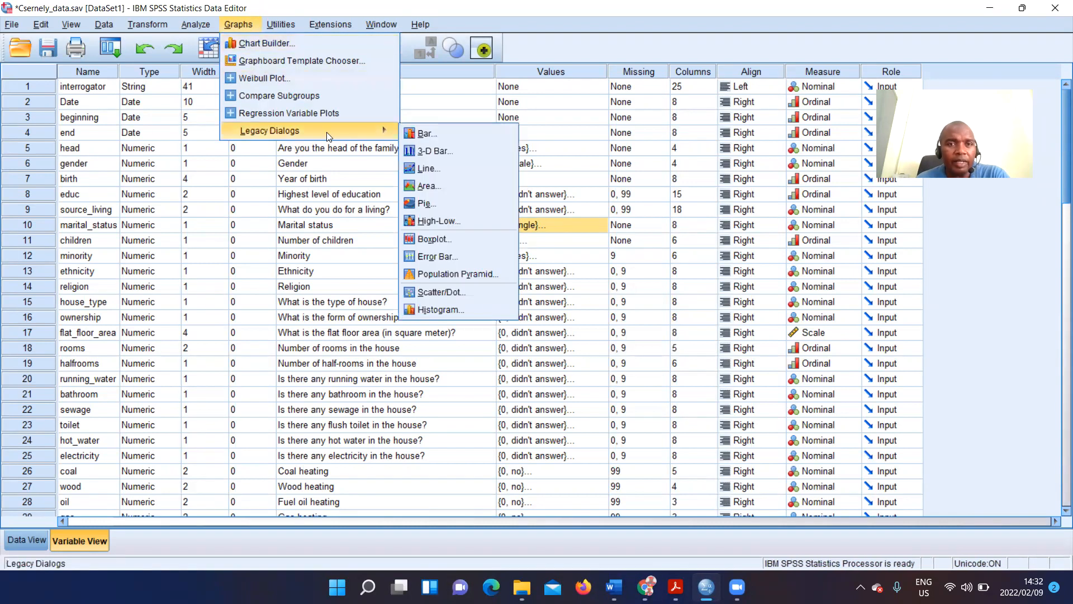
pyautogui.click(436, 137)
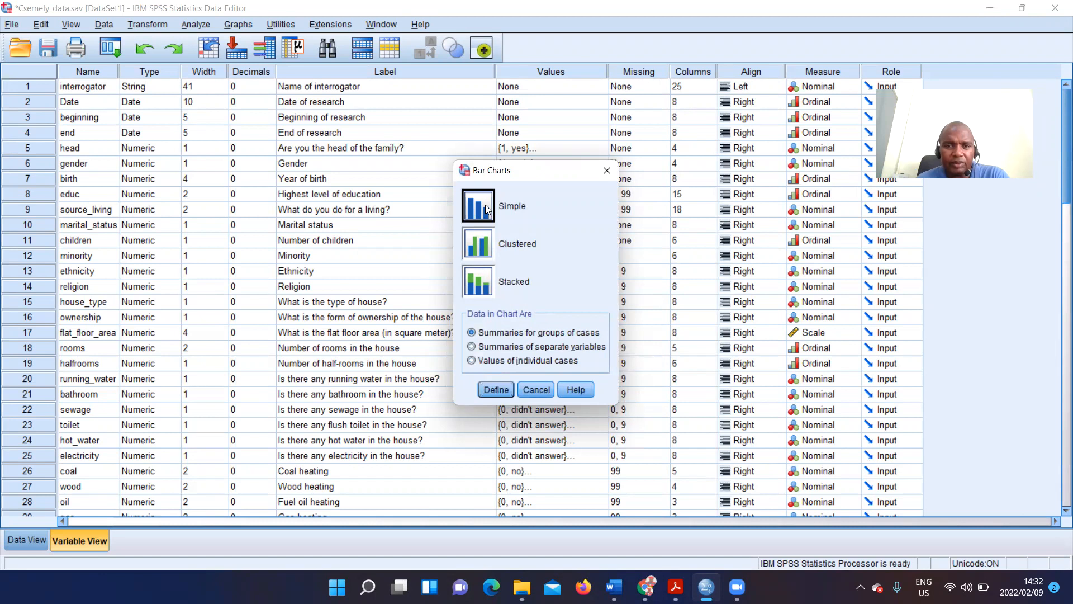
pyautogui.press('Escape')
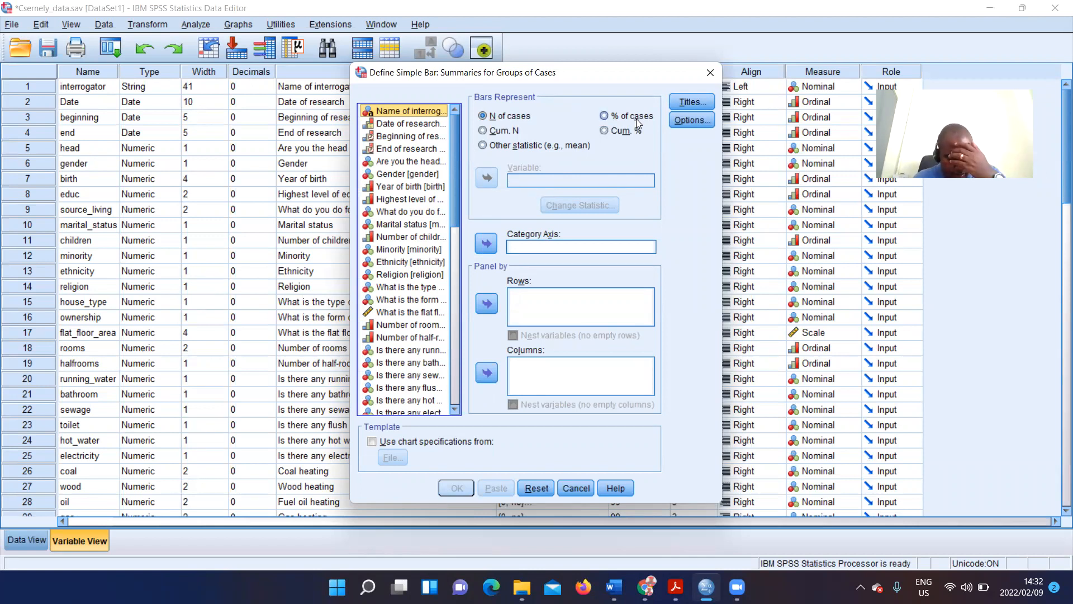
pyautogui.click(604, 116)
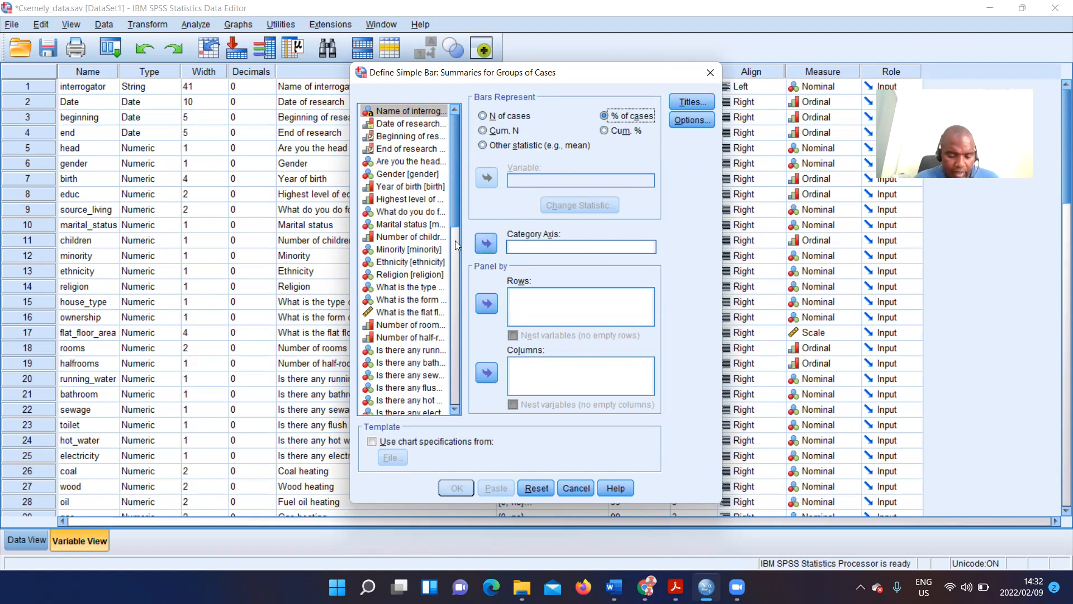
pyautogui.moveTo(453, 186)
pyautogui.mouseDown()
pyautogui.moveTo(456, 225)
pyautogui.moveTo(453, 189)
pyautogui.mouseUp()
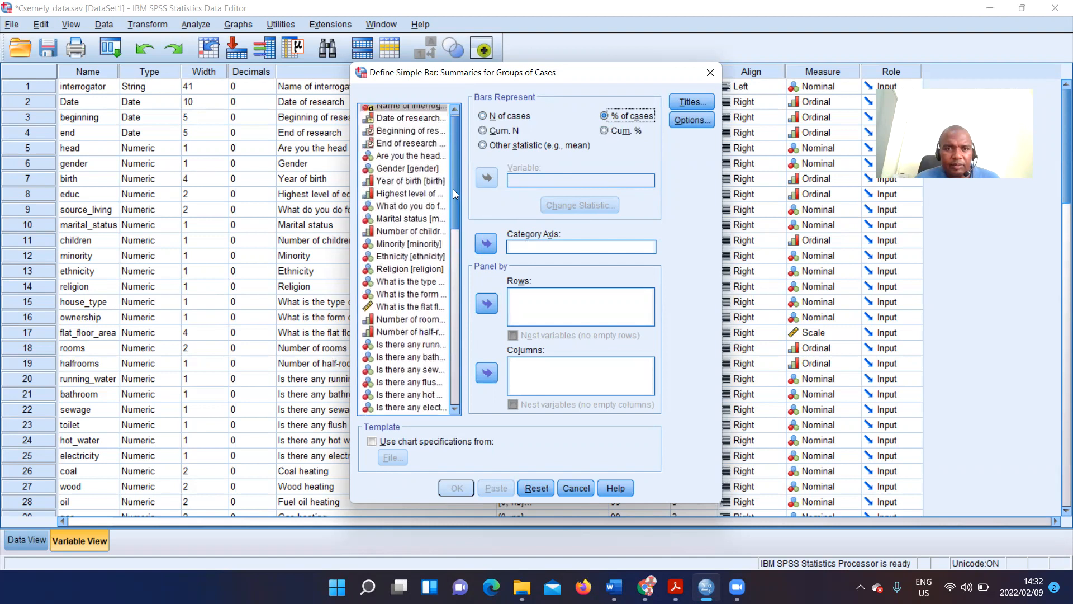
pyautogui.click(412, 169)
pyautogui.click(486, 243)
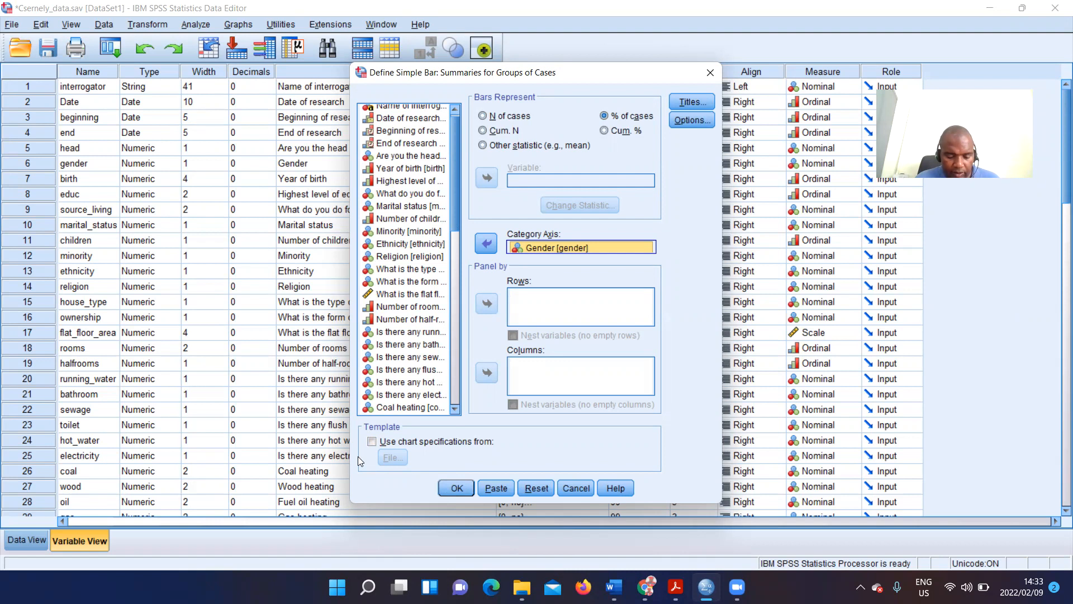
pyautogui.click(454, 488)
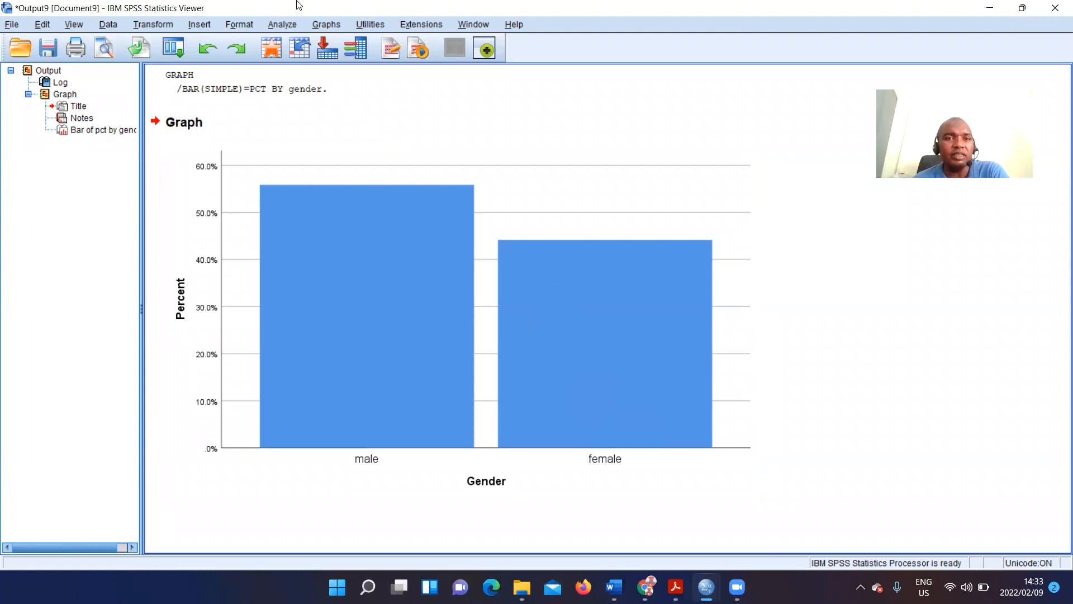
# Reopen the simple bar chart definition for Gender and enable the display of groups defined by missing values.
pyautogui.click(281, 25)
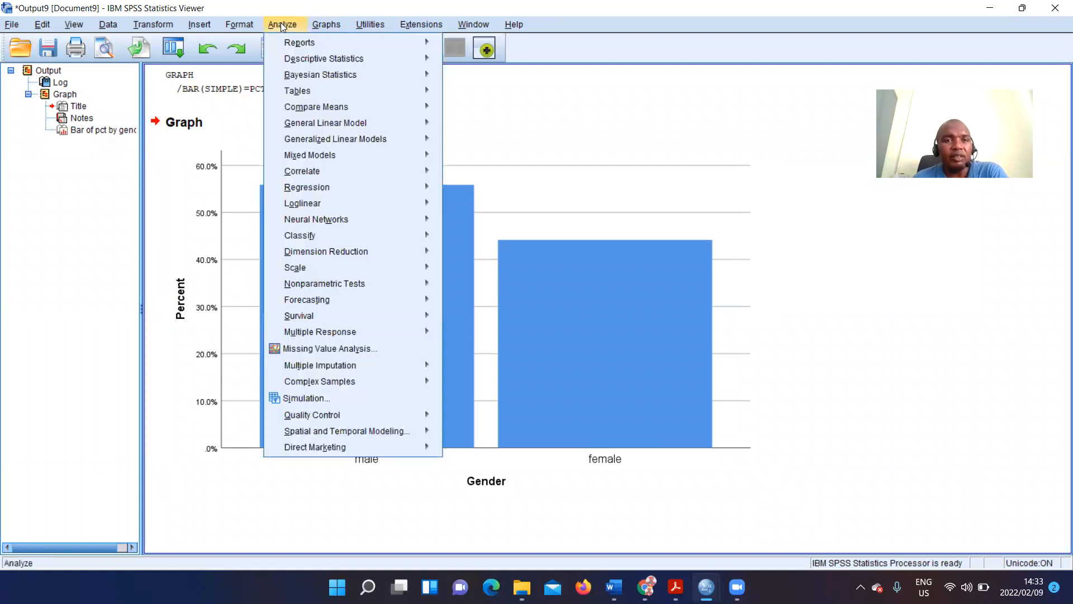
pyautogui.moveTo(288, 39)
pyautogui.moveTo(326, 24)
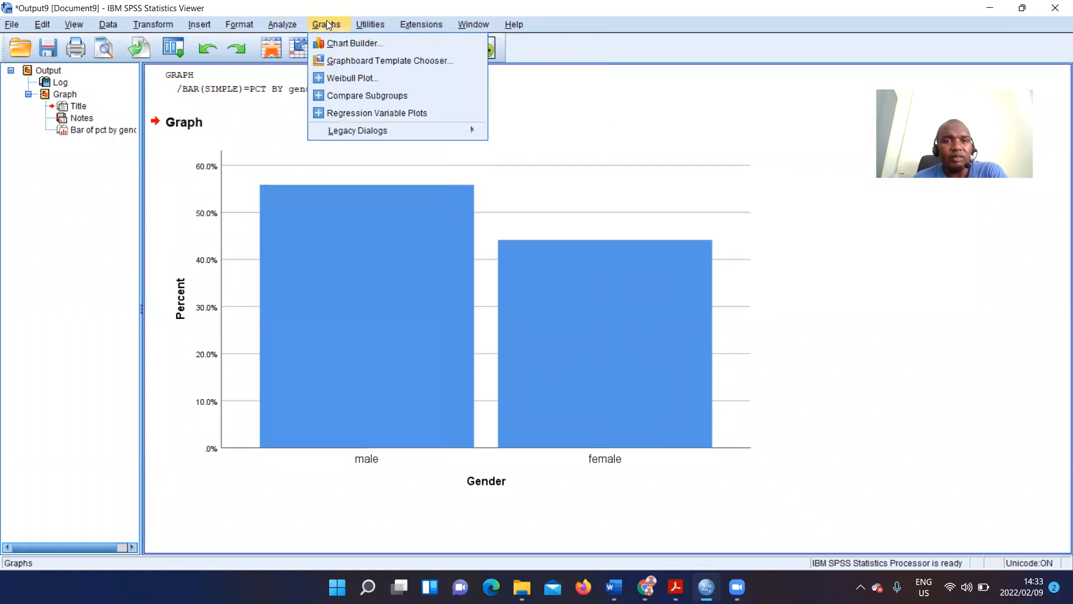
pyautogui.moveTo(391, 128)
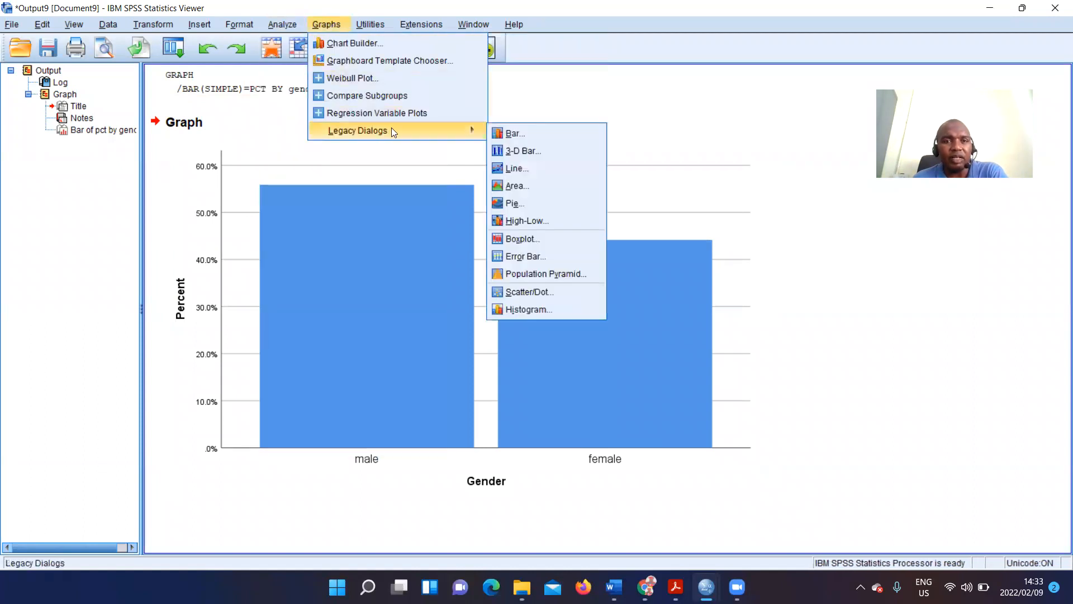
pyautogui.click(523, 134)
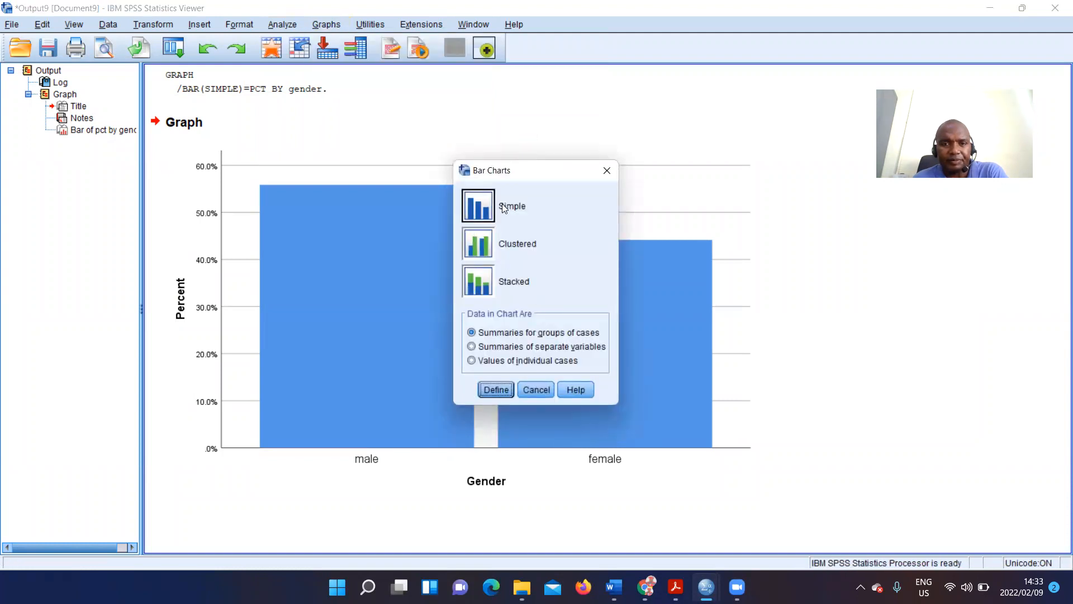
pyautogui.click(493, 391)
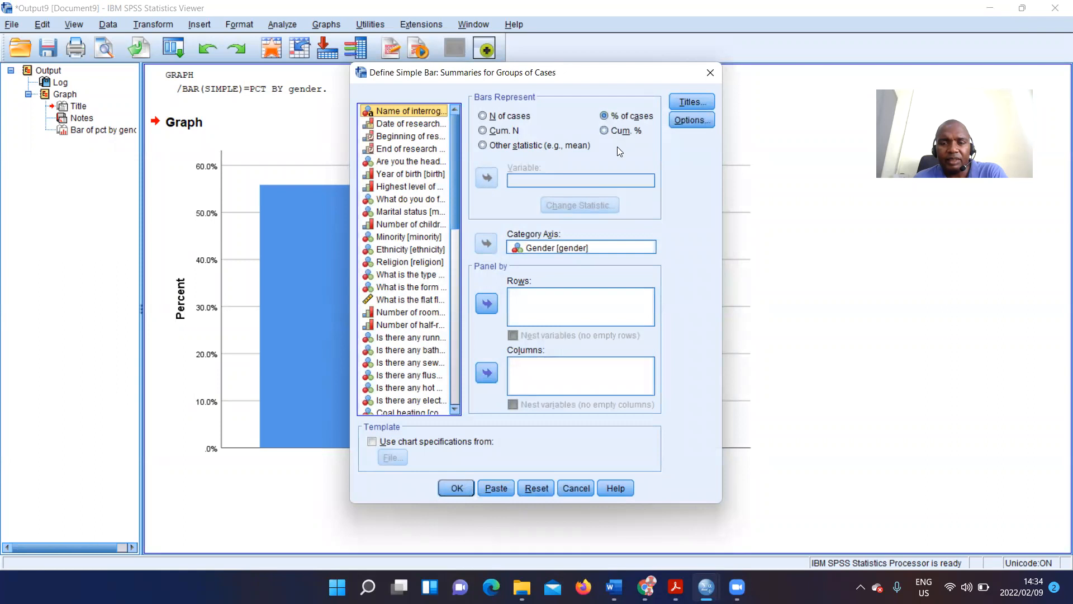
pyautogui.click(369, 441)
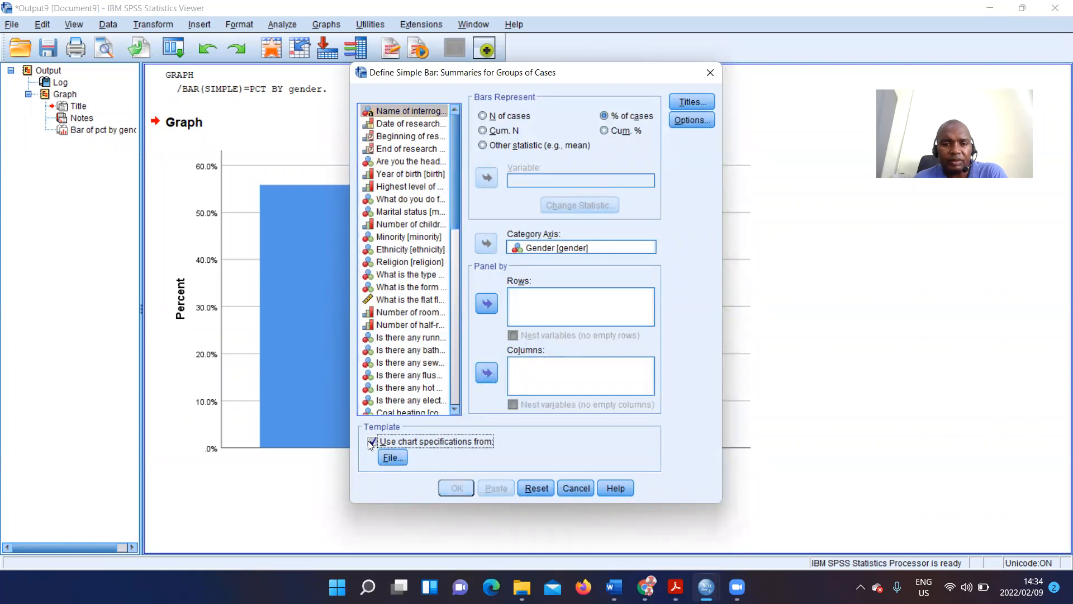
pyautogui.click(371, 441)
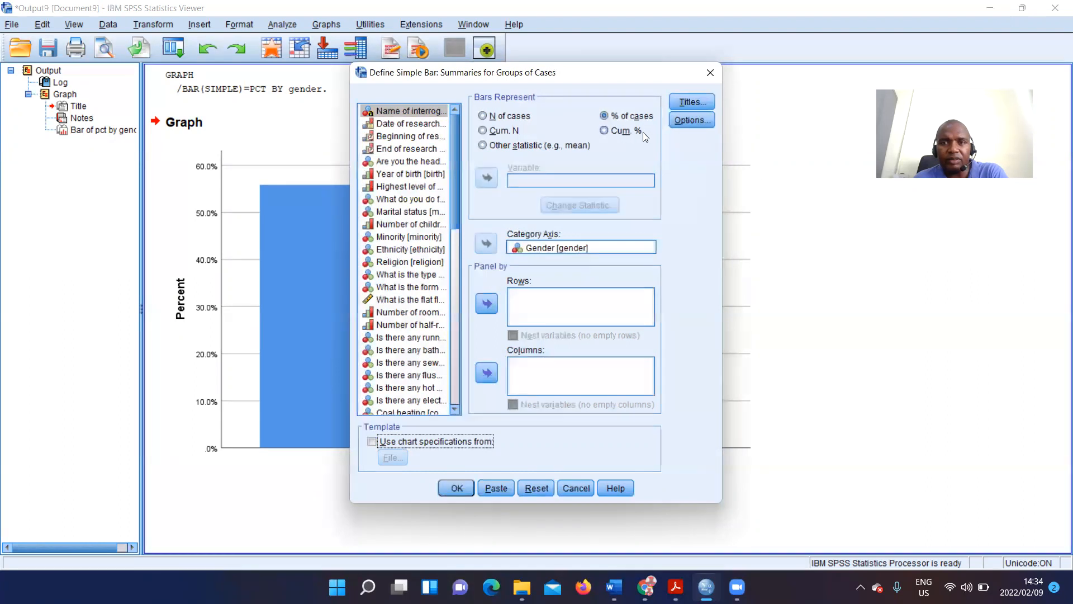
pyautogui.click(683, 120)
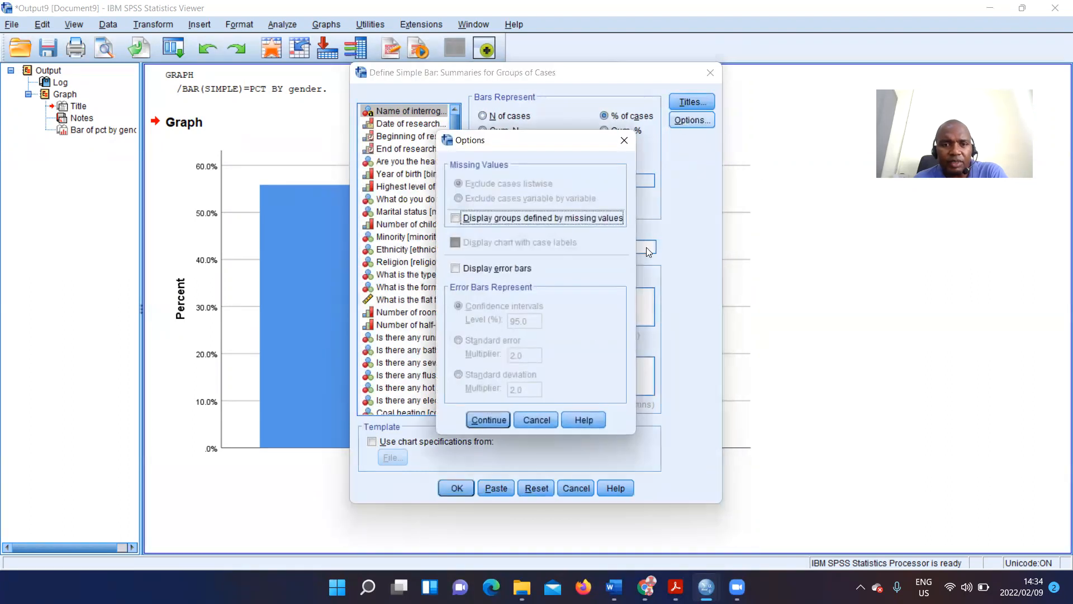
pyautogui.click(461, 222)
pyautogui.click(477, 420)
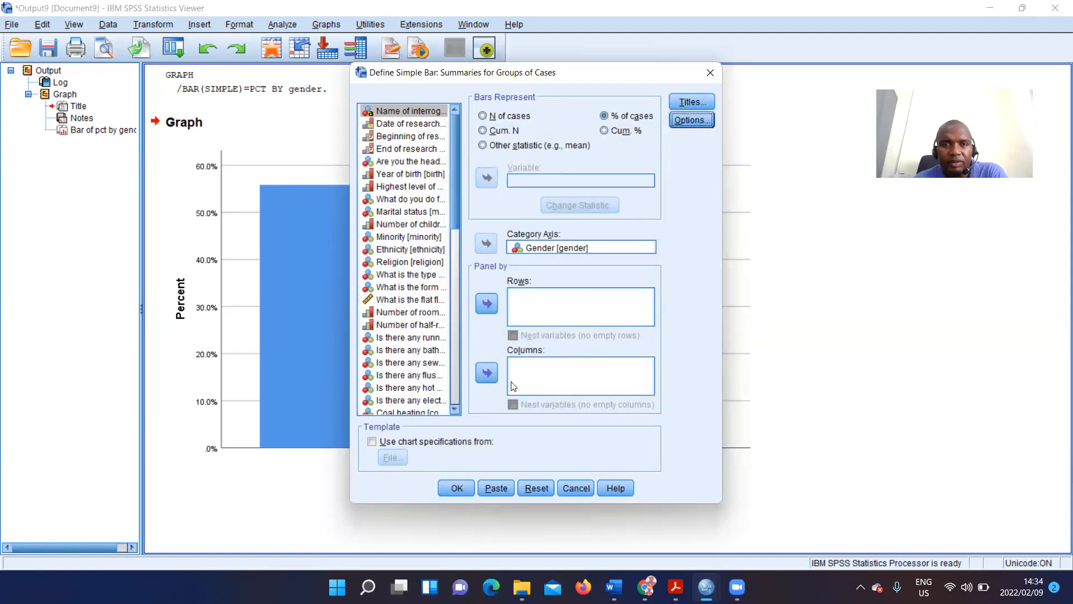
# Change the Gender bars to represent N of cases and generate the chart.
pyautogui.click(483, 115)
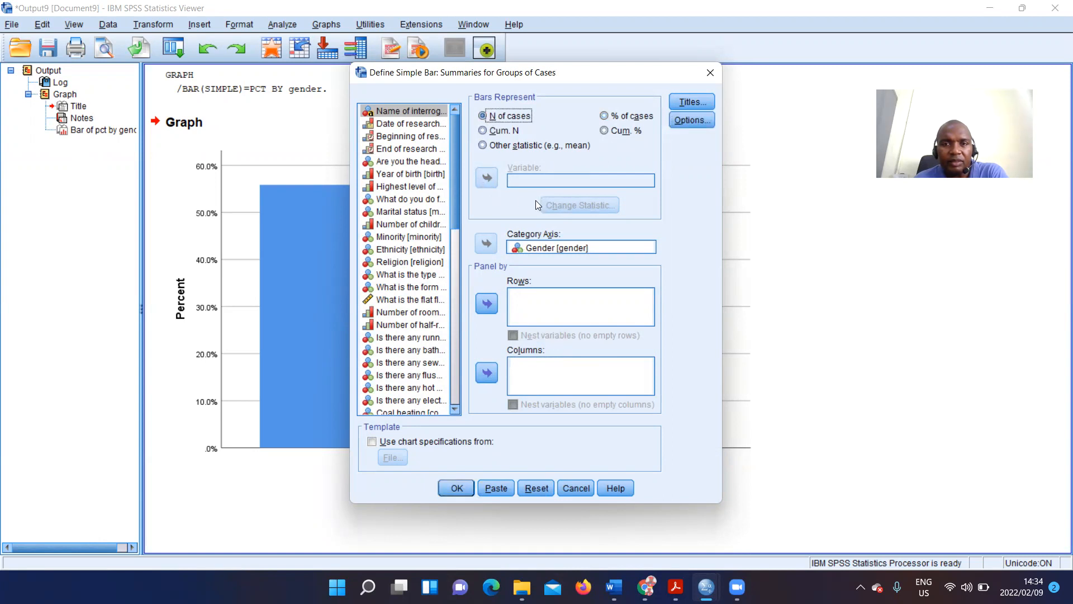
pyautogui.click(451, 488)
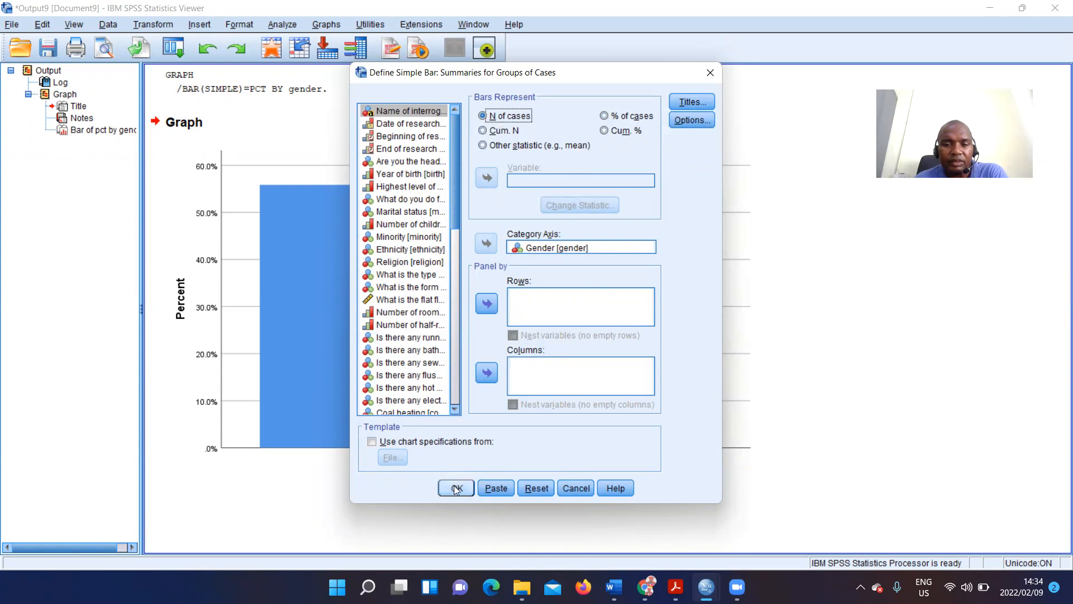
pyautogui.click(454, 488)
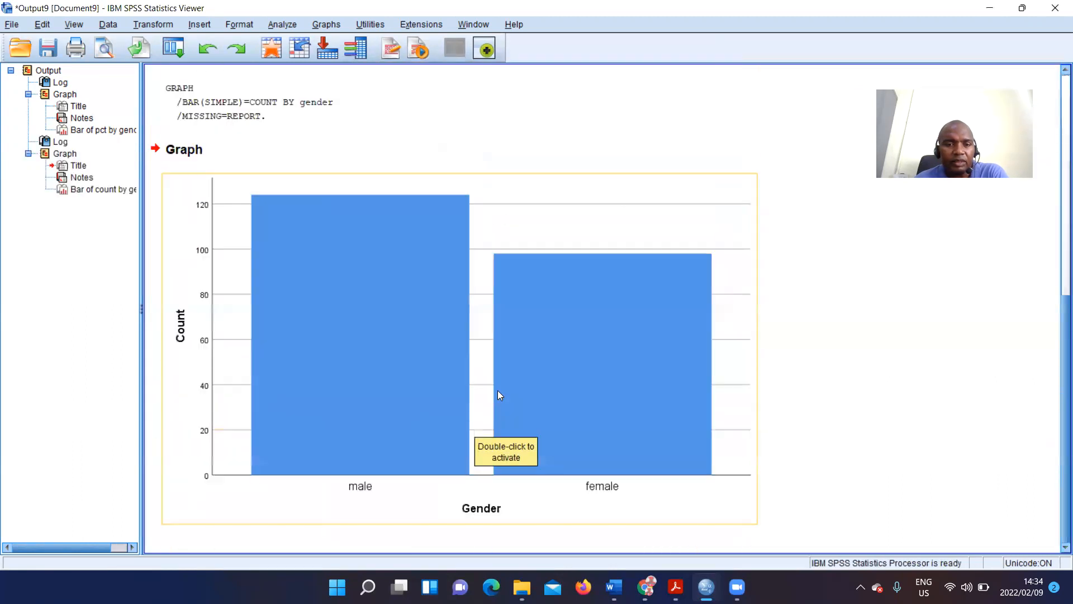
# Compare the percentage and count bar charts of Gender, and close Output9 without saving it.
pyautogui.scroll(8, 264, 300)
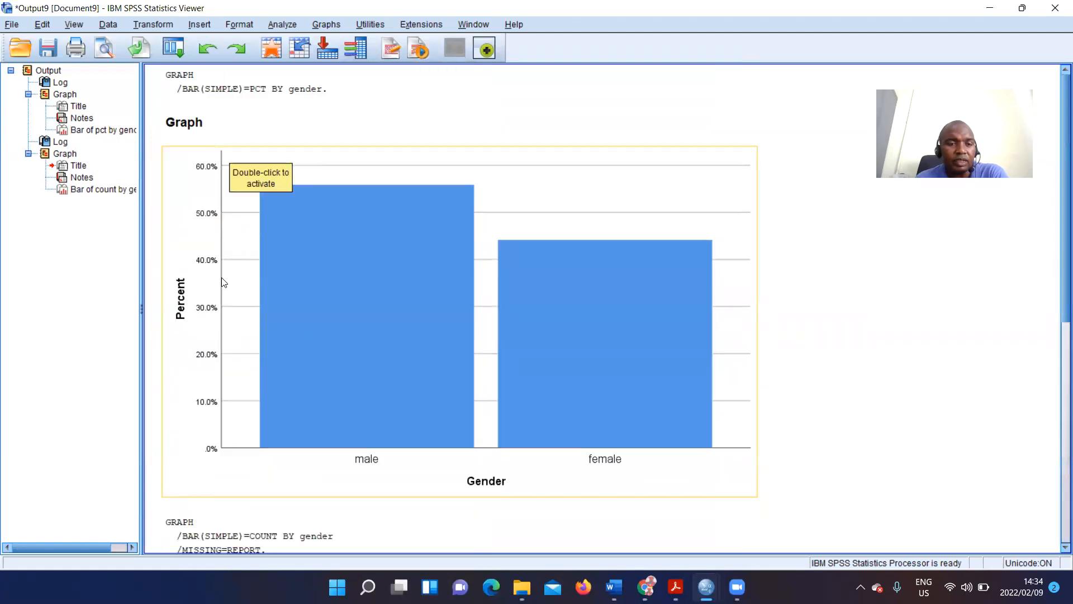
pyautogui.scroll(-8, 223, 283)
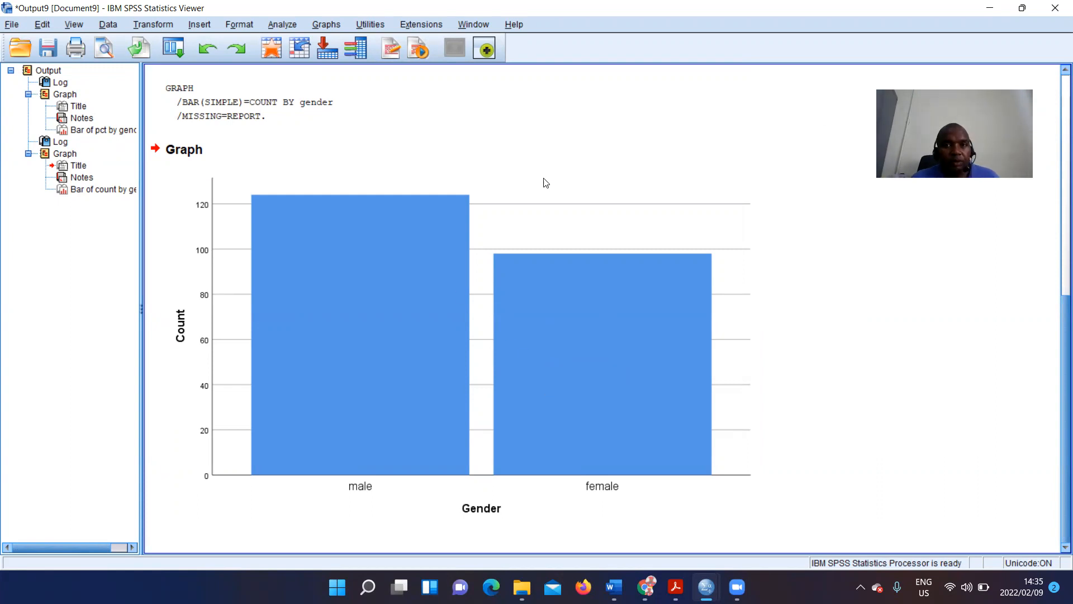
pyautogui.click(1056, 8)
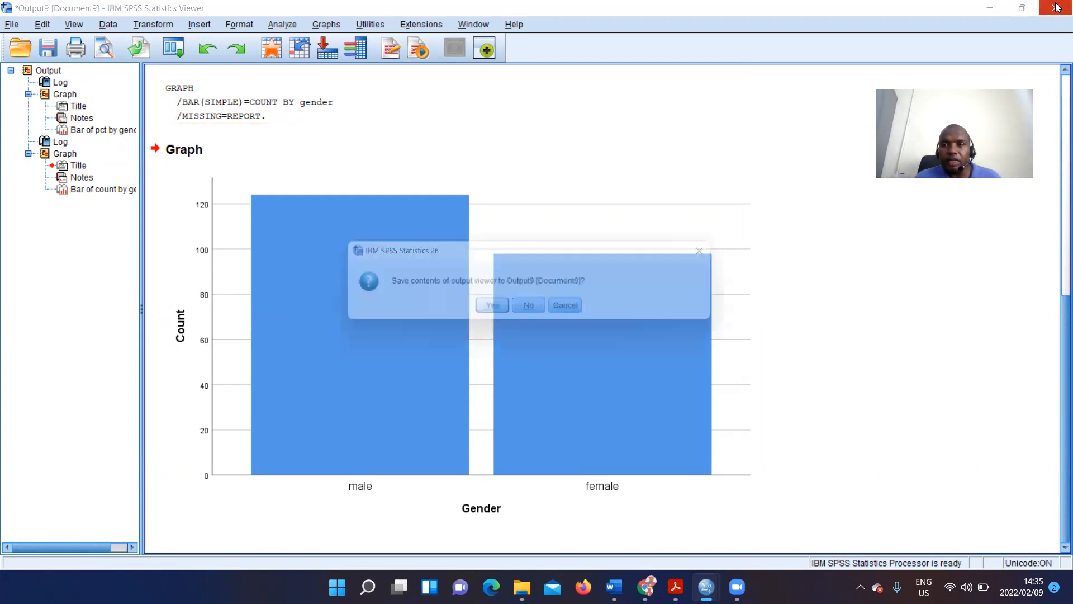
pyautogui.click(541, 304)
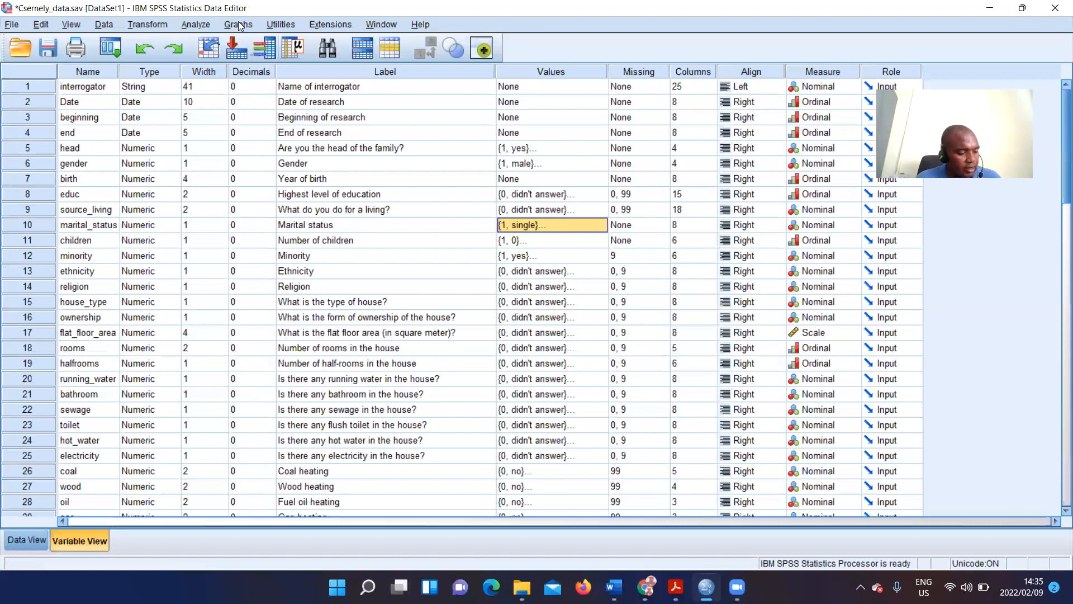
# Start a stacked bar chart of summaries for groups of cases with Highest level of education as the category axis.
pyautogui.click(239, 24)
pyautogui.moveTo(324, 128)
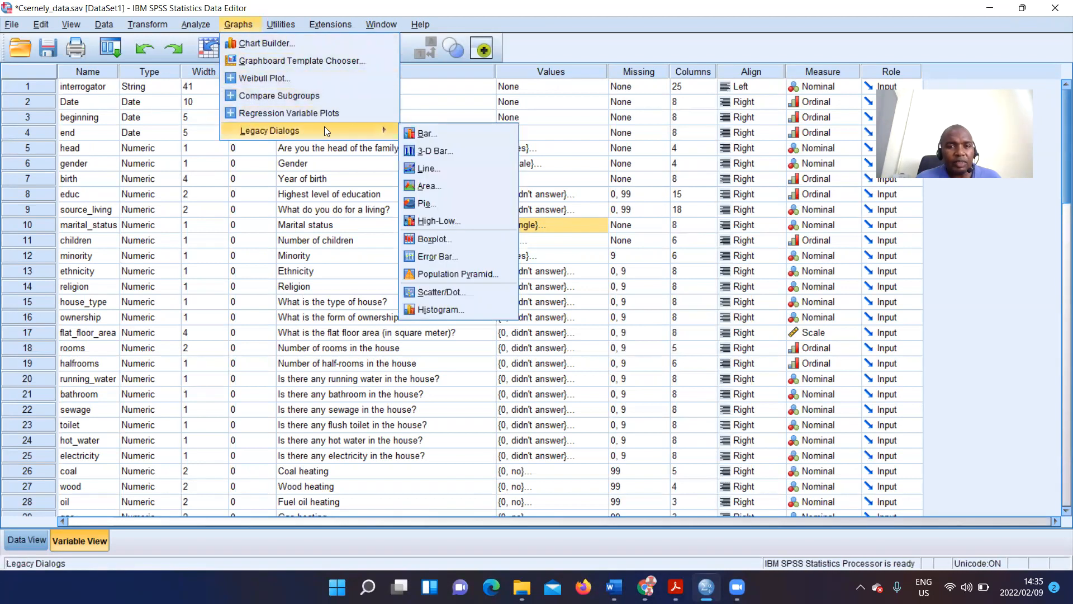
pyautogui.click(437, 132)
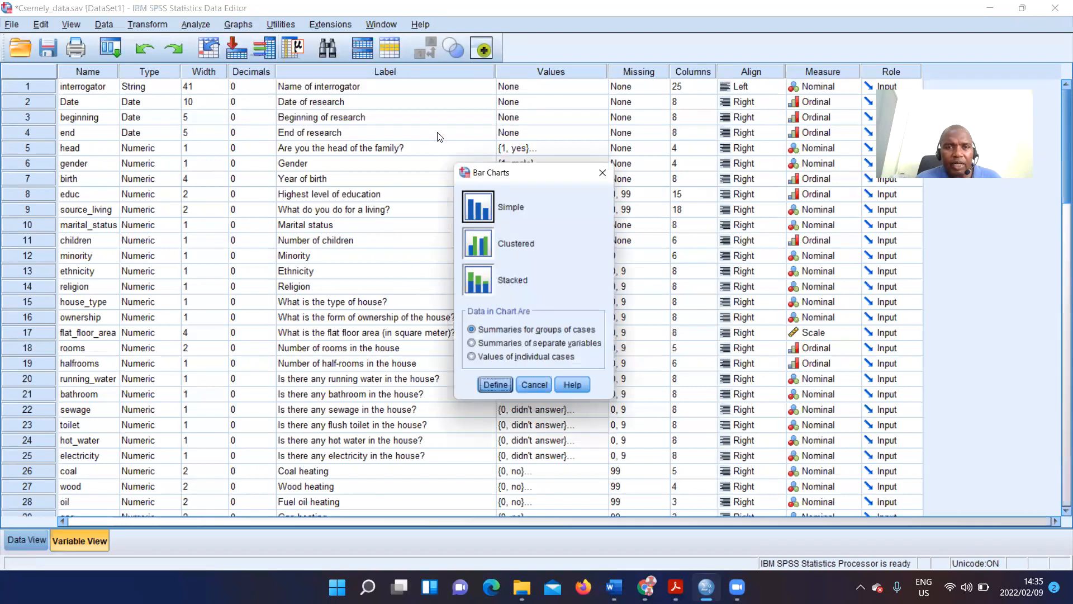
pyautogui.click(490, 283)
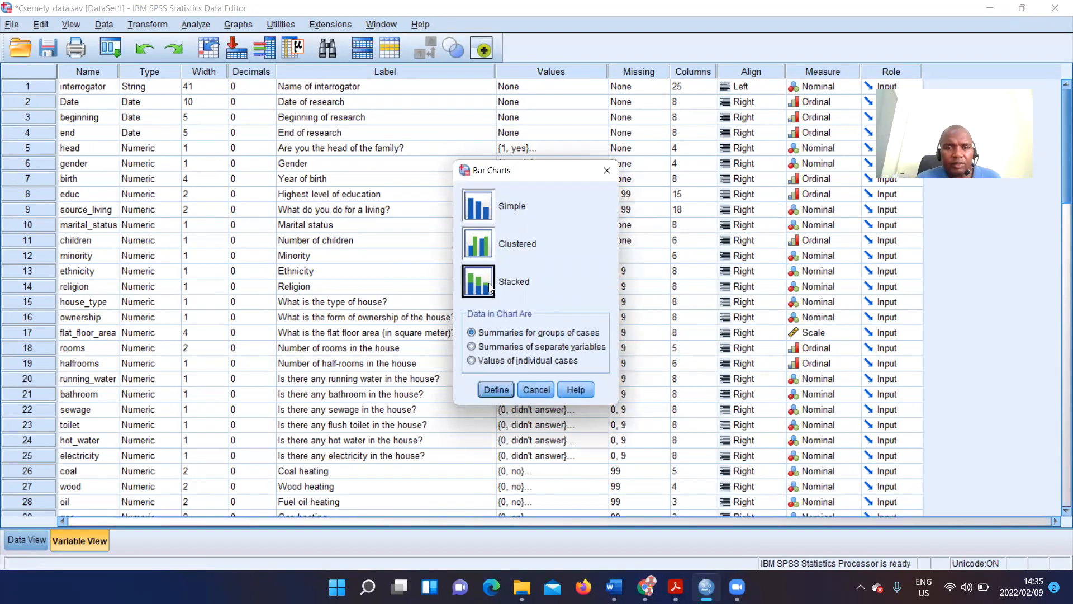
pyautogui.click(494, 390)
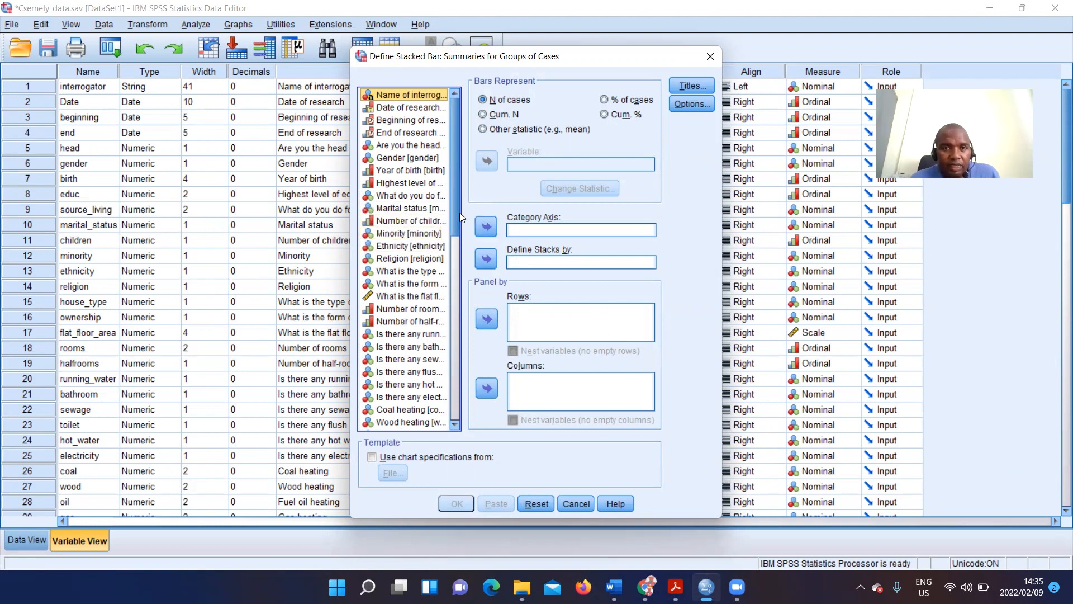
pyautogui.click(417, 185)
pyautogui.click(487, 228)
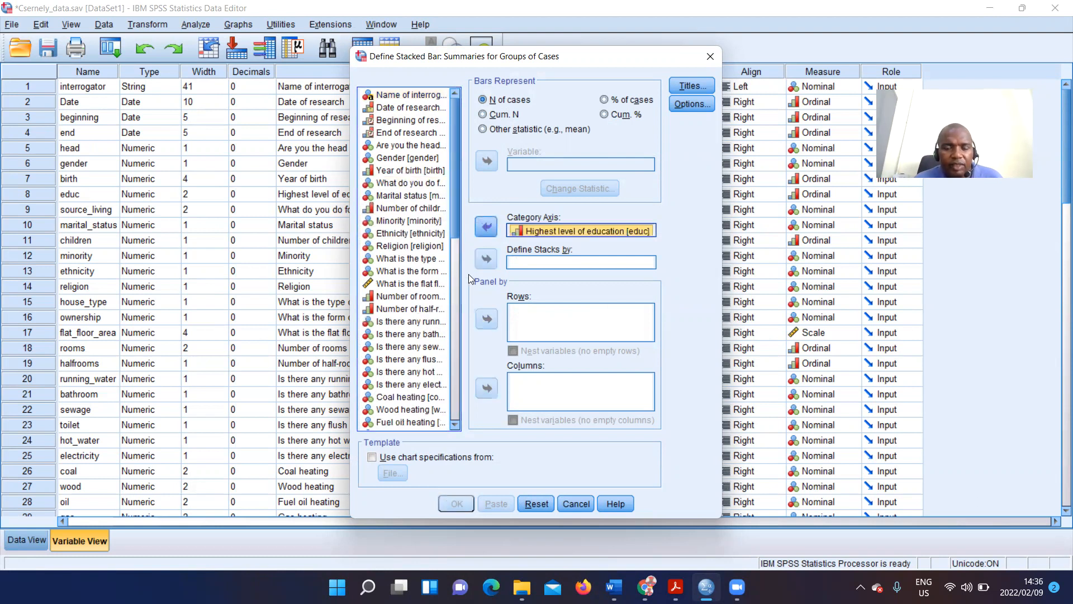
# Define the stacks by Gender, set the bars to represent % of cases, and generate the stacked bar chart.
pyautogui.click(444, 220)
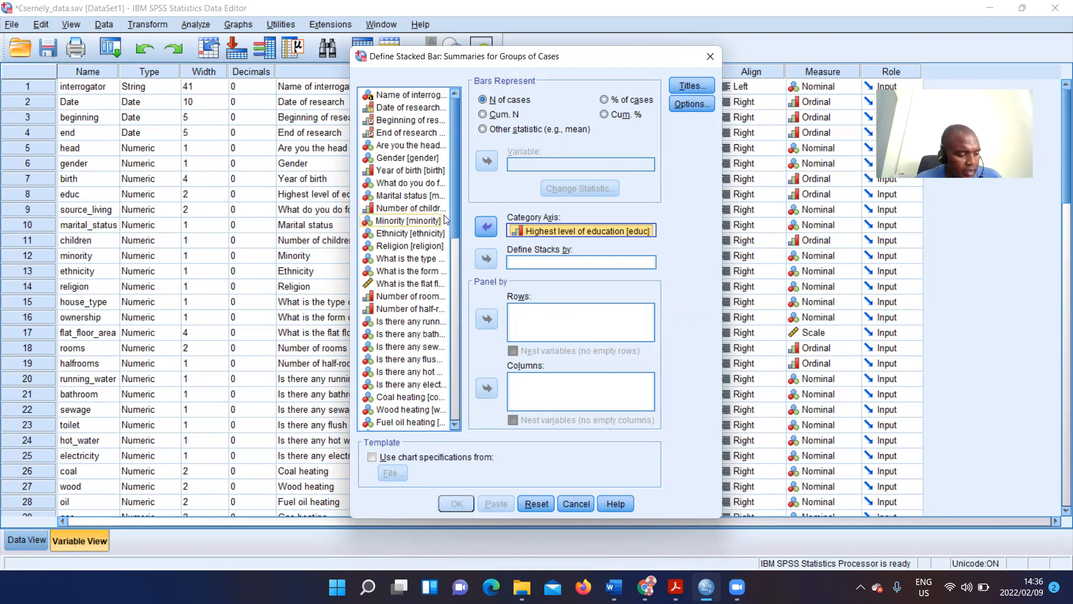
pyautogui.click(443, 208)
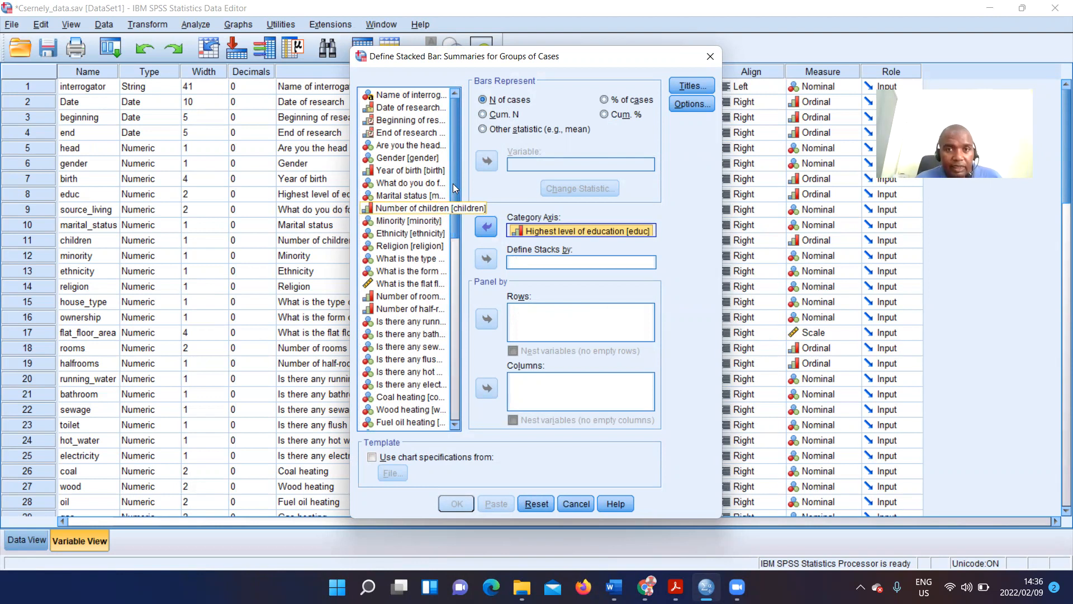
pyautogui.click(411, 170)
pyautogui.click(428, 159)
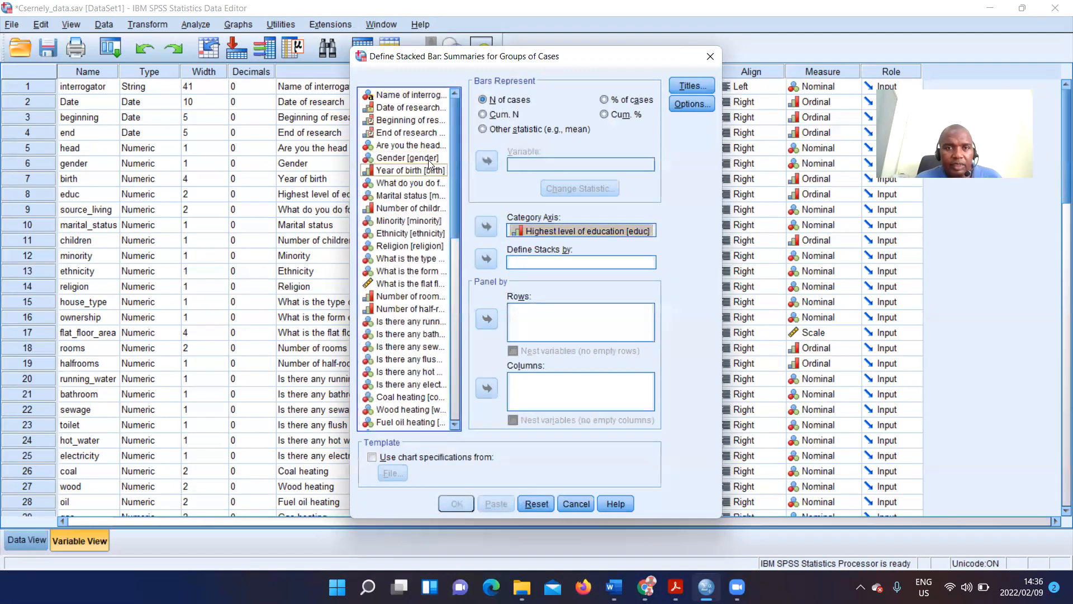
pyautogui.click(487, 259)
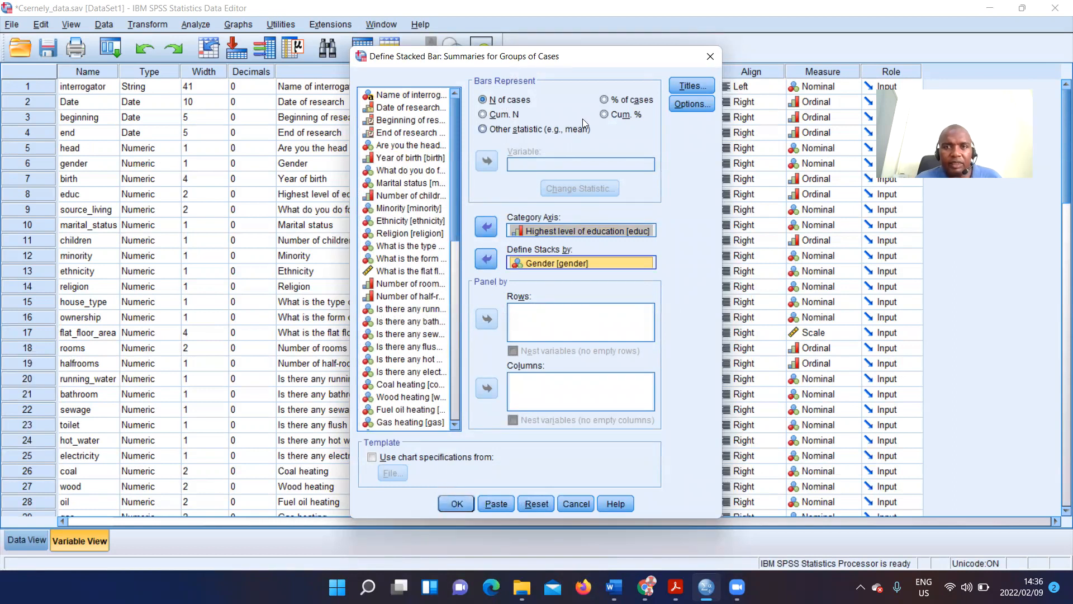
pyautogui.click(605, 99)
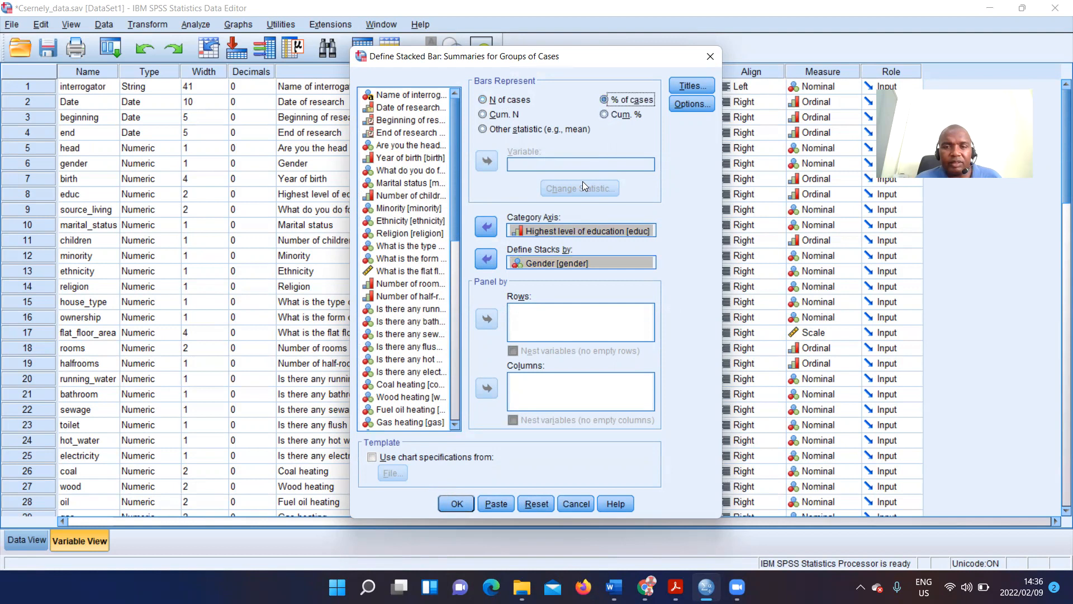
pyautogui.click(457, 504)
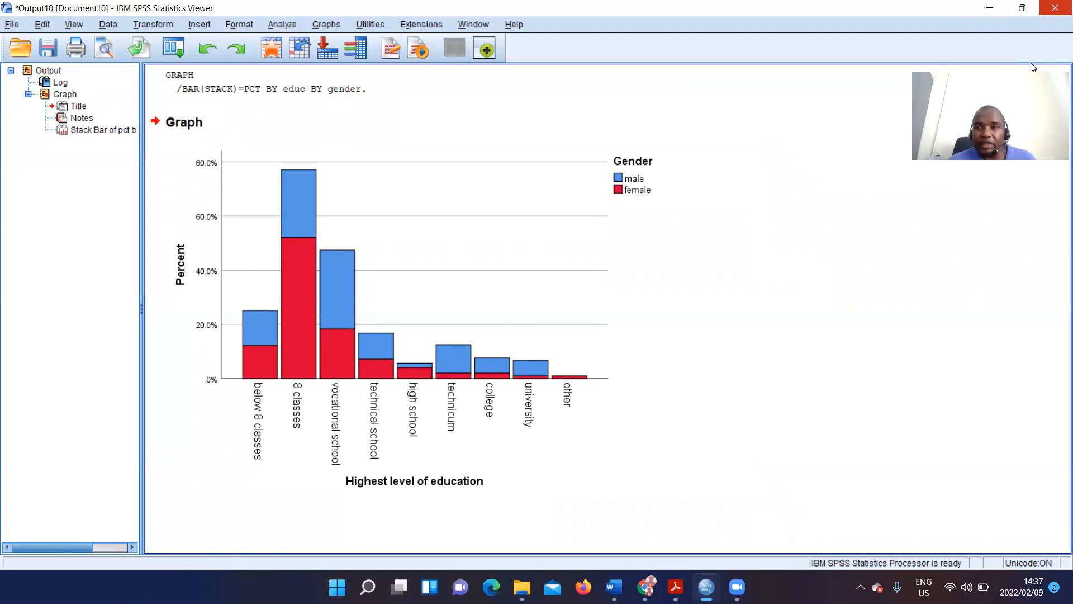
# Close Output10 without saving it and start defining a simple scatterplot.
pyautogui.click(1055, 9)
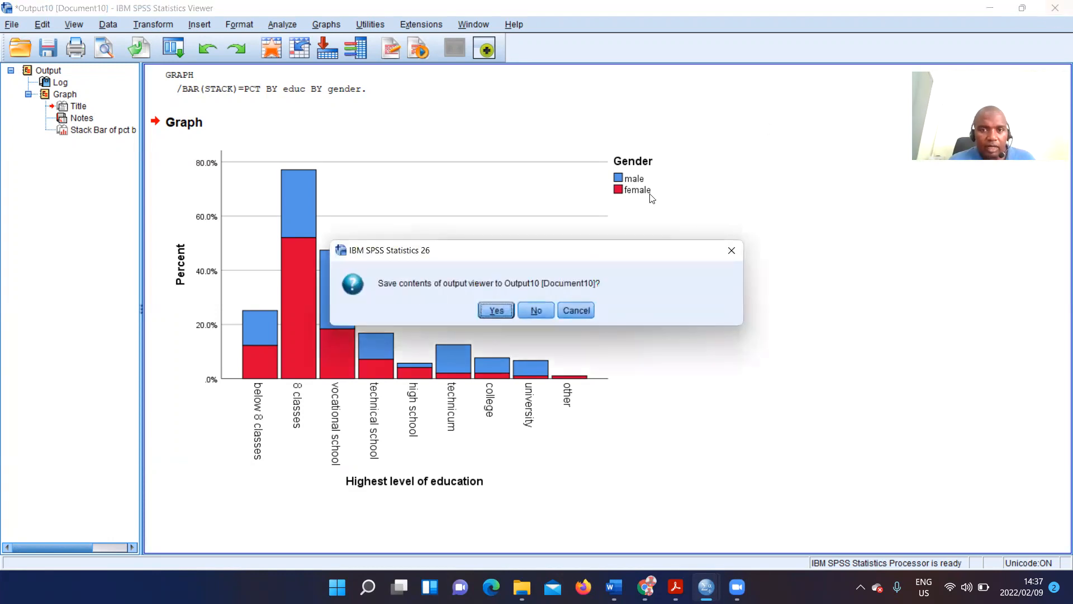
pyautogui.click(531, 315)
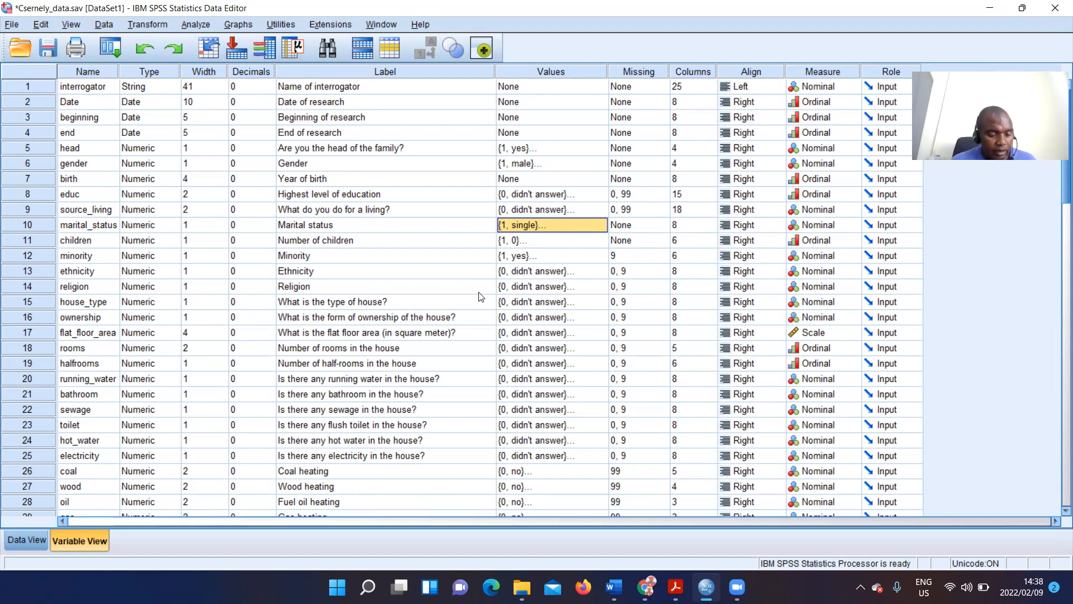
pyautogui.click(234, 24)
pyautogui.moveTo(278, 130)
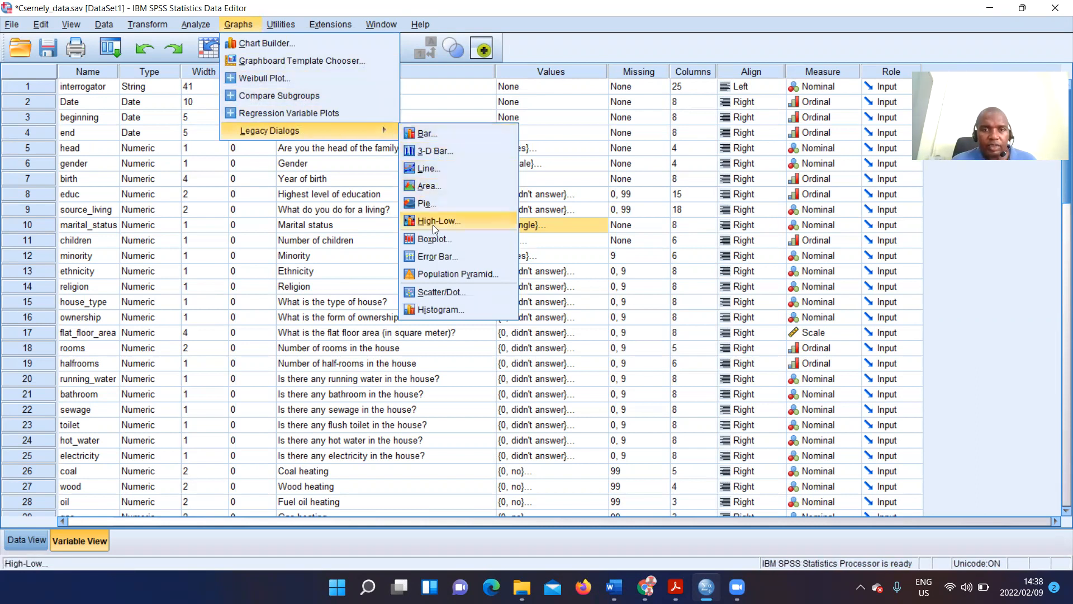
pyautogui.click(442, 291)
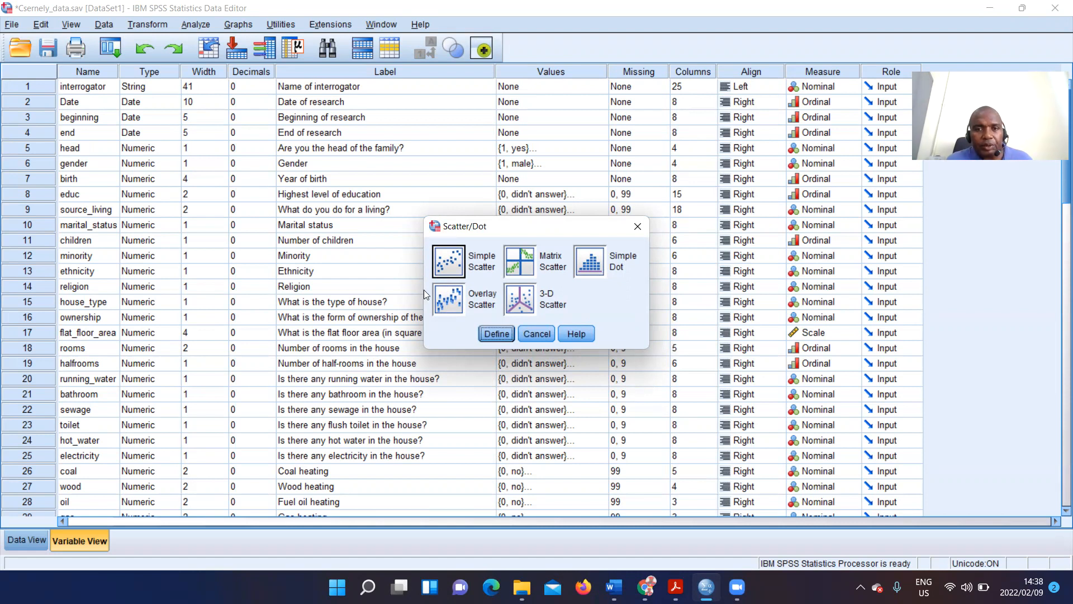
pyautogui.click(501, 334)
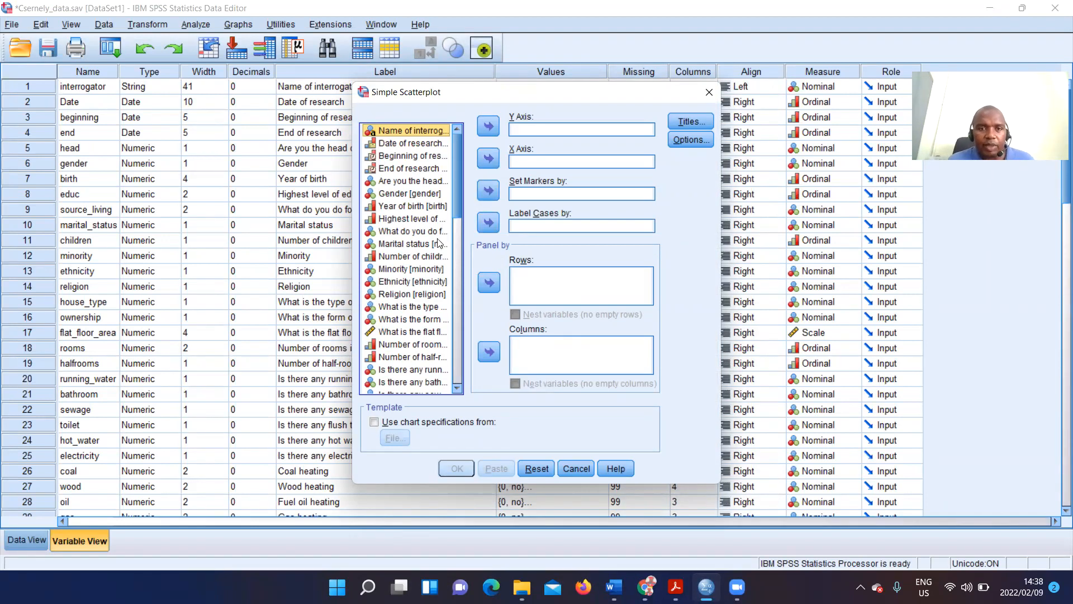
# Assign Total expenditure (HUF/month) to the Y axis and Average income (HUF/month) to the X axis of the scatterplot.
pyautogui.moveTo(454, 193); pyautogui.dragTo(449, 326)
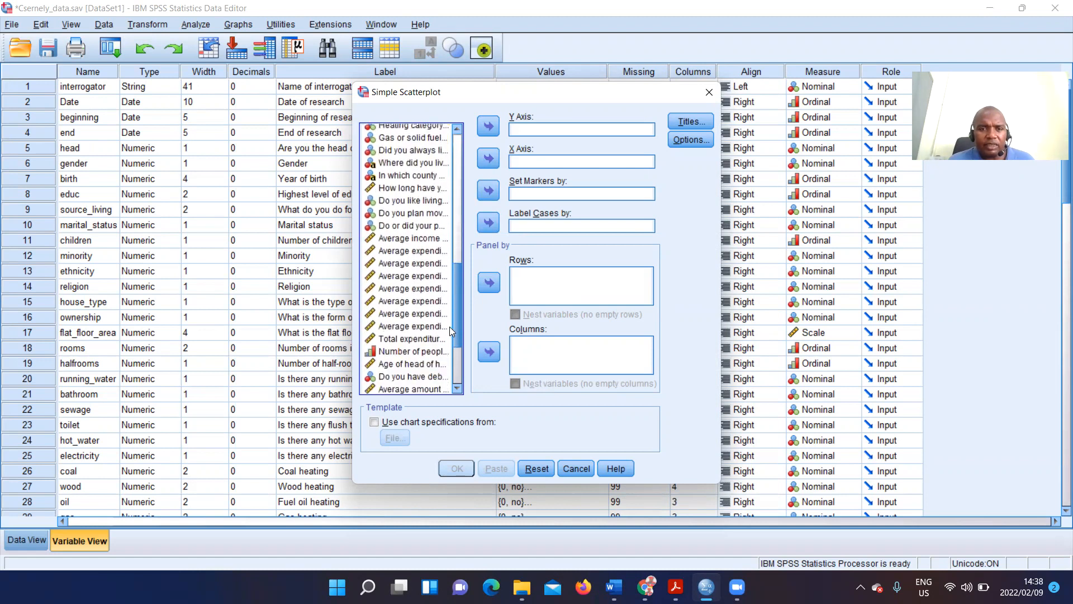
pyautogui.click(407, 339)
pyautogui.click(488, 125)
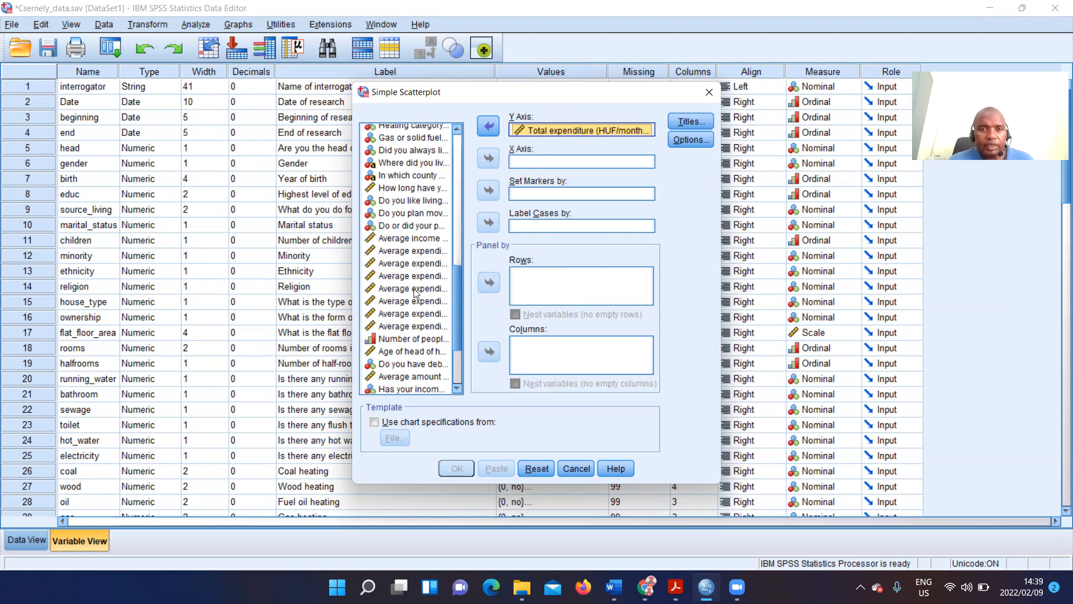
pyautogui.click(424, 238)
pyautogui.click(488, 158)
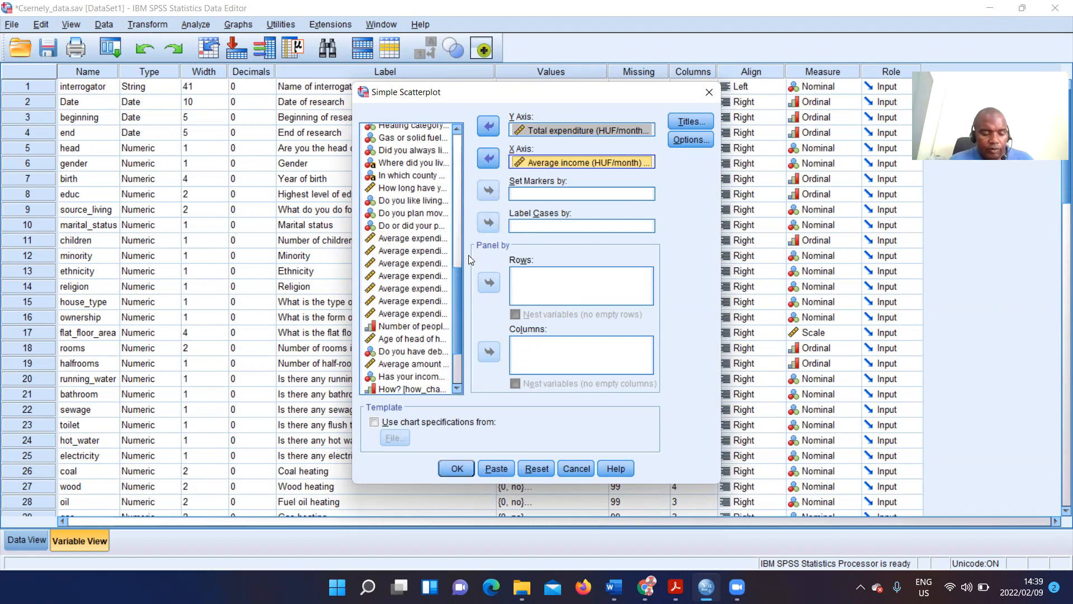
# Set the scatterplot markers by Gas or solid fuel [heating_bin] and generate the chart.
pyautogui.moveTo(453, 278); pyautogui.dragTo(455, 323)
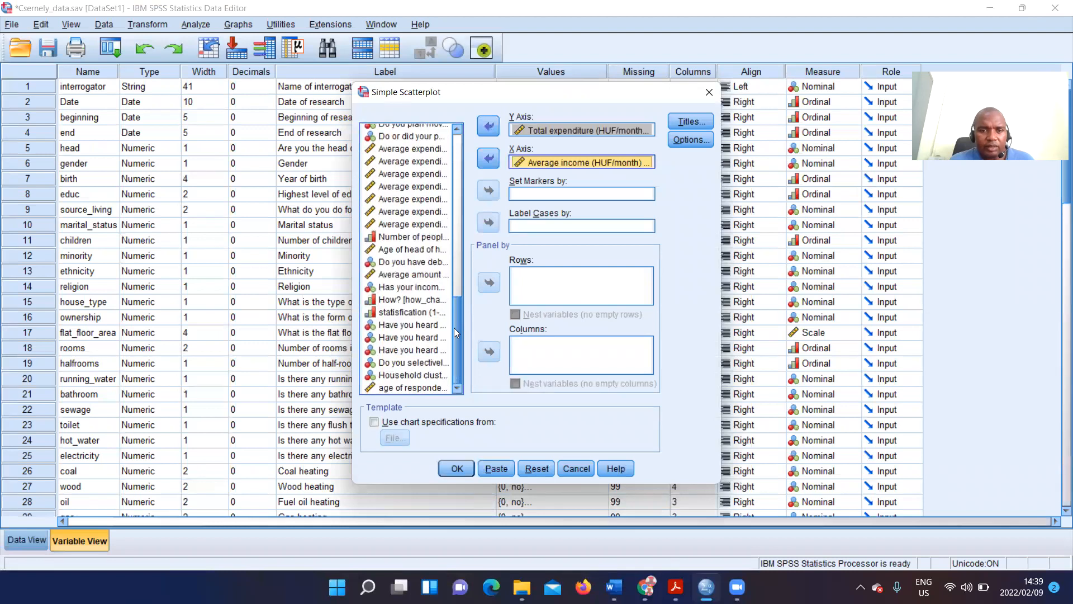
pyautogui.moveTo(455, 330); pyautogui.dragTo(455, 261)
pyautogui.click(418, 191)
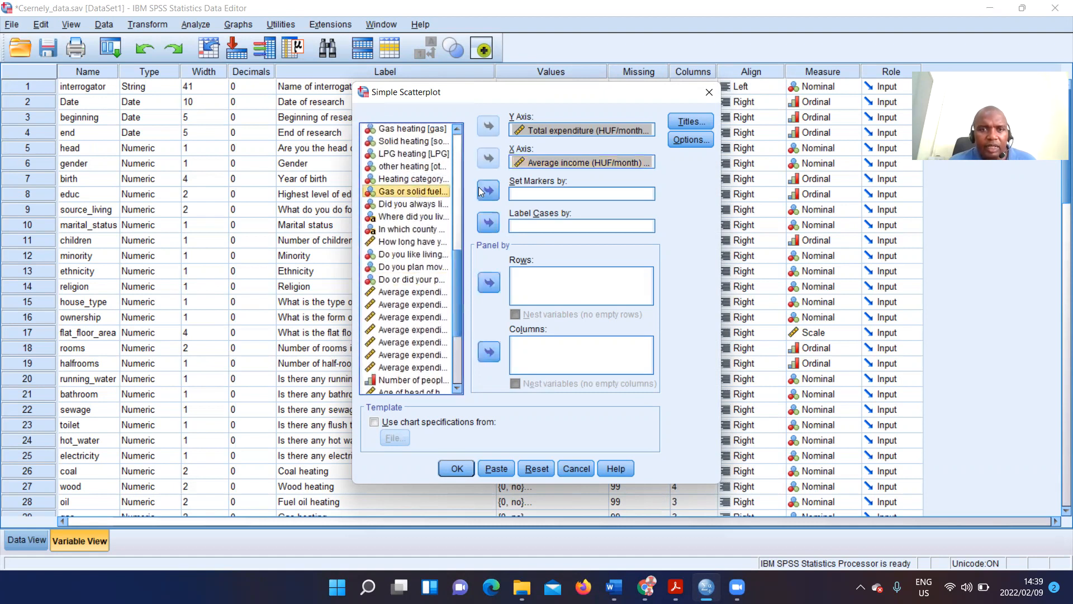
pyautogui.click(488, 190)
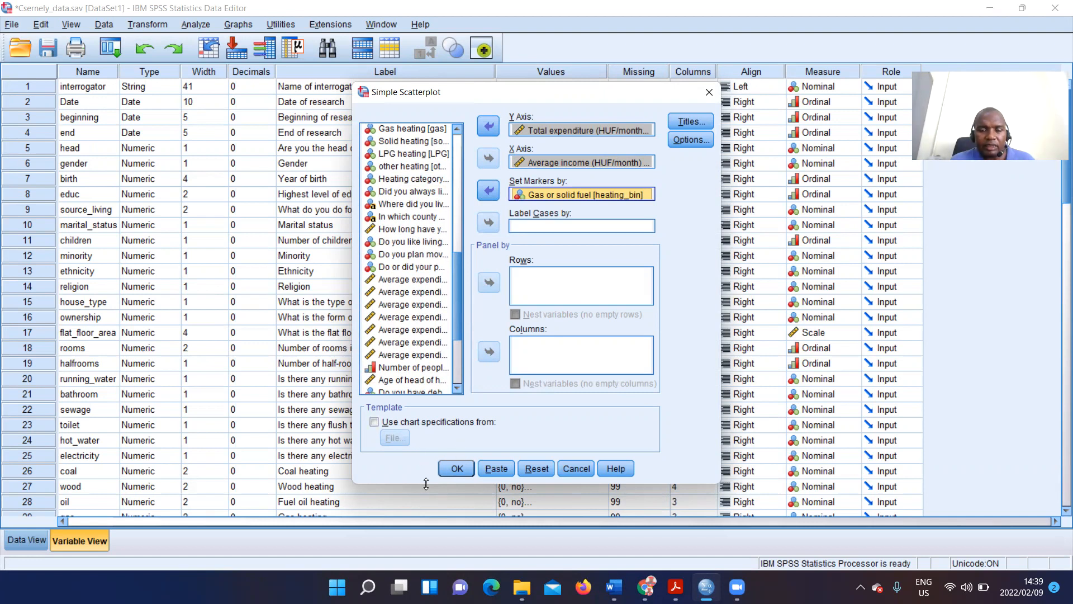
pyautogui.click(456, 470)
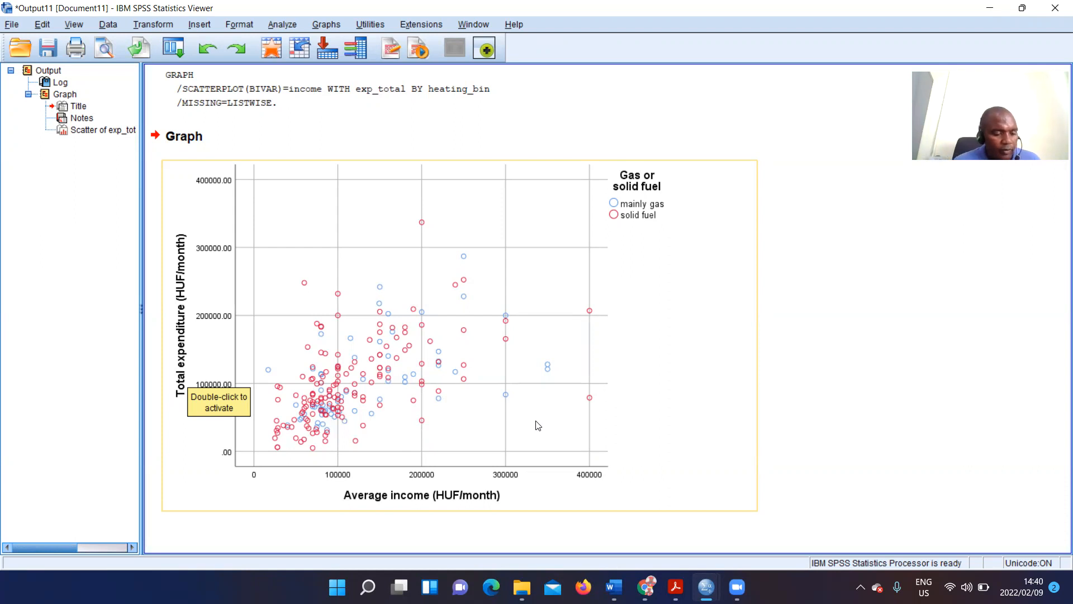
# Close Output11 with the income and expenditure scatterplot without saving it.
pyautogui.click(865, 277)
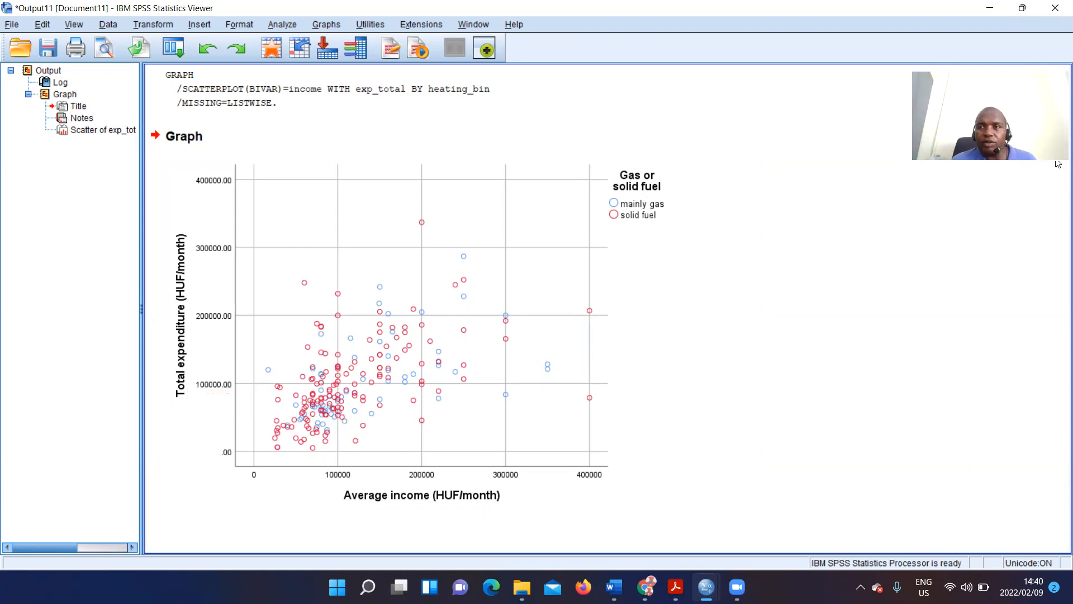
pyautogui.click(1057, 8)
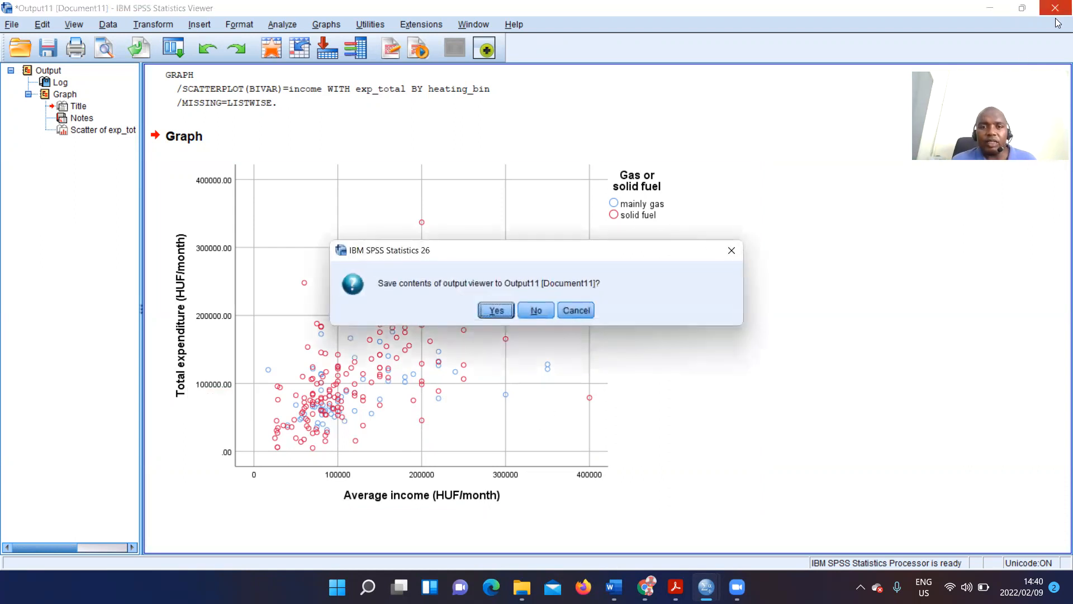
pyautogui.click(536, 310)
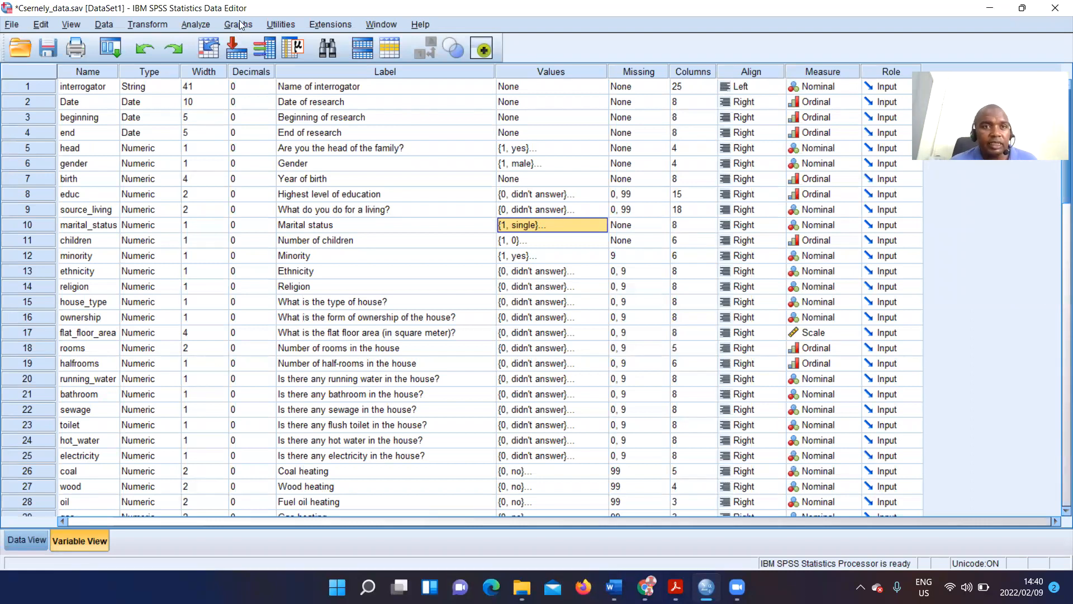
# Start defining a simple boxplot using summaries of separate variables.
pyautogui.click(240, 25)
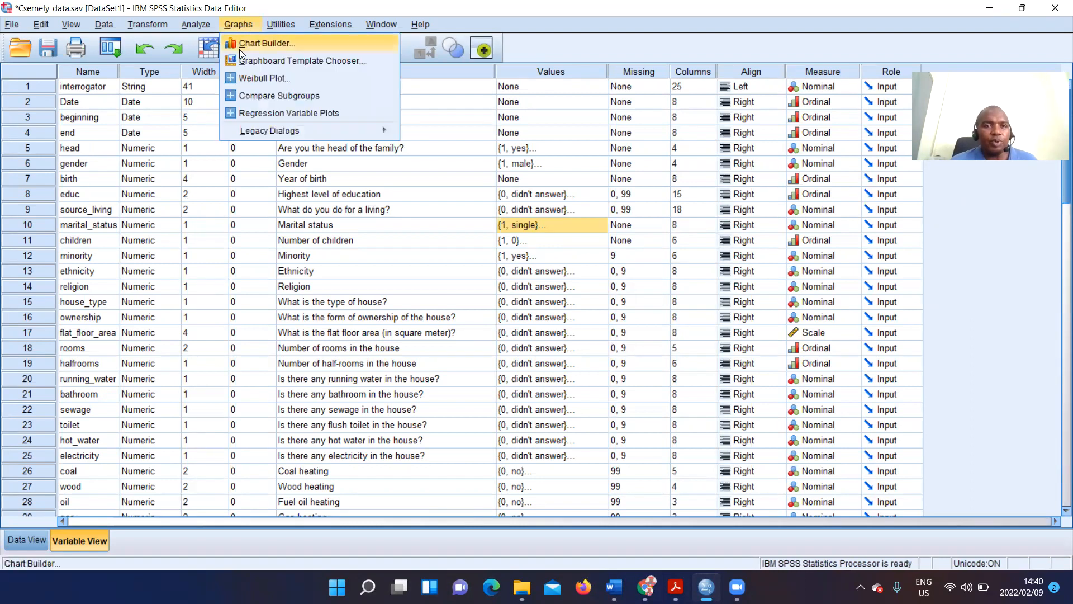
pyautogui.moveTo(280, 133)
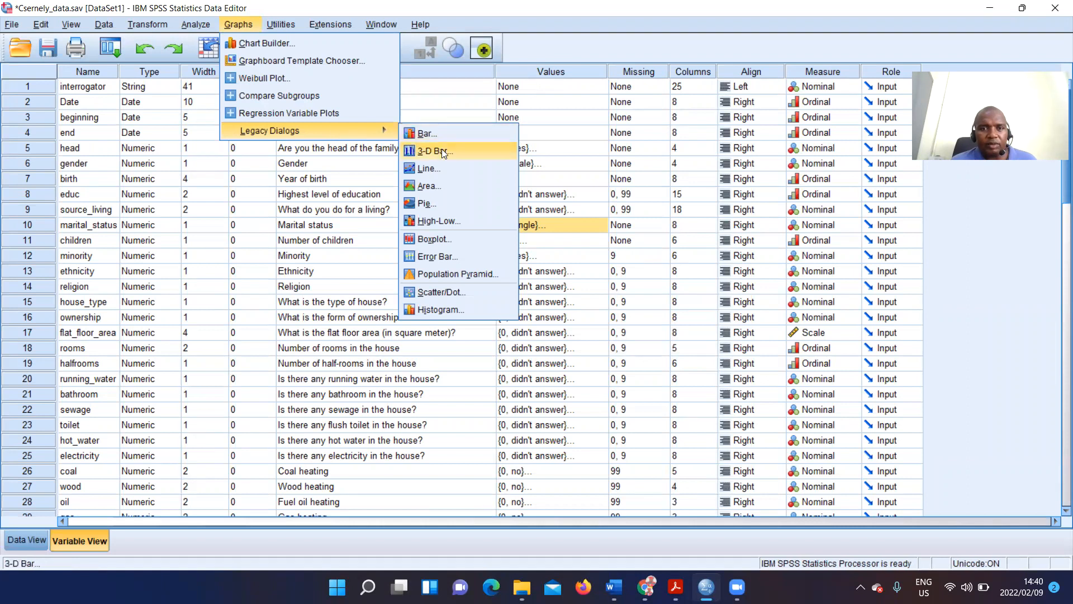
pyautogui.click(436, 239)
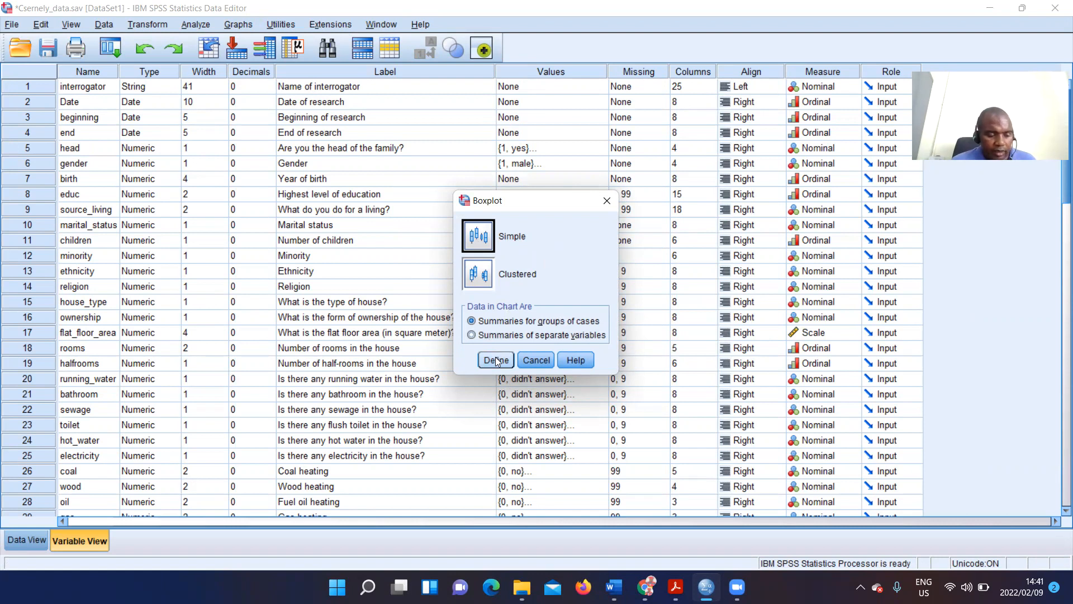
pyautogui.click(471, 336)
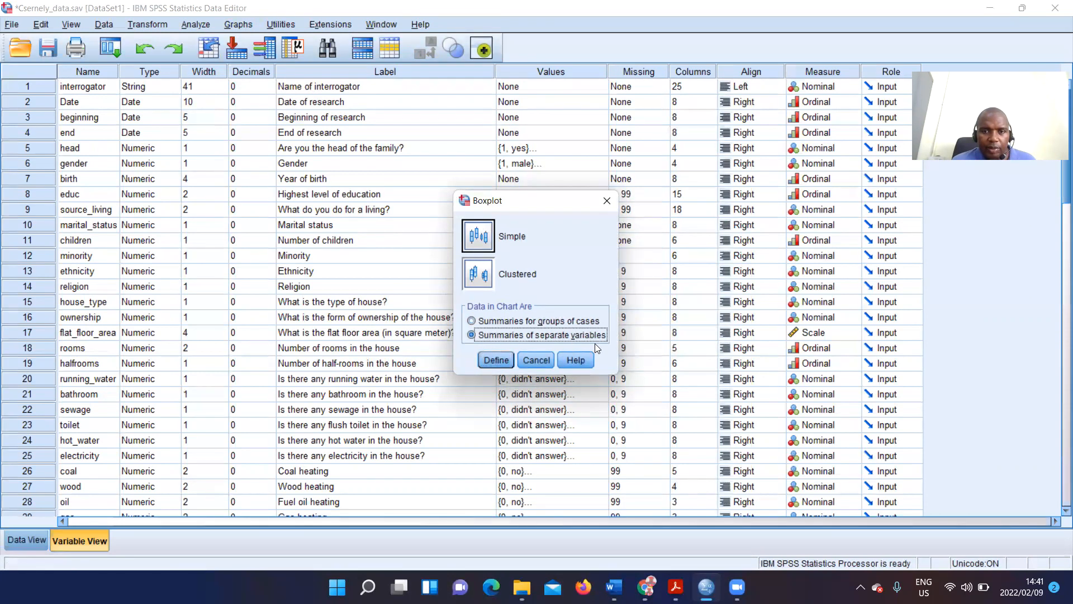
pyautogui.click(492, 360)
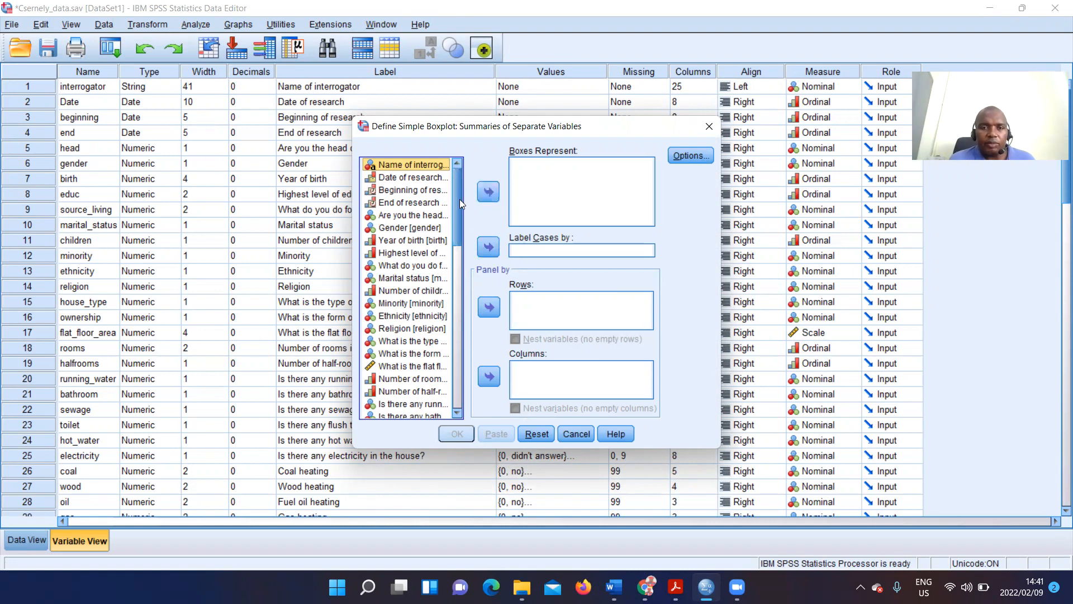
# Set the boxes to represent Average expenditure on clothes (HUF/month) and generate the boxplot.
pyautogui.moveTo(457, 198); pyautogui.dragTo(468, 329)
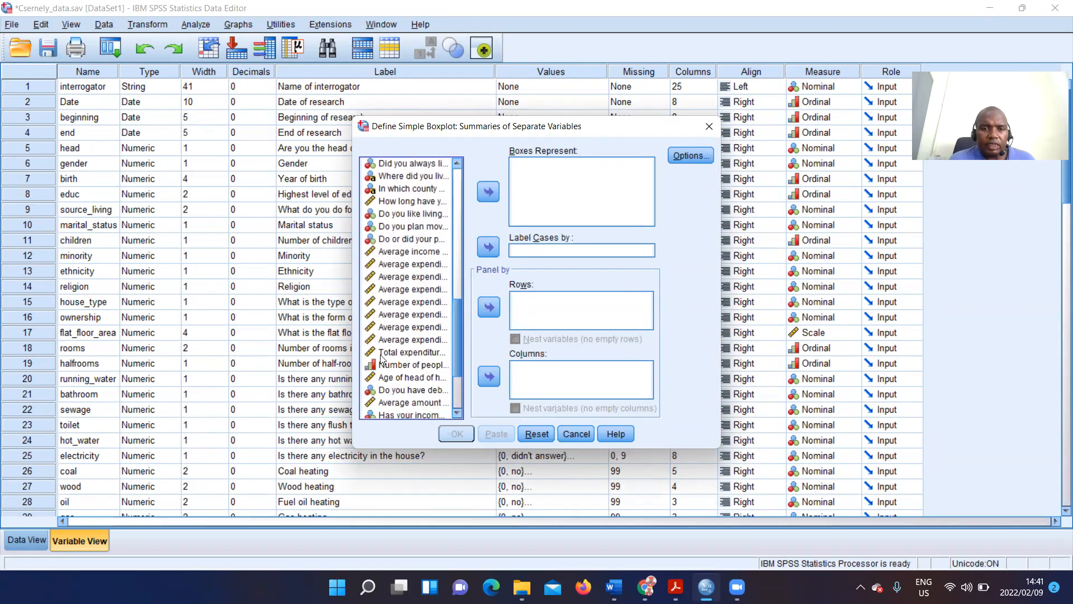
pyautogui.click(423, 315)
pyautogui.click(488, 192)
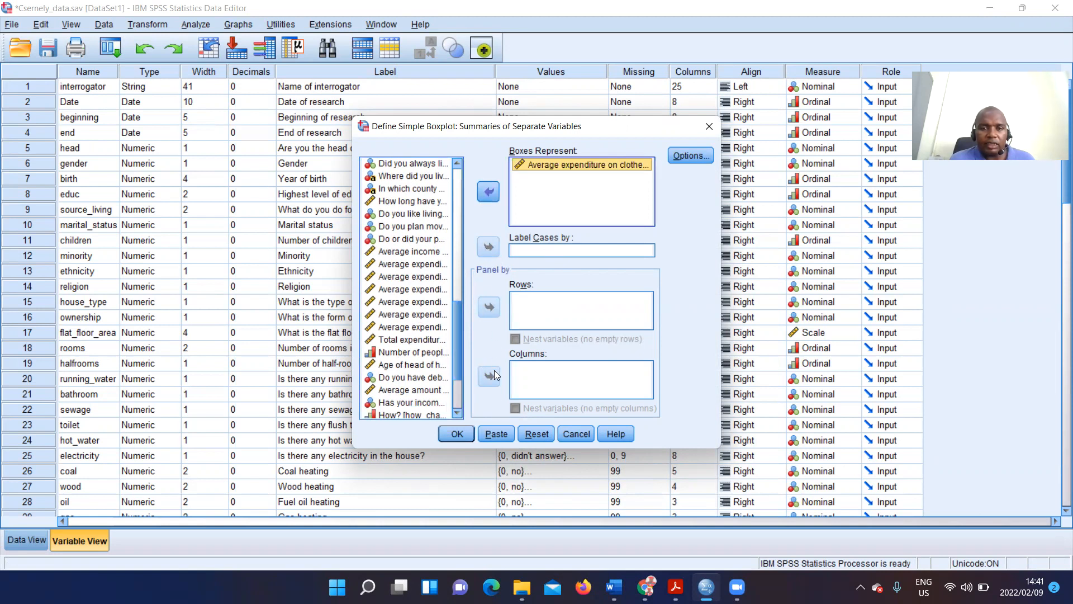
pyautogui.click(456, 434)
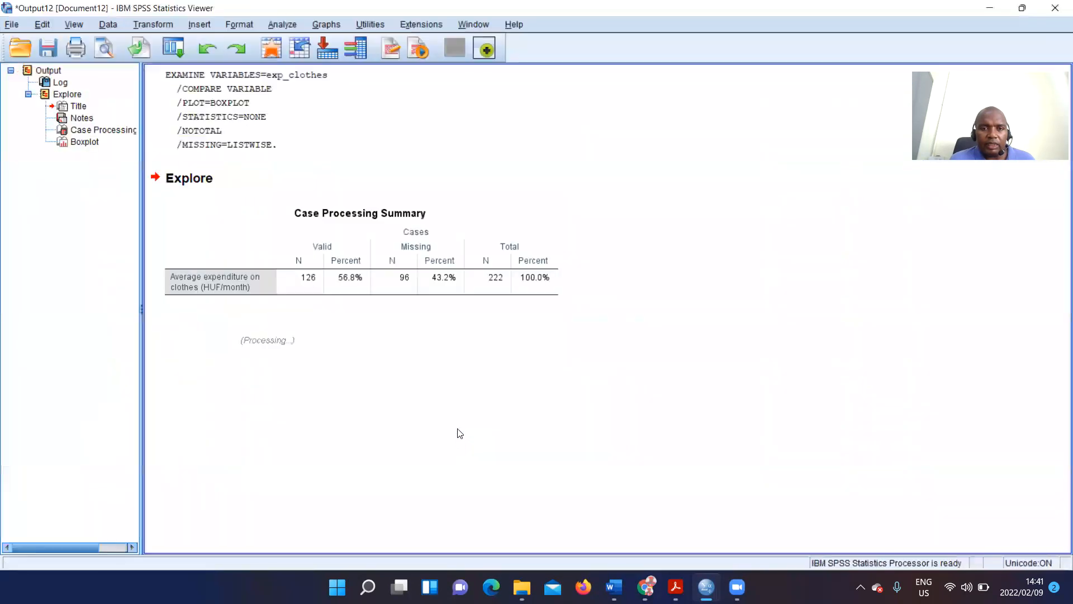
# Examine the clothes expenditure boxplot and its case processing summary, and close Output12 without saving it.
pyautogui.click(774, 335)
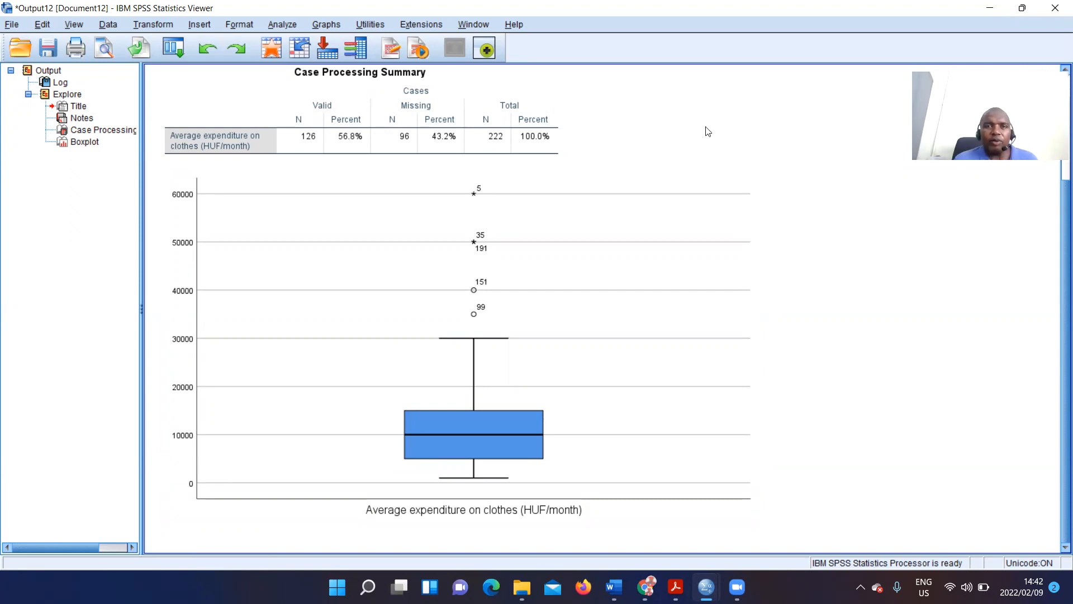
pyautogui.scroll(2, 805, 97)
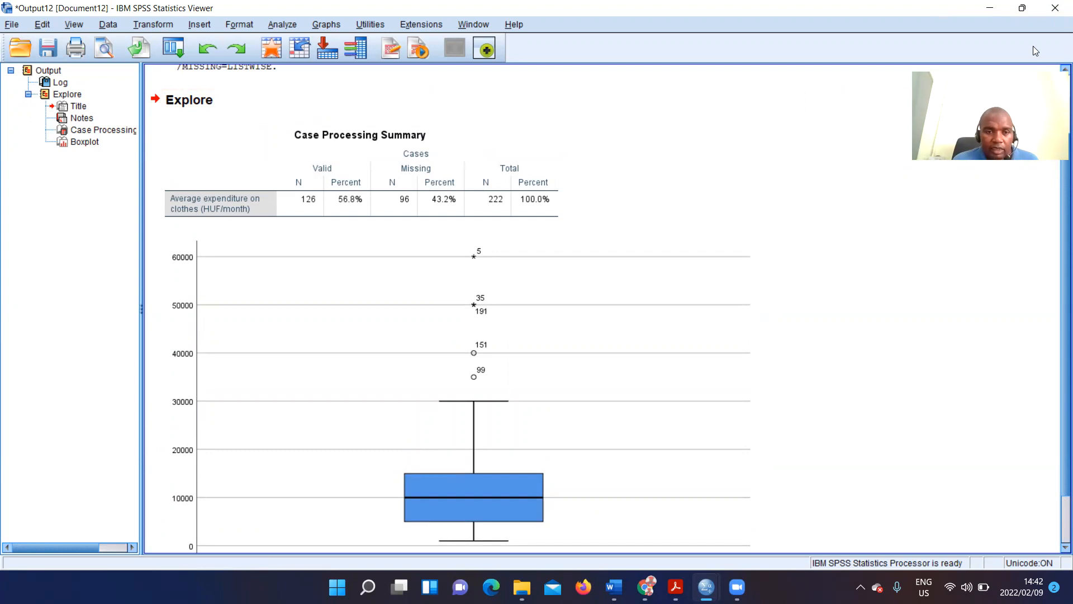
pyautogui.scroll(-2, 266, 464)
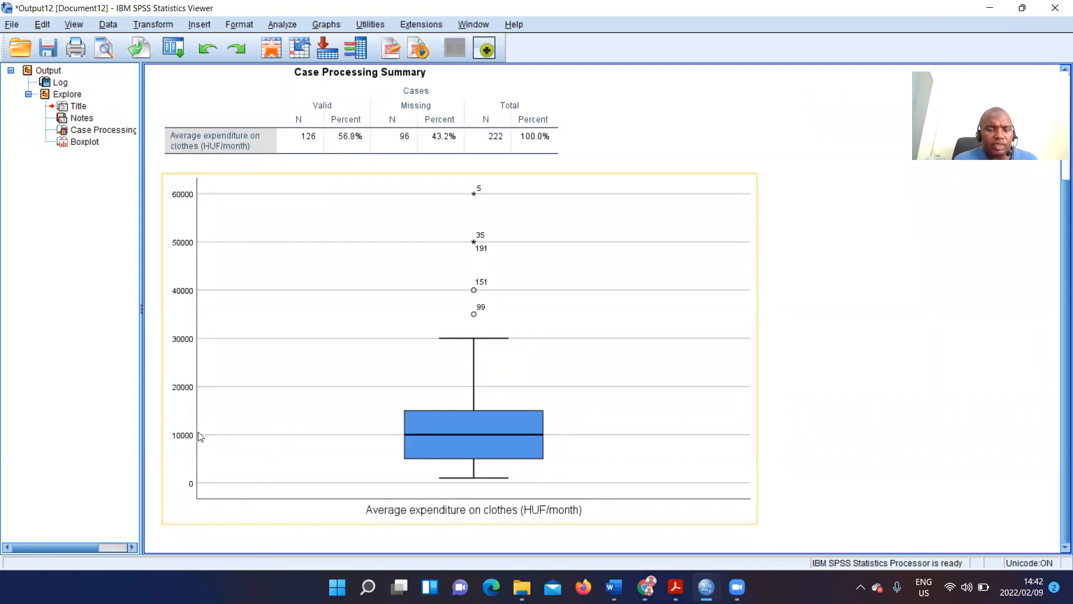
pyautogui.scroll(2, 469, 438)
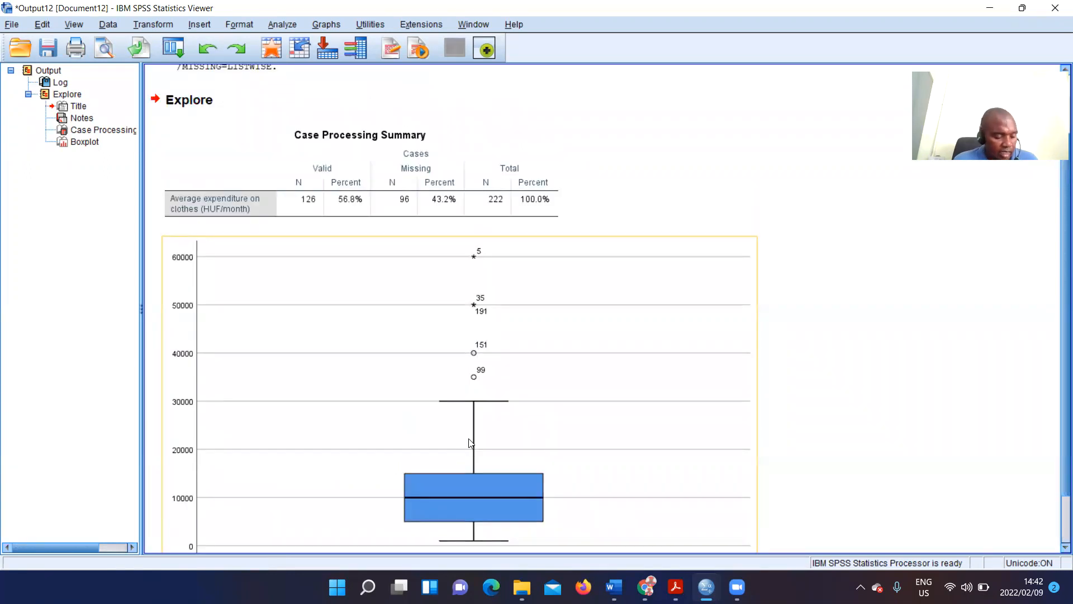
pyautogui.scroll(3, 475, 438)
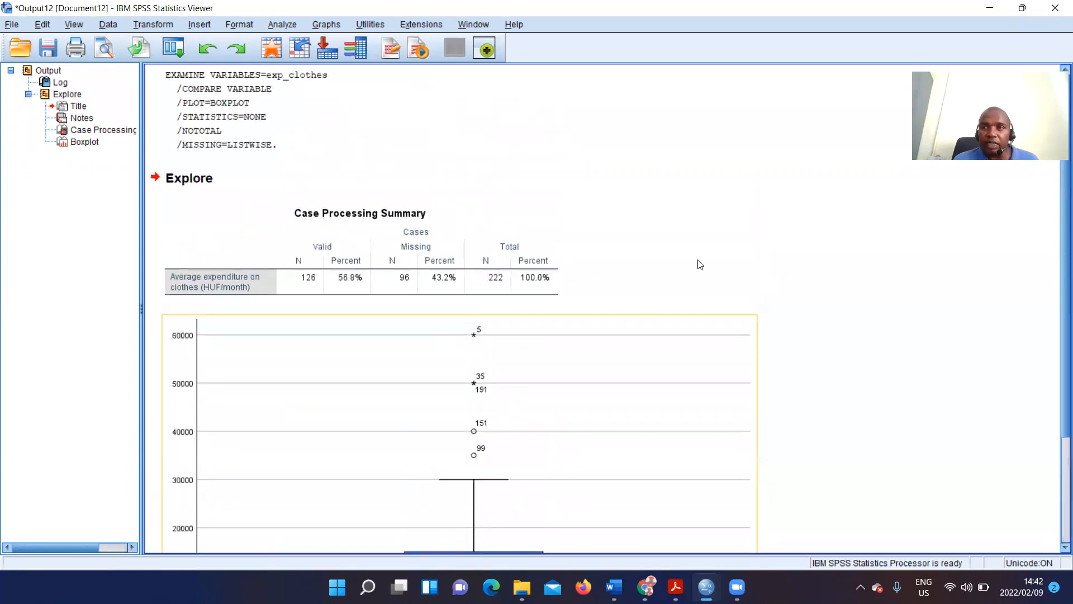
pyautogui.click(1057, 12)
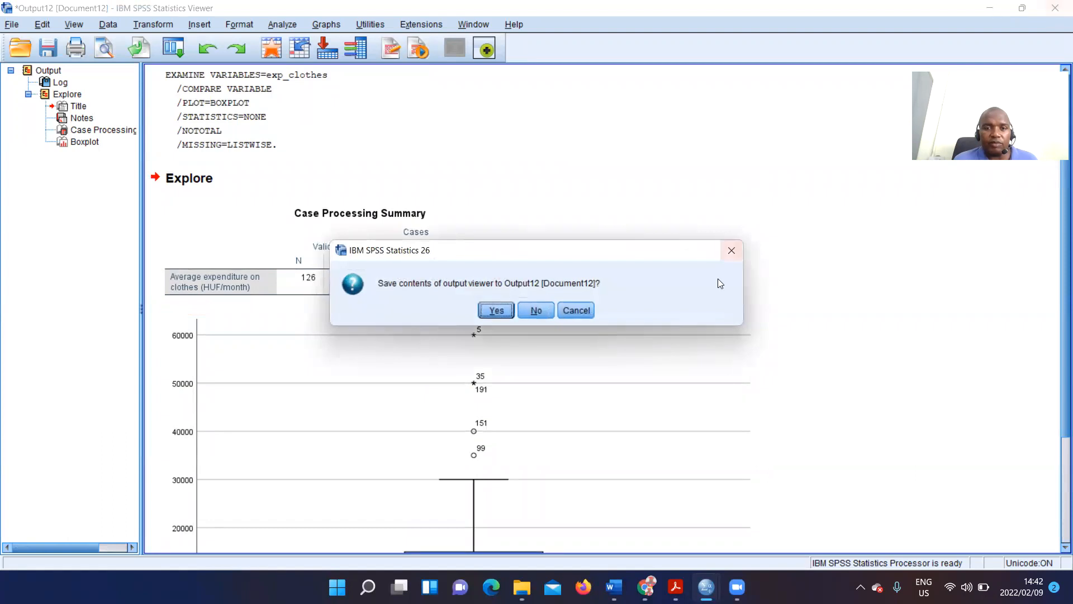
pyautogui.click(535, 311)
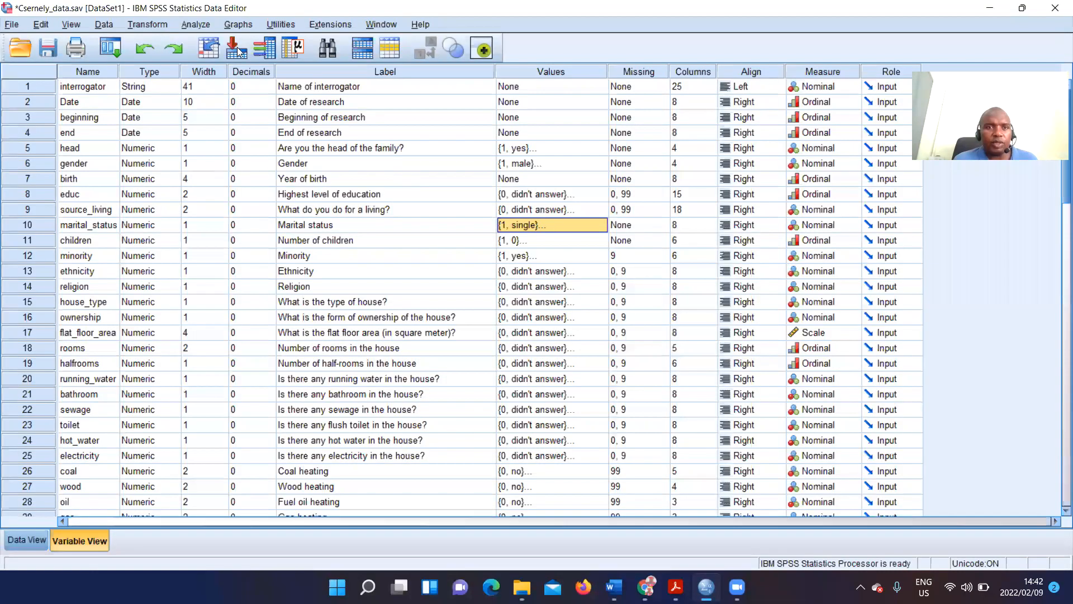
# Start another simple boxplot of separate variables and remove Average expenditure on clothes from the variables represented by boxes.
pyautogui.click(243, 23)
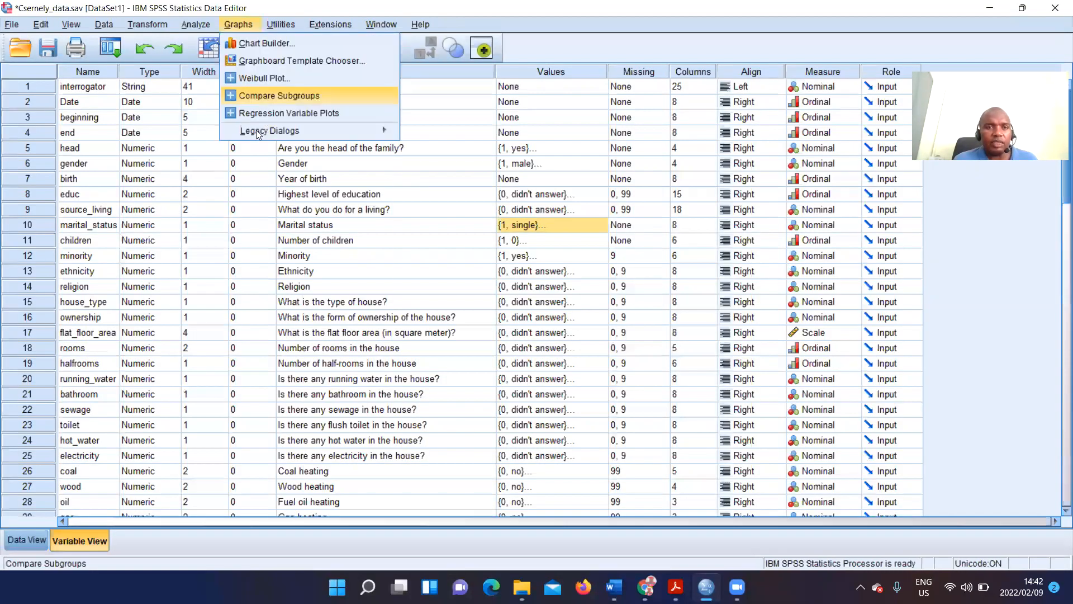
pyautogui.moveTo(274, 131)
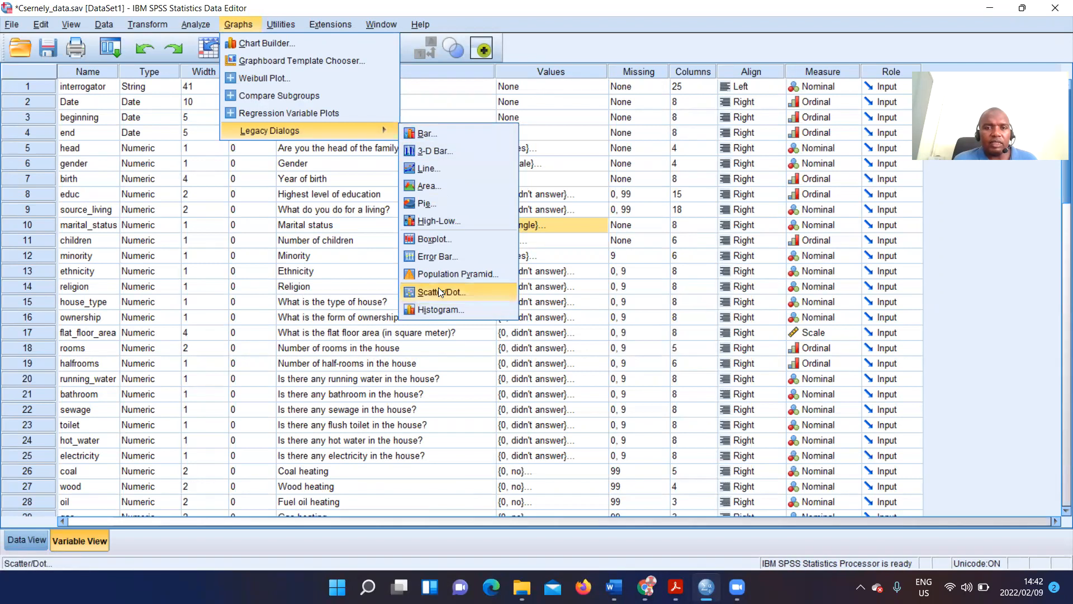
pyautogui.click(439, 239)
pyautogui.click(480, 246)
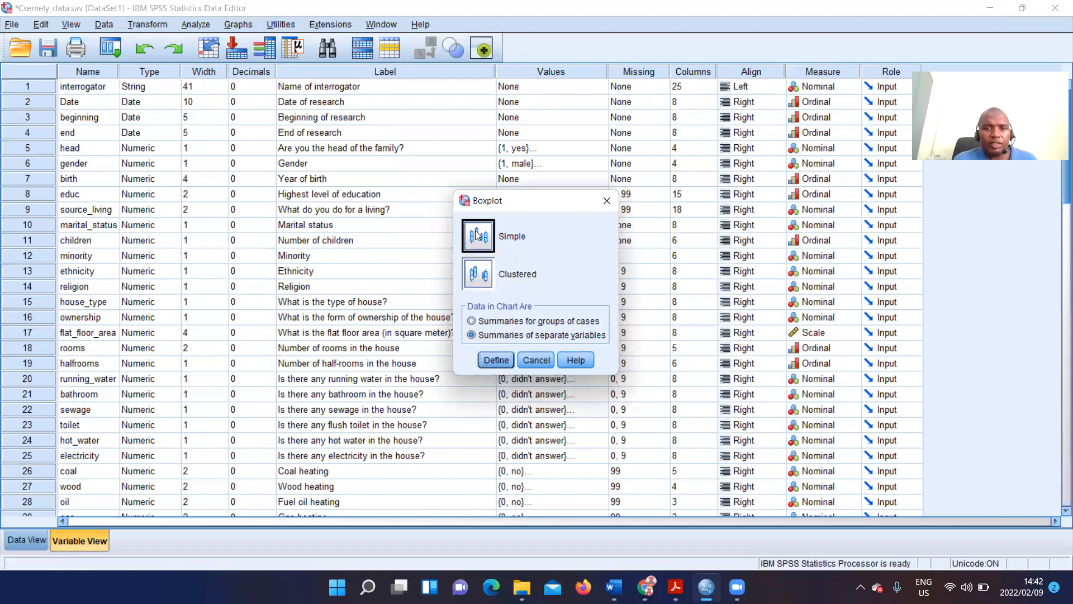
pyautogui.click(494, 360)
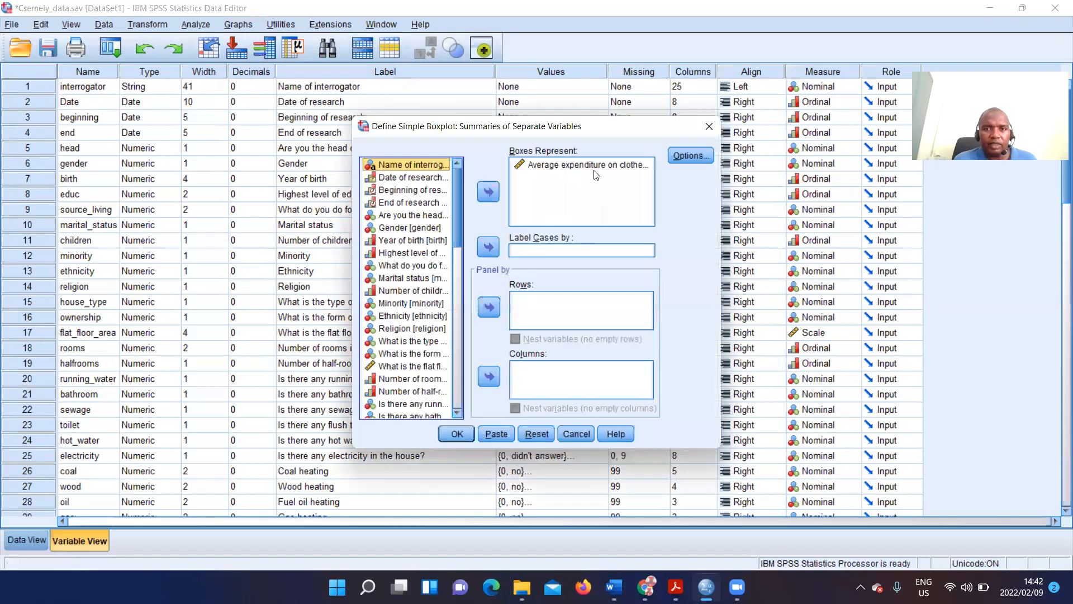
pyautogui.click(488, 192)
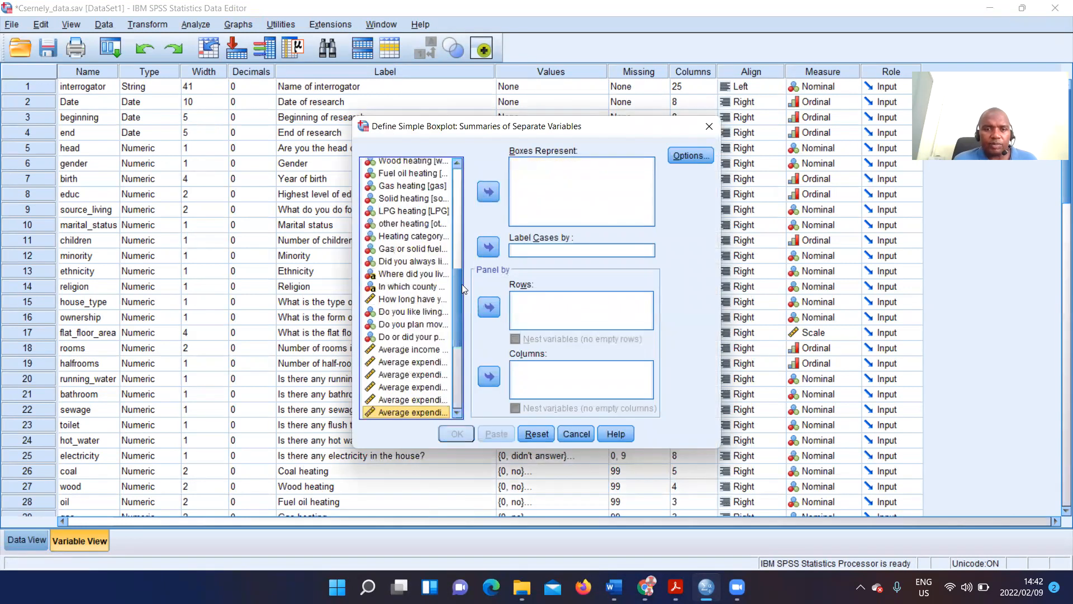
# Generate a simple boxplot of Total expenditure (HUF/month), and close the resulting Output13 without saving it.
pyautogui.scroll(-2, 414, 363)
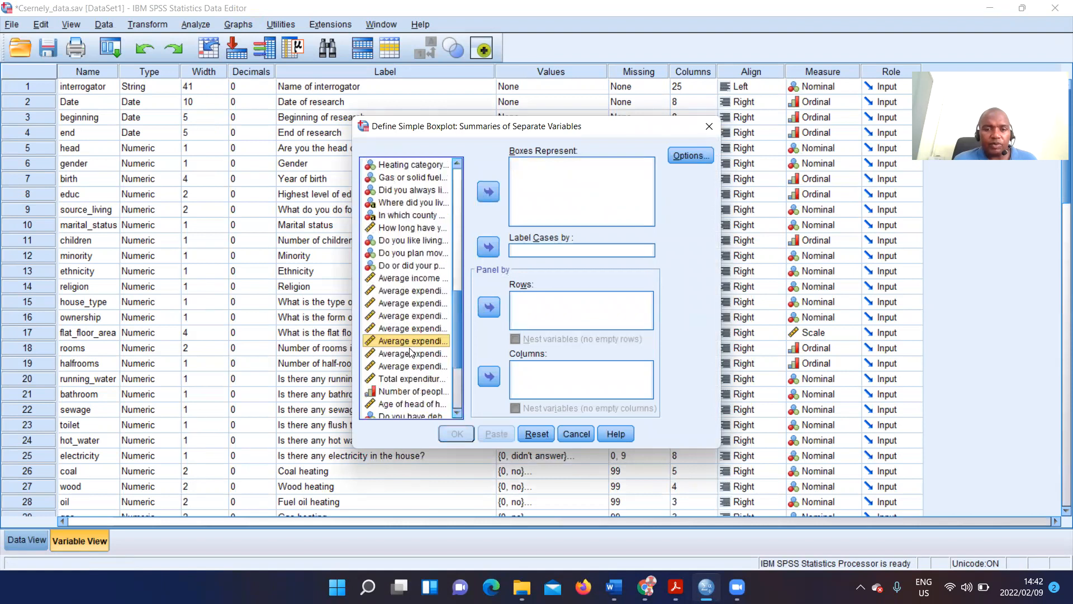
pyautogui.click(404, 378)
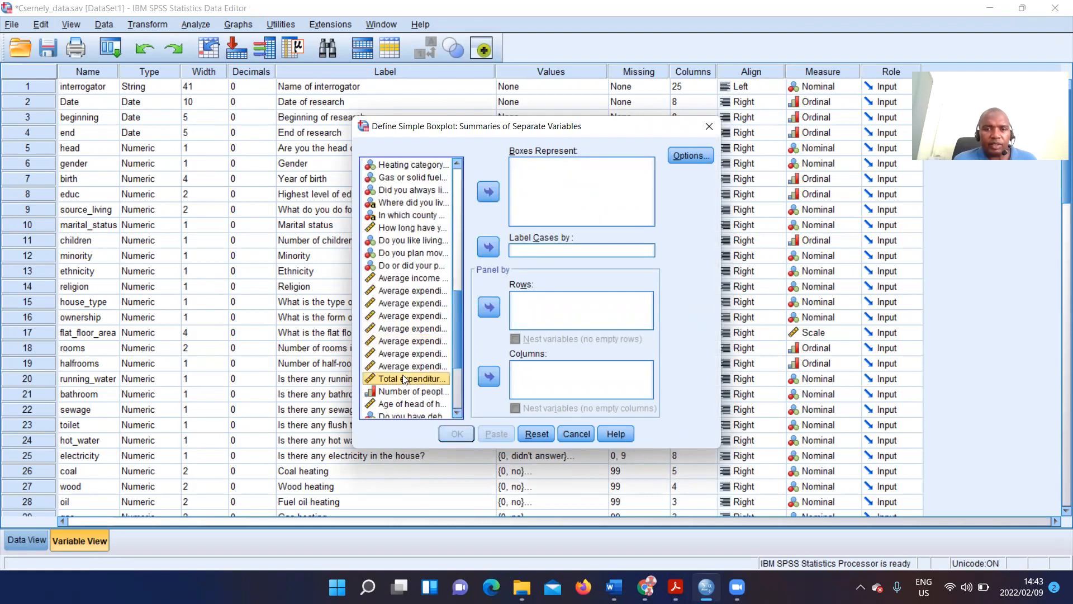
pyautogui.click(488, 191)
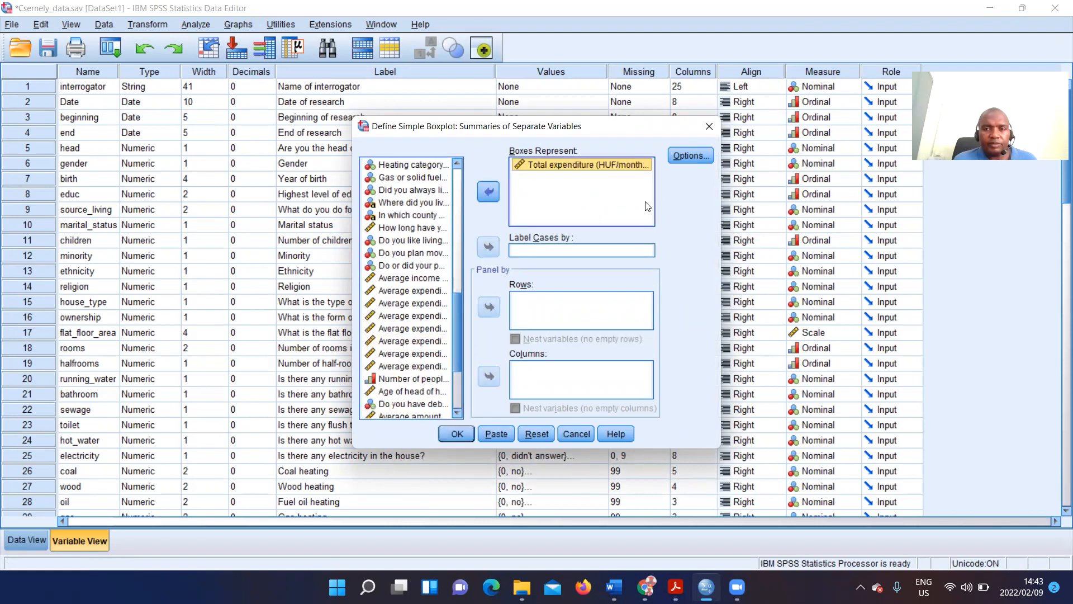
pyautogui.click(451, 433)
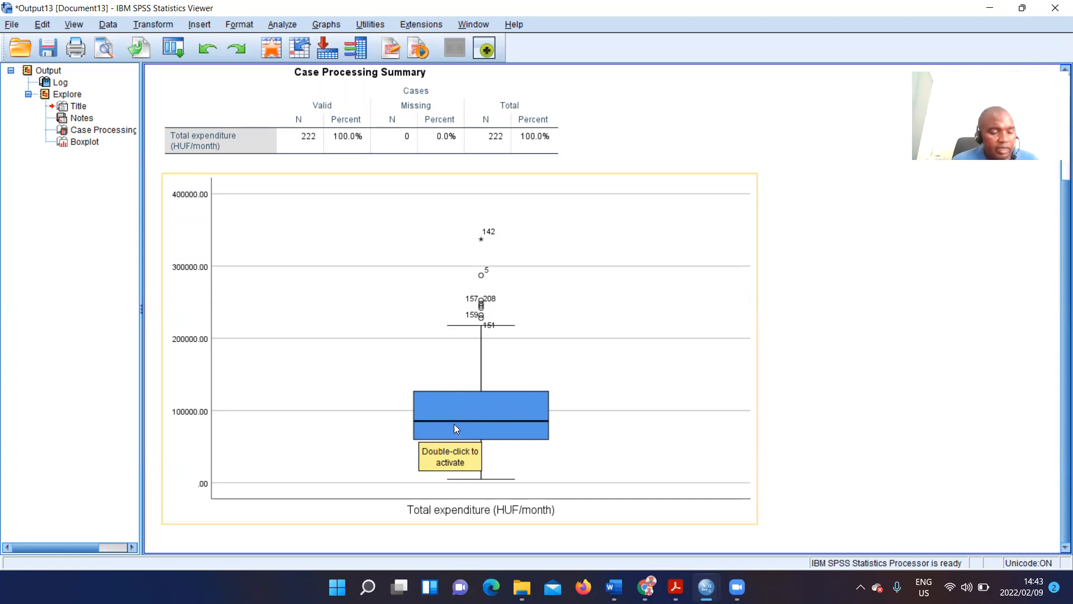
pyautogui.click(1055, 9)
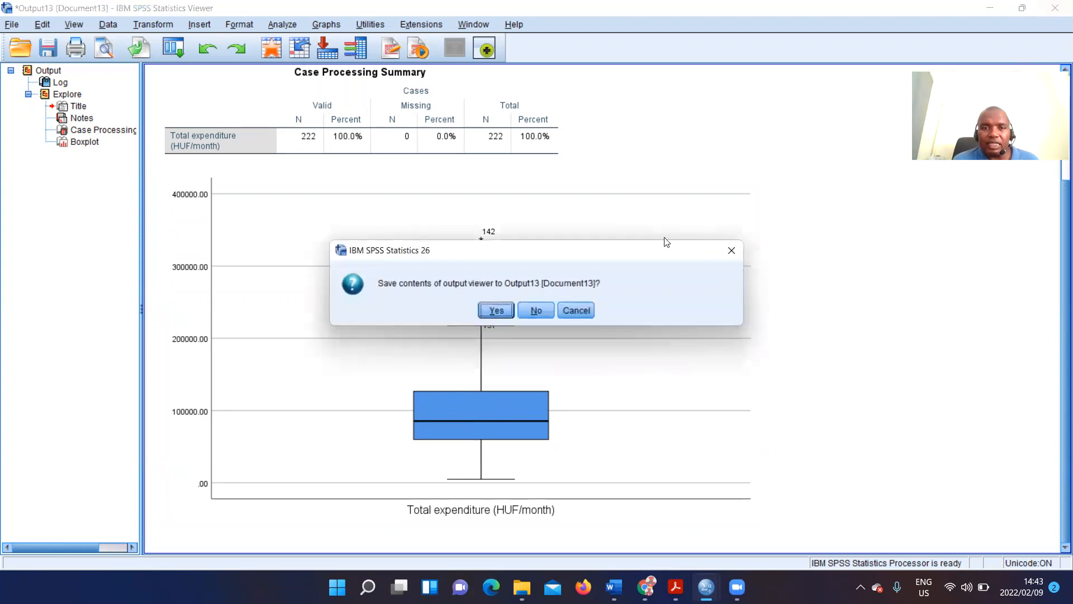
pyautogui.click(533, 307)
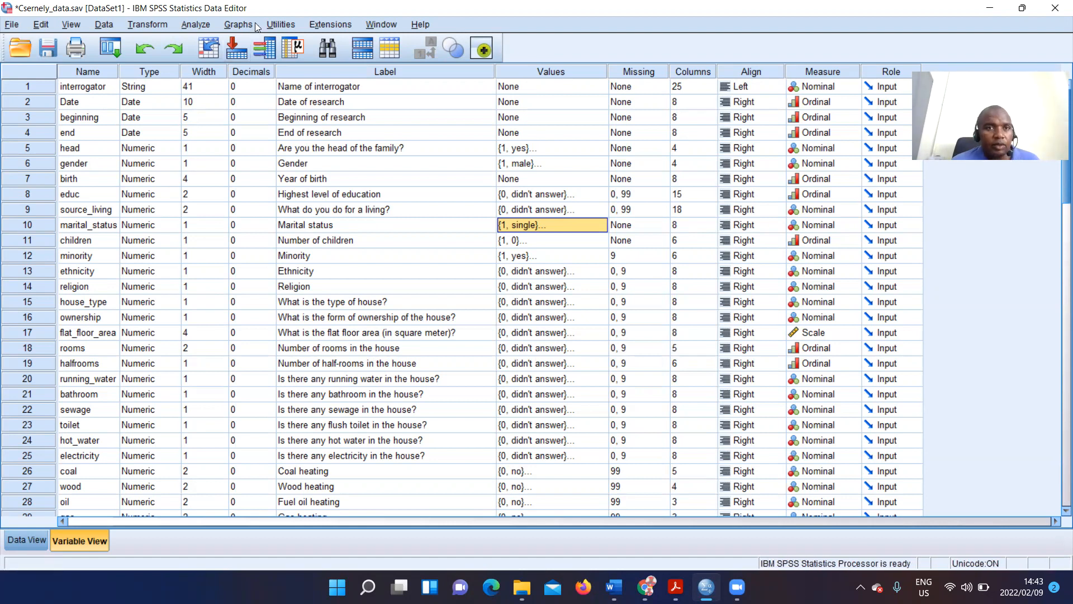
pyautogui.click(247, 24)
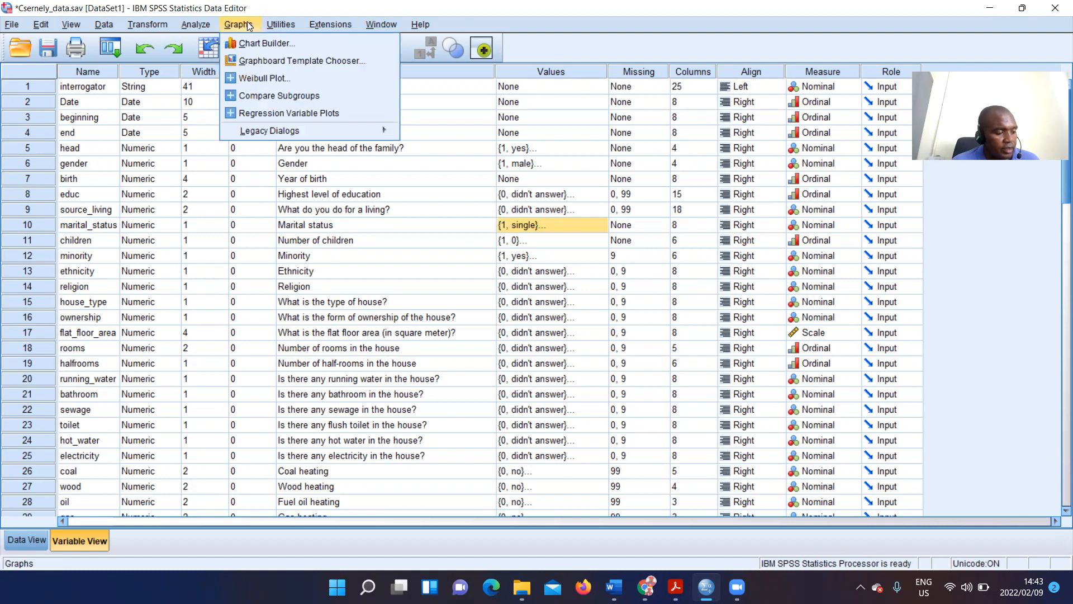
pyautogui.moveTo(275, 128)
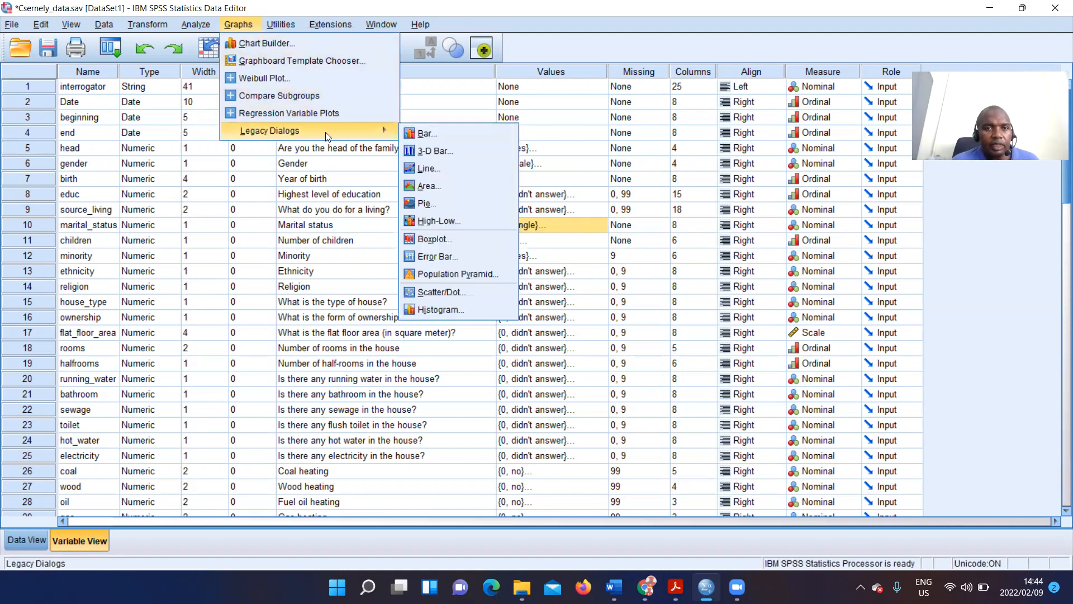
pyautogui.click(436, 240)
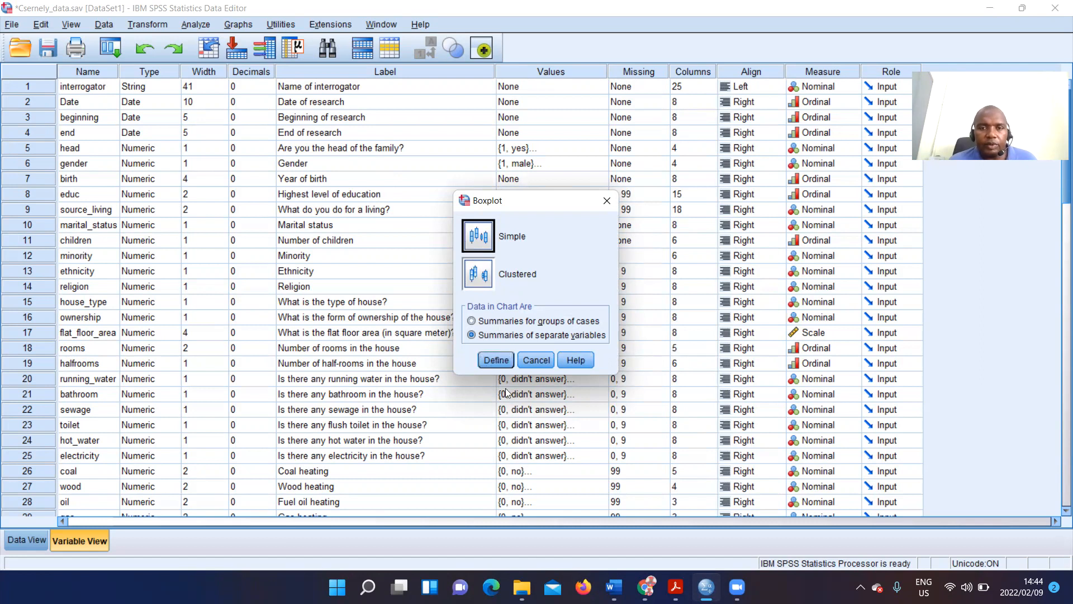
pyautogui.click(497, 360)
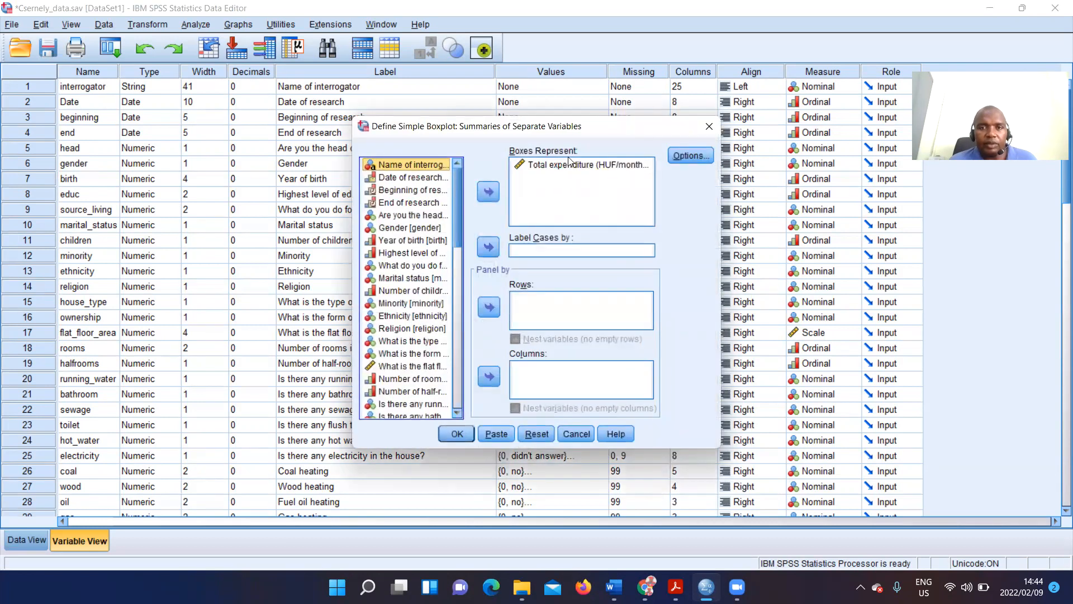
pyautogui.click(569, 165)
pyautogui.click(490, 191)
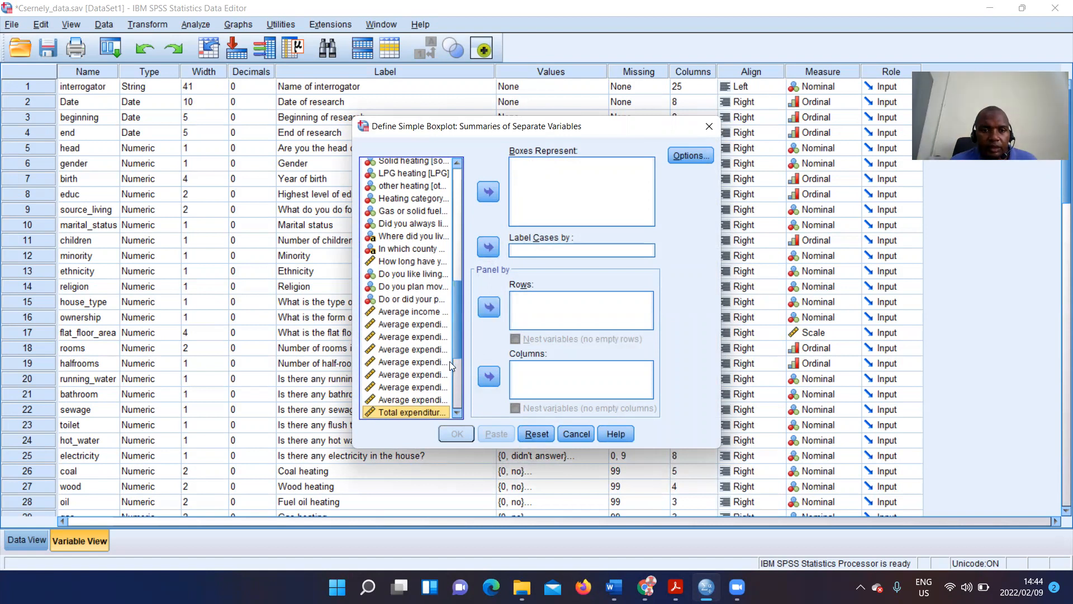
pyautogui.click(490, 192)
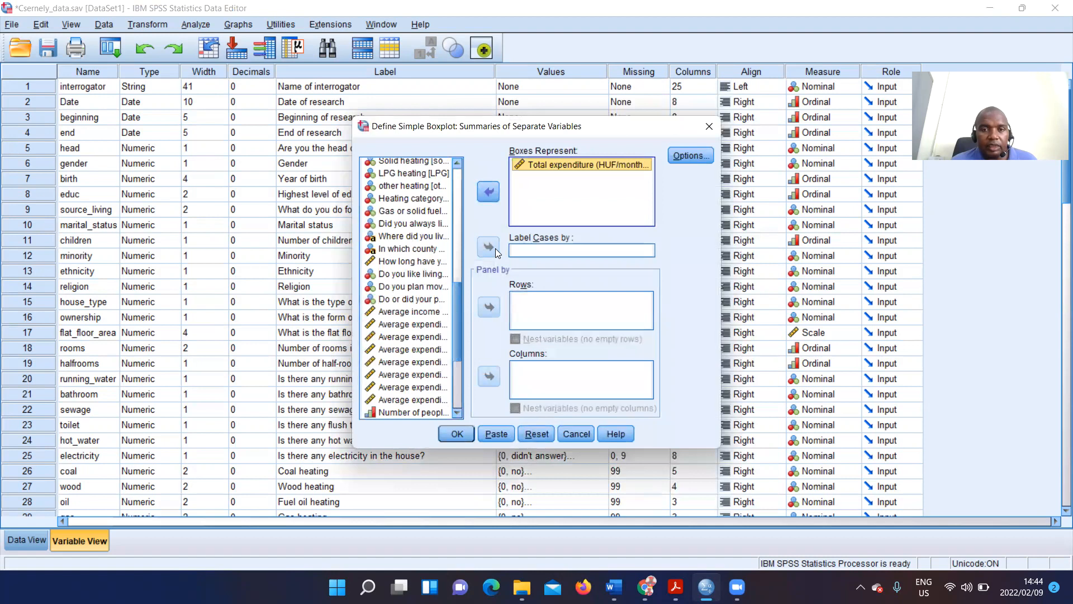
pyautogui.click(709, 128)
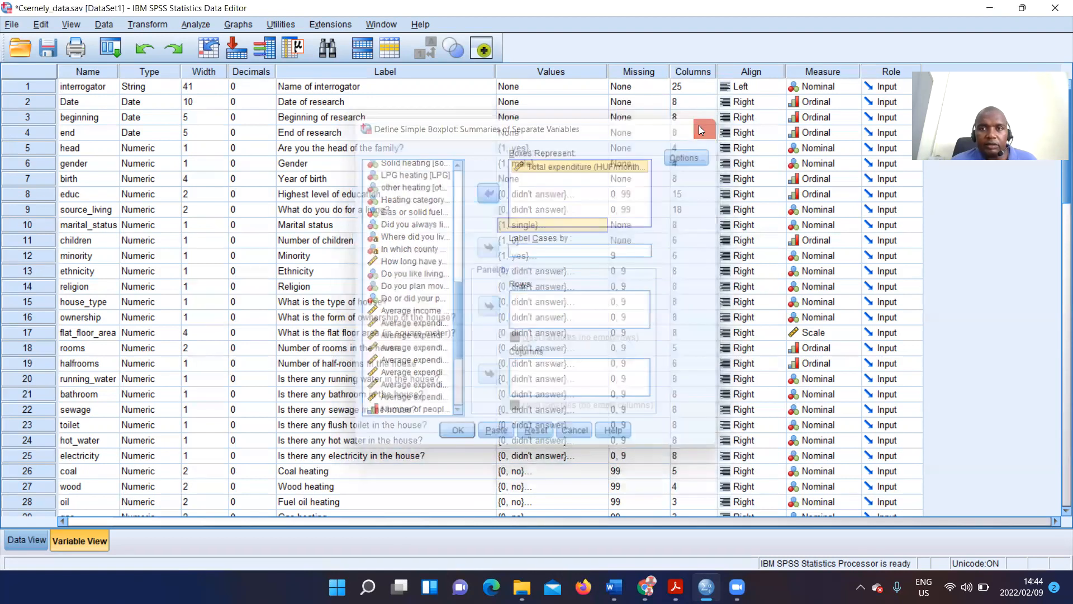
# Start defining a clustered boxplot using summaries of separate variables.
pyautogui.click(243, 24)
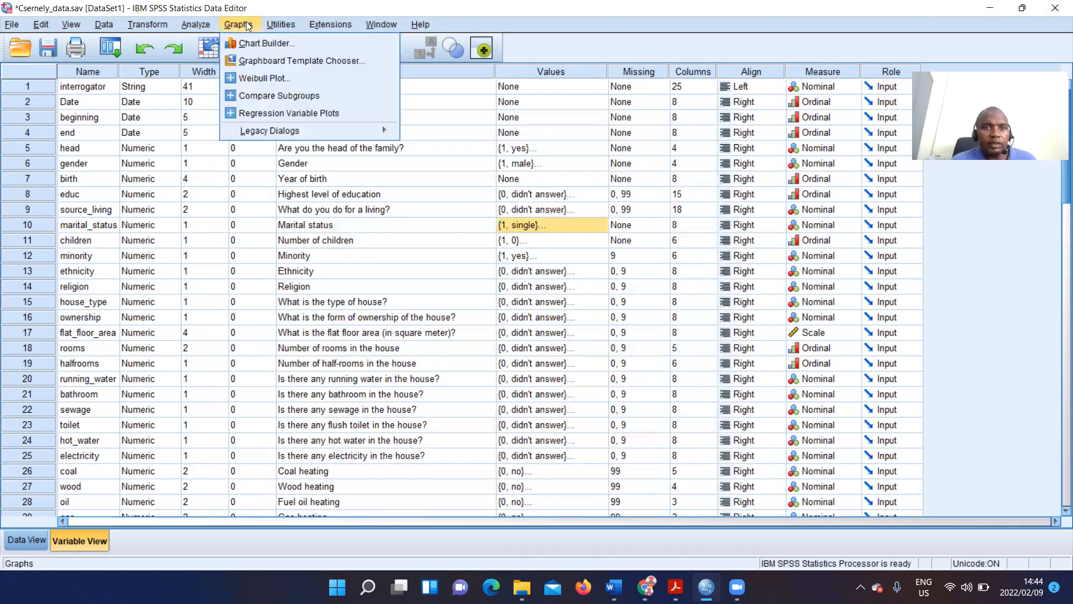
pyautogui.moveTo(293, 134)
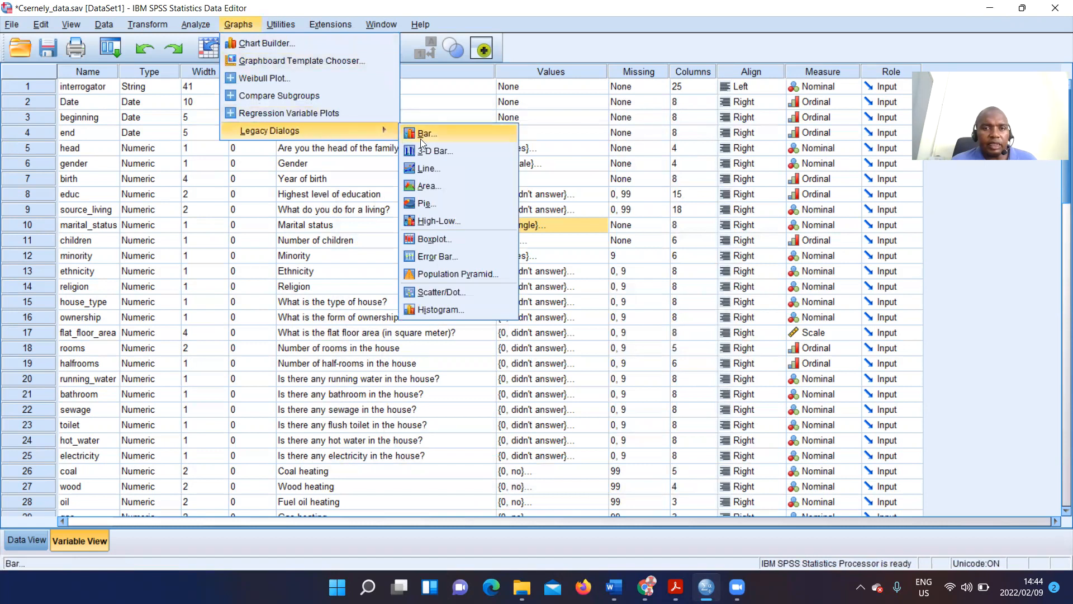
pyautogui.click(441, 238)
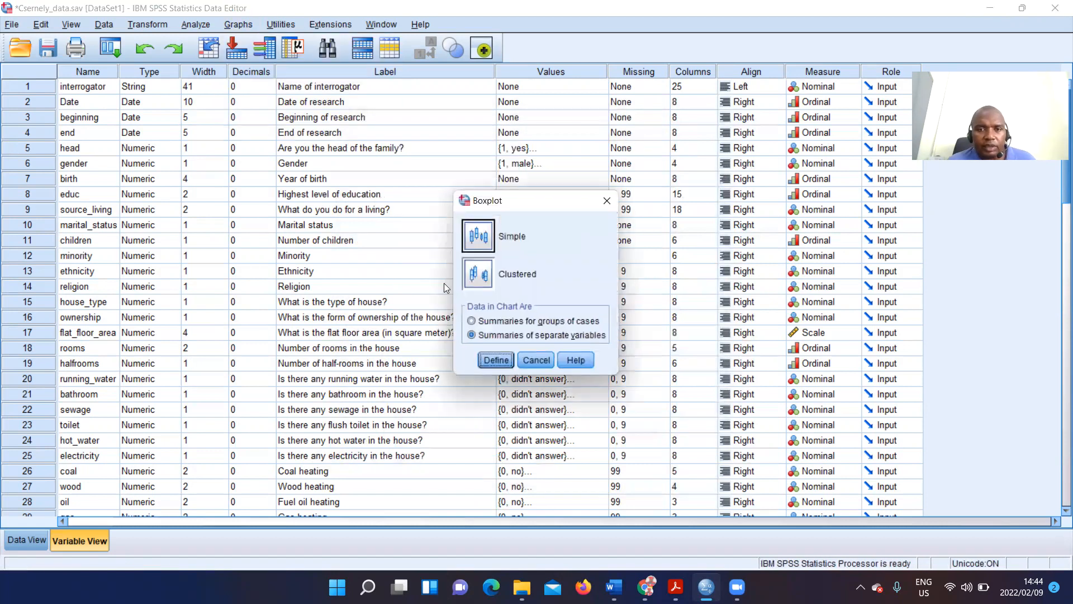
pyautogui.click(478, 275)
pyautogui.click(497, 361)
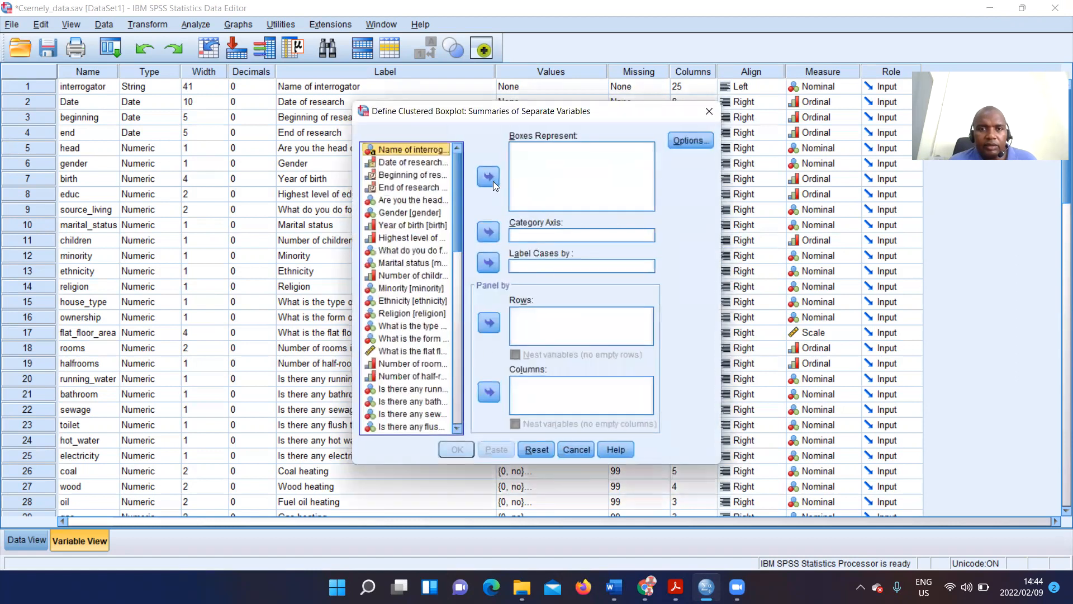
# Set the boxes of the clustered boxplot to represent Total expenditure (HUF/month).
pyautogui.moveTo(457, 231); pyautogui.dragTo(468, 353)
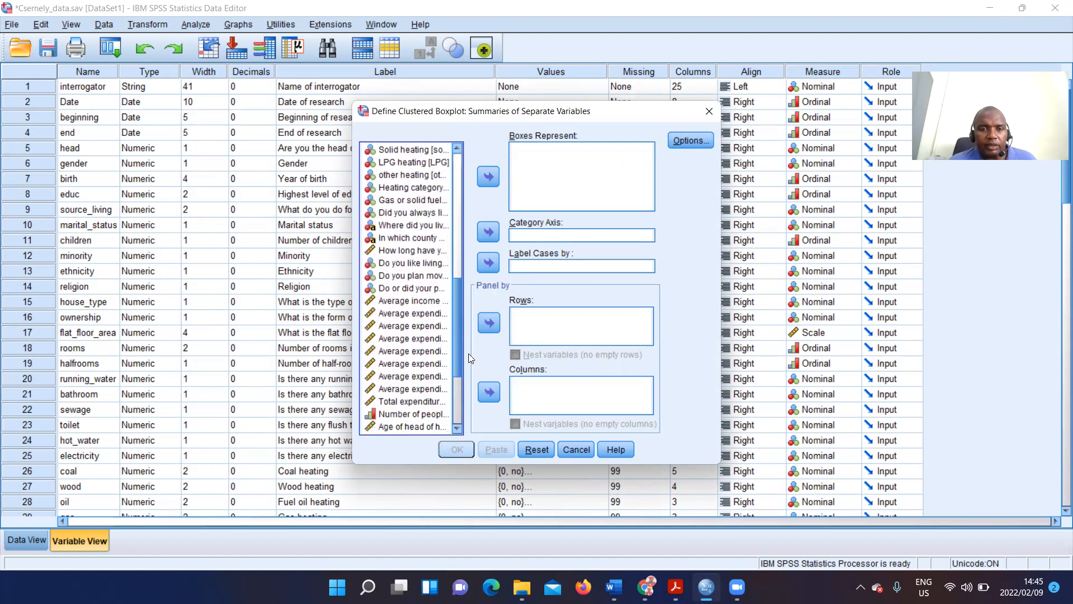
pyautogui.click(400, 401)
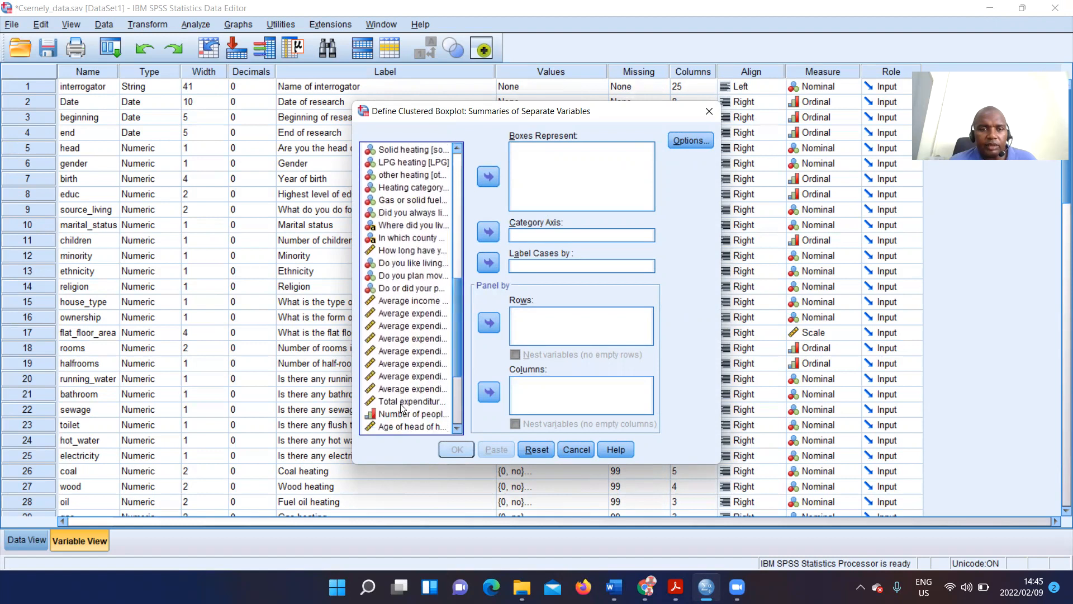
pyautogui.click(488, 178)
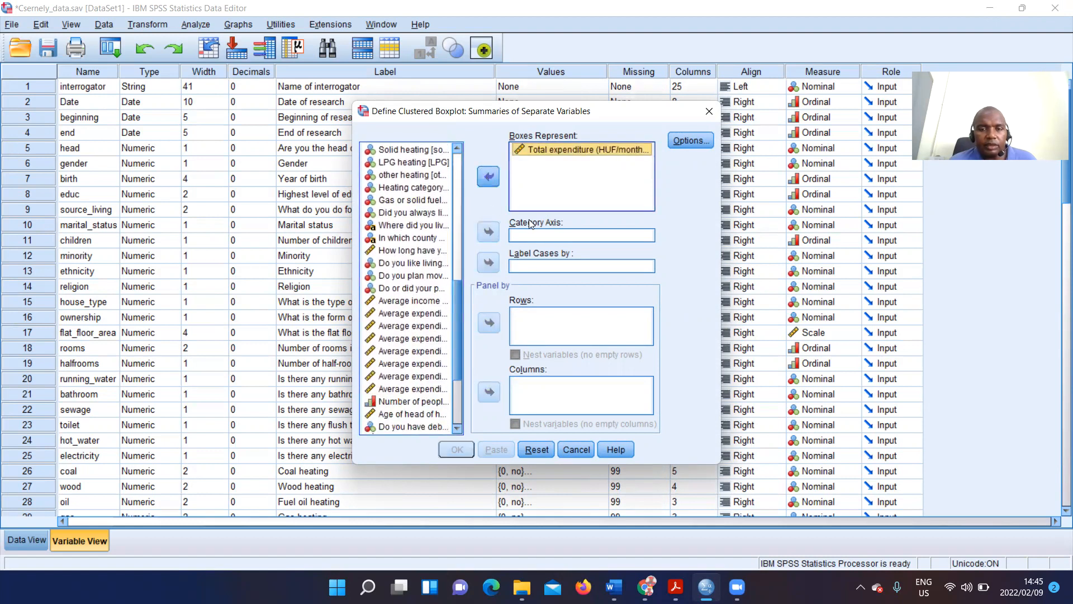
# Set the clustered boxplot's missing values handling to exclude cases variable by variable.
pyautogui.click(685, 146)
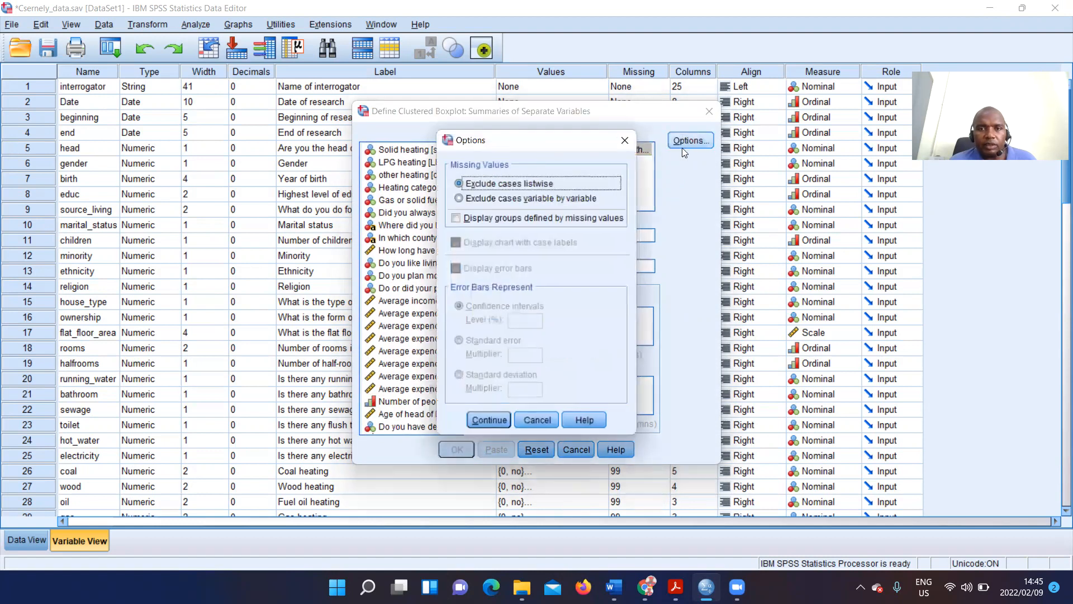
pyautogui.click(464, 199)
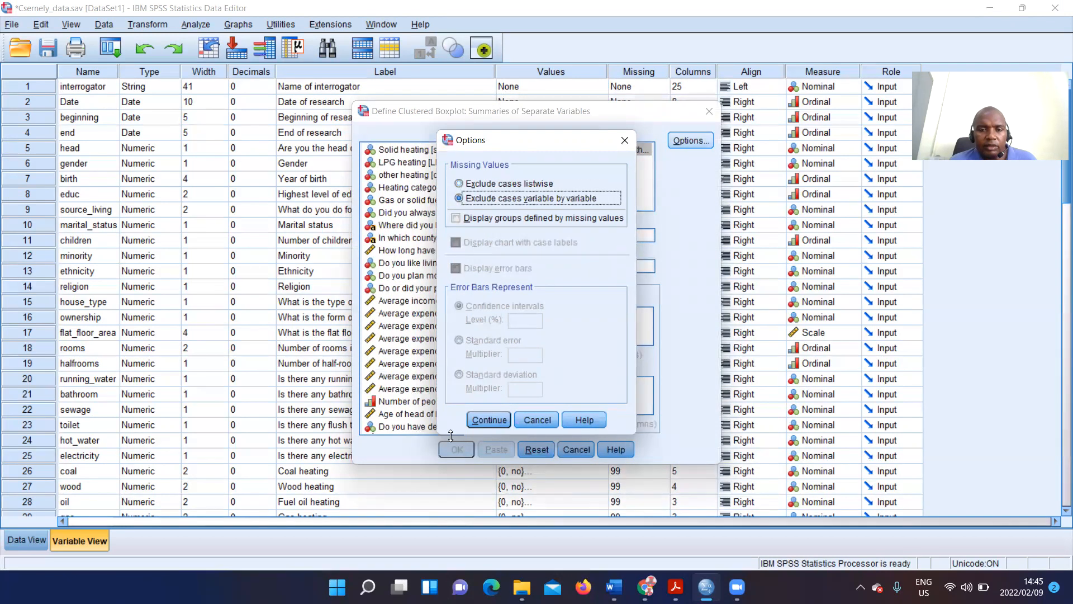
pyautogui.click(483, 419)
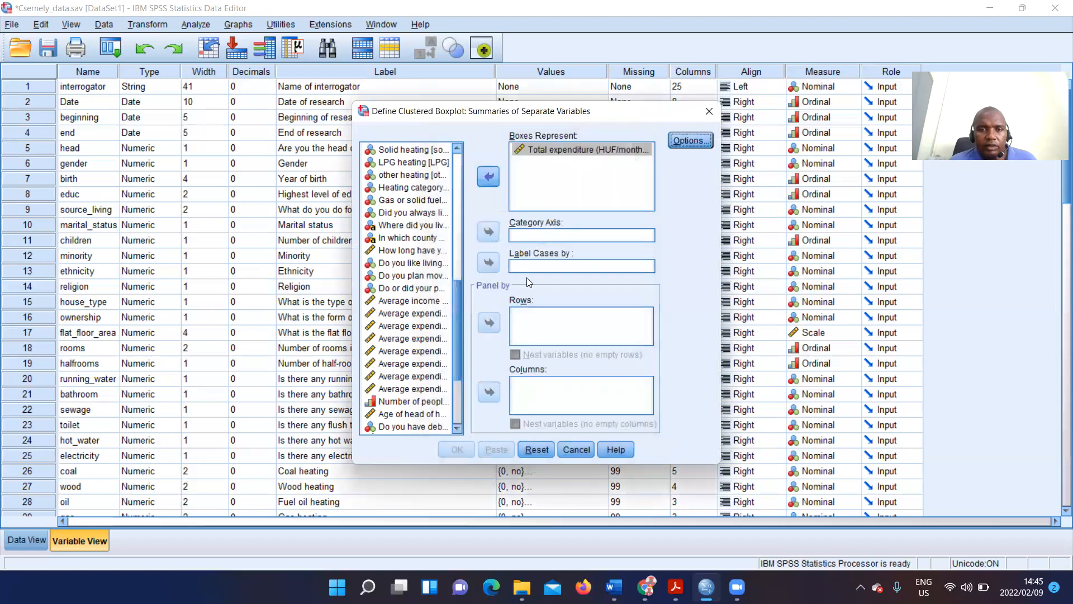
# Use Gas or solid fuel [heating_bin] as the category axis of the clustered boxplot.
pyautogui.click(540, 236)
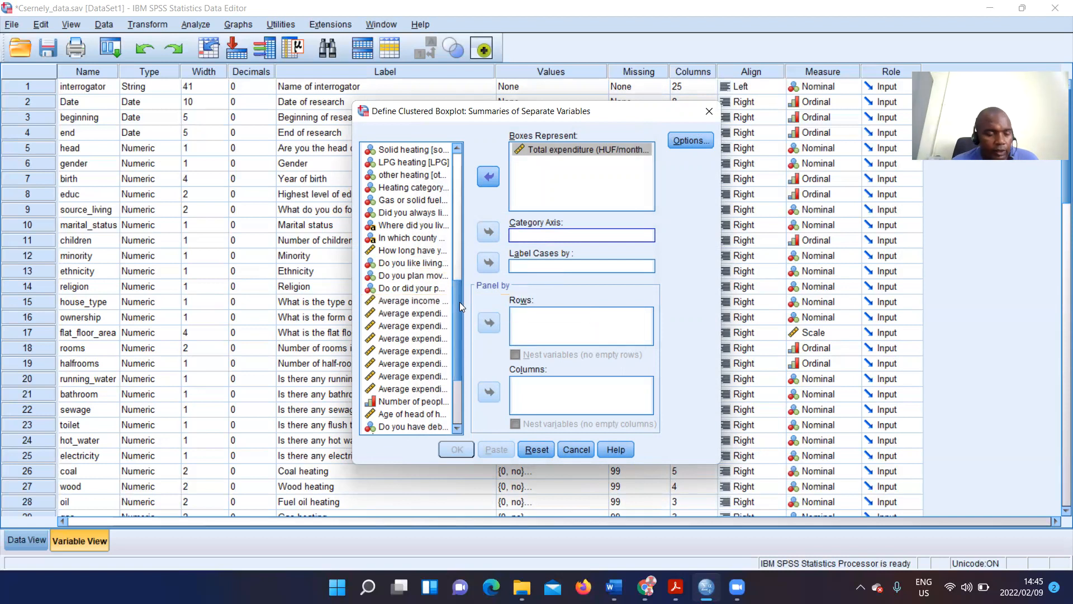
pyautogui.moveTo(459, 301)
pyautogui.mouseDown()
pyautogui.moveTo(464, 354)
pyautogui.moveTo(454, 301)
pyautogui.mouseUp()
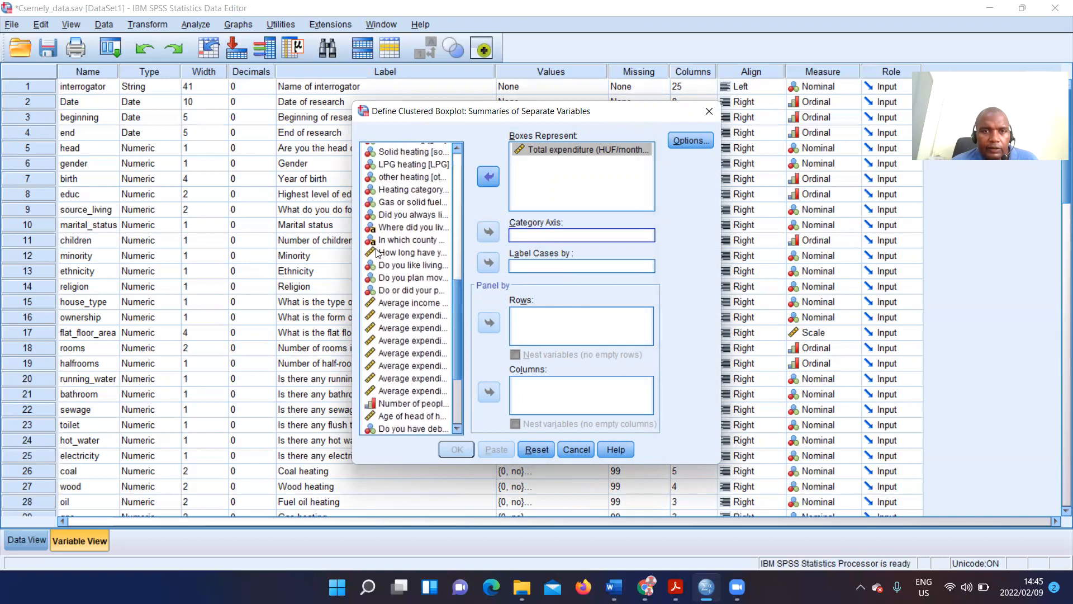
pyautogui.click(398, 193)
pyautogui.click(400, 203)
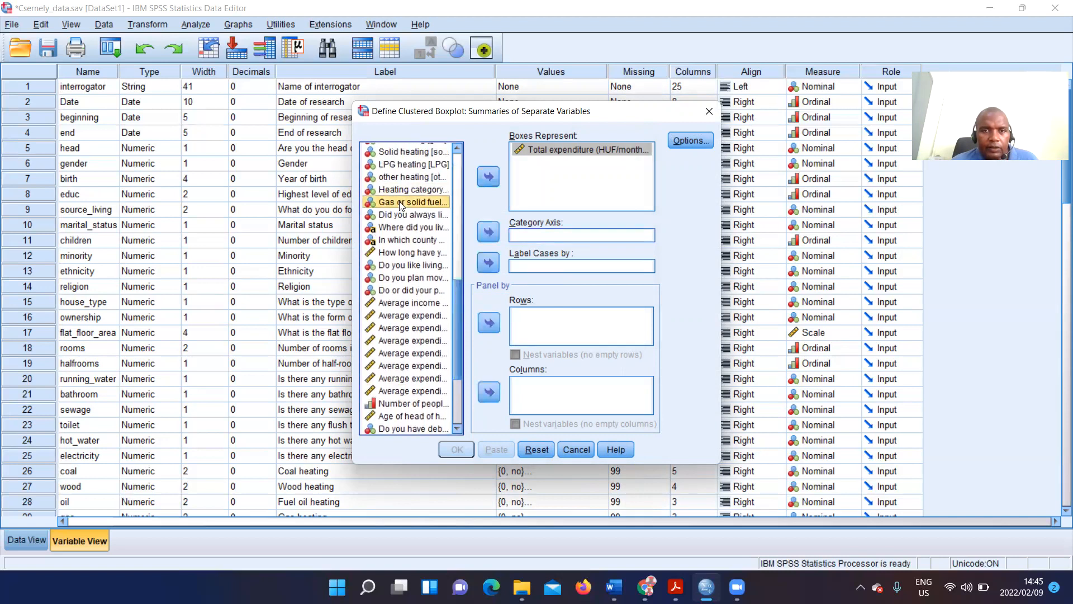
pyautogui.click(490, 234)
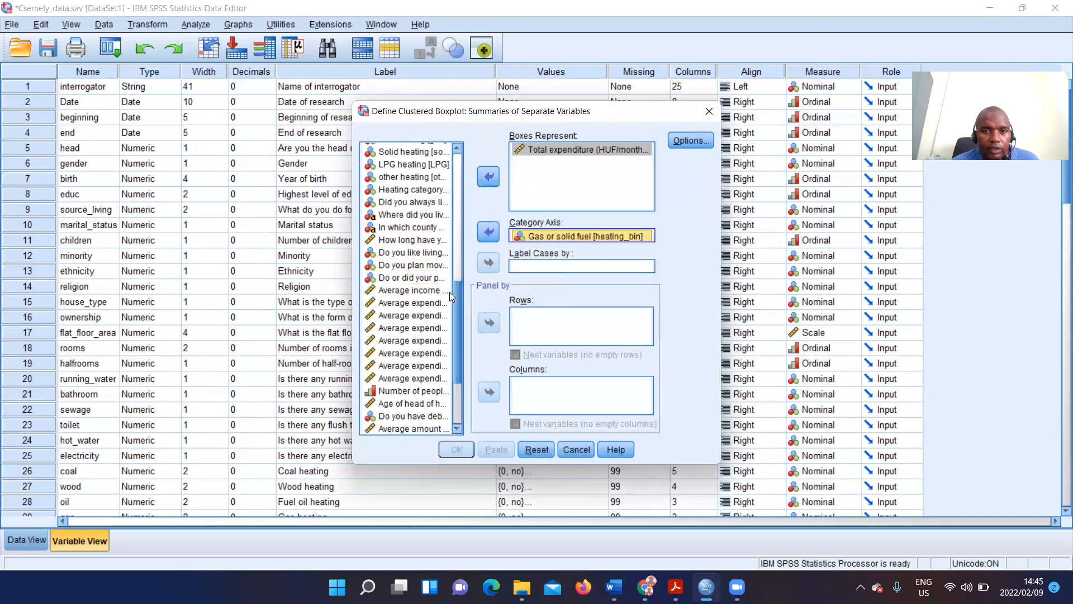
# Label the clustered boxplot's cases by Household clusters [CLU].
pyautogui.scroll(-3, 462, 392)
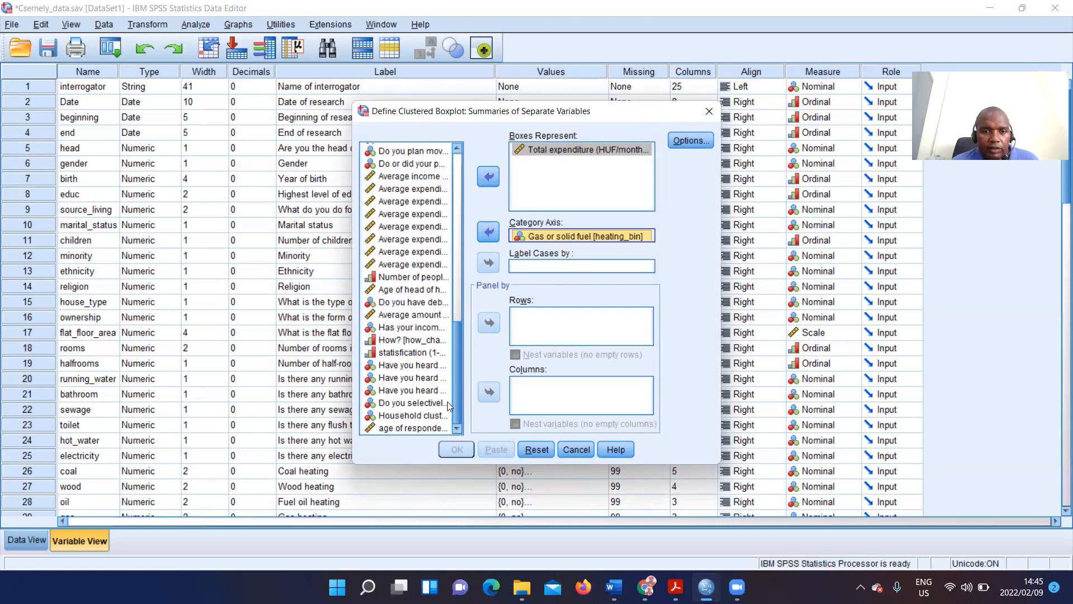
pyautogui.click(421, 417)
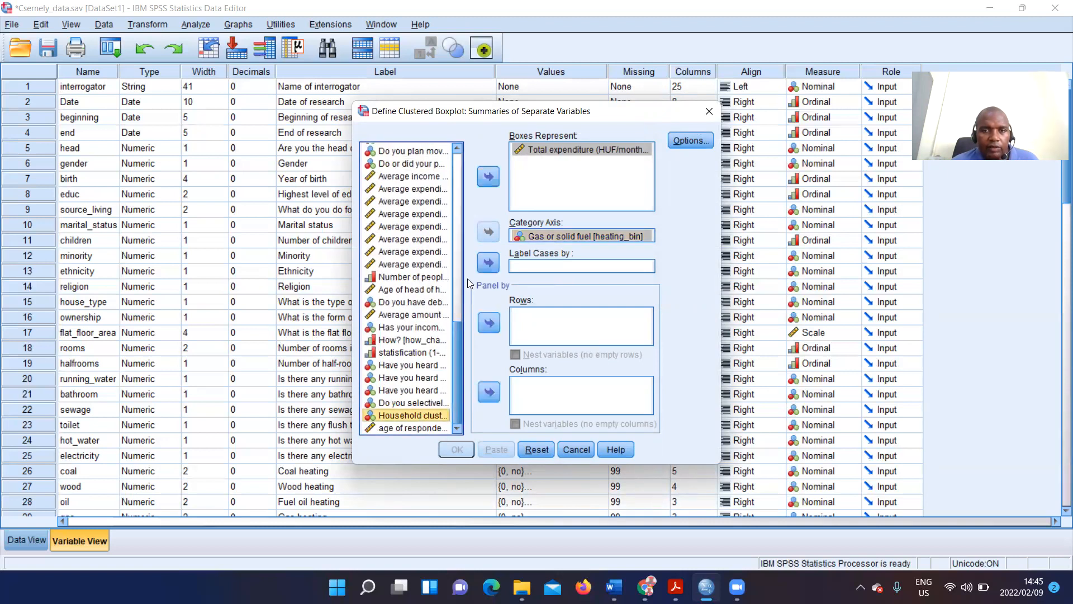
pyautogui.click(488, 264)
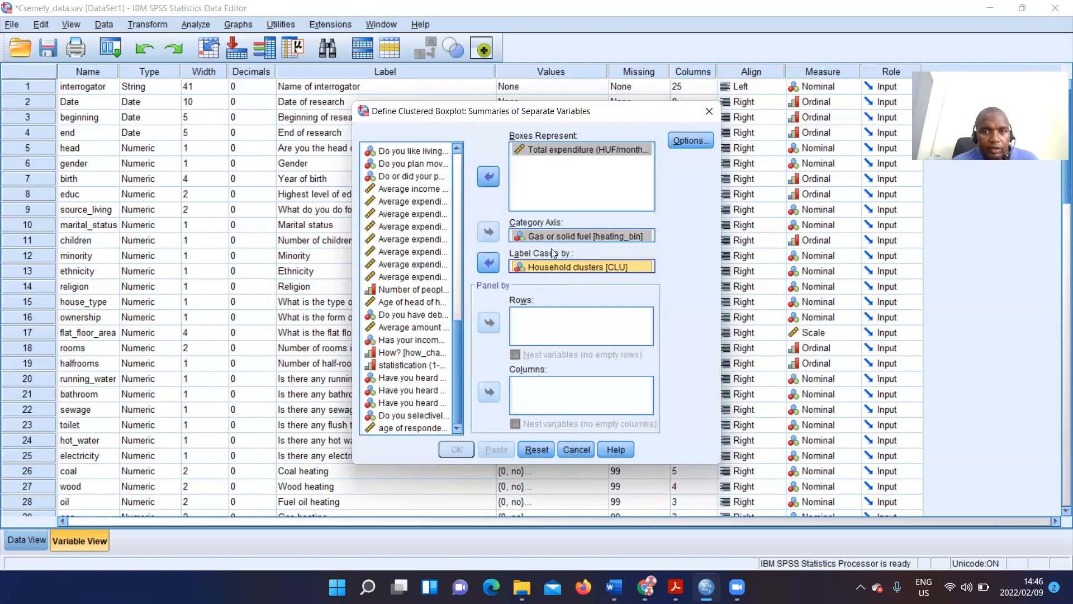
# Remove Household clusters, Gas or solid fuel and Total expenditure from the clustered boxplot definition.
pyautogui.click(536, 269)
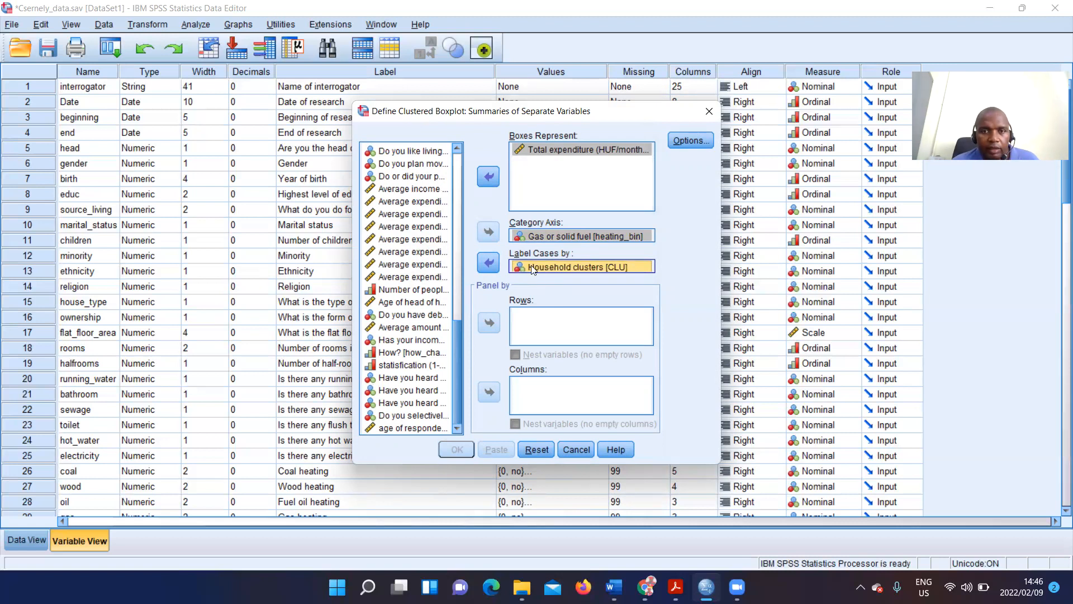
pyautogui.click(488, 263)
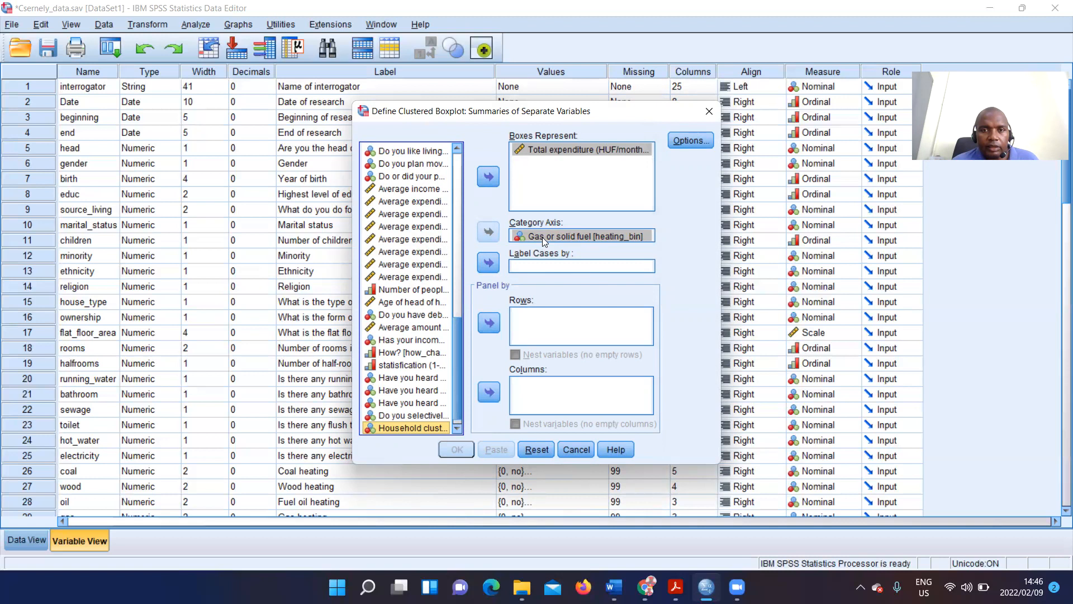
pyautogui.click(543, 237)
pyautogui.click(489, 231)
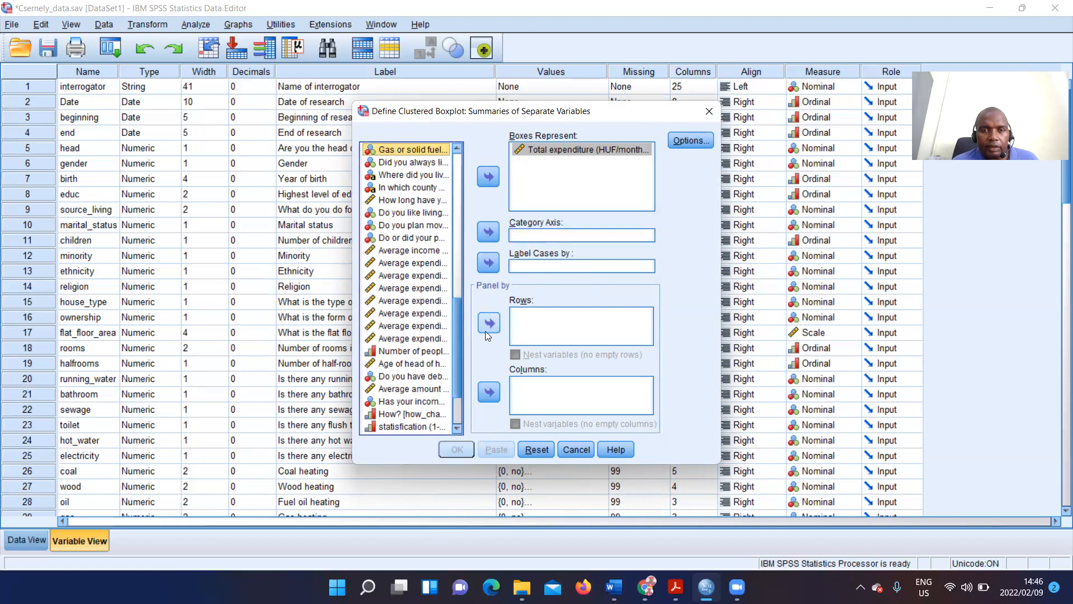
pyautogui.click(582, 149)
pyautogui.click(489, 177)
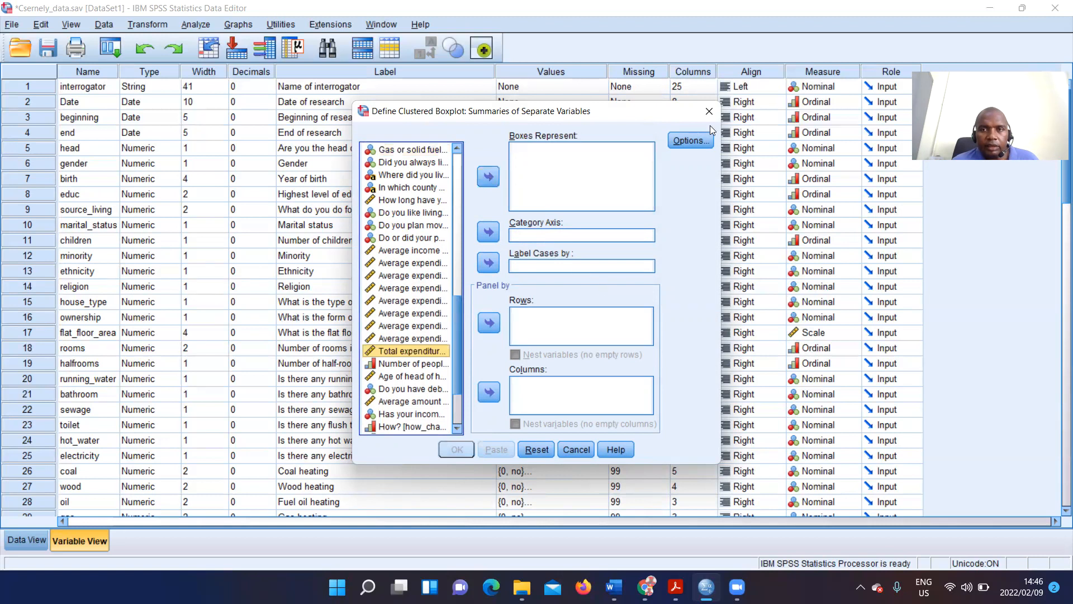
# Check the clustered boxplot's missing values options and close its definition without creating a chart.
pyautogui.click(692, 144)
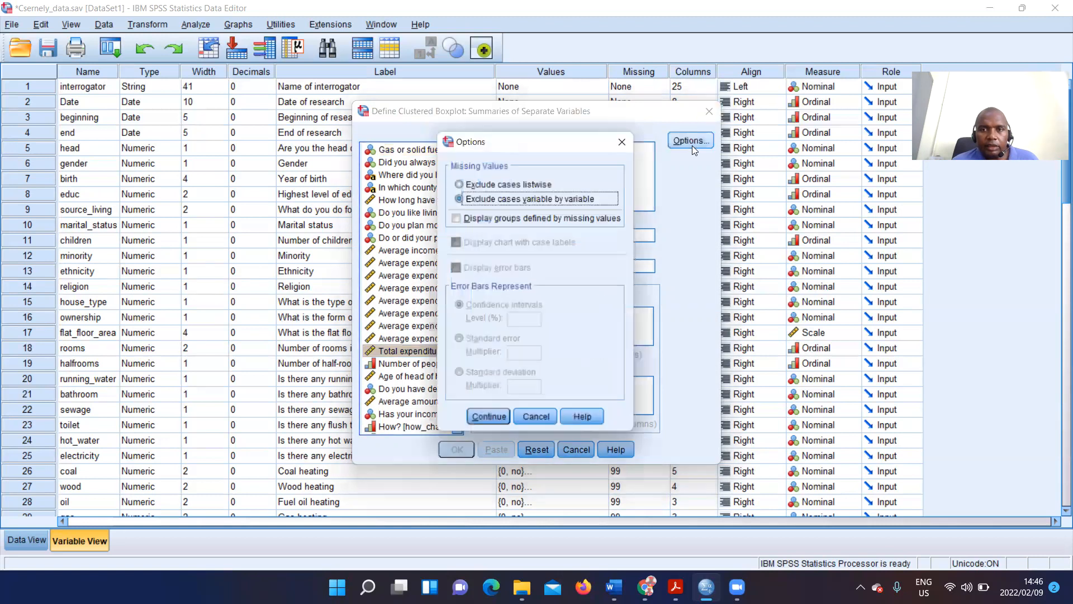
pyautogui.click(625, 139)
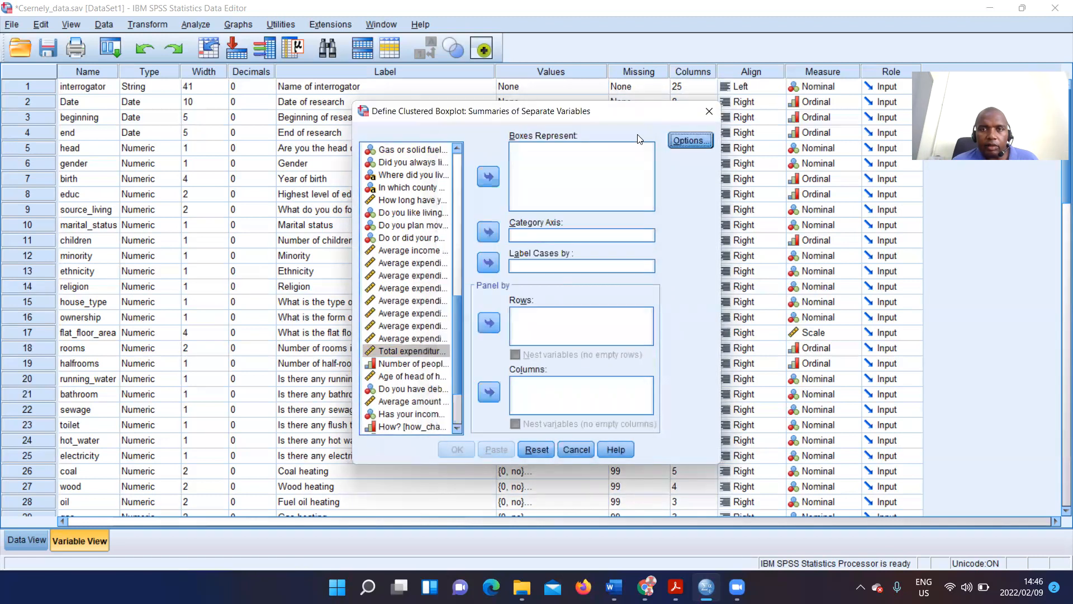
pyautogui.click(710, 114)
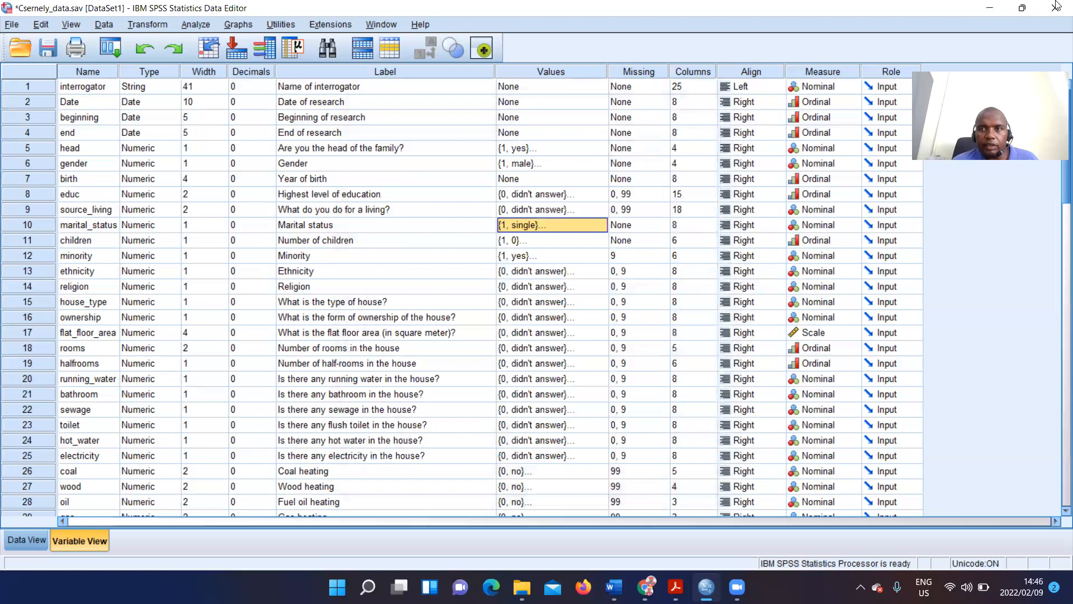
# Start defining a simple boxplot that uses summaries of separate variables.
pyautogui.click(243, 25)
pyautogui.moveTo(280, 130)
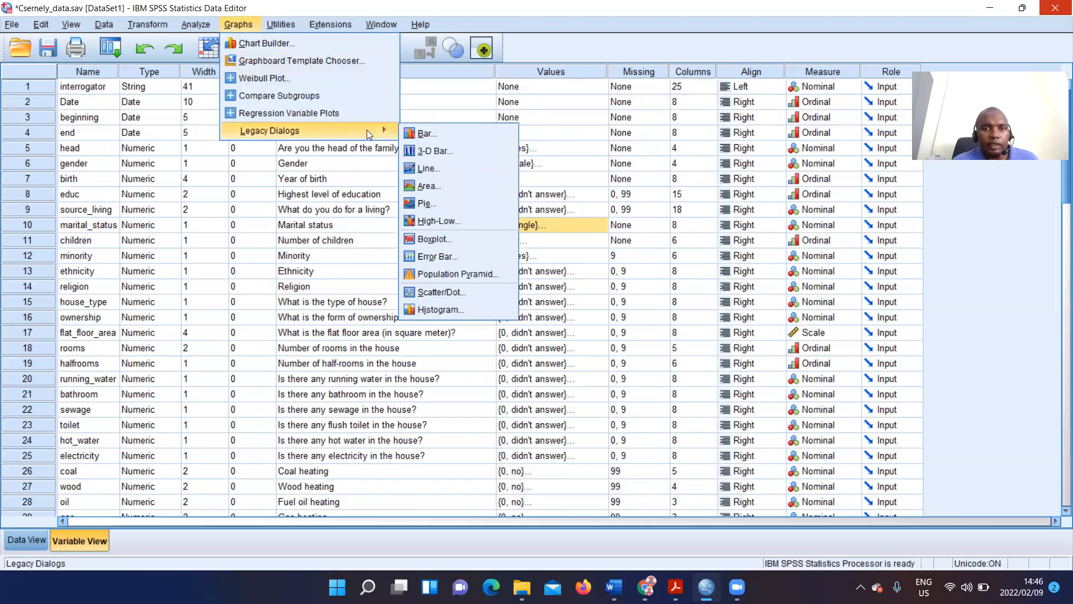
pyautogui.click(437, 239)
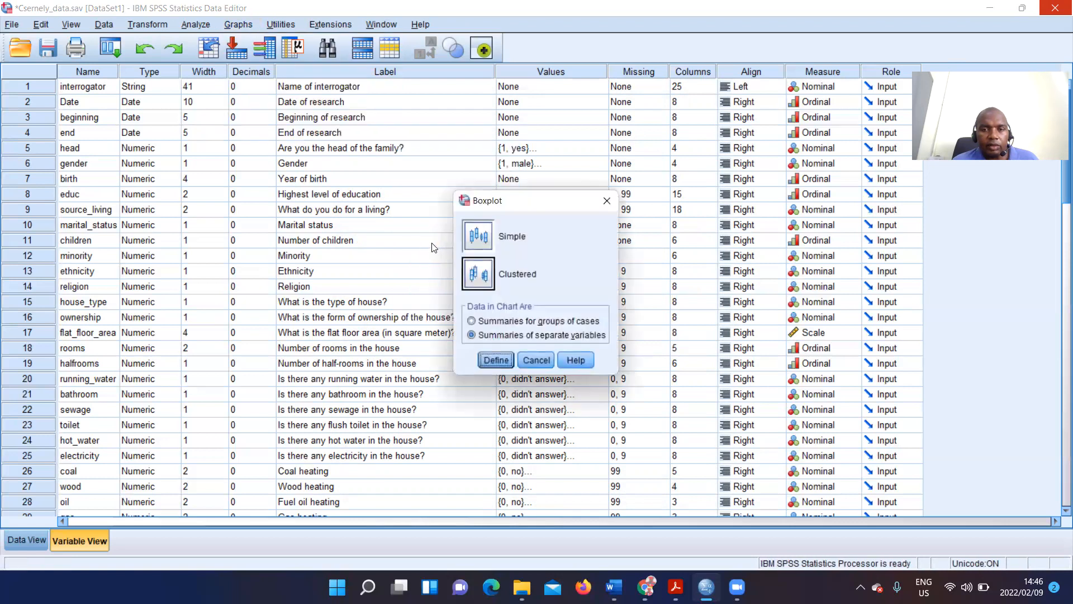
pyautogui.click(479, 238)
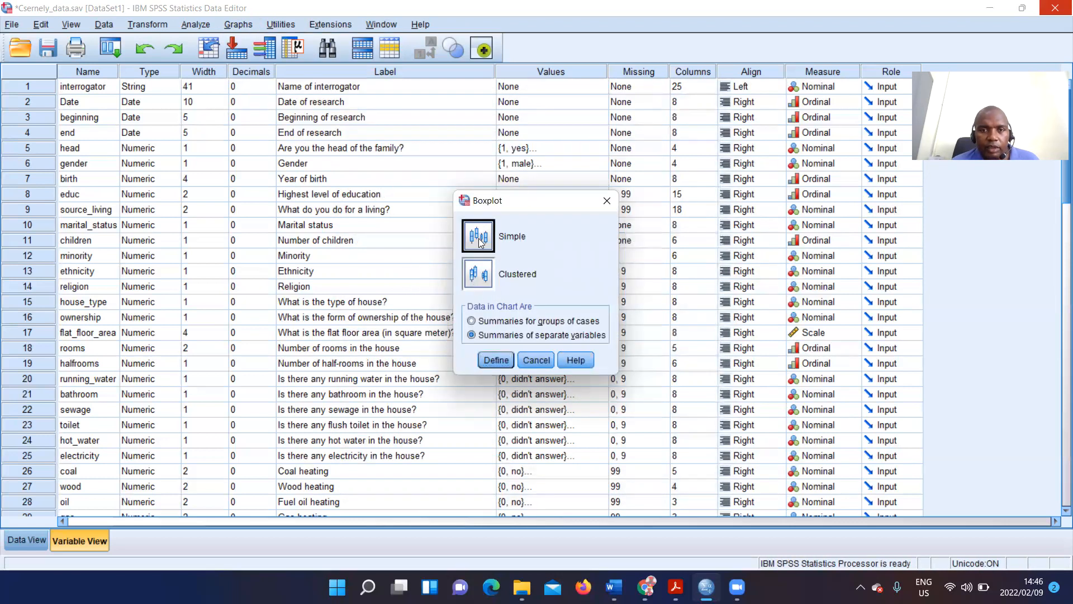
pyautogui.click(492, 360)
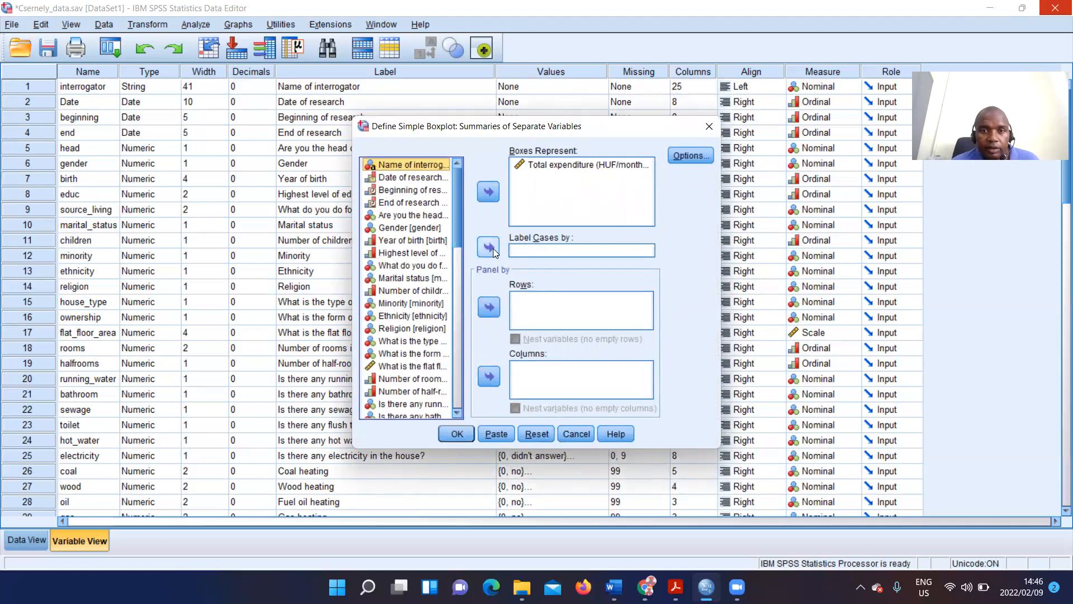
# Label the simple boxplot's cases by Gas or solid fuel [heating_bin] and generate the Total expenditure boxplot.
pyautogui.moveTo(456, 224); pyautogui.dragTo(457, 292)
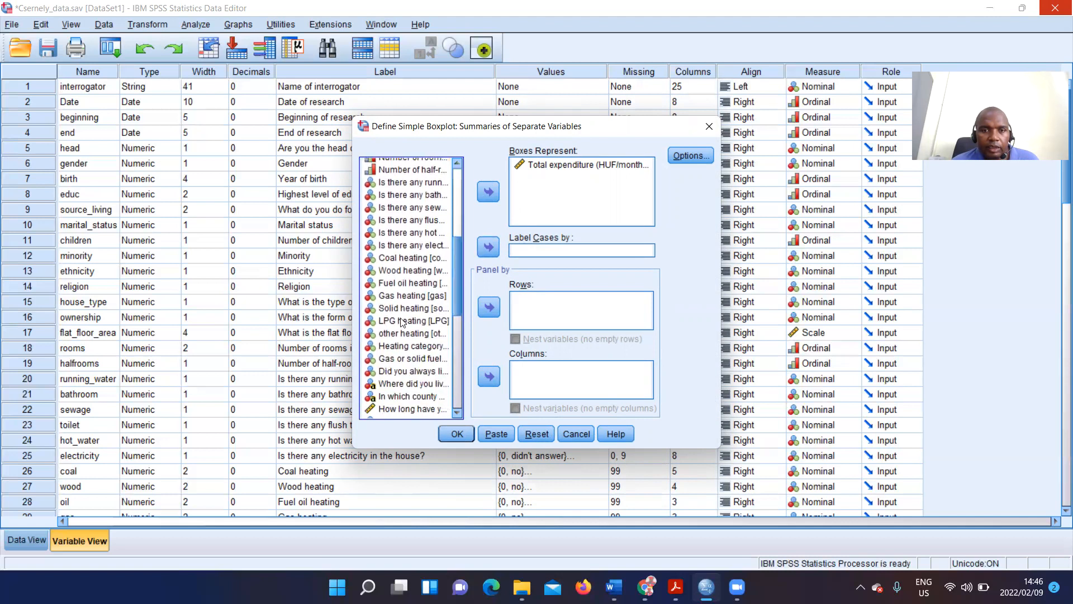
pyautogui.scroll(-1, 417, 327)
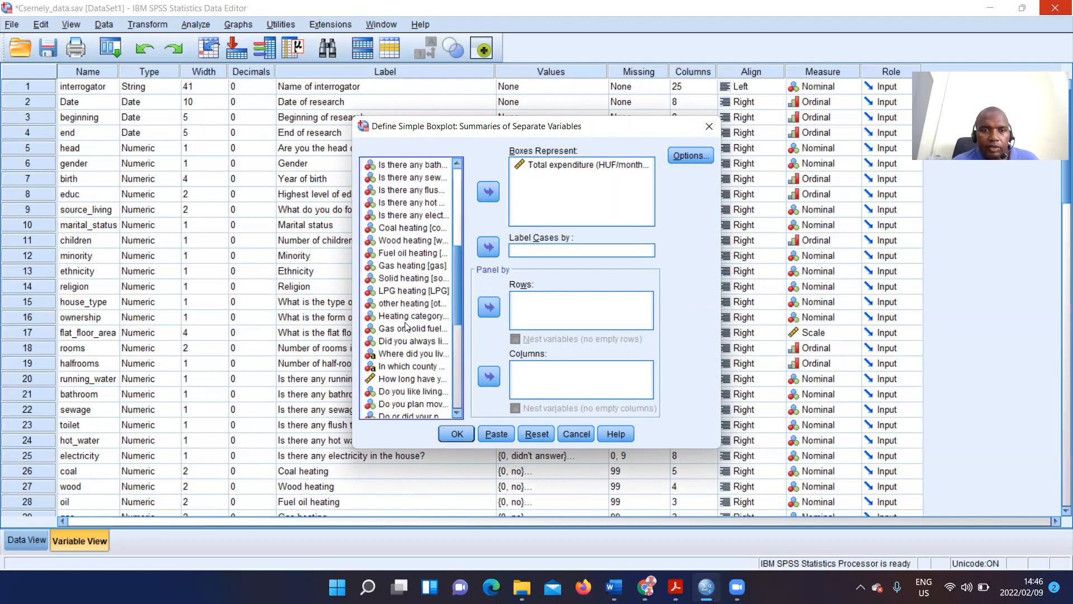
pyautogui.click(407, 327)
pyautogui.click(488, 247)
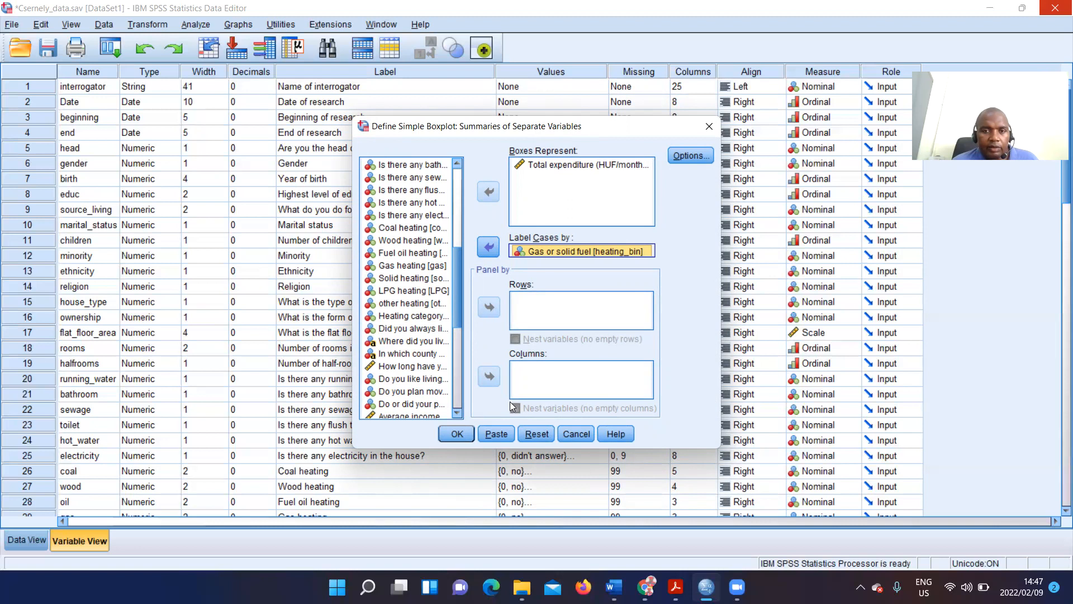
pyautogui.click(457, 433)
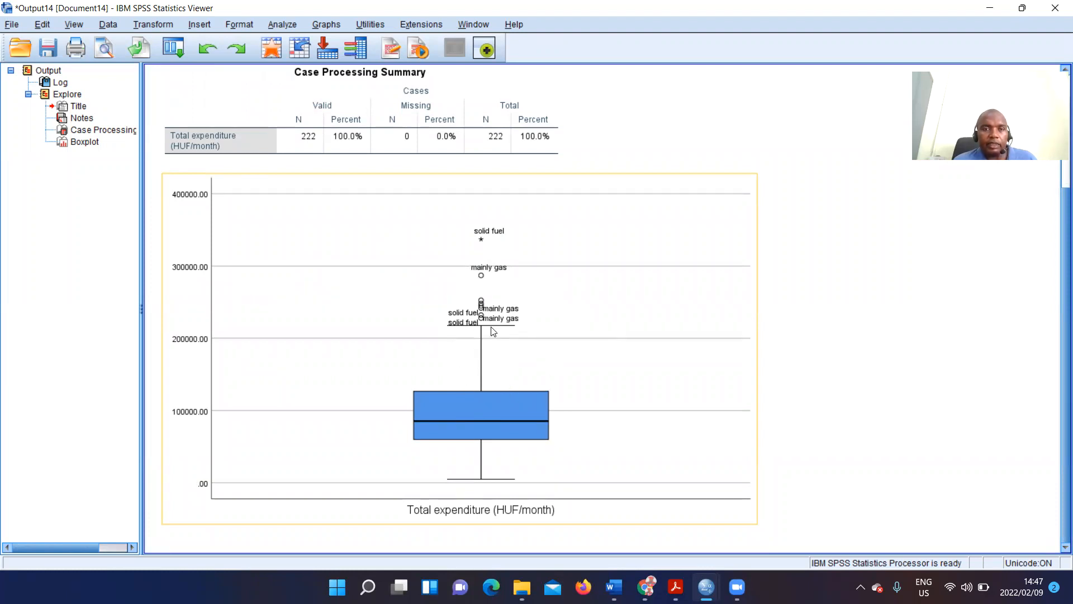
# Review the simple boxplot output for Total expenditure and close it without saving.
pyautogui.scroll(5, 492, 333)
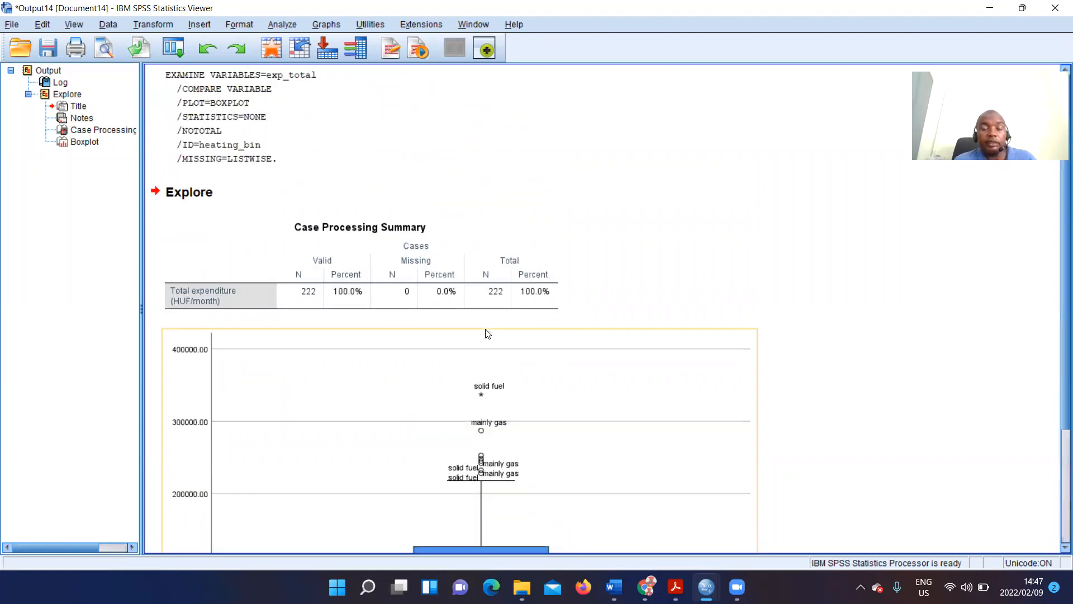
pyautogui.click(1057, 10)
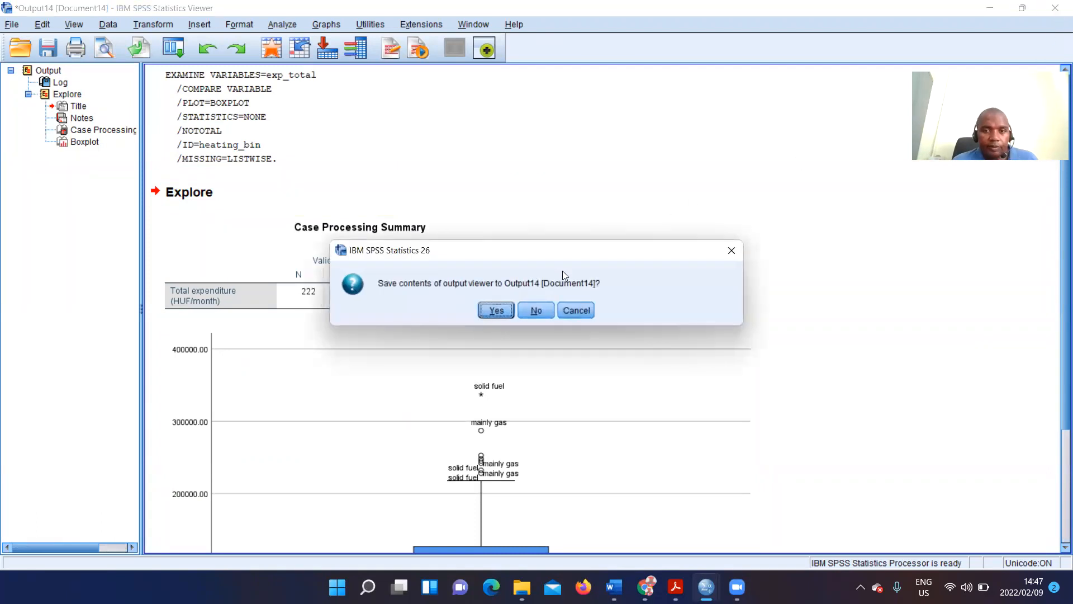
pyautogui.click(536, 311)
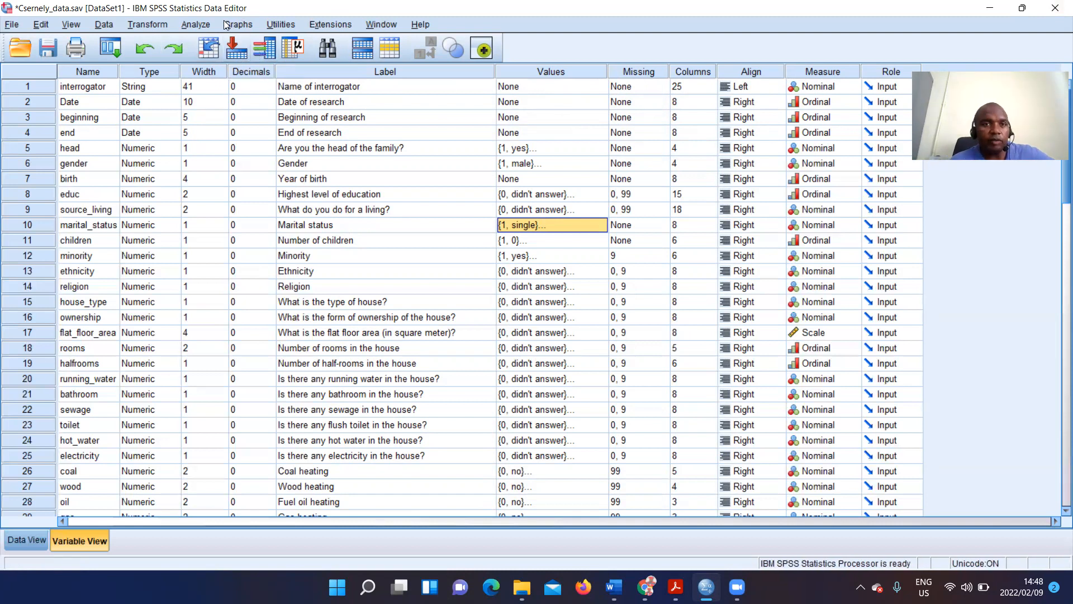
# Set up a one-sample t test with Average income (HUF/month) as the test variable.
pyautogui.click(200, 25)
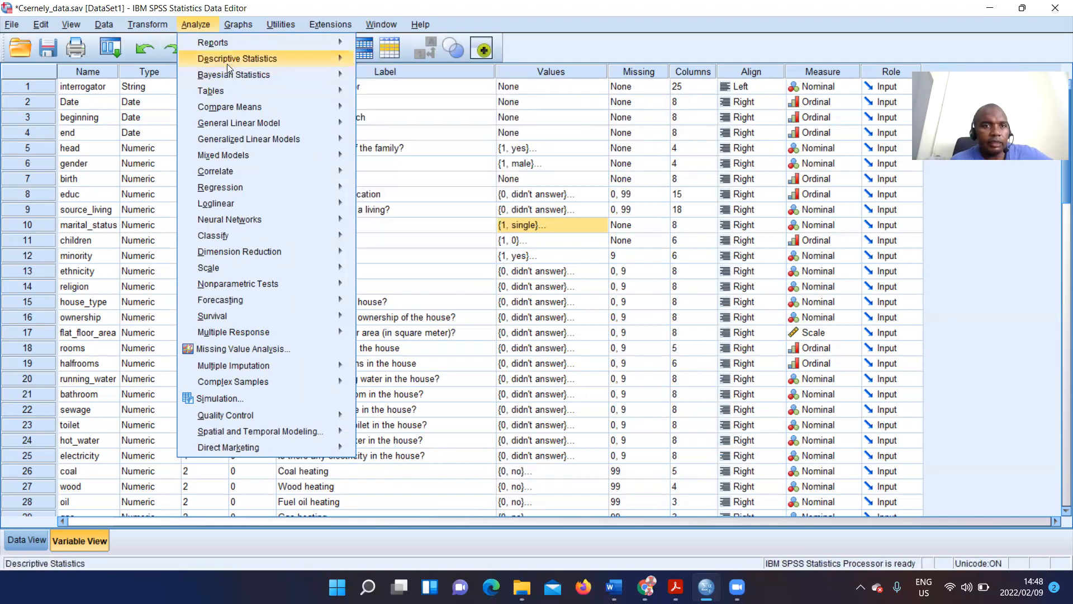
pyautogui.moveTo(292, 106)
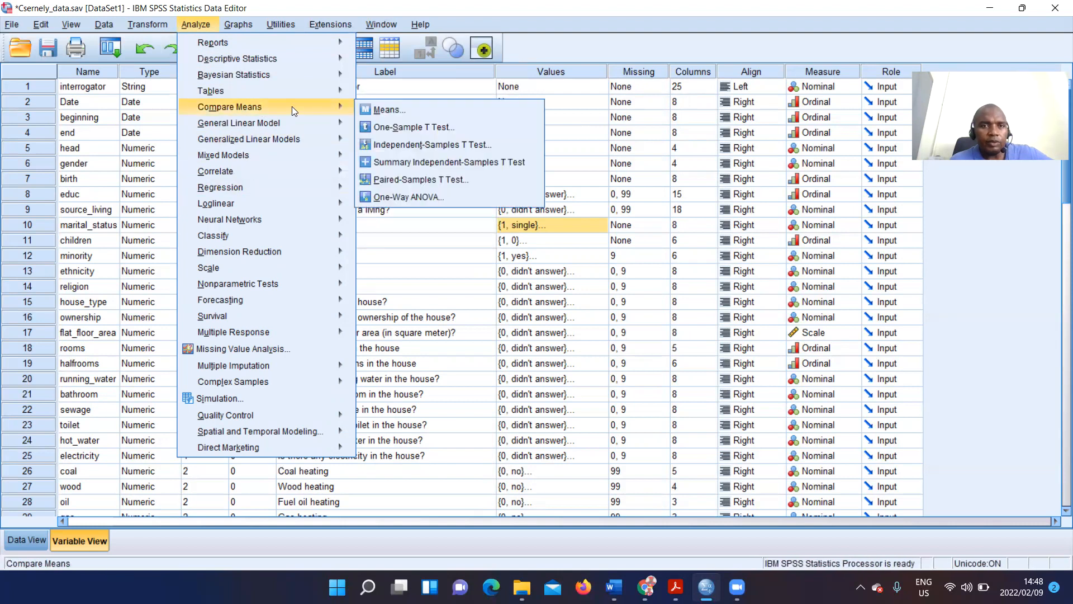
pyautogui.click(394, 131)
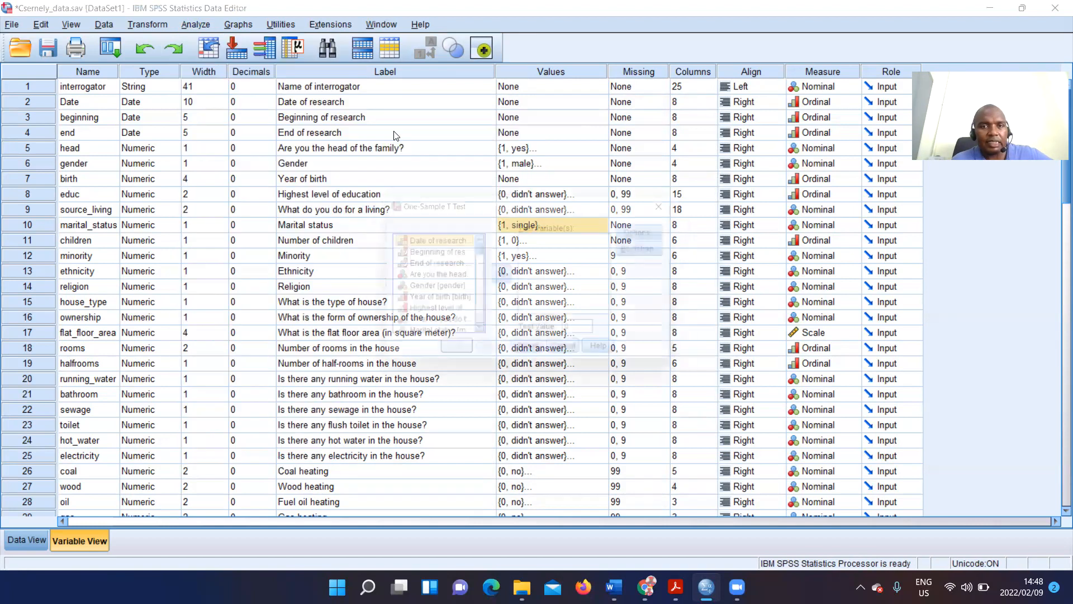
pyautogui.moveTo(482, 250); pyautogui.dragTo(473, 308)
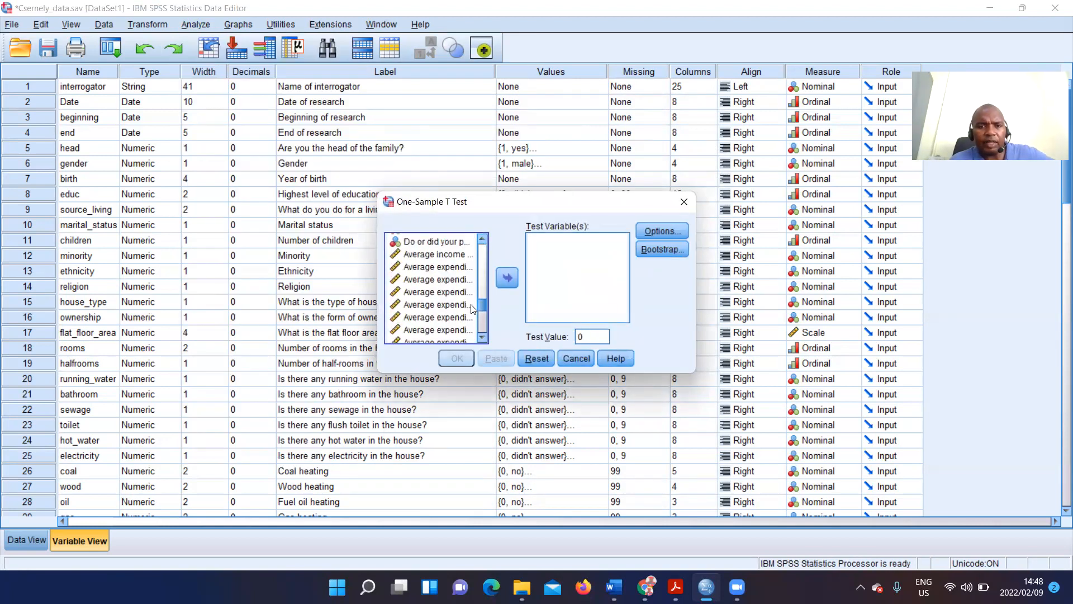
pyautogui.click(439, 255)
pyautogui.click(507, 278)
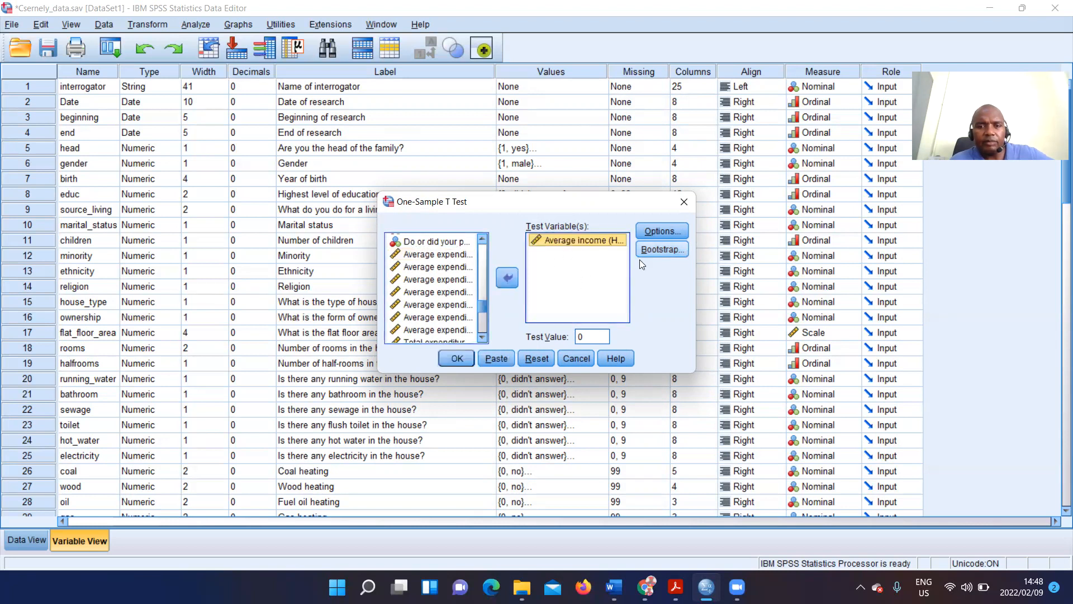
# Run the one-sample t test on Average income with test value 0, and close its output without saving.
pyautogui.click(666, 232)
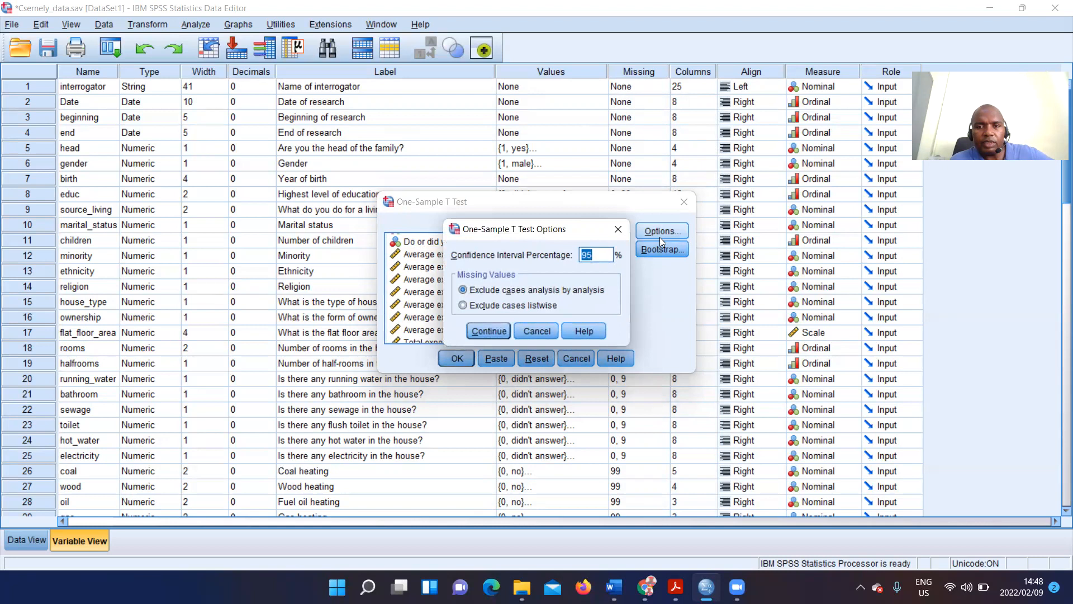
pyautogui.click(620, 229)
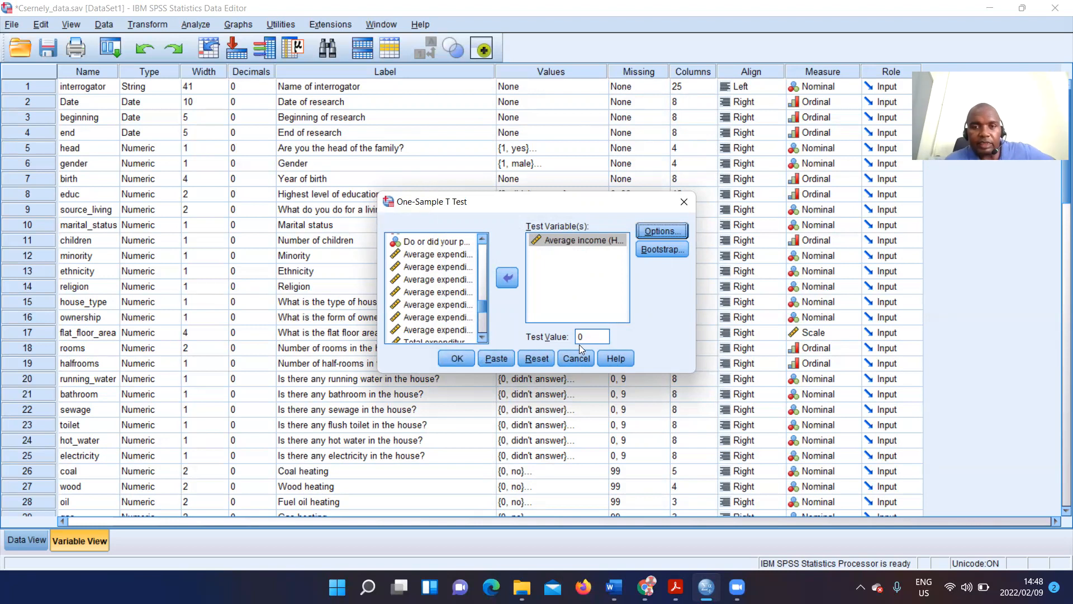
pyautogui.click(456, 359)
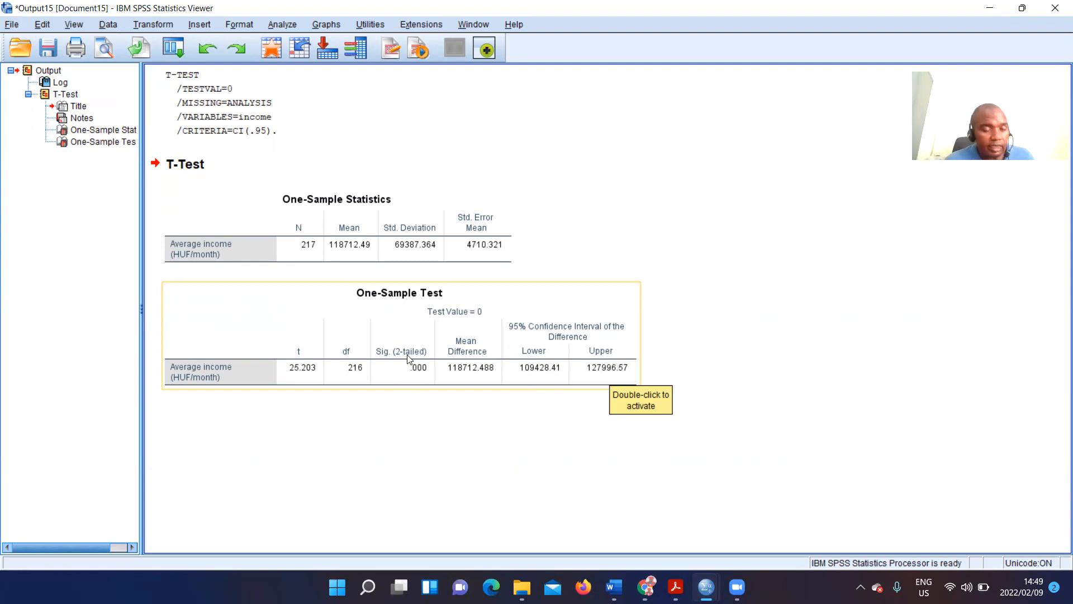
pyautogui.click(1056, 14)
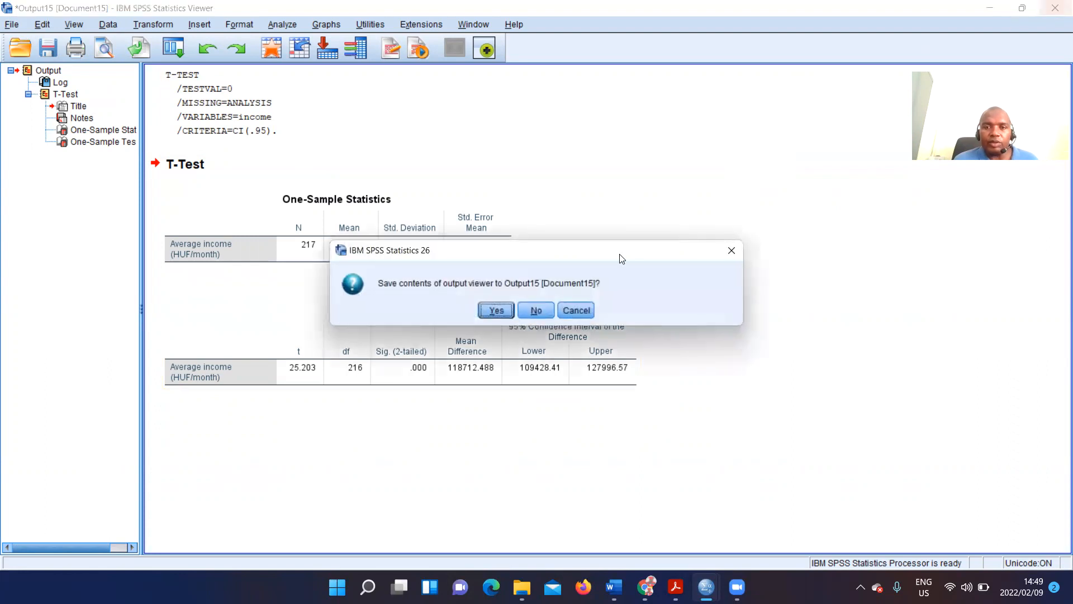
pyautogui.click(539, 311)
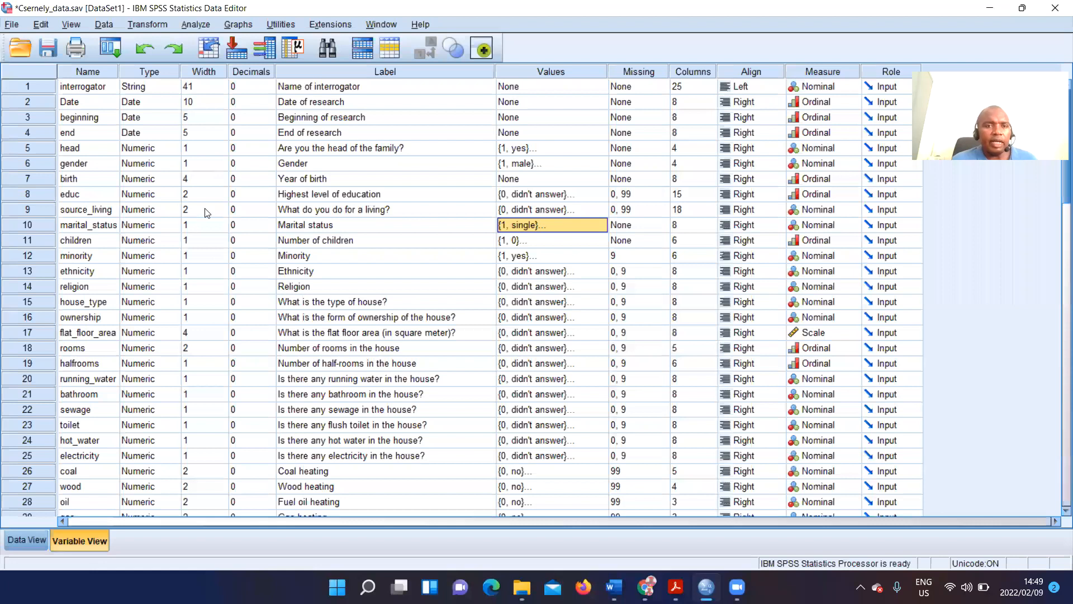
# Replace Average income with Total expenditure (HUF/month) as the test variable of the one-sample t test.
pyautogui.hotkey('alt', 'a')
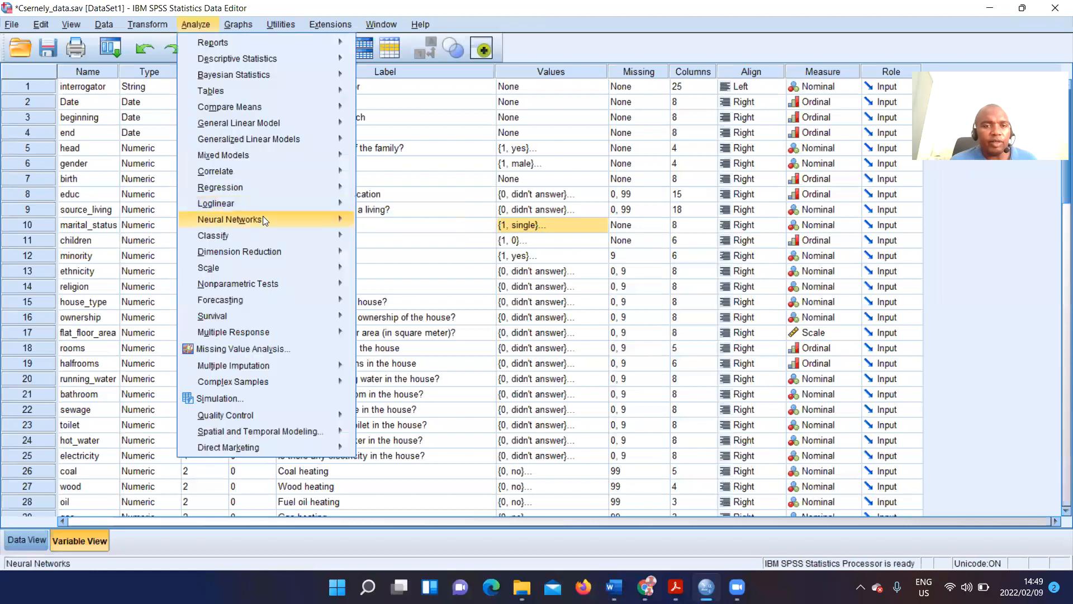
pyautogui.moveTo(302, 107)
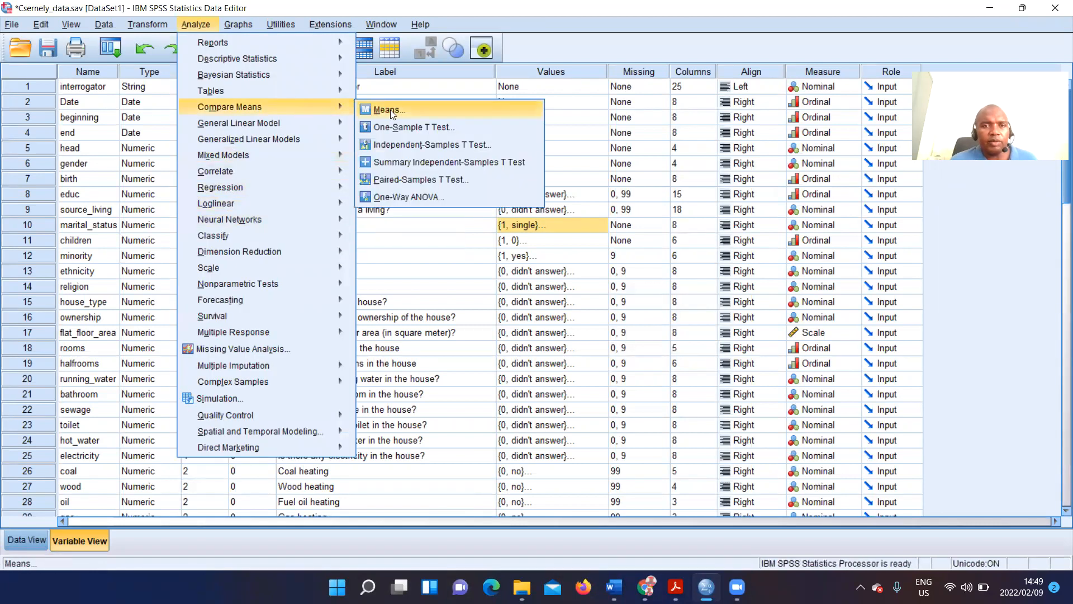
pyautogui.click(416, 126)
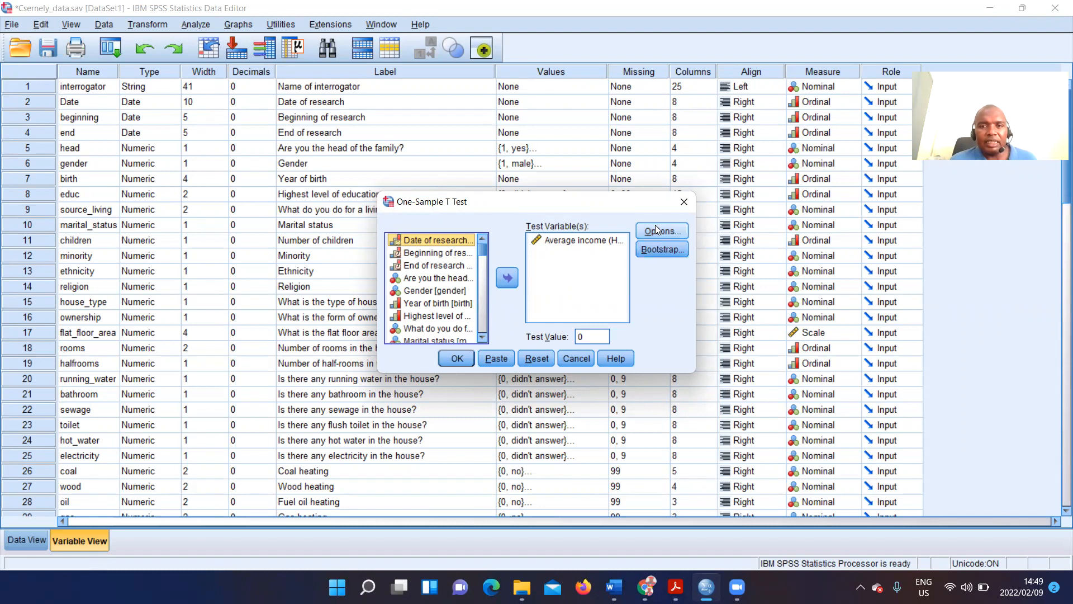
pyautogui.click(573, 240)
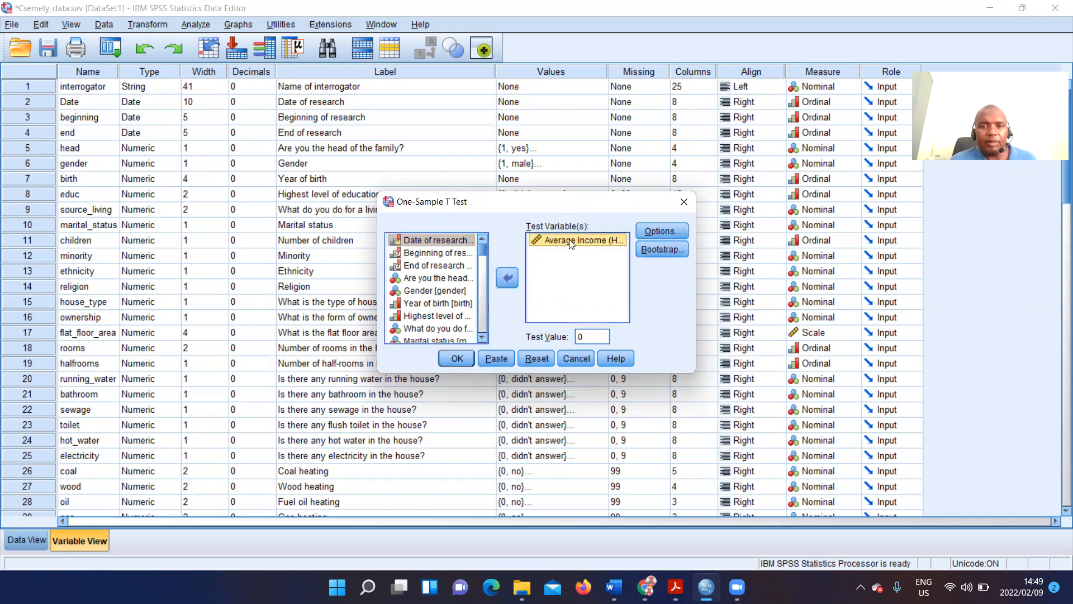
pyautogui.click(507, 277)
pyautogui.moveTo(482, 294); pyautogui.dragTo(484, 303)
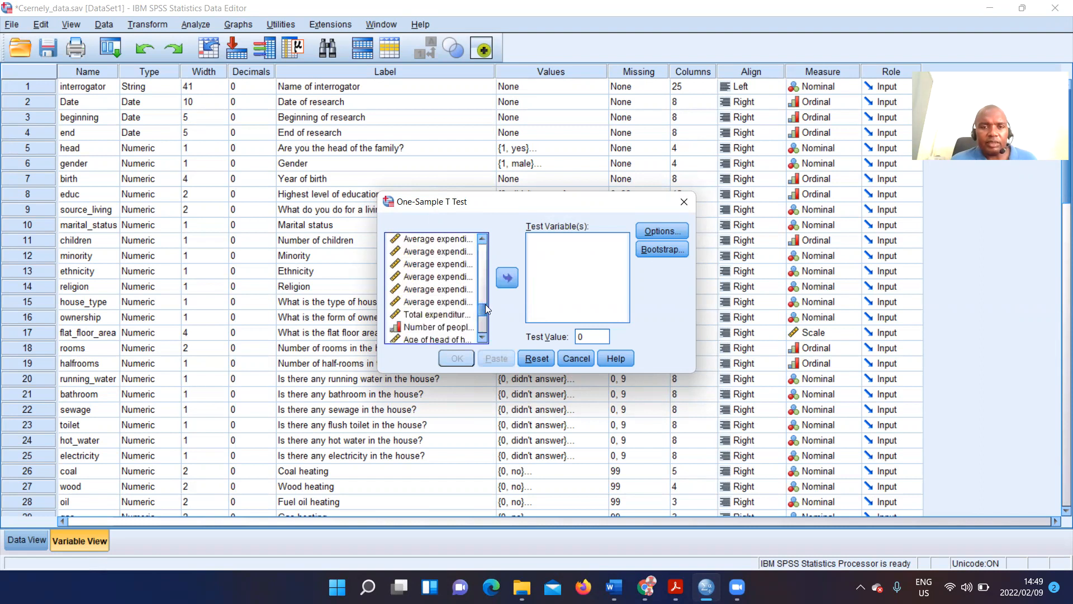
pyautogui.click(436, 315)
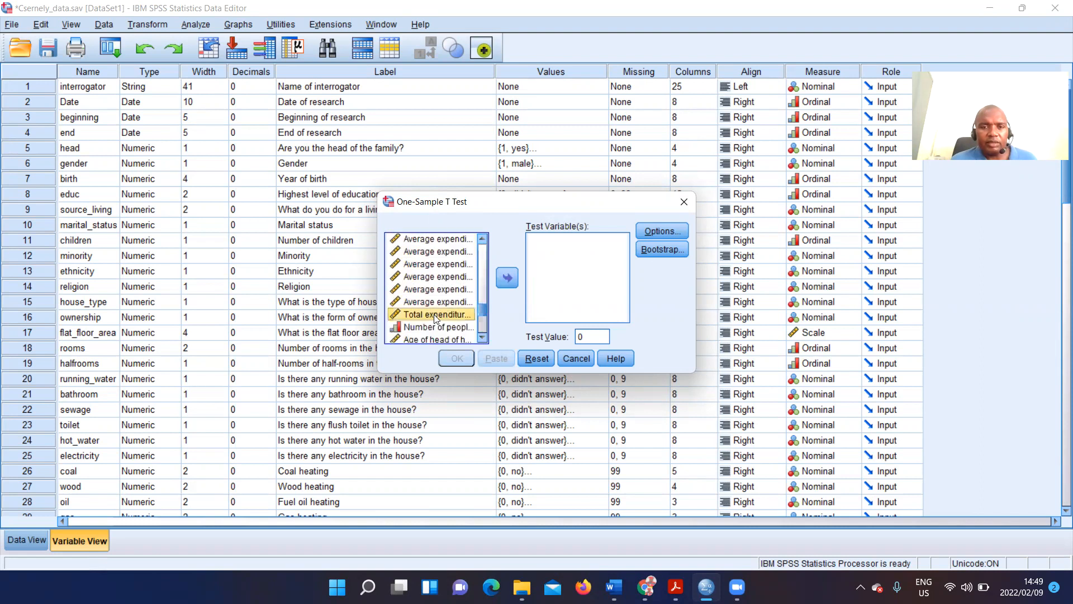
pyautogui.click(507, 277)
# Run the one-sample t test on Total expenditure with test value 0, and close its output without saving.
pyautogui.click(453, 359)
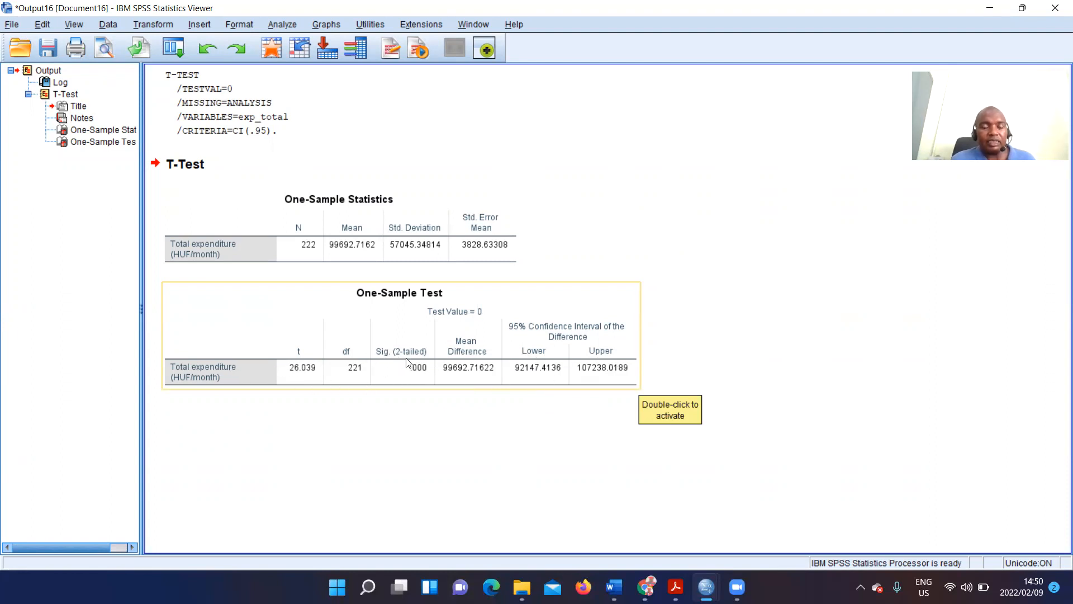
pyautogui.click(1056, 10)
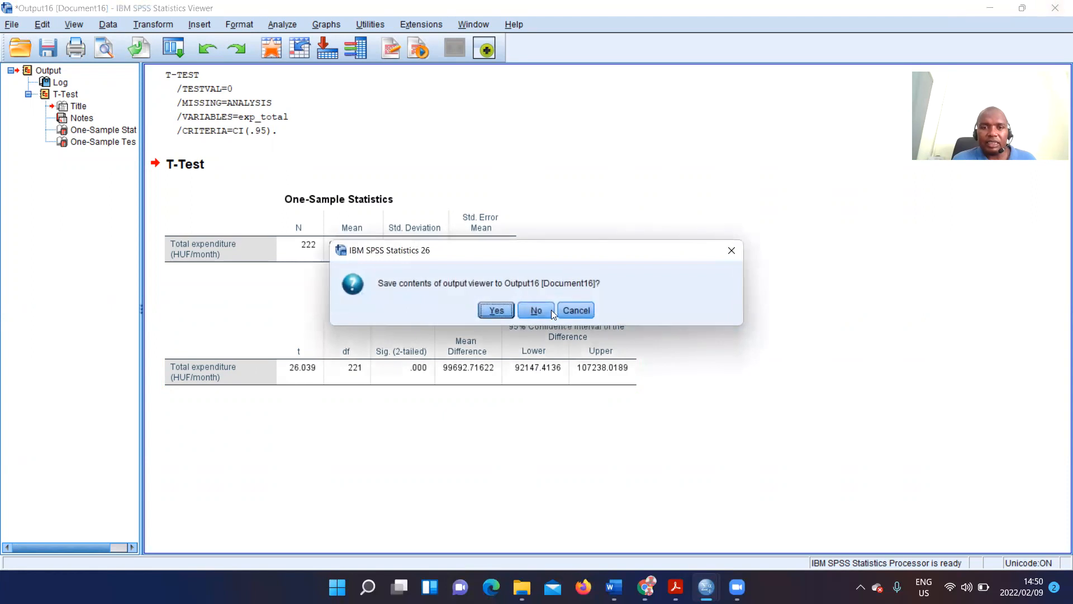
pyautogui.click(535, 313)
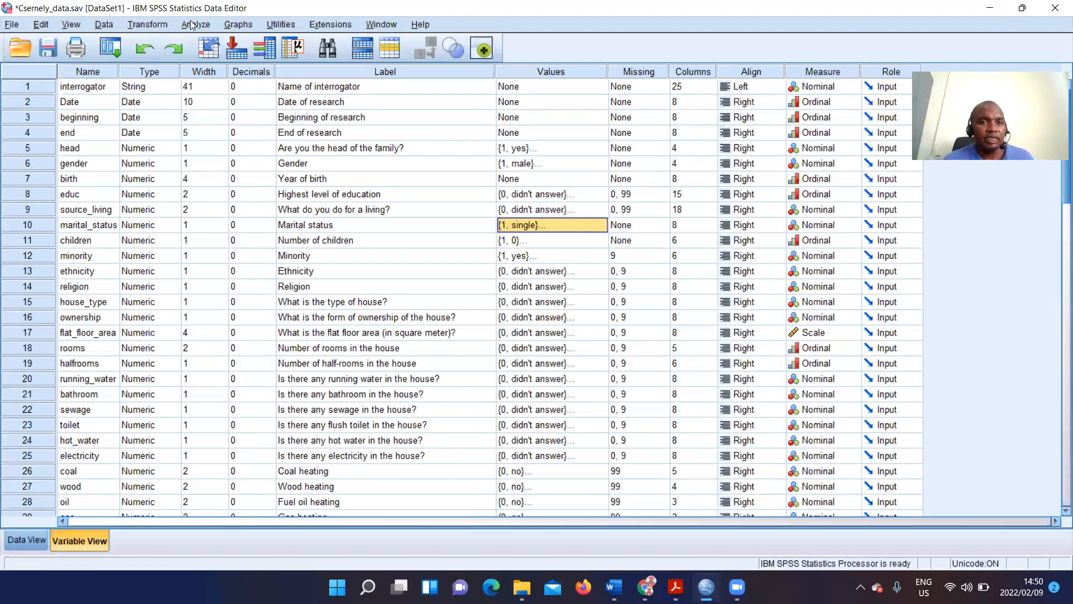
# Run the one-sample t test on Total expenditure (HUF/month) with test value 150000, and close its output without saving.
pyautogui.click(195, 24)
pyautogui.moveTo(238, 235)
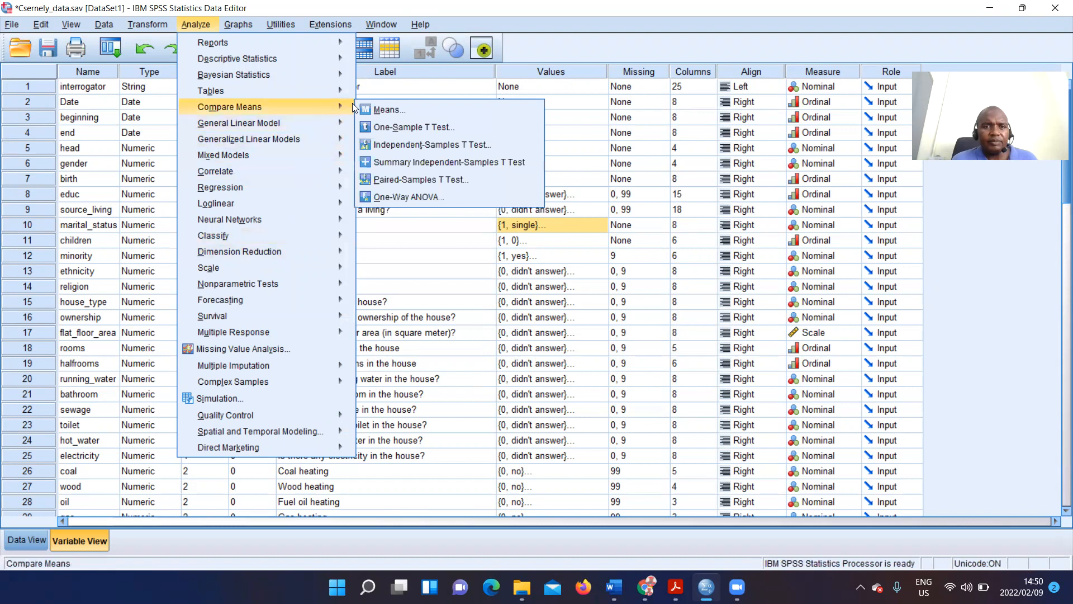
pyautogui.click(414, 127)
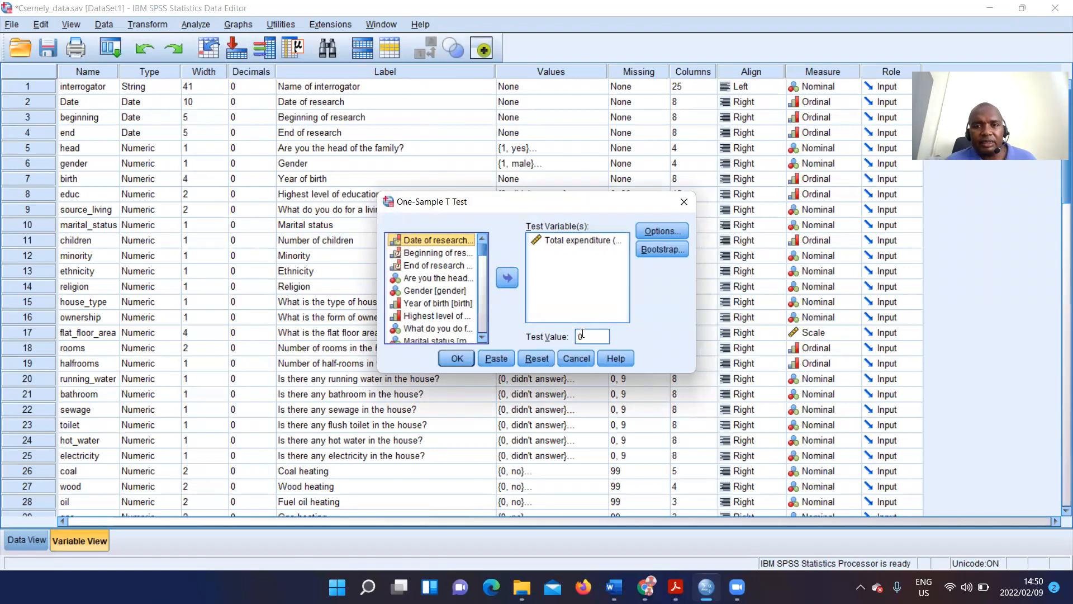
pyautogui.doubleClick(587, 338)
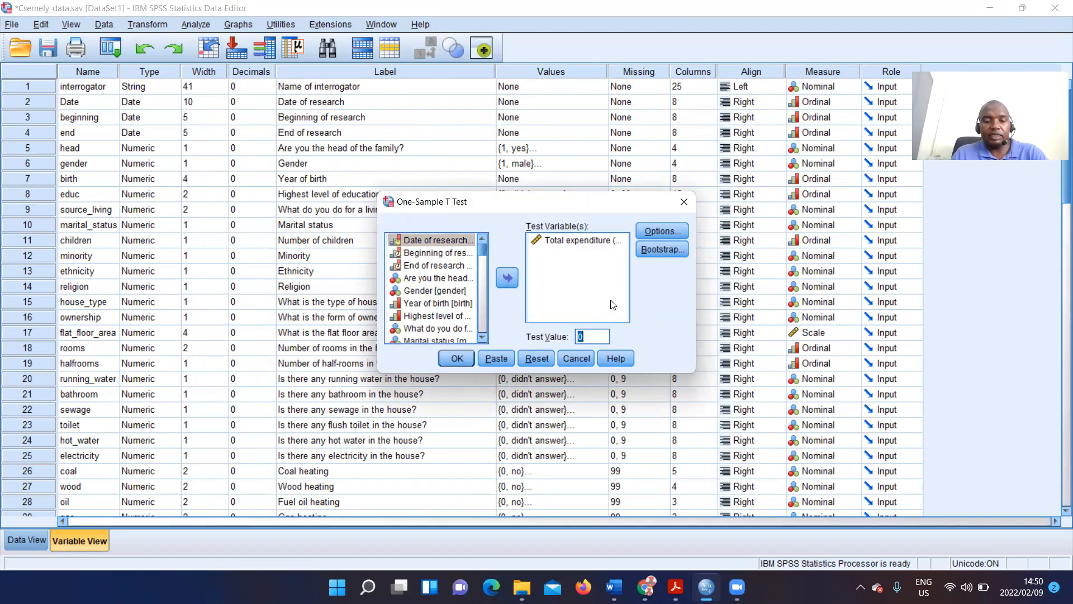
pyautogui.press('BackSpace')
pyautogui.write('150000')
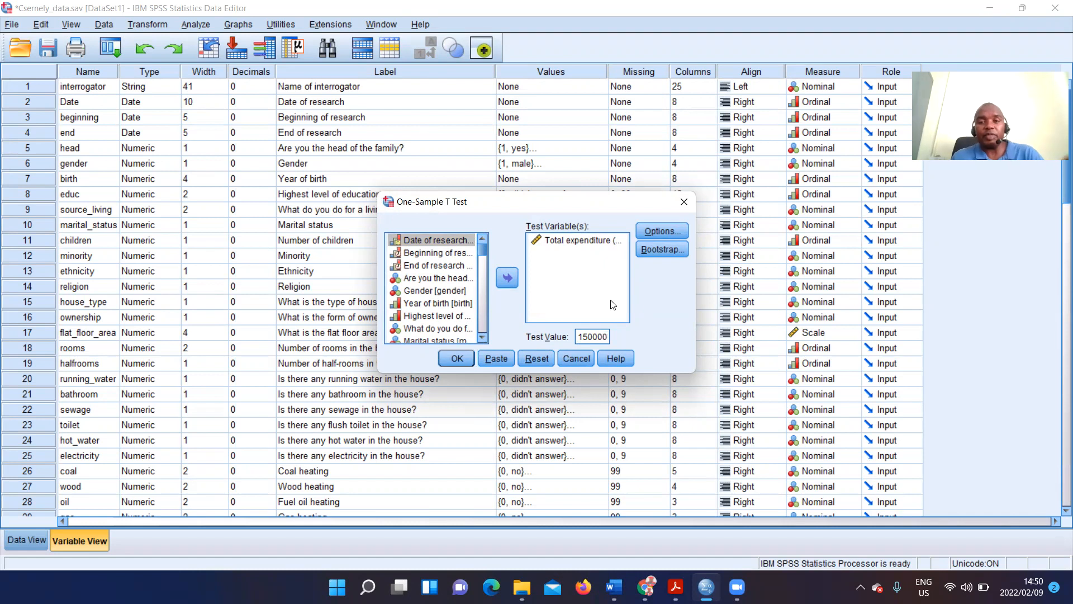
pyautogui.click(458, 360)
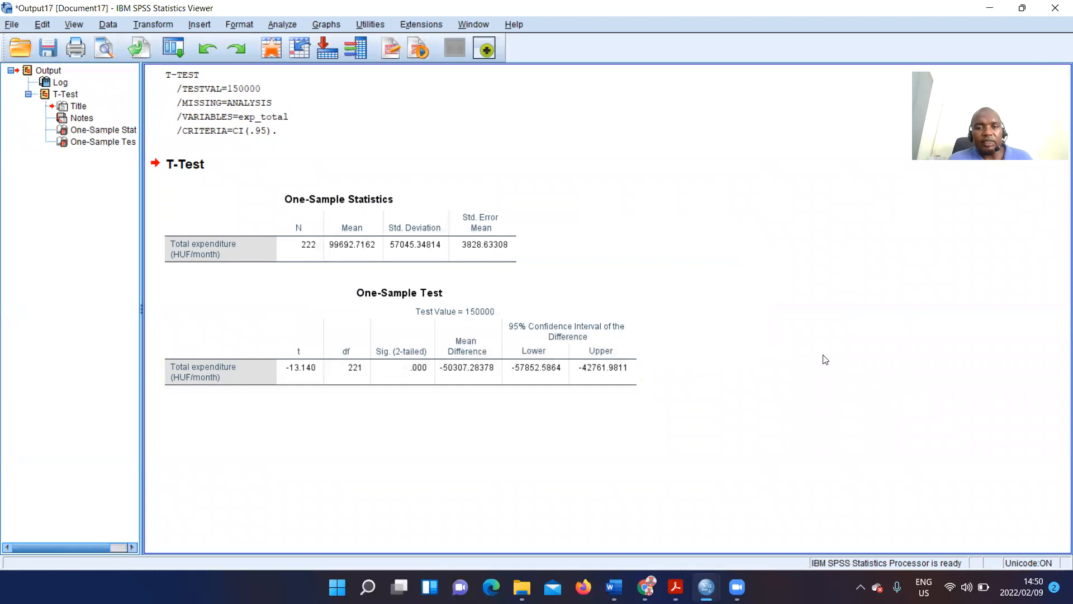
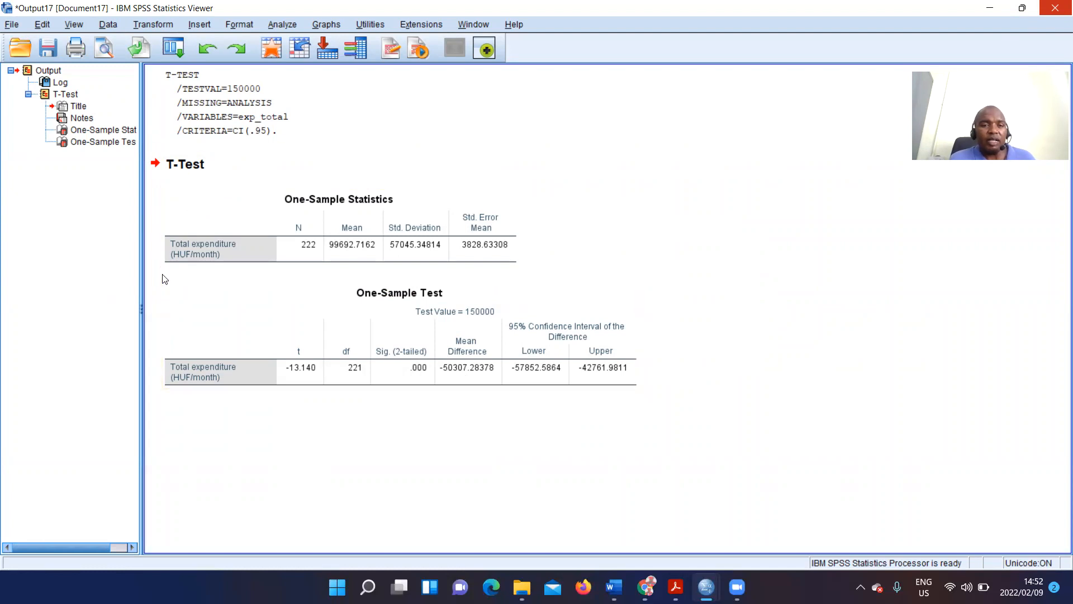
pyautogui.click(1056, 9)
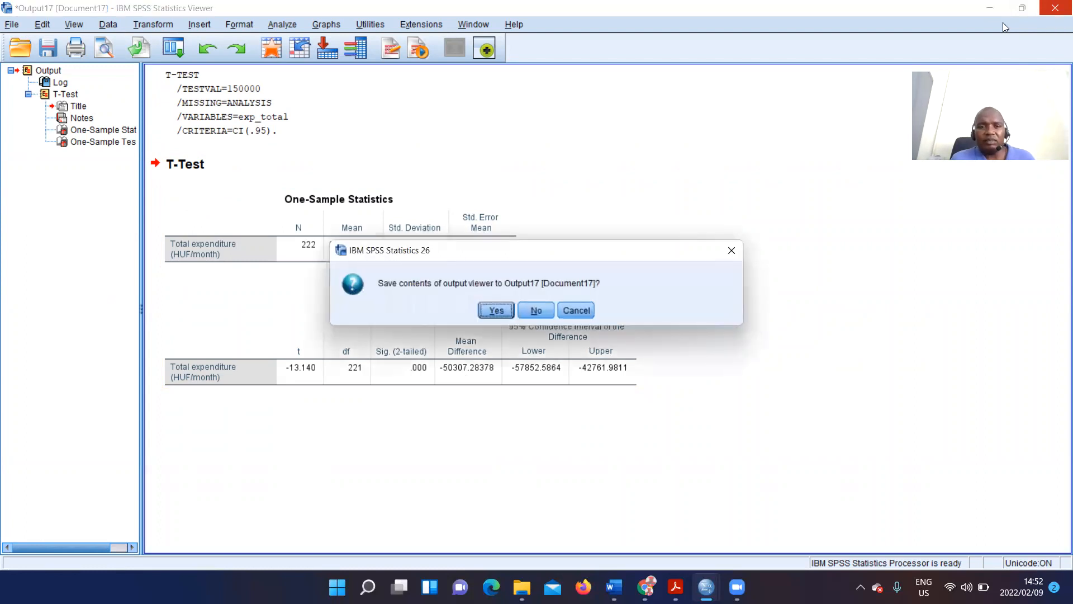
pyautogui.click(534, 312)
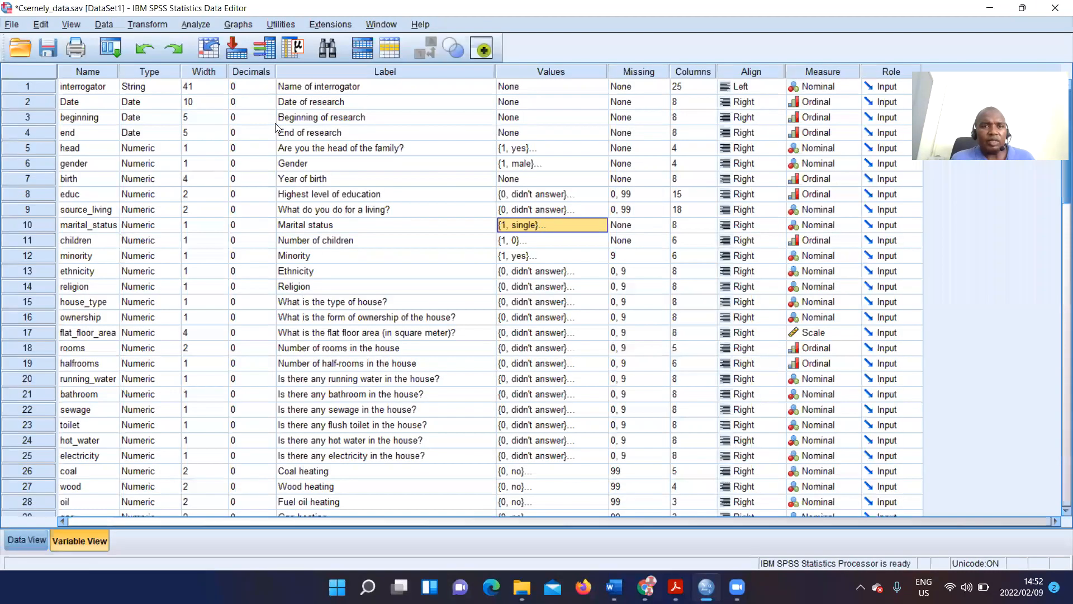
# Rerun the one-sample t test on Total expenditure (HUF/month) with the test value set to 102000.
pyautogui.moveTo(279, 130)
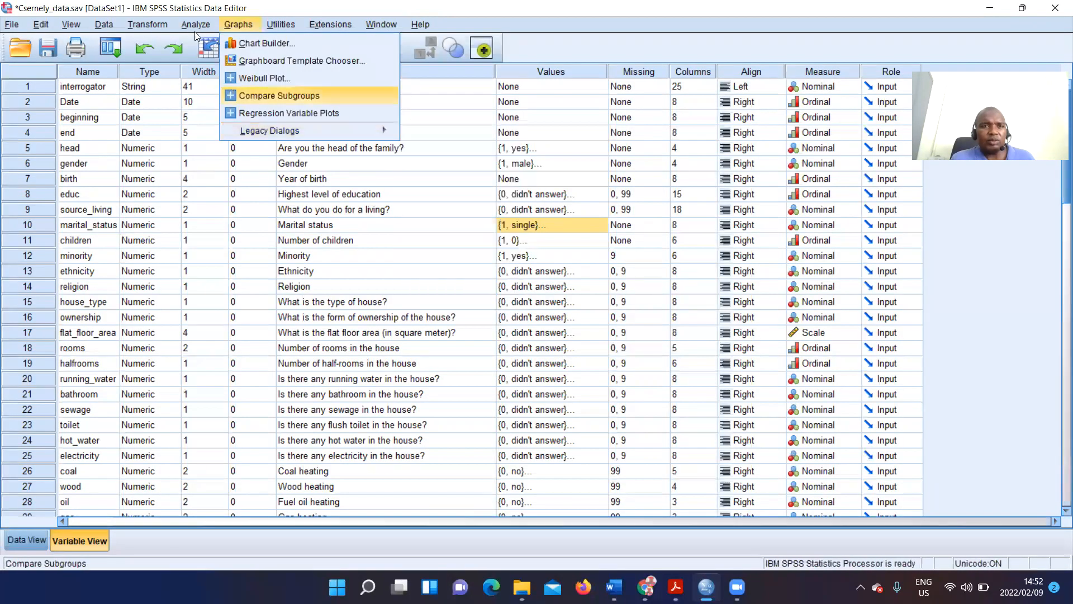
pyautogui.moveTo(196, 25)
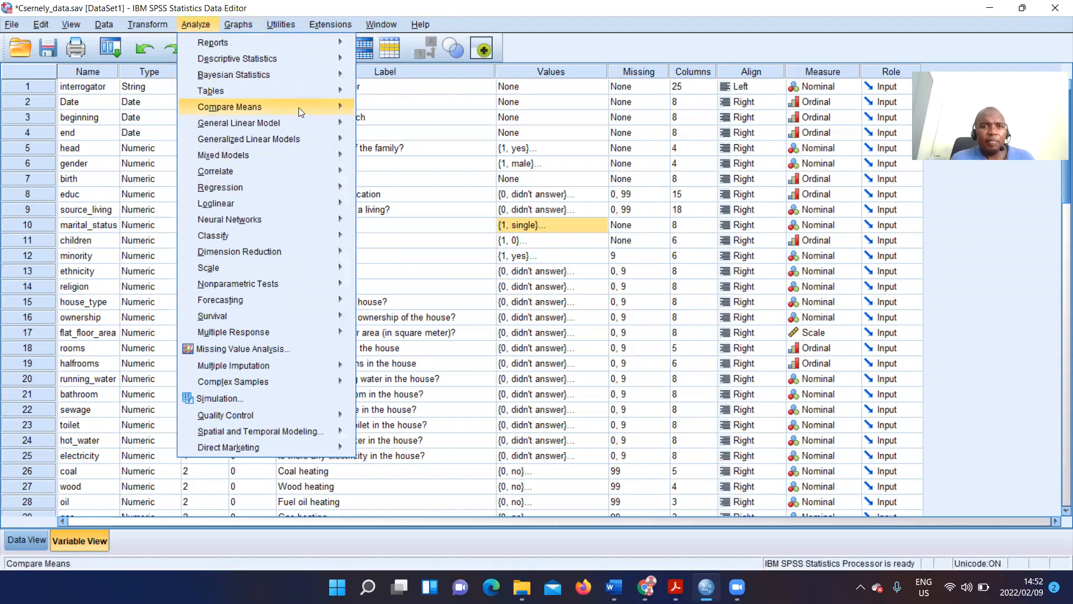
pyautogui.moveTo(298, 107)
pyautogui.click(418, 124)
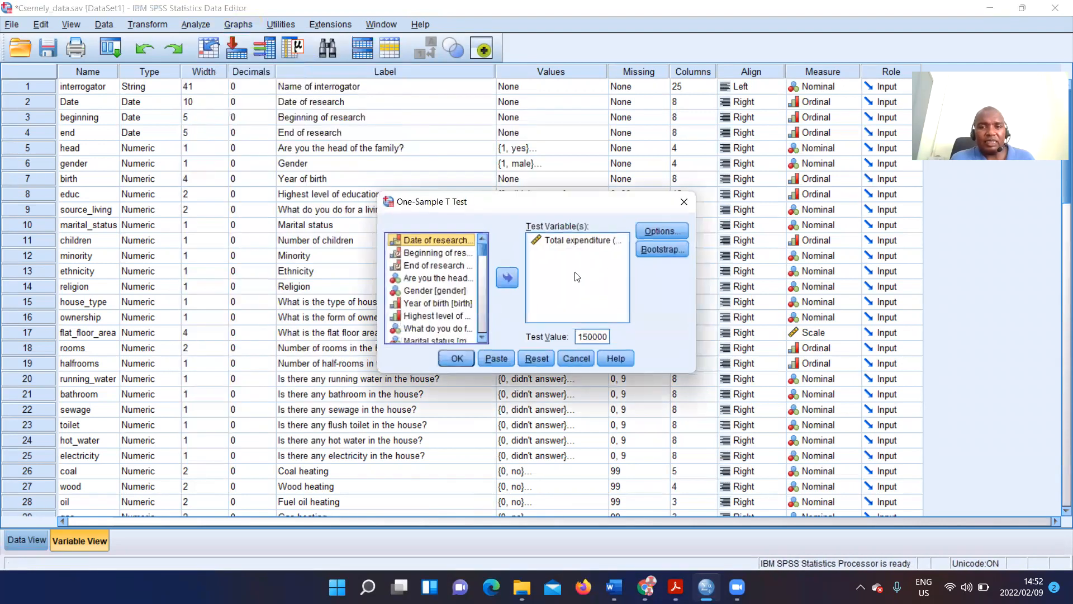
pyautogui.doubleClick(591, 337)
pyautogui.click(593, 338)
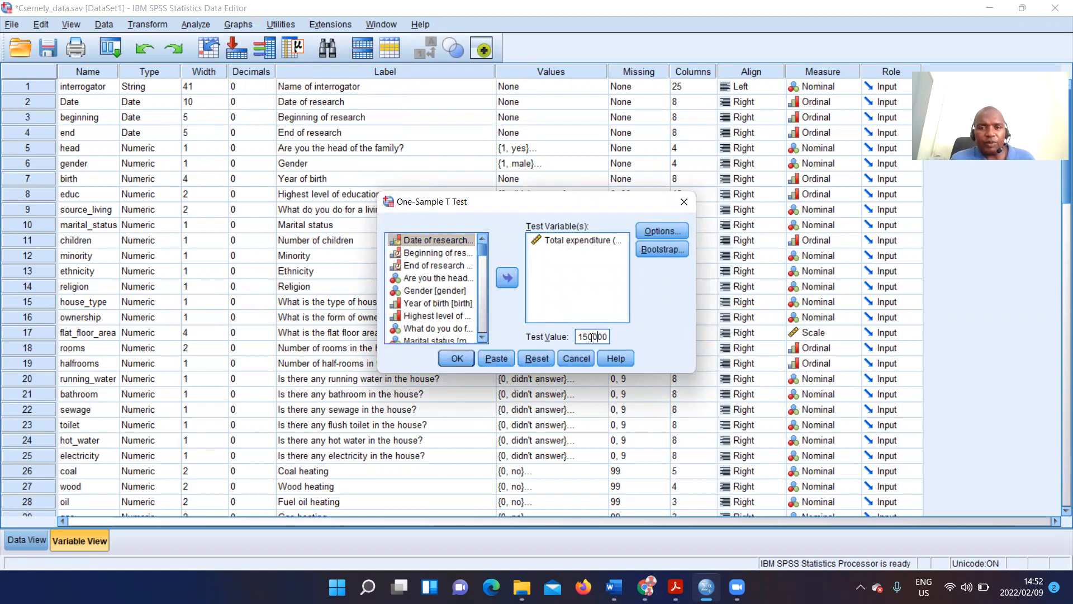
pyautogui.press('BackSpace')
pyautogui.press('BackSpace')
pyautogui.write('2')
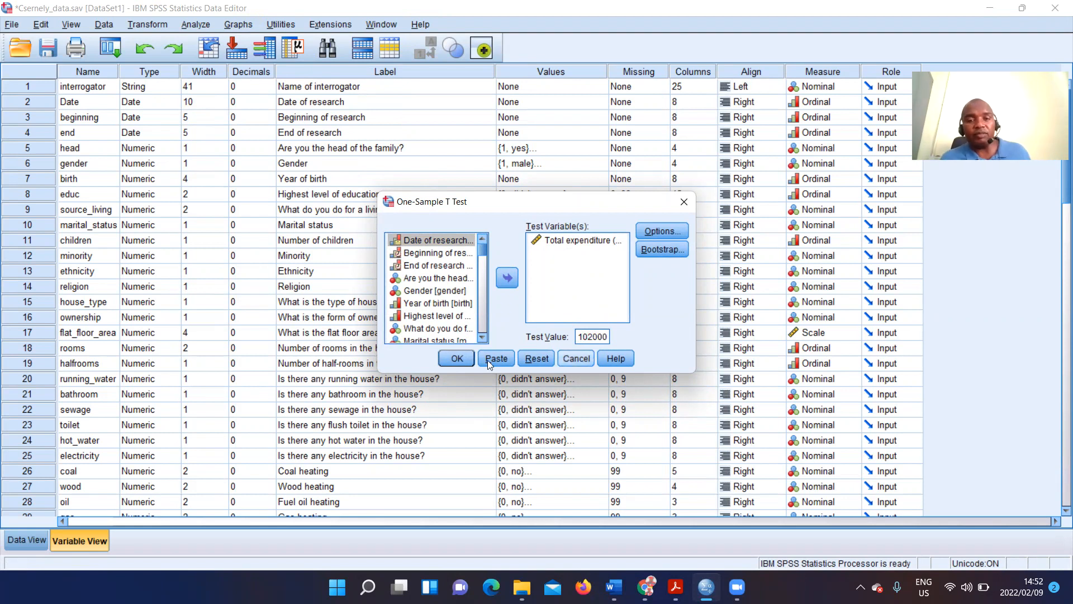
pyautogui.click(456, 359)
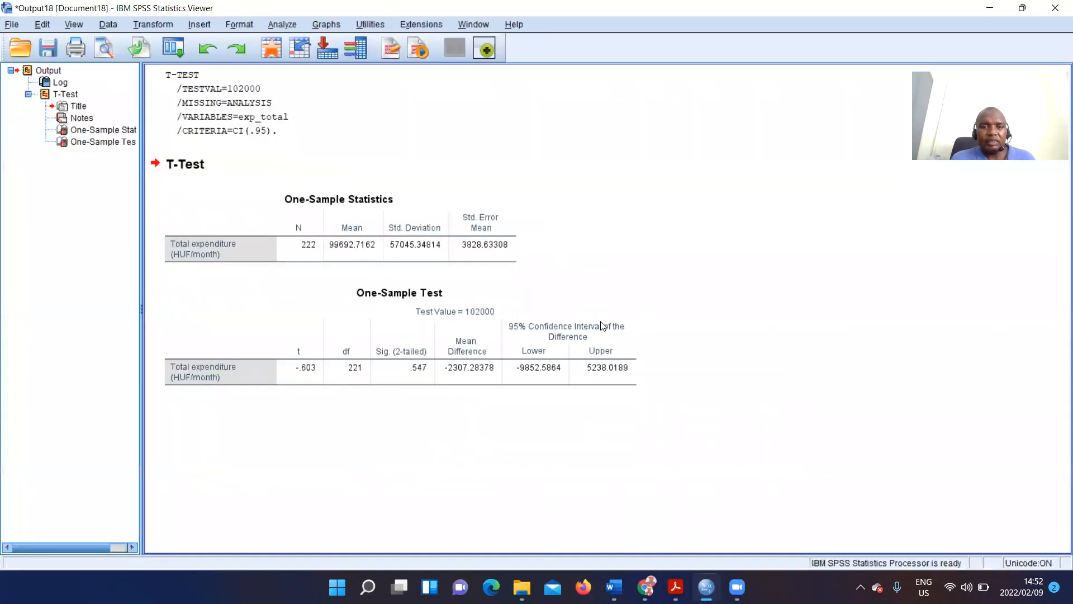